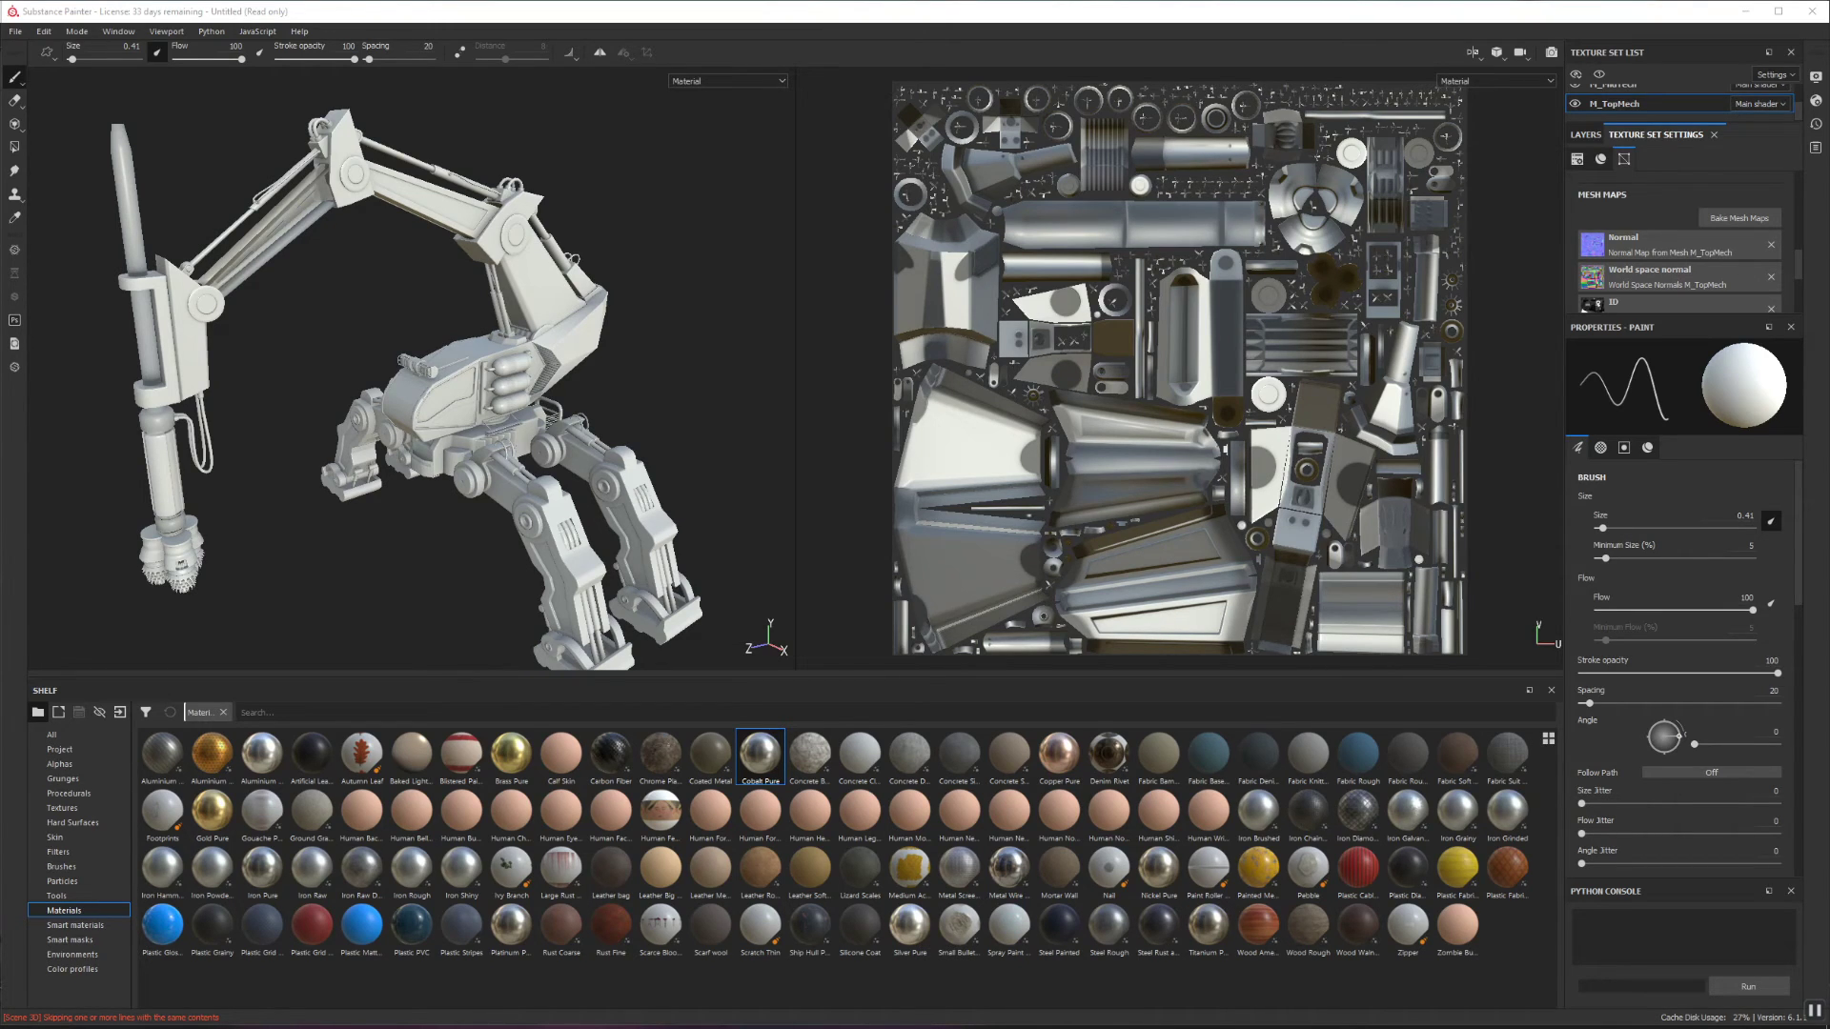
Look over the untextured drill mech beside its UV layout, then switch to the 3D view only.
{"action": "mouse_move", "coordinate": [486, 403]}
{"action": "left_mouse_down", "text": "alt"}
{"action": "mouse_move", "coordinate": [590, 344]}
{"action": "mouse_move", "coordinate": [467, 405]}
{"action": "left_mouse_up", "text": "alt"}
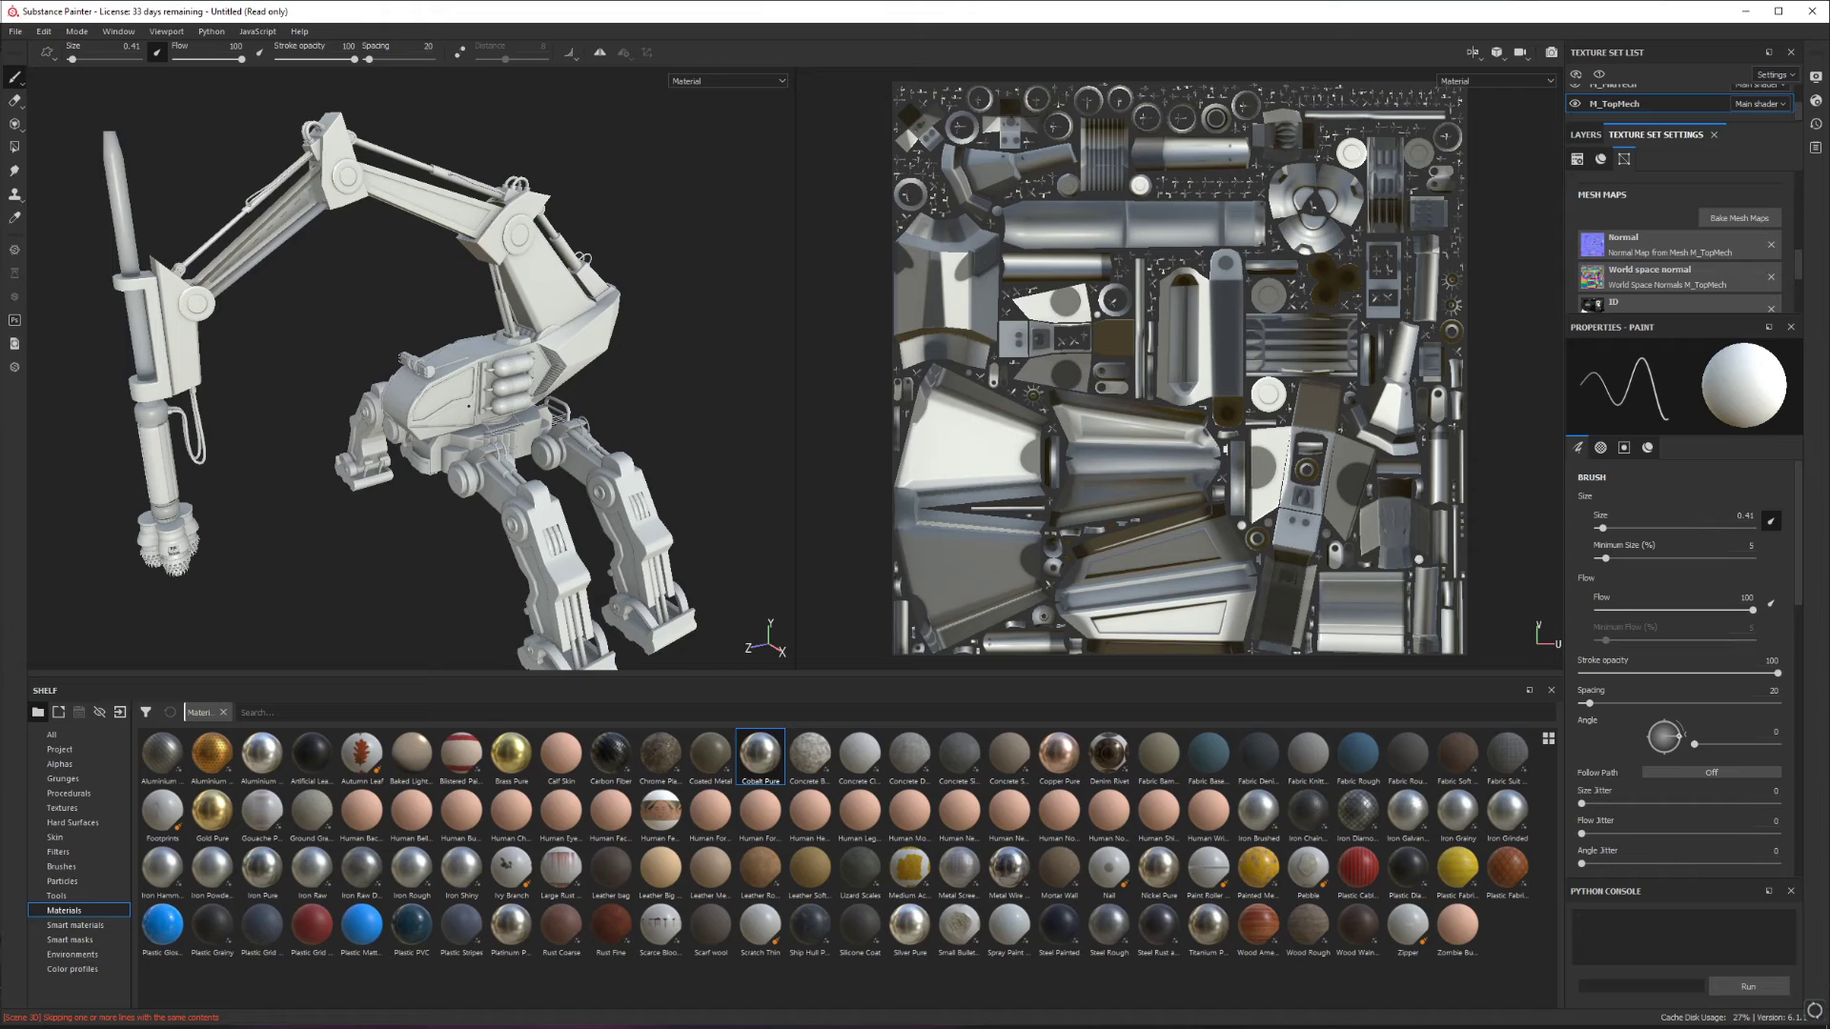
{"action": "middle_click_drag", "start_coordinate": [482, 374], "coordinate": [489, 341], "text": "alt"}
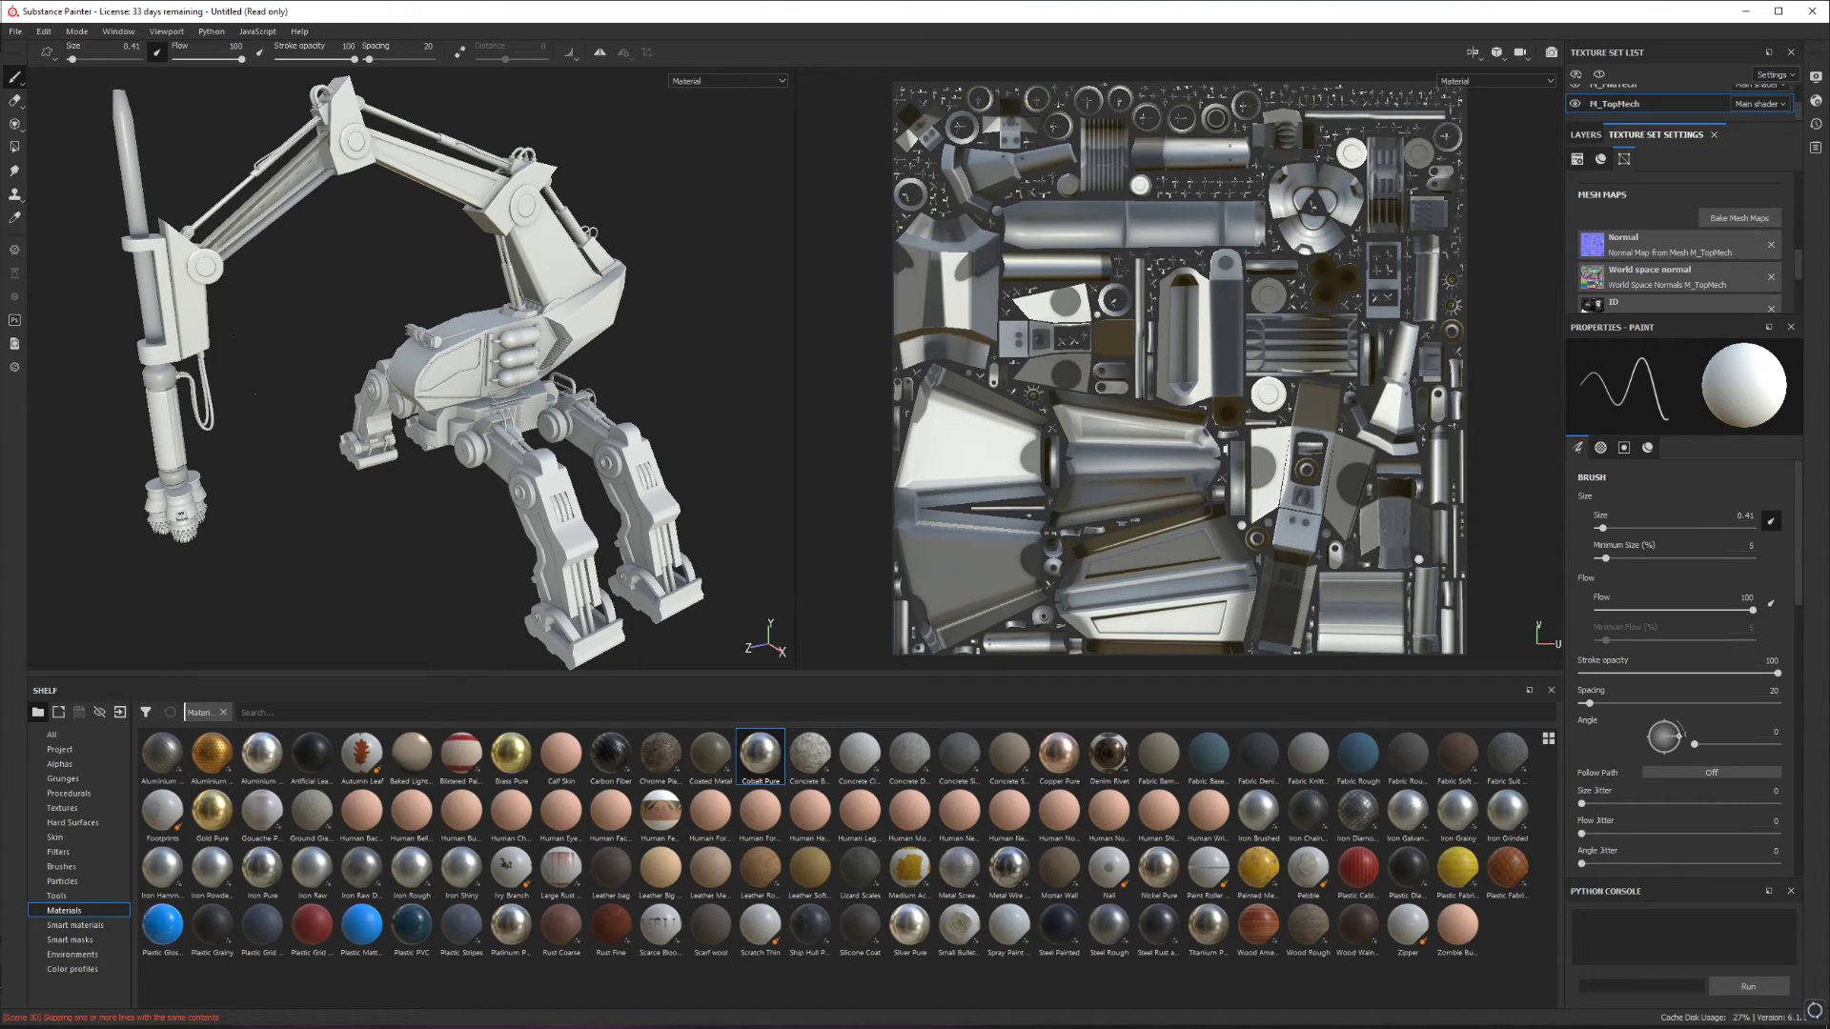
{"action": "mouse_move", "coordinate": [312, 411]}
{"action": "left_mouse_down", "text": "alt"}
{"action": "mouse_move", "coordinate": [654, 411]}
{"action": "mouse_move", "coordinate": [381, 400]}
{"action": "mouse_move", "coordinate": [717, 377]}
{"action": "mouse_move", "coordinate": [604, 381]}
{"action": "mouse_move", "coordinate": [286, 461]}
{"action": "mouse_move", "coordinate": [317, 412]}
{"action": "mouse_move", "coordinate": [396, 445]}
{"action": "mouse_move", "coordinate": [305, 420]}
{"action": "mouse_move", "coordinate": [613, 408]}
{"action": "mouse_move", "coordinate": [659, 379]}
{"action": "mouse_move", "coordinate": [171, 397]}
{"action": "mouse_move", "coordinate": [291, 392]}
{"action": "left_mouse_up", "text": "alt"}
{"action": "key", "text": "Tab"}
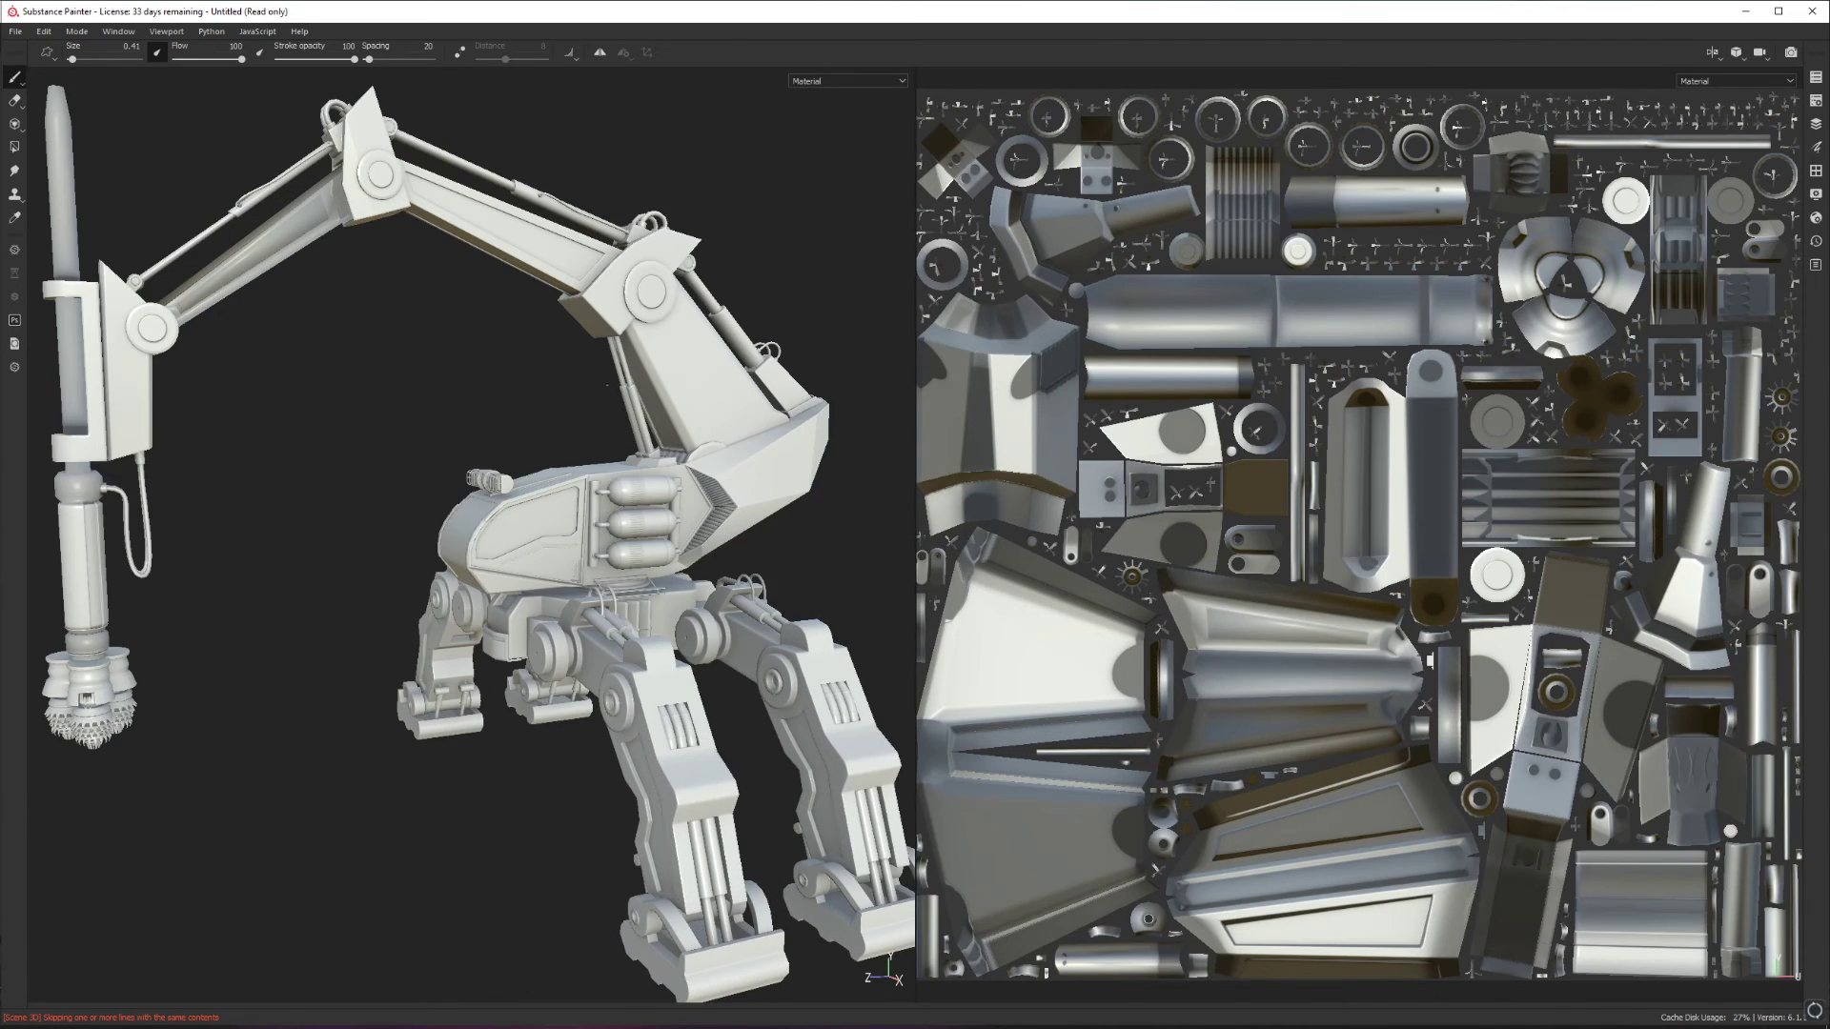
{"action": "key", "text": "Tab"}
{"action": "key", "text": "F2"}
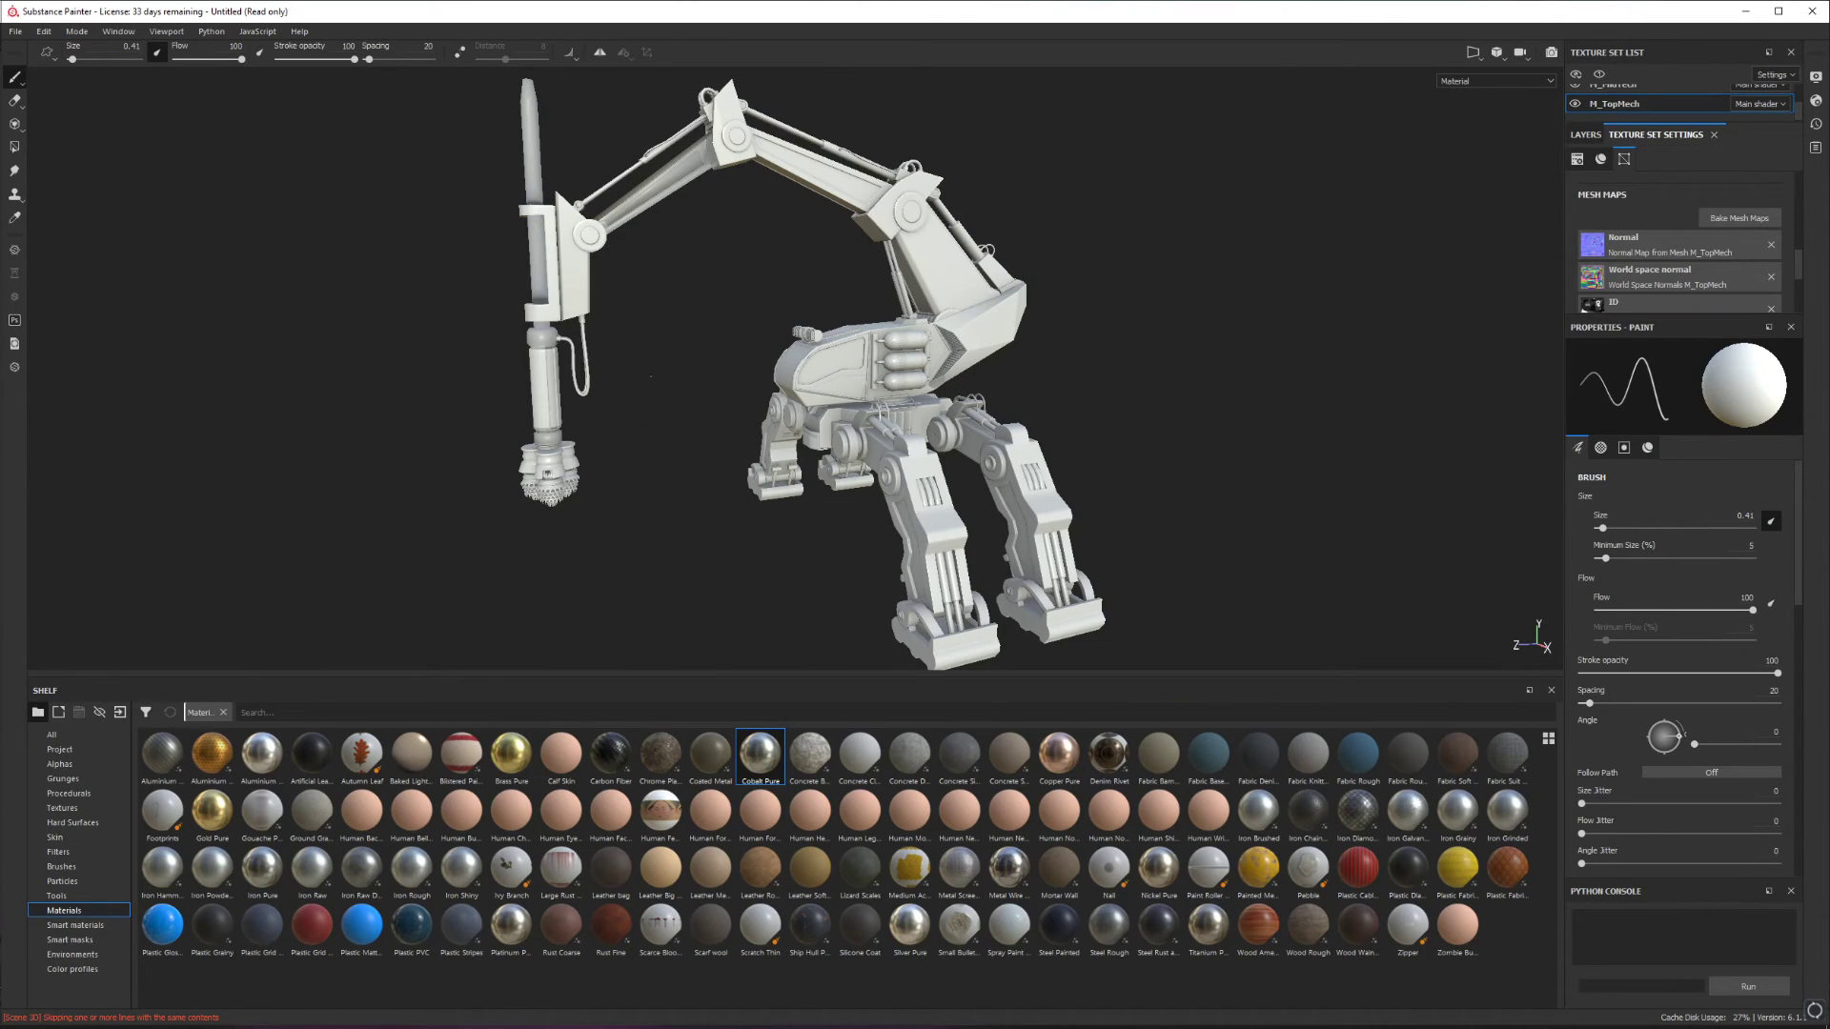
Examine the mech's baked shading around the body, side tanks and legs, rotating the environment lighting.
{"action": "left_click_drag", "start_coordinate": [651, 375], "coordinate": [795, 314], "text": "alt"}
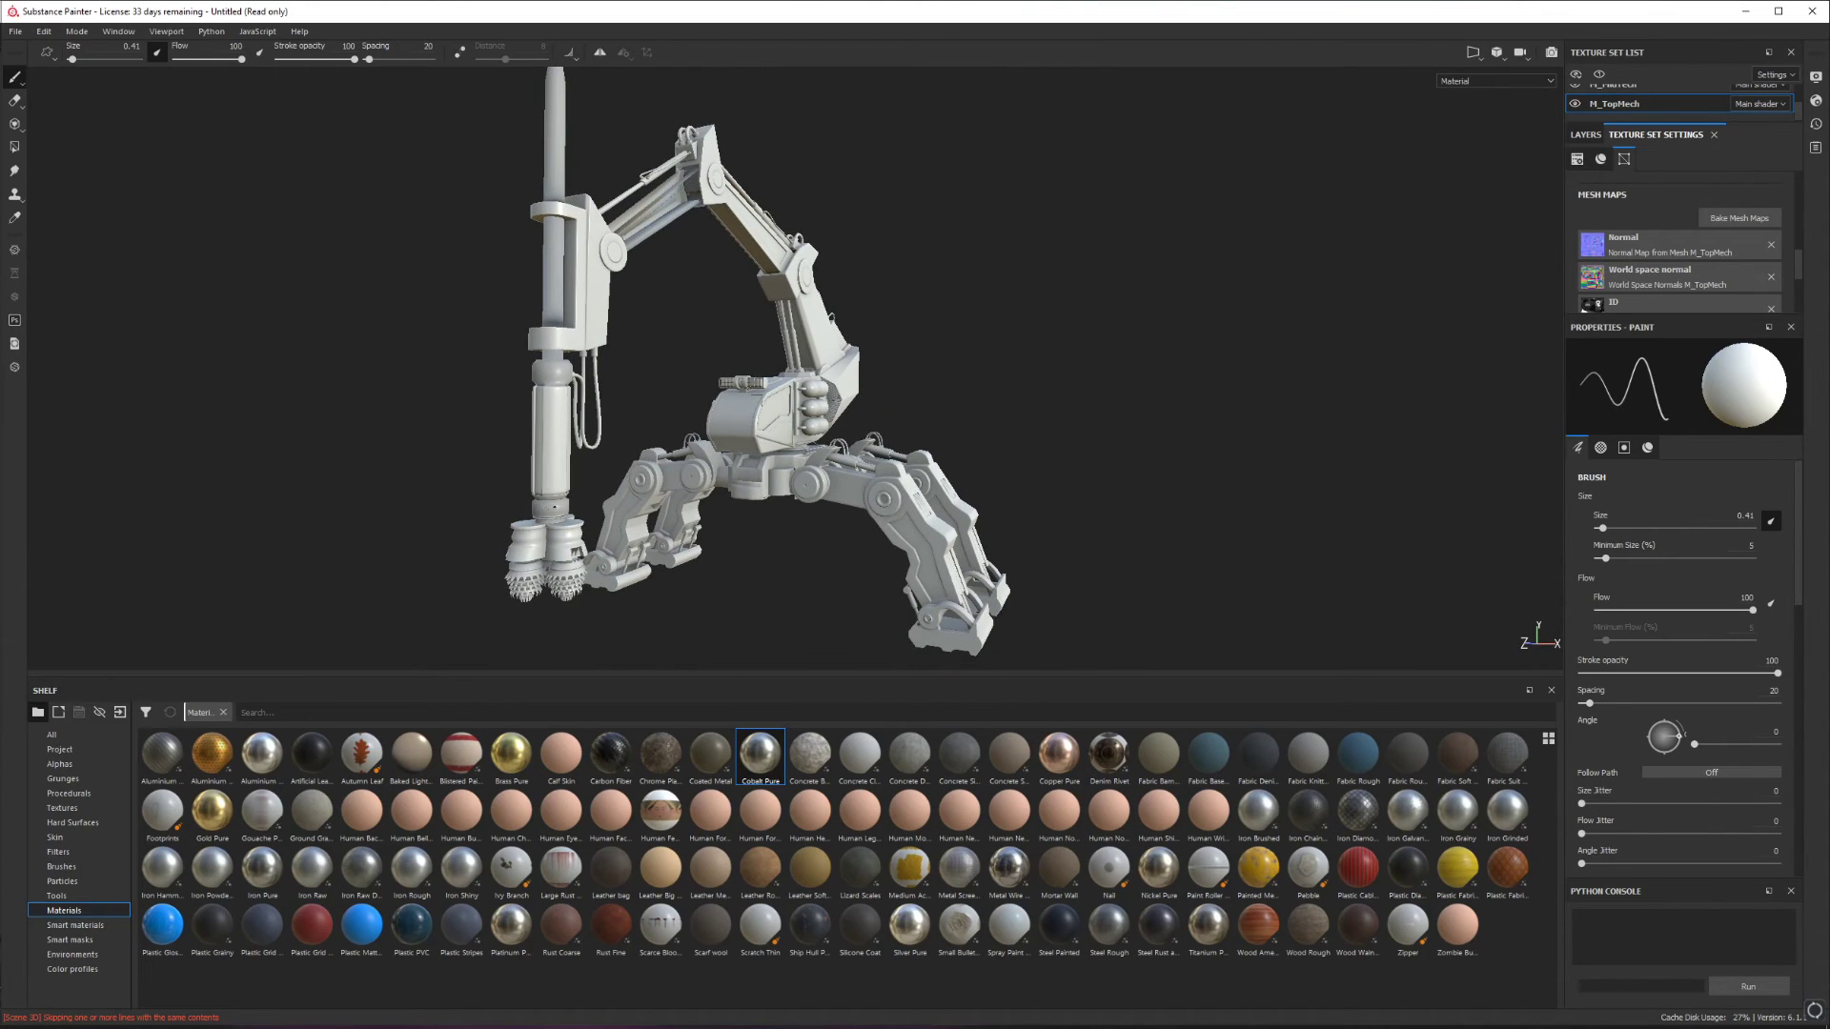
{"action": "left_click_drag", "start_coordinate": [716, 224], "coordinate": [592, 266], "text": "alt"}
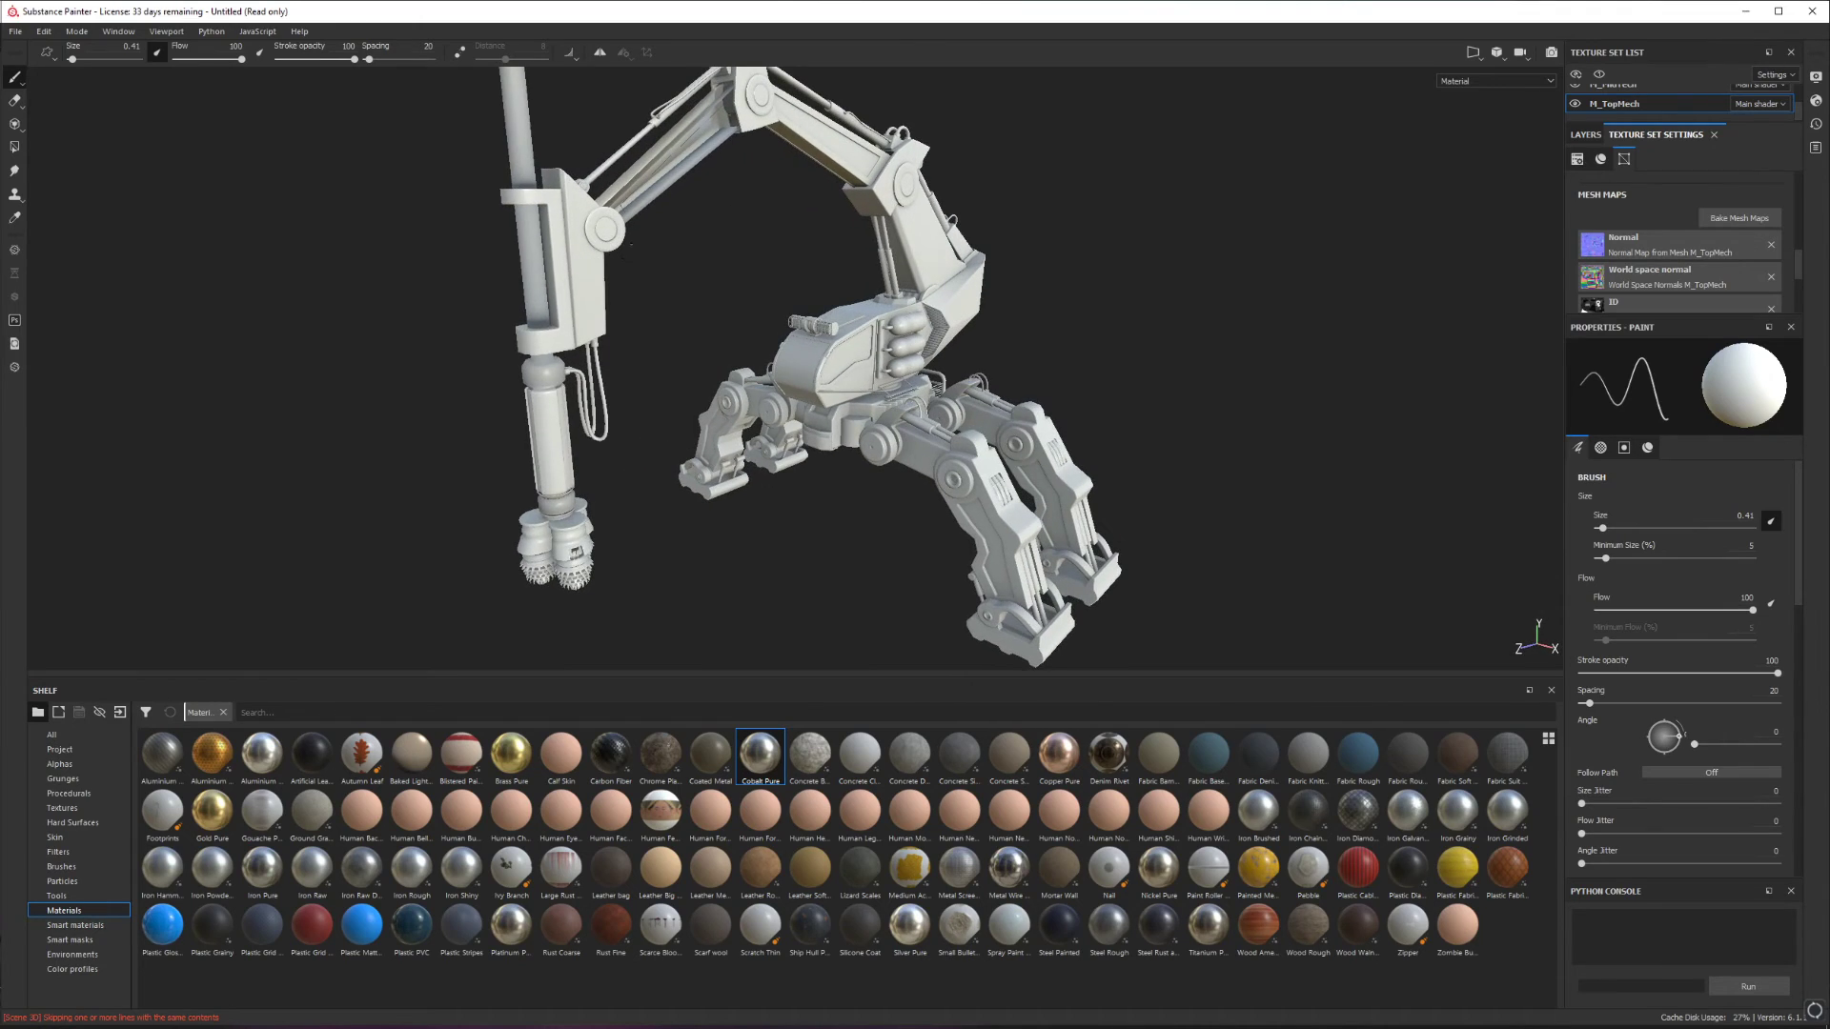
{"action": "middle_click_drag", "start_coordinate": [593, 266], "coordinate": [588, 449], "text": "alt"}
{"action": "right_click_drag", "start_coordinate": [607, 372], "coordinate": [703, 320], "text": "alt"}
{"action": "left_click_drag", "start_coordinate": [703, 320], "coordinate": [1363, 360], "text": "alt"}
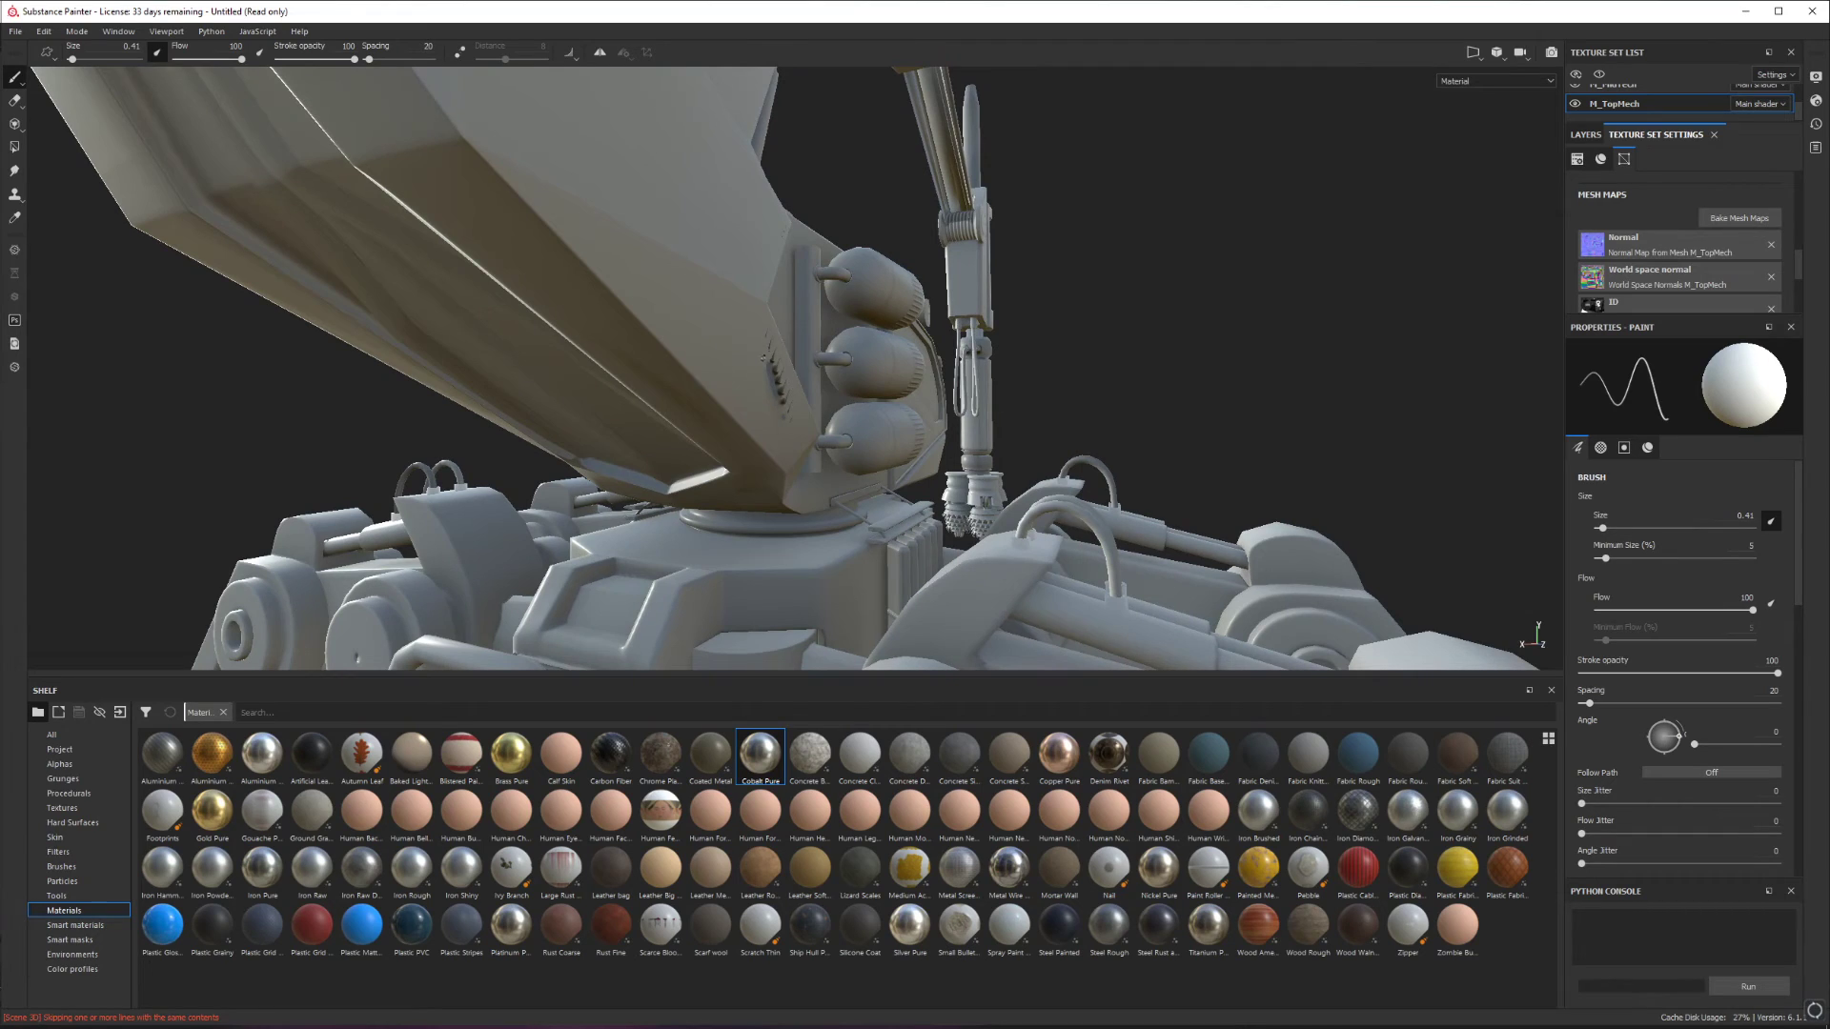
{"action": "left_click_drag", "start_coordinate": [1049, 190], "coordinate": [604, 421], "text": "alt"}
{"action": "right_click_drag", "start_coordinate": [604, 420], "coordinate": [991, 457], "text": "shift"}
{"action": "key", "text": "alt+shift"}
{"action": "left_click_drag", "start_coordinate": [991, 456], "coordinate": [550, 408], "text": "alt"}
{"action": "scroll", "coordinate": [950, 445], "scroll_direction": "down", "scroll_amount": 5}
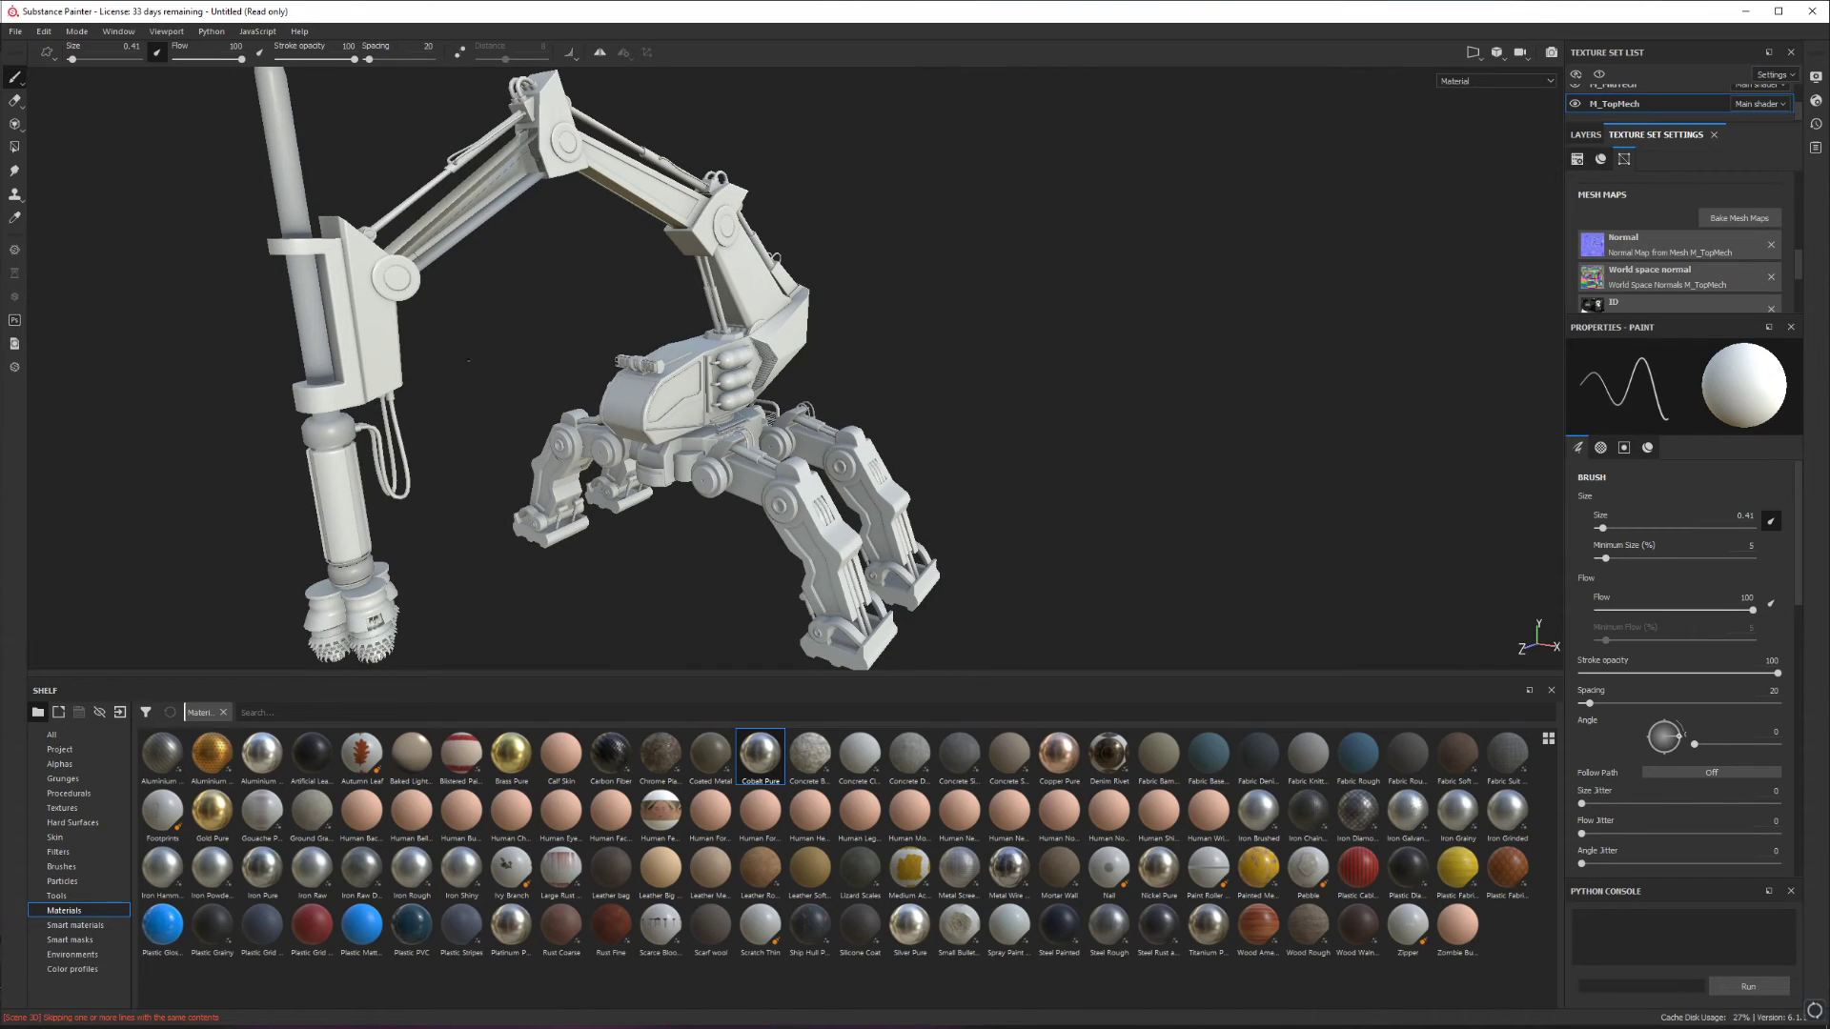
Inspect the drill shaft, arm and hose areas of the mech up close for shading errors.
{"action": "left_click_drag", "start_coordinate": [498, 279], "coordinate": [536, 256], "text": "alt"}
{"action": "middle_click_drag", "start_coordinate": [536, 258], "coordinate": [515, 363], "text": "alt"}
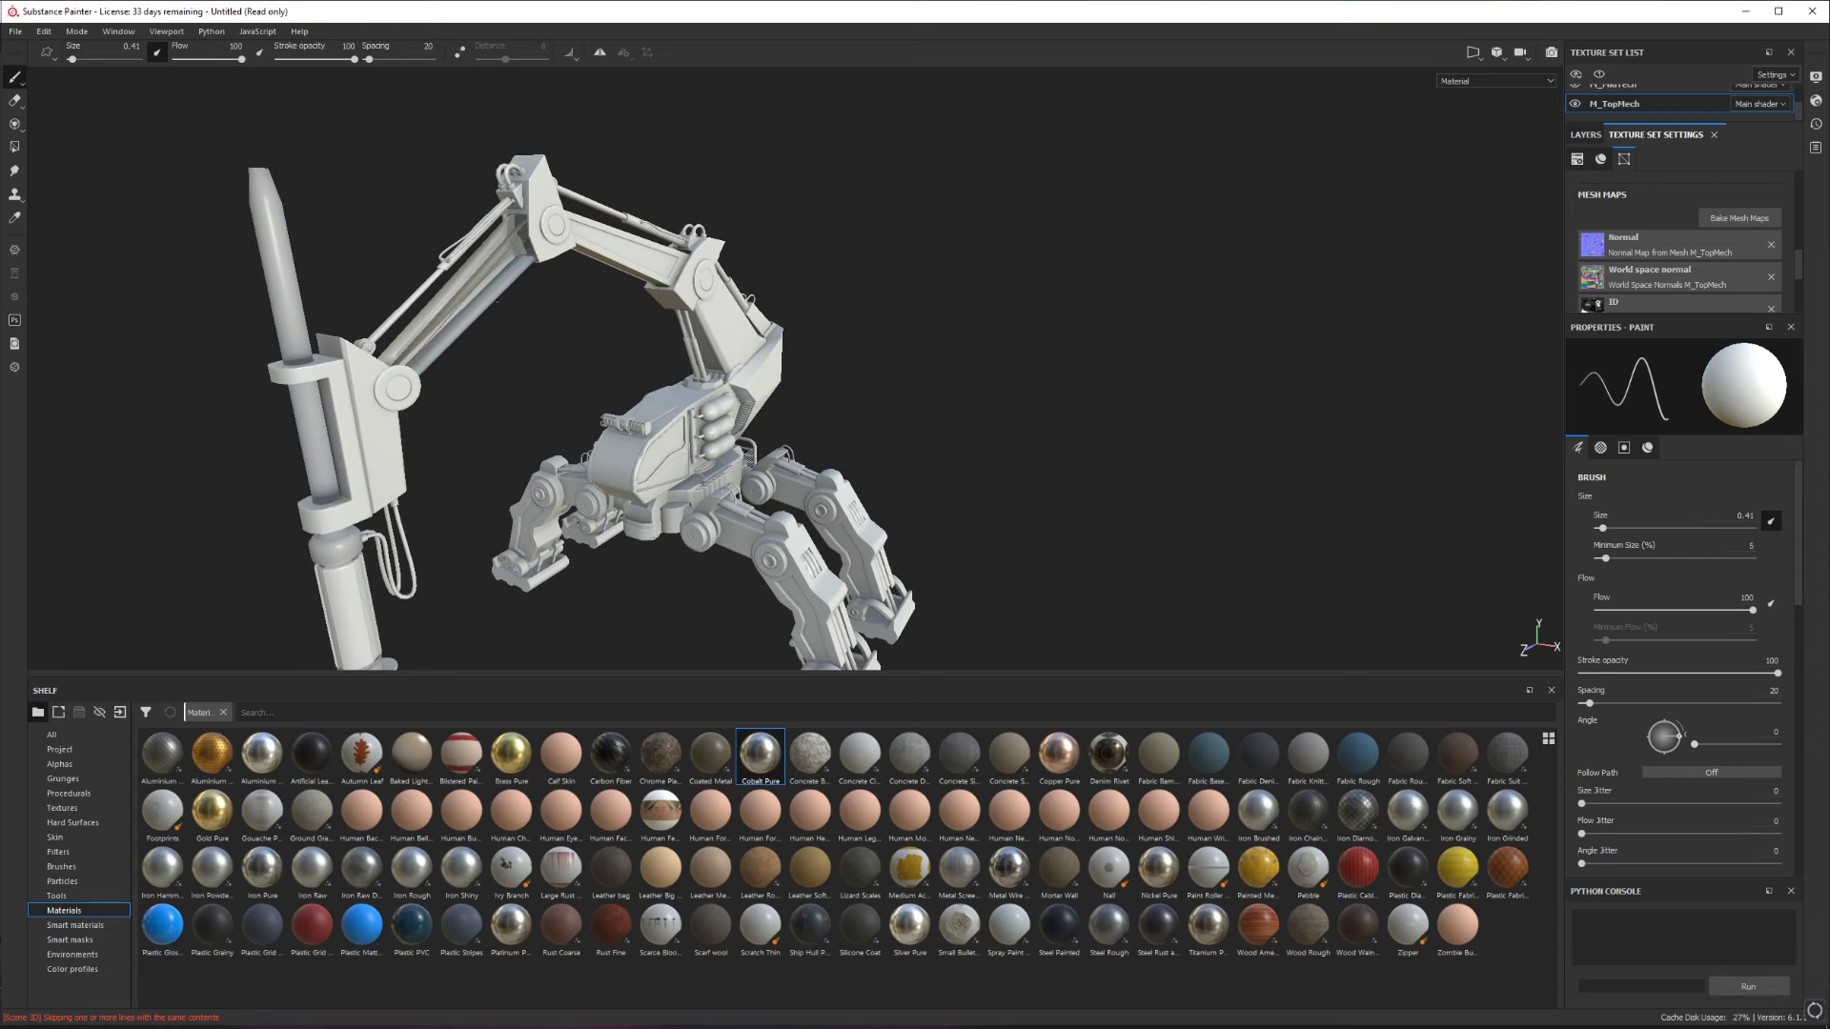
{"action": "scroll", "coordinate": [515, 363], "scroll_direction": "up", "scroll_amount": 3}
{"action": "left_click_drag", "start_coordinate": [514, 363], "coordinate": [410, 363], "text": "alt"}
{"action": "scroll", "coordinate": [563, 400], "scroll_direction": "down", "scroll_amount": 3}
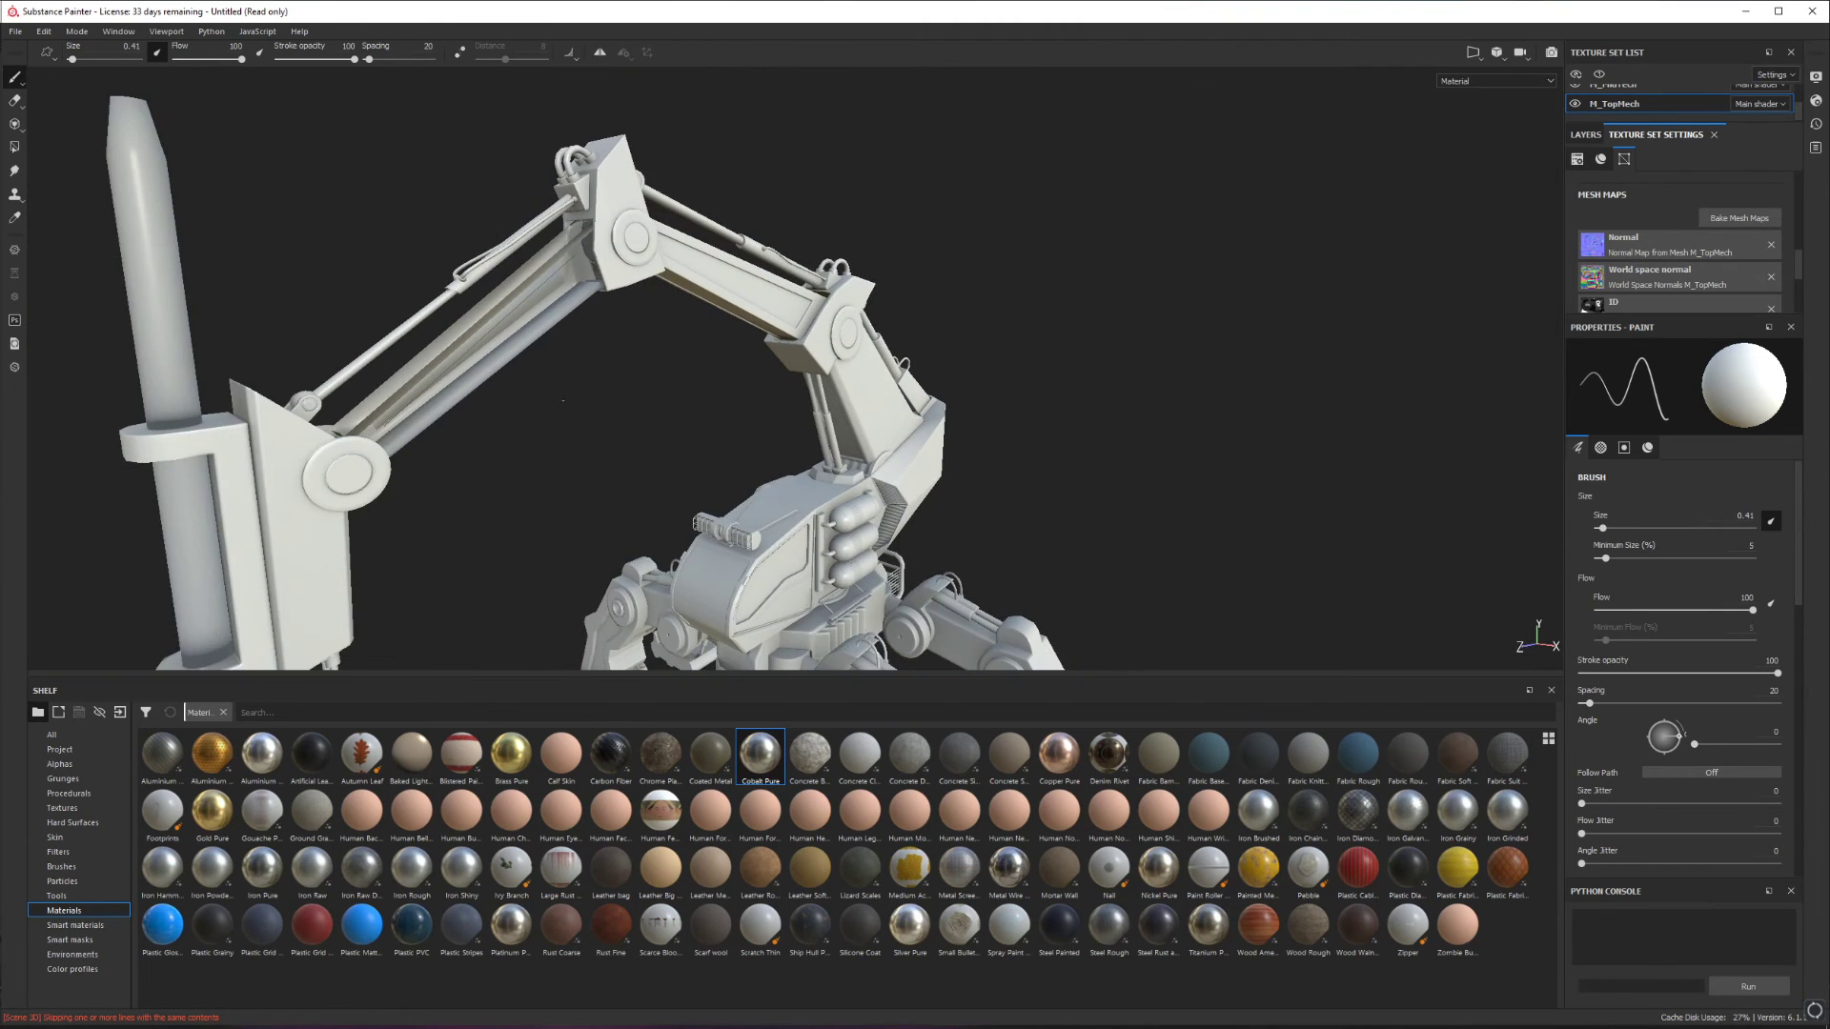
{"action": "left_click_drag", "start_coordinate": [562, 400], "coordinate": [521, 384], "text": "alt"}
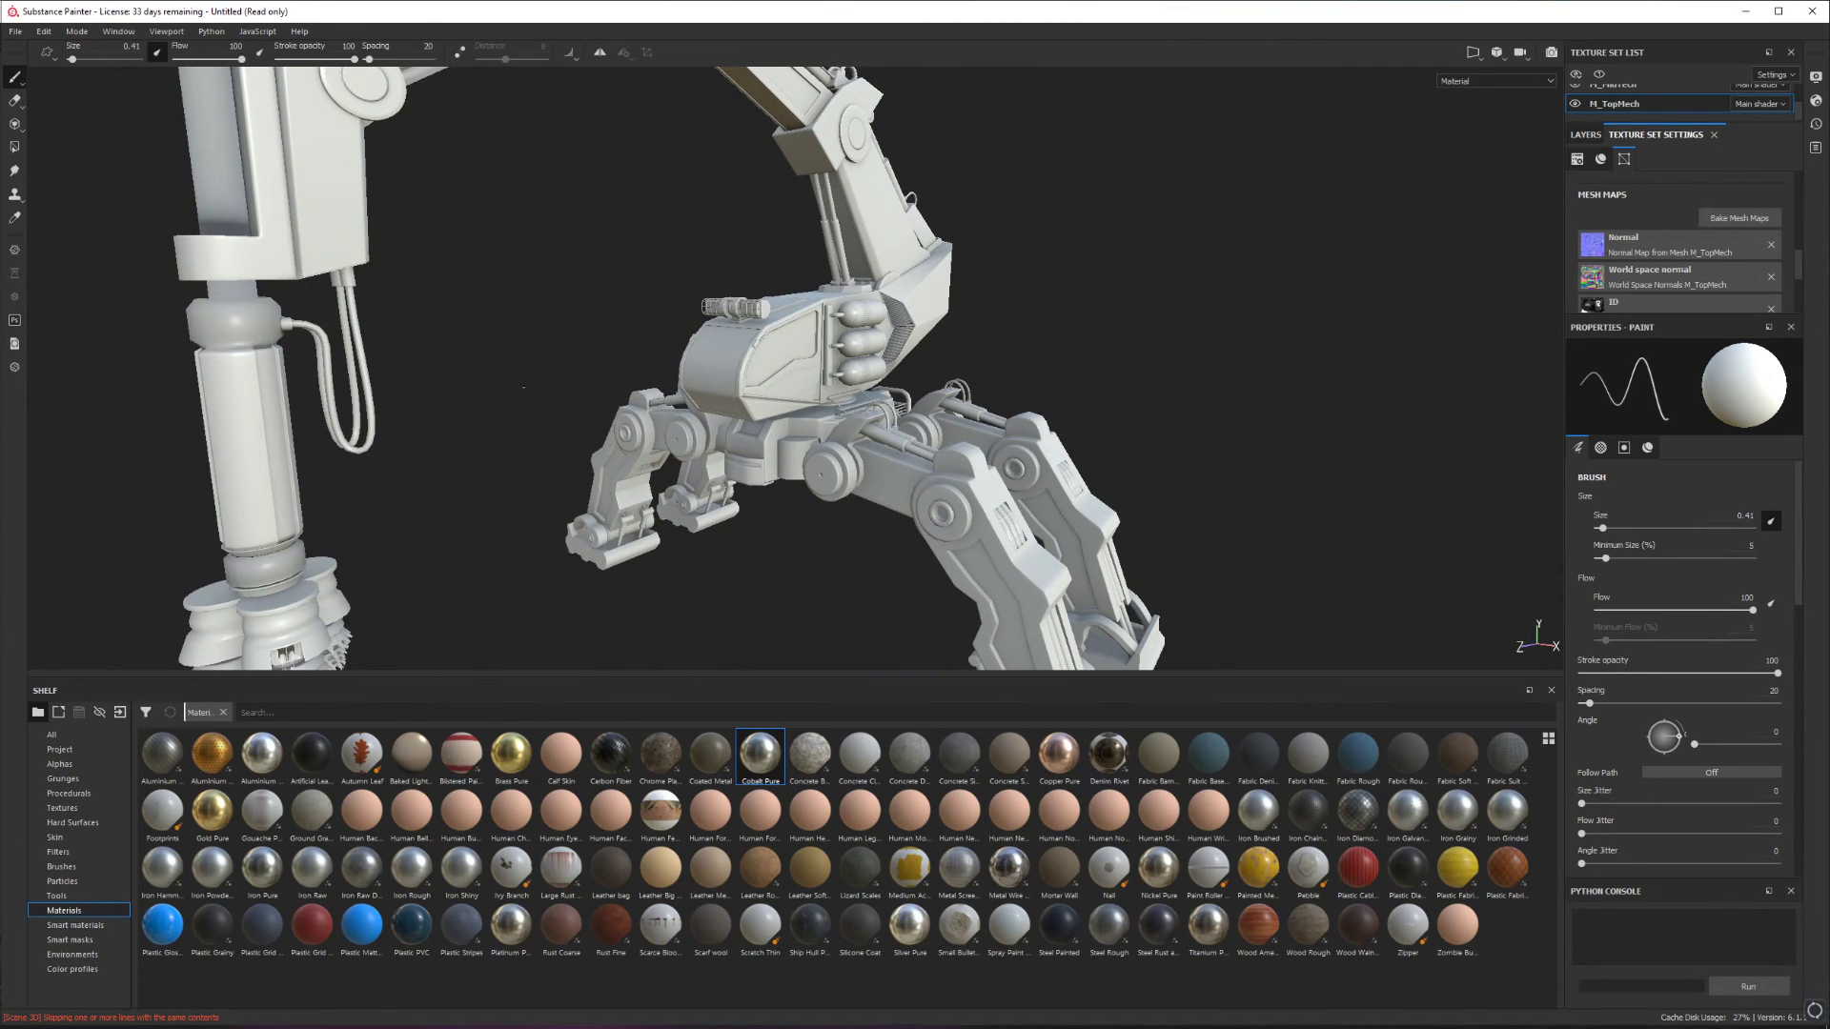
{"action": "left_click_drag", "start_coordinate": [375, 427], "coordinate": [500, 395], "text": "alt"}
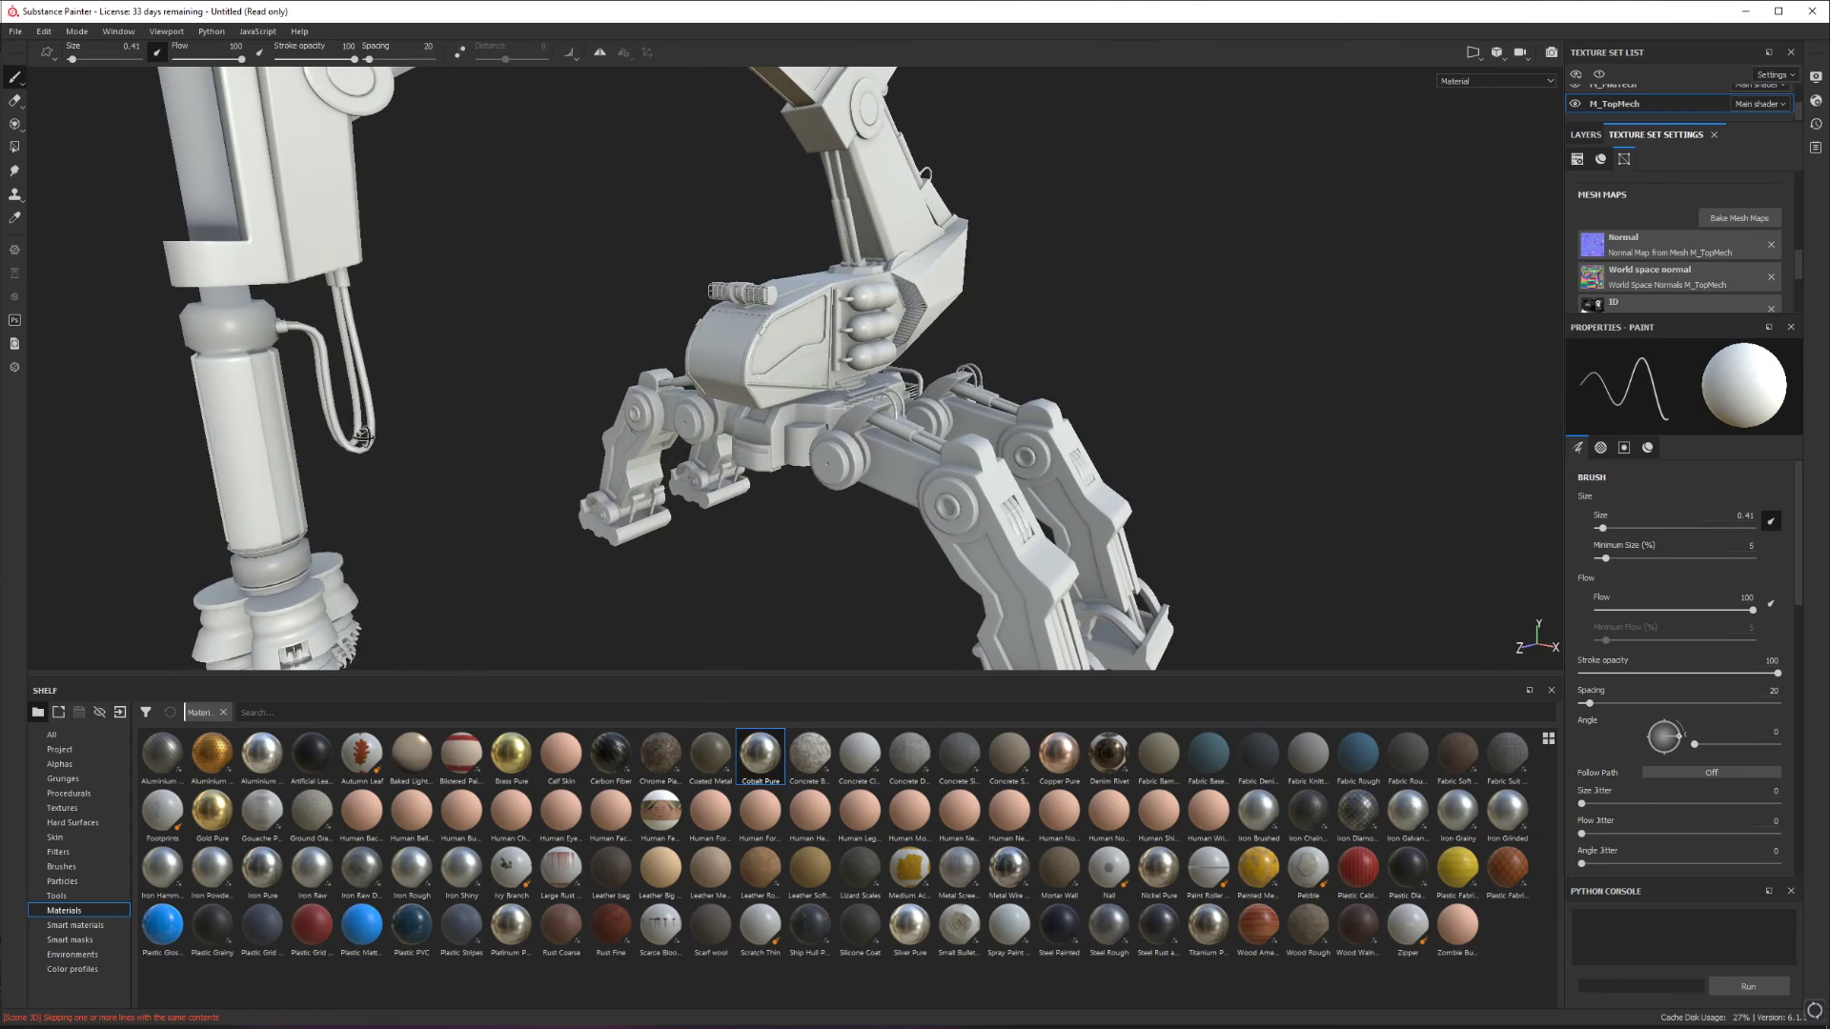
{"action": "middle_click_drag", "start_coordinate": [500, 395], "coordinate": [422, 376], "text": "alt"}
{"action": "left_click_drag", "start_coordinate": [423, 376], "coordinate": [408, 470], "text": "alt"}
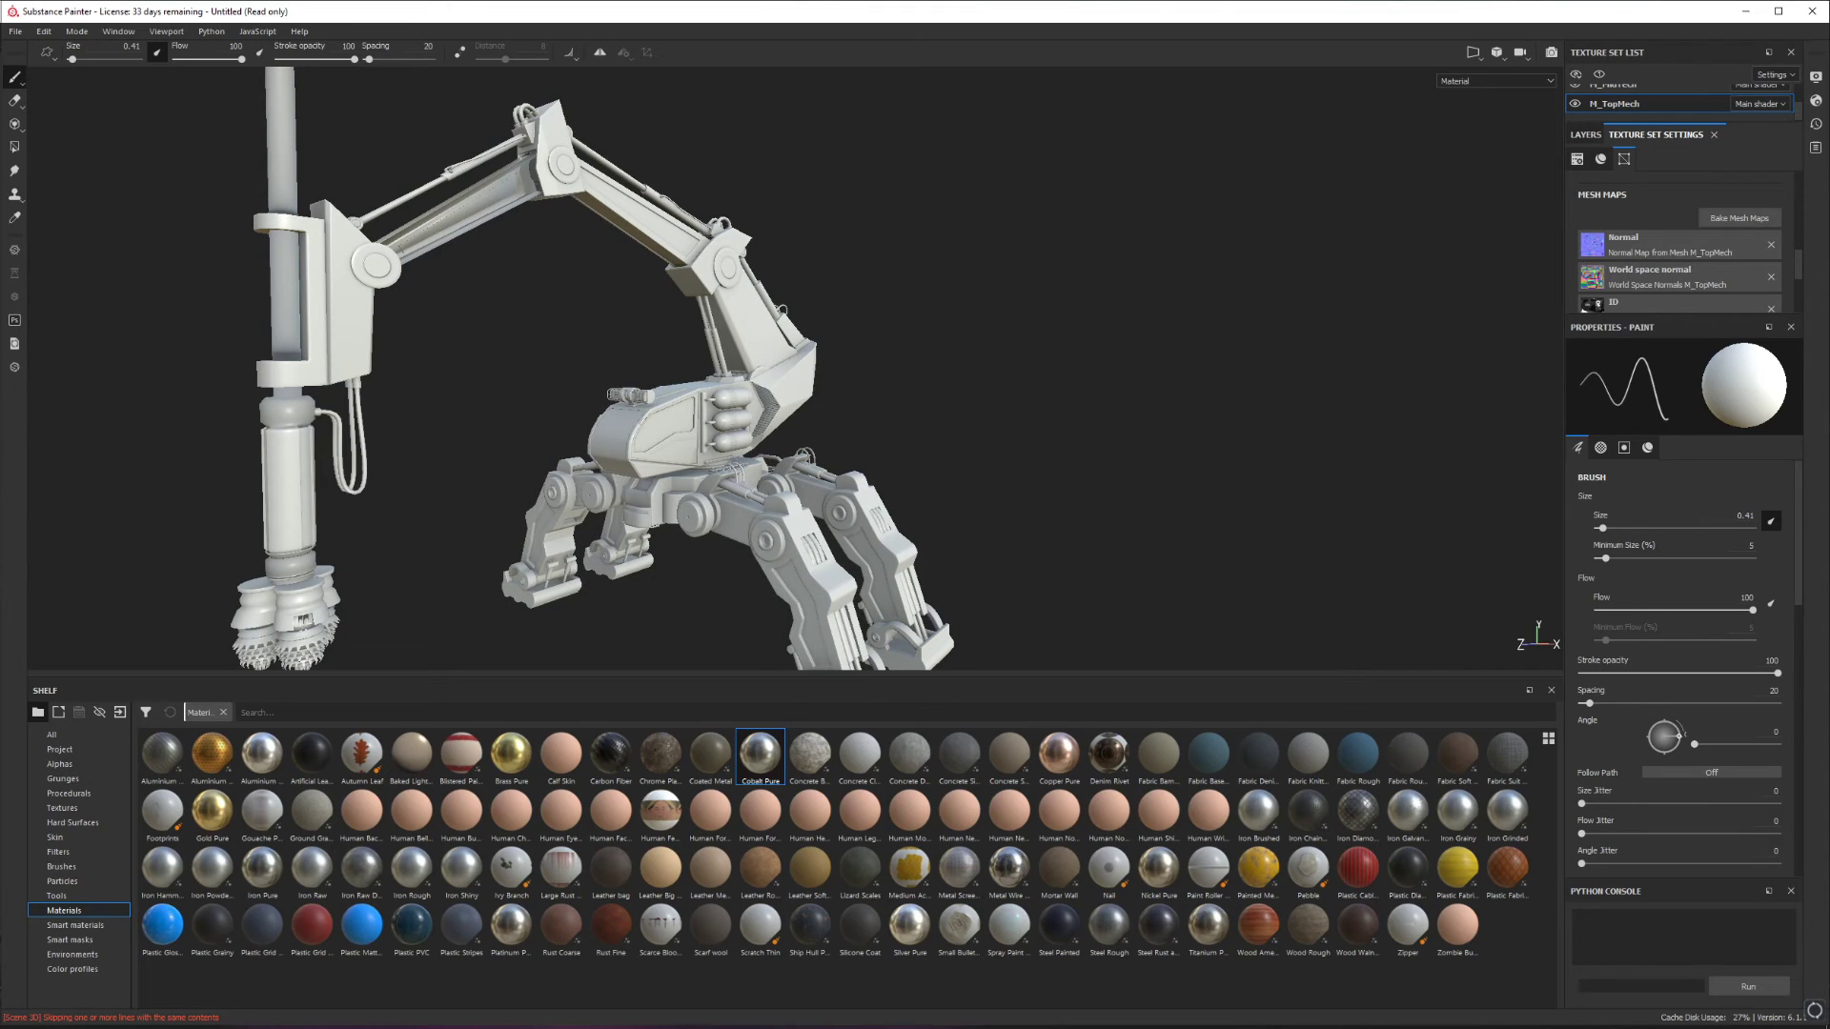
Switch to Blender and open the drill shaft mesh with its thick collar for editing.
{"action": "key", "text": "alt+Tab"}
{"action": "middle_click_drag", "start_coordinate": [307, 524], "coordinate": [429, 534]}
{"action": "scroll", "coordinate": [412, 507], "scroll_direction": "up", "scroll_amount": 3}
{"action": "left_click", "coordinate": [225, 443]}
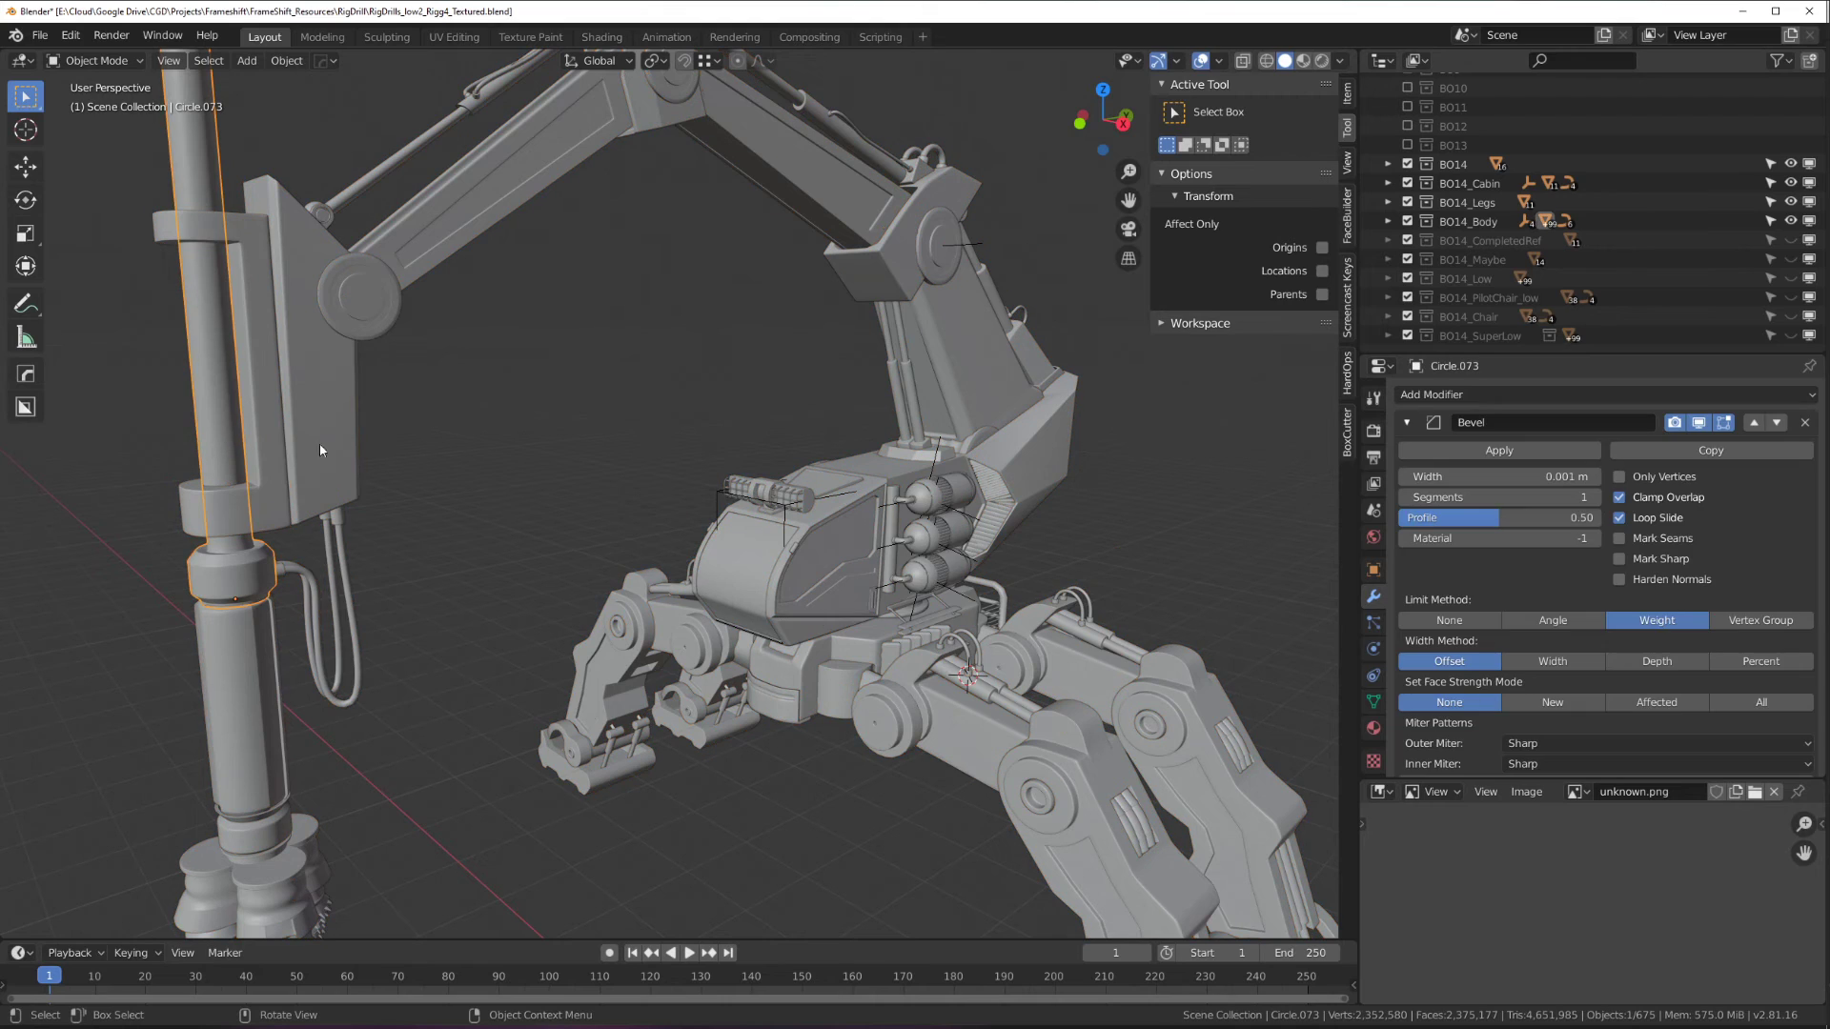
{"action": "key", "text": "Tab"}
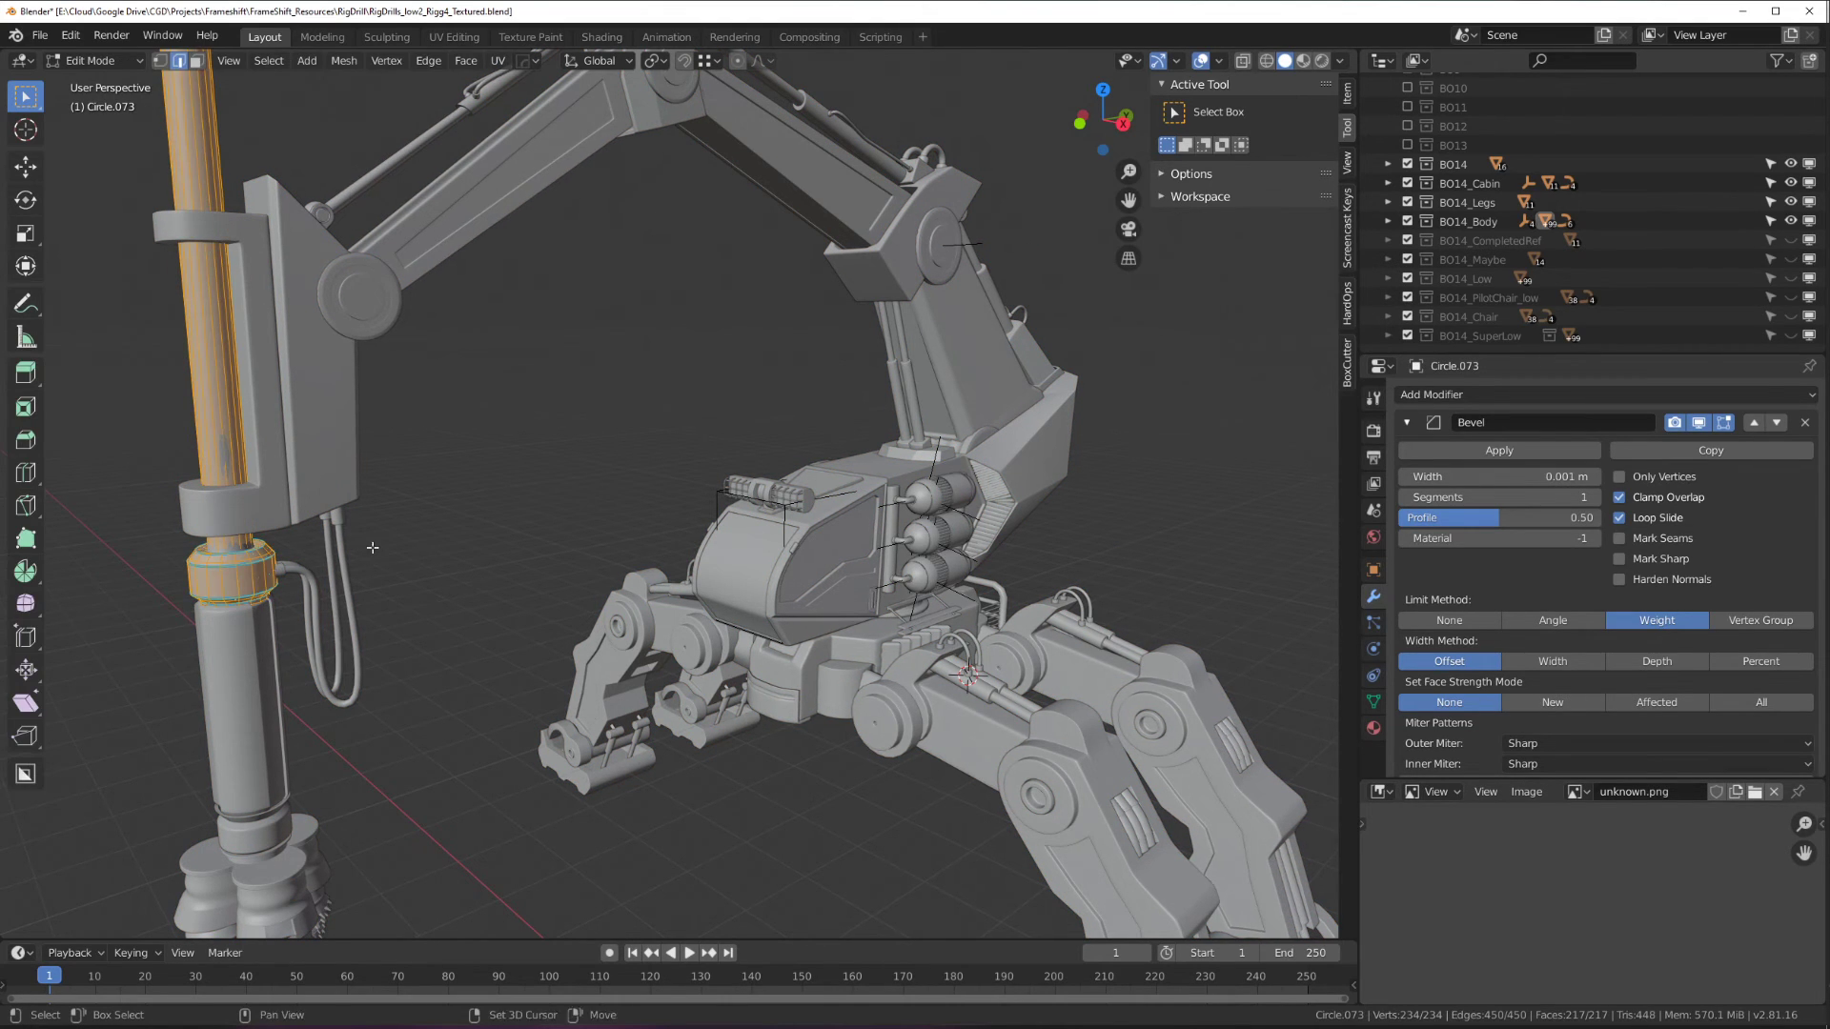
{"action": "scroll", "coordinate": [457, 550], "scroll_direction": "up", "scroll_amount": 4}
{"action": "middle_click_drag", "start_coordinate": [194, 688], "coordinate": [504, 483], "text": "shift"}
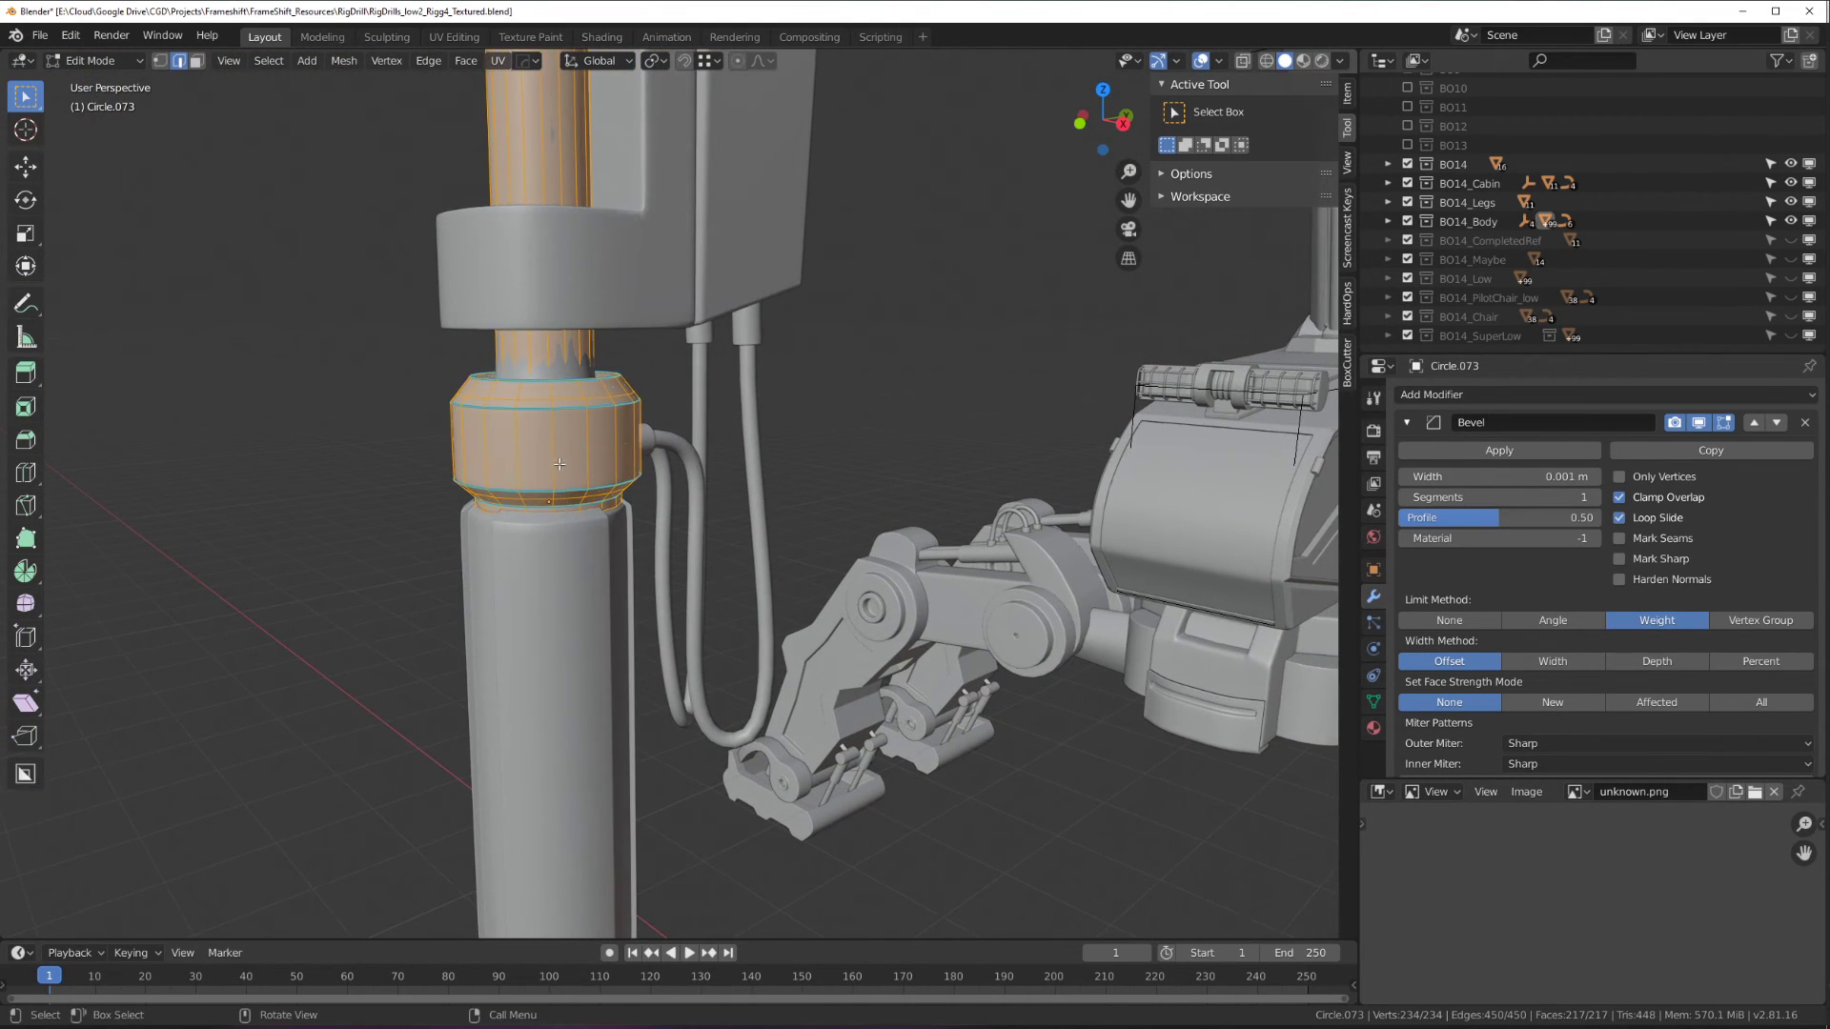
With face normals shown in the viewport overlays, recalculate the drill shaft mesh's normals to the outside.
{"action": "left_click", "coordinate": [1219, 61]}
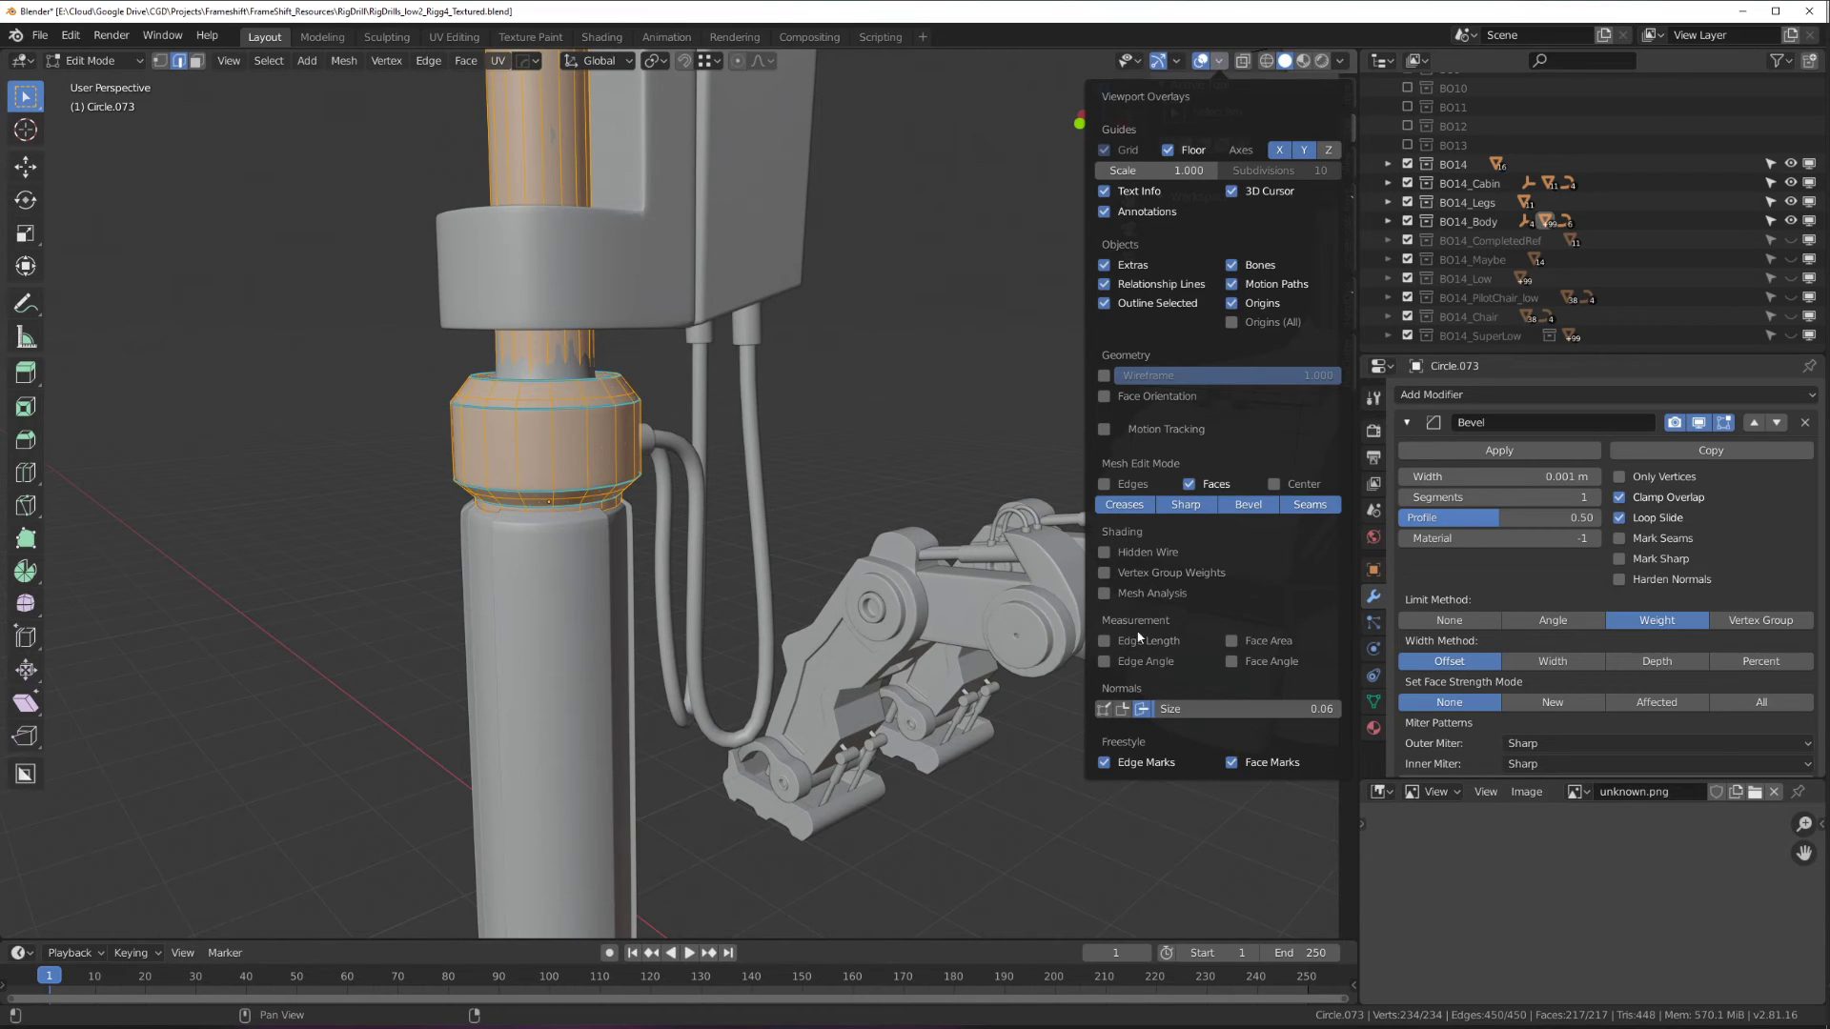
{"action": "left_click", "coordinate": [1141, 709]}
{"action": "left_click", "coordinate": [1141, 709]}
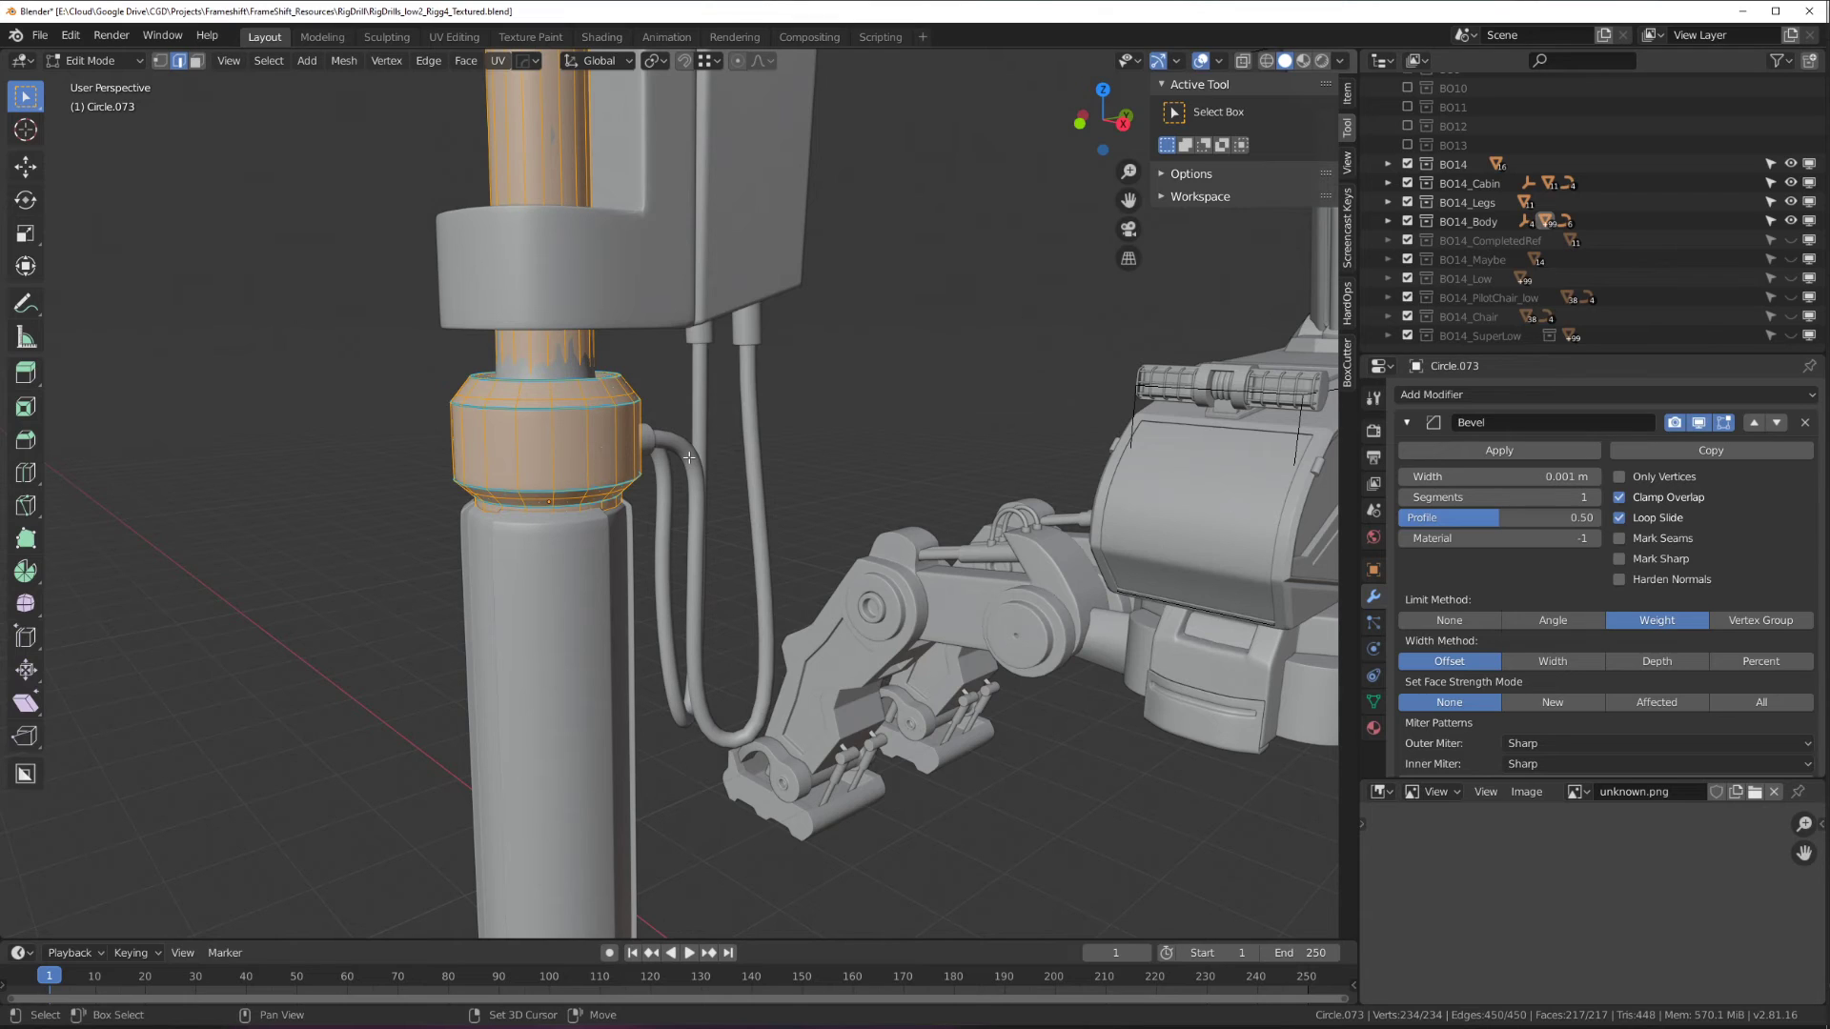
{"action": "key", "text": "shift+n"}
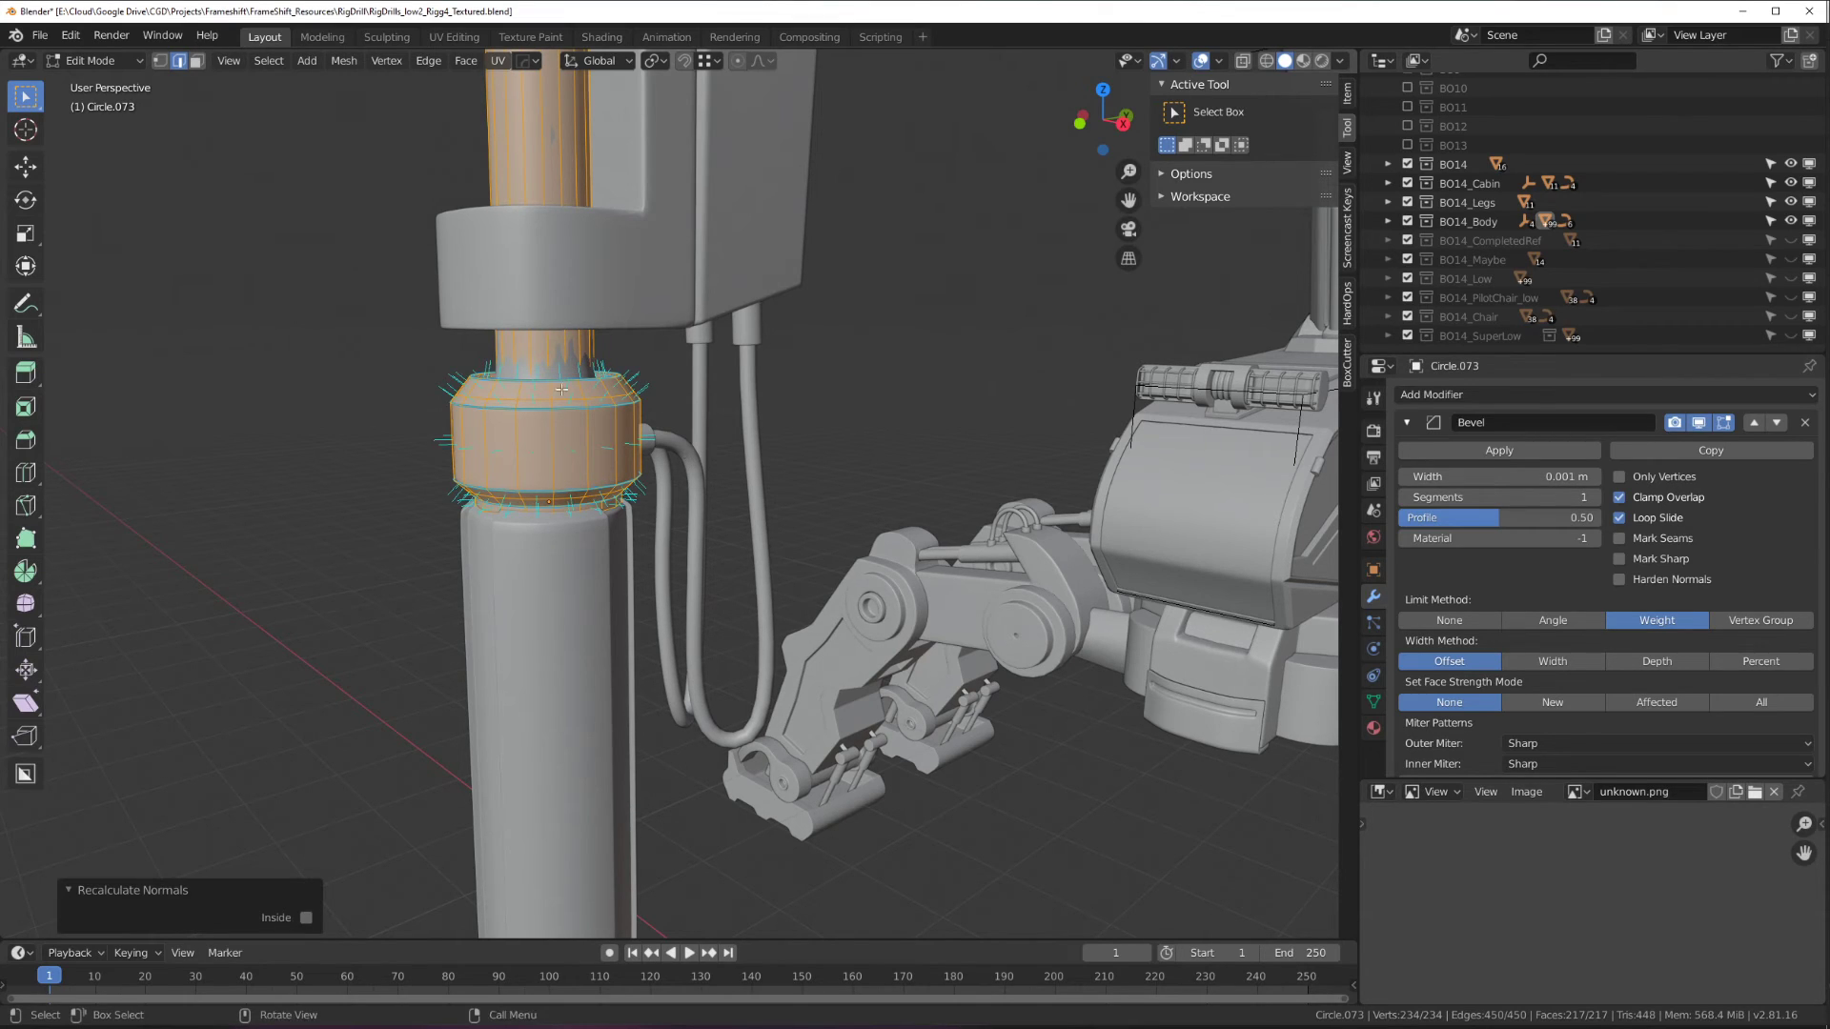
{"action": "scroll", "coordinate": [603, 407], "scroll_direction": "down", "scroll_amount": 5}
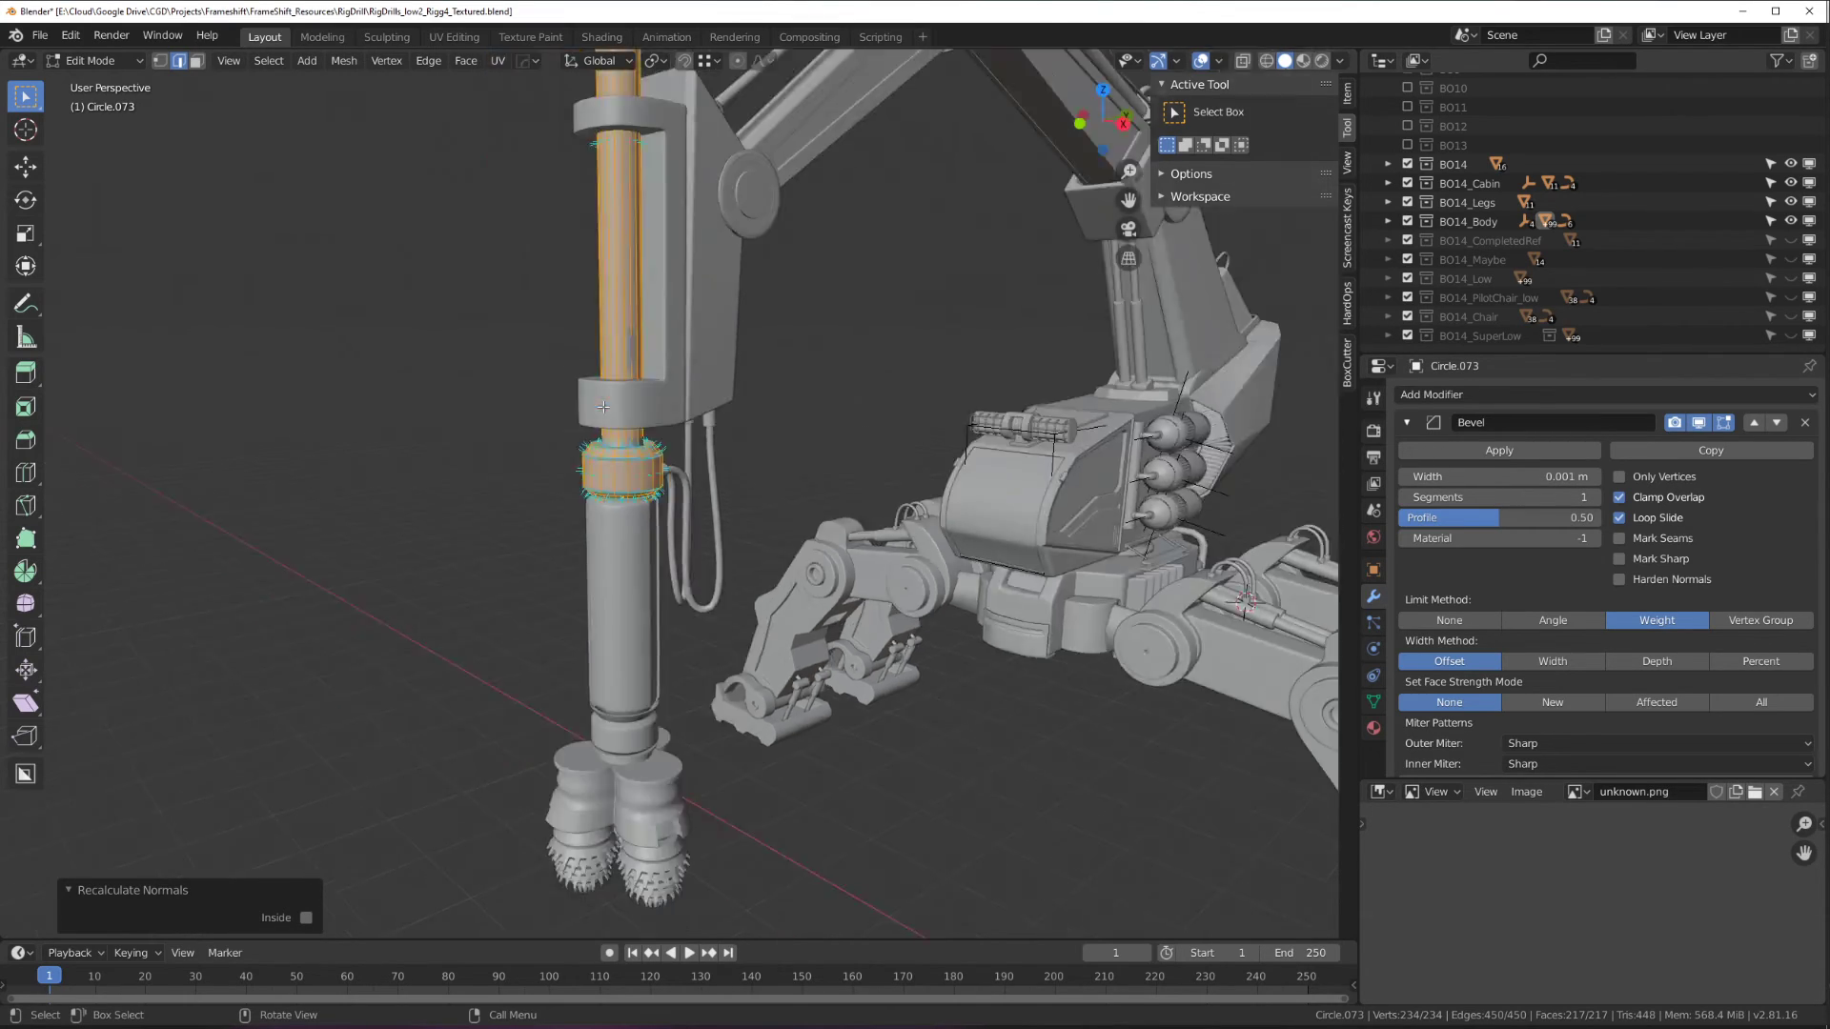
{"action": "key", "text": "Tab"}
Recalculate the normals of the collar ring just above the drill heads to the outside.
{"action": "middle_click_drag", "start_coordinate": [704, 525], "coordinate": [715, 333], "text": "shift"}
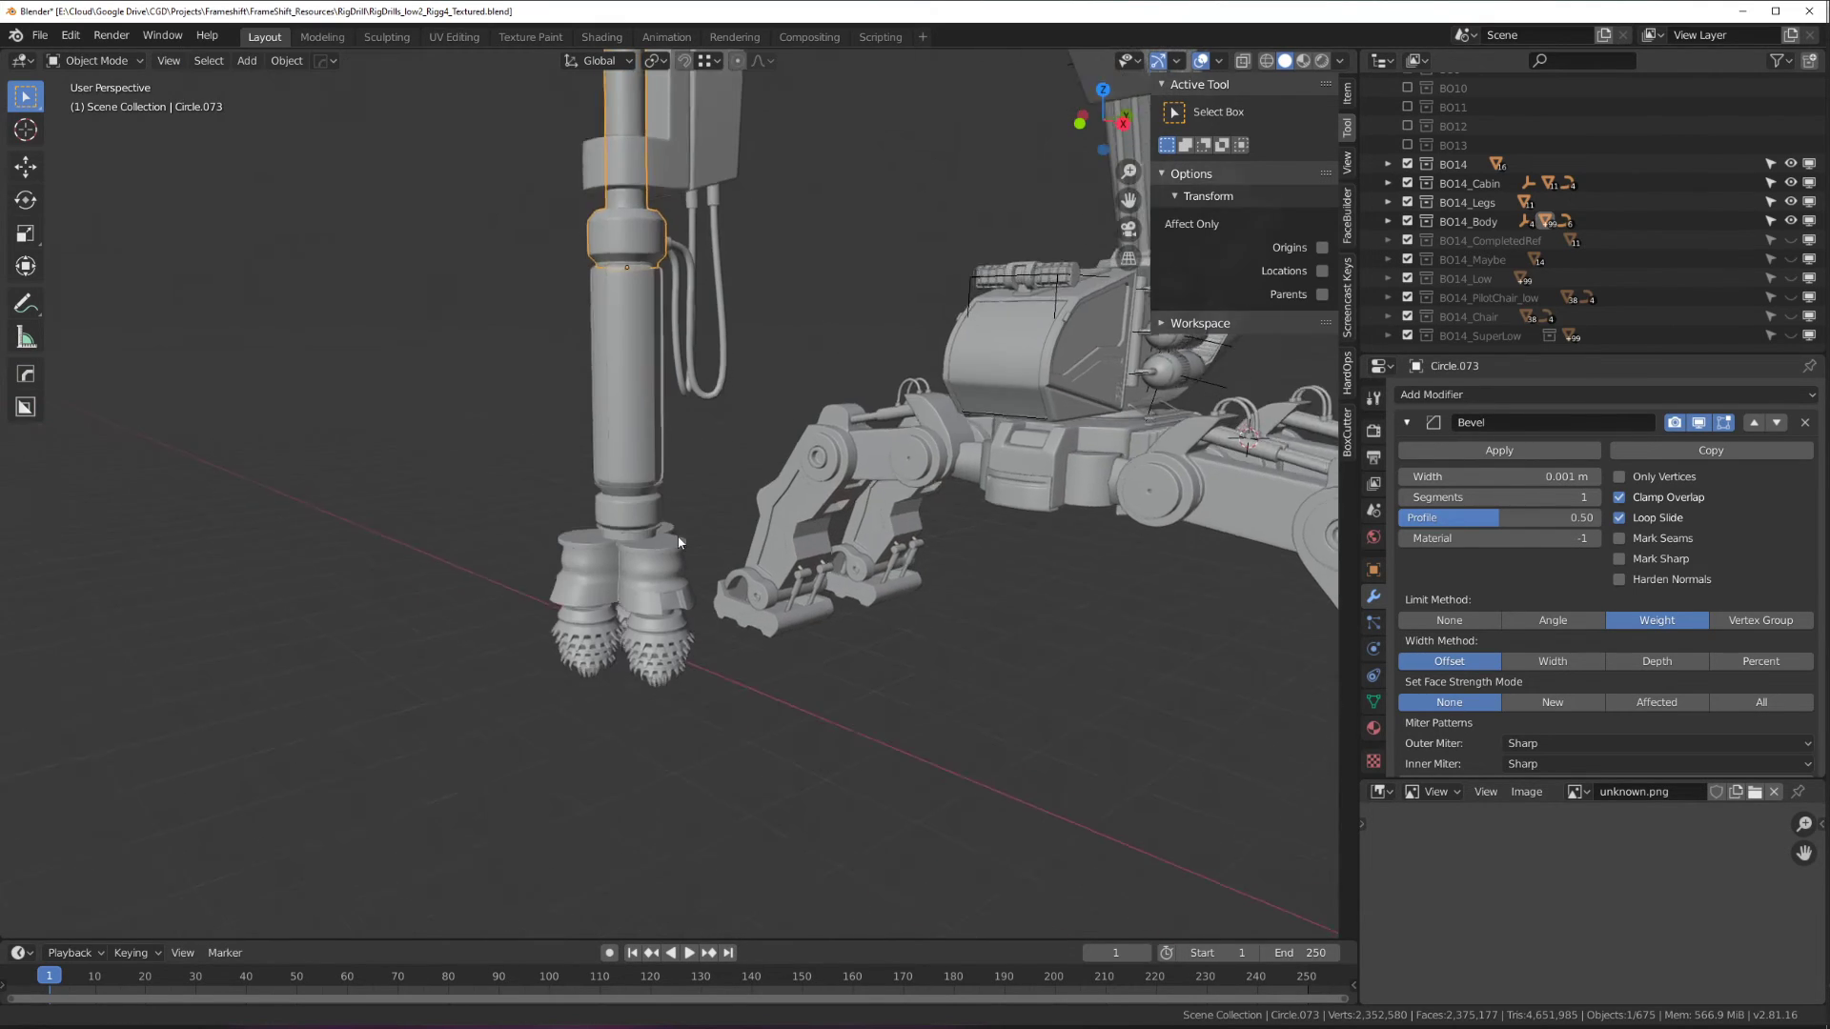
{"action": "scroll", "coordinate": [539, 457], "scroll_direction": "up", "scroll_amount": 9}
{"action": "scroll", "coordinate": [539, 457], "scroll_direction": "down", "scroll_amount": 2}
{"action": "middle_click_drag", "start_coordinate": [470, 380], "coordinate": [502, 384], "text": "shift"}
{"action": "left_click", "coordinate": [503, 384]}
{"action": "key", "text": "Tab"}
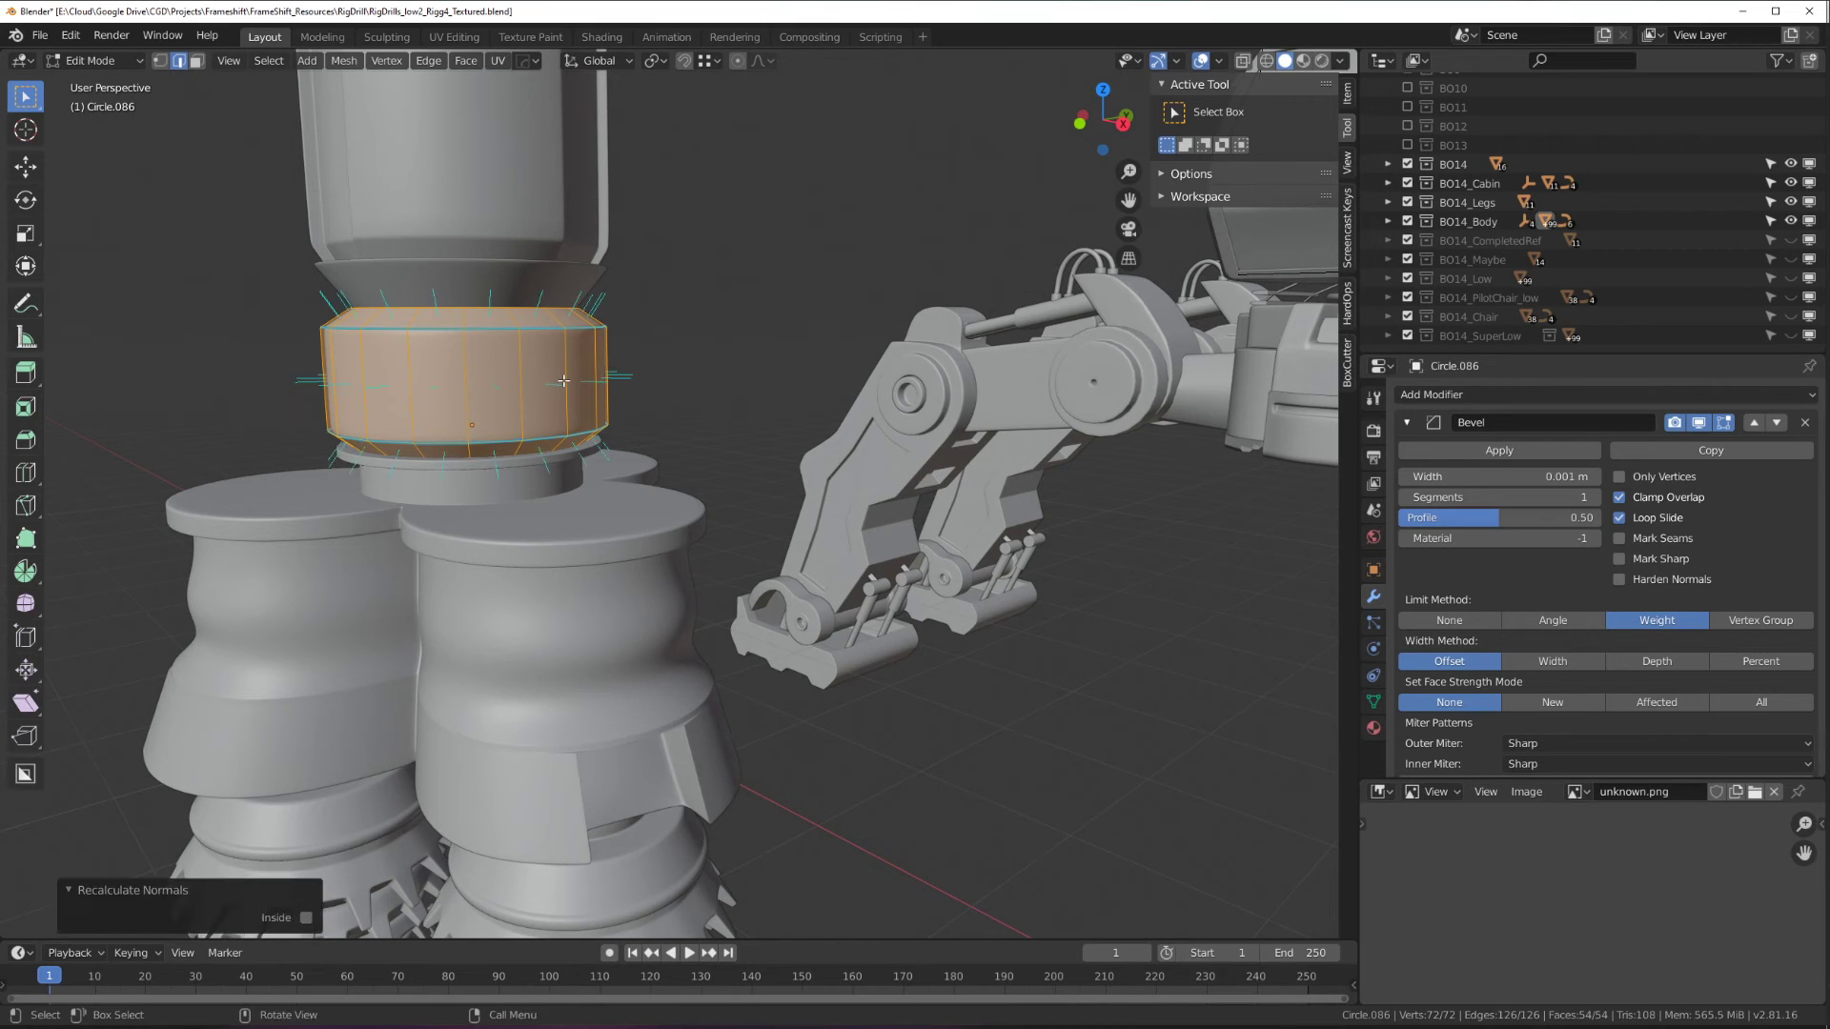
{"action": "key", "text": "Tab"}
{"action": "scroll", "coordinate": [618, 426], "scroll_direction": "down", "scroll_amount": 10}
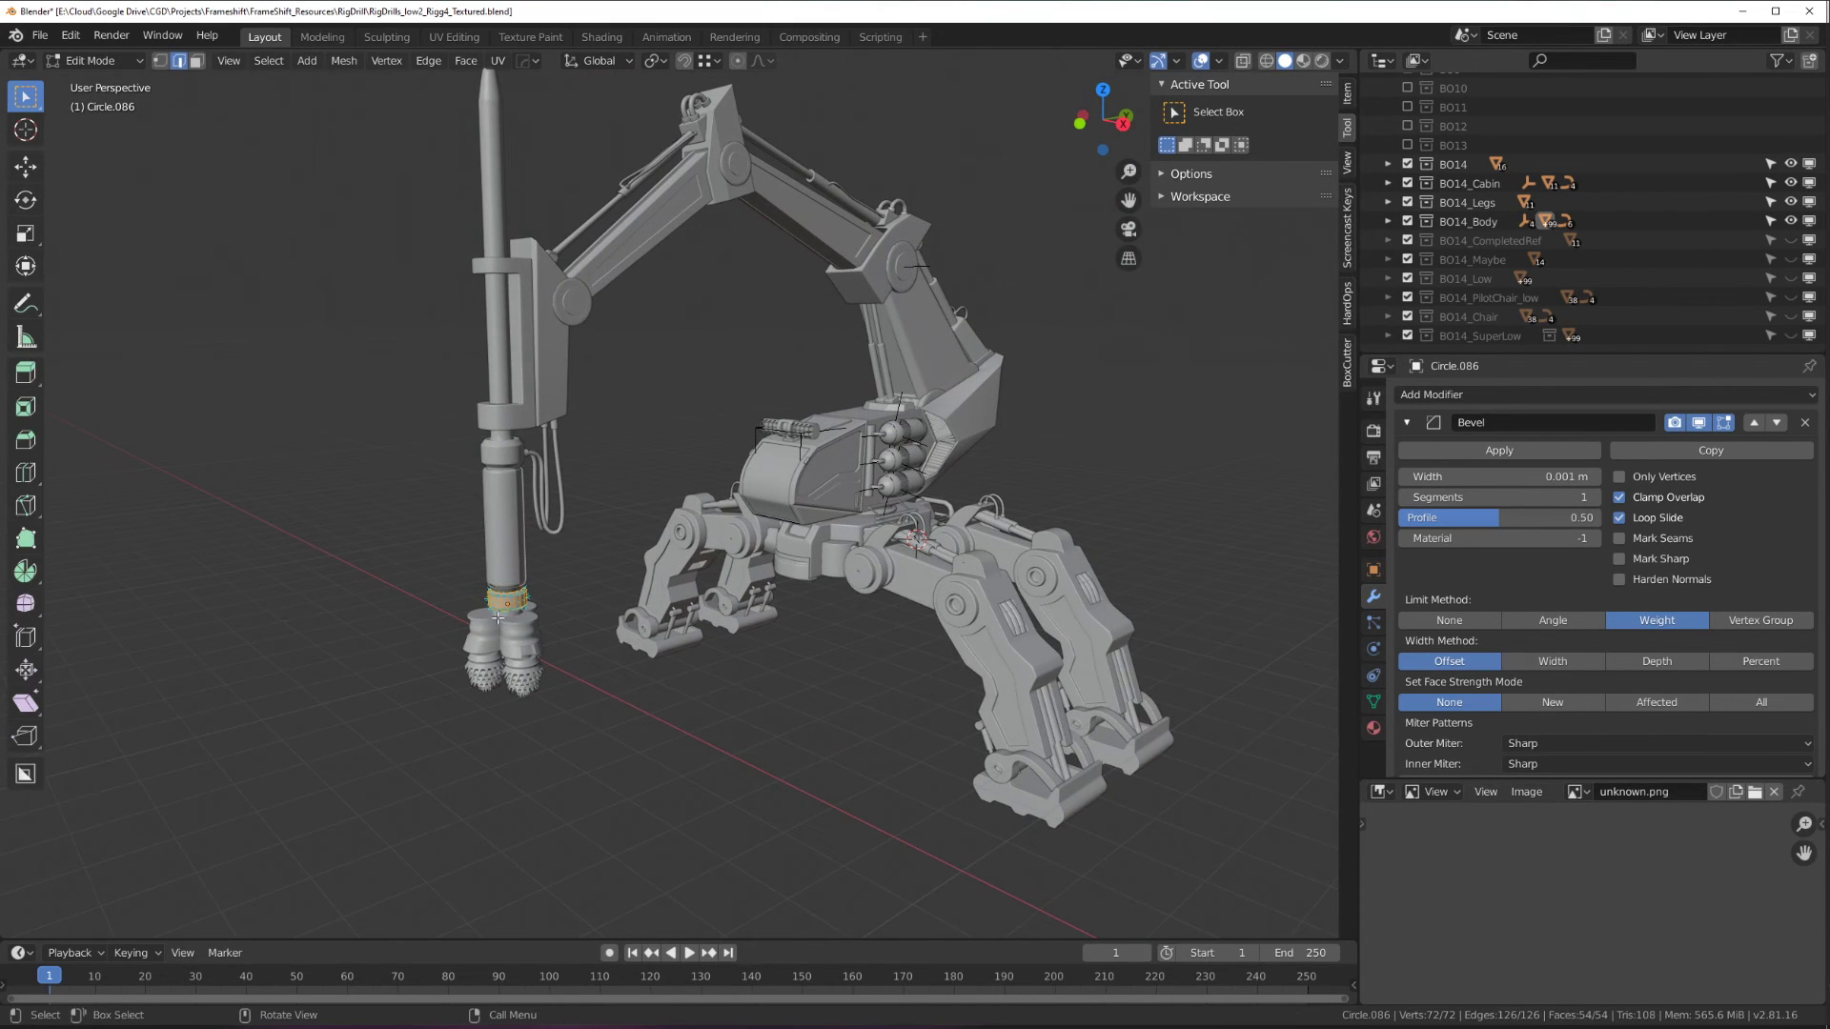
Inspect the drill heads, side tanks and rest of the mech from both sides for further normal problems.
{"action": "scroll", "coordinate": [529, 611], "scroll_direction": "up", "scroll_amount": 3}
{"action": "scroll", "coordinate": [467, 546], "scroll_direction": "up", "scroll_amount": 3}
{"action": "middle_click_drag", "start_coordinate": [467, 541], "coordinate": [724, 507], "text": "shift"}
{"action": "scroll", "coordinate": [470, 466], "scroll_direction": "down", "scroll_amount": 8}
{"action": "scroll", "coordinate": [507, 601], "scroll_direction": "up", "scroll_amount": 5}
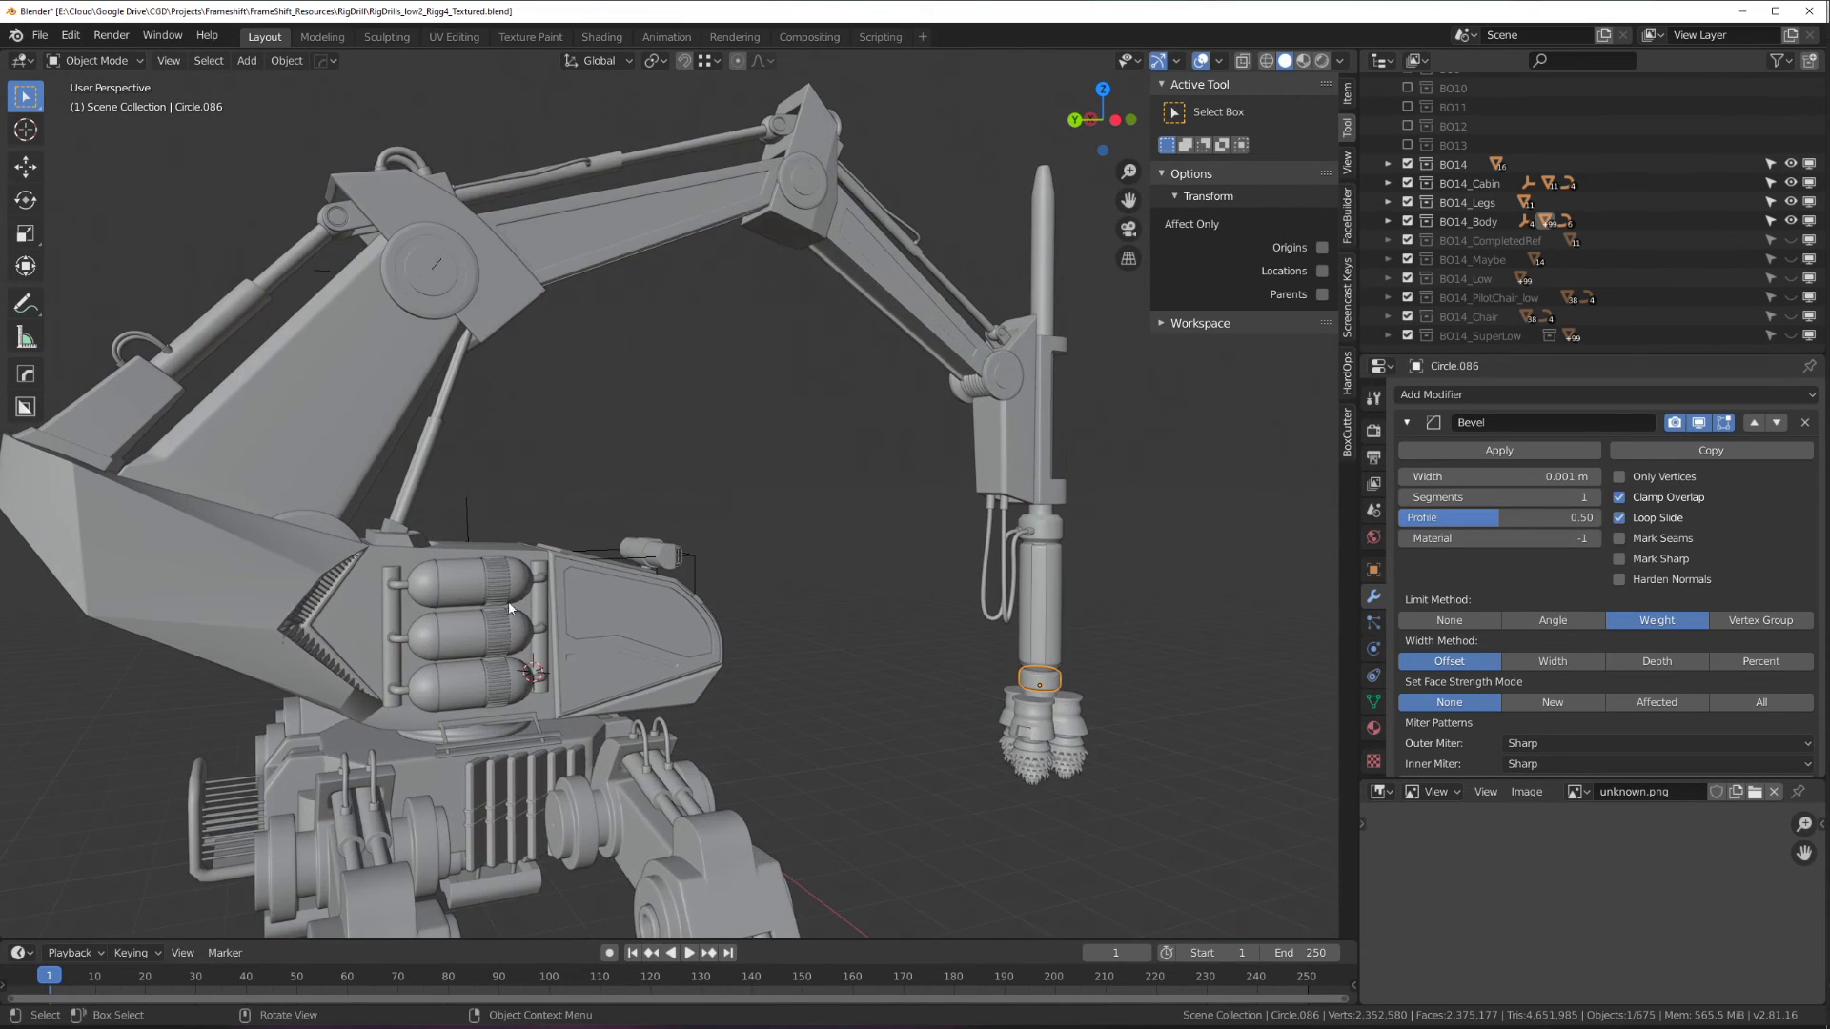
{"action": "scroll", "coordinate": [429, 517], "scroll_direction": "up", "scroll_amount": 3}
{"action": "middle_click_drag", "start_coordinate": [429, 520], "coordinate": [733, 503]}
{"action": "scroll", "coordinate": [772, 472], "scroll_direction": "down", "scroll_amount": 5}
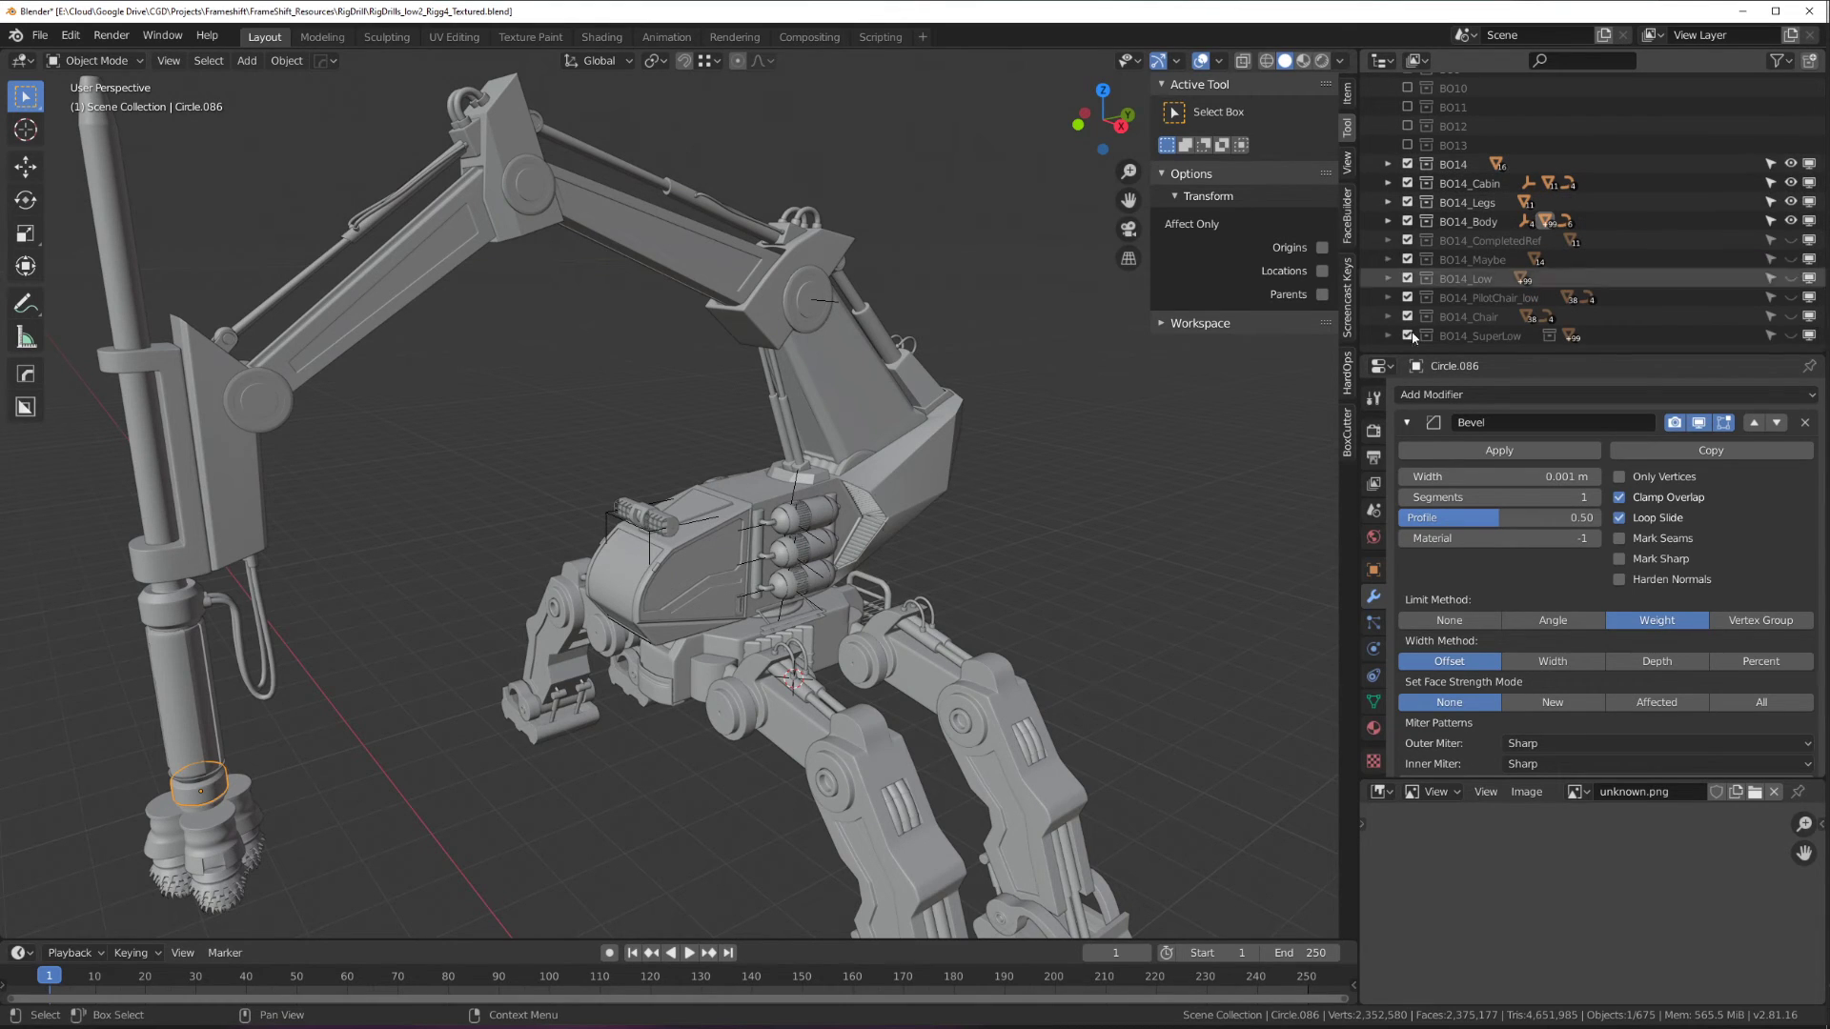
Select all visible high-poly mech objects and start an FBX export.
{"action": "scroll", "coordinate": [701, 516], "scroll_direction": "down", "scroll_amount": 4}
{"action": "key", "text": "a"}
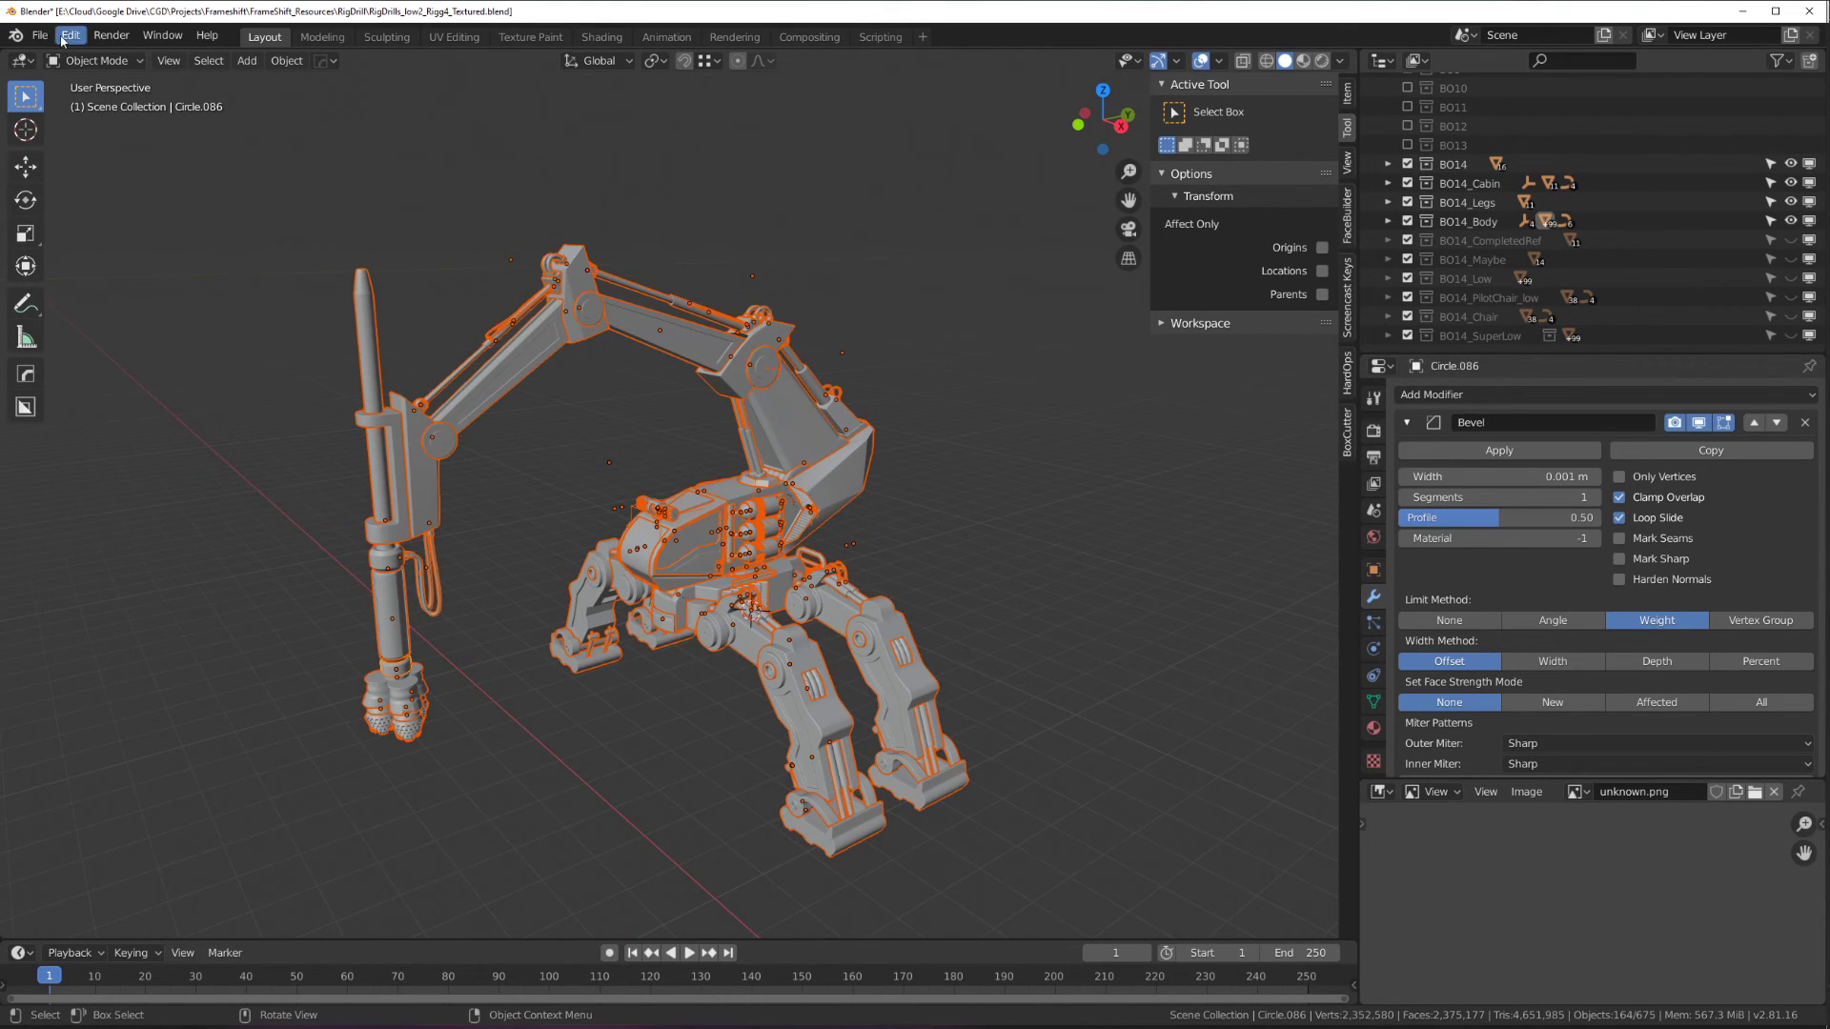
{"action": "left_click", "coordinate": [39, 36]}
{"action": "mouse_move", "coordinate": [112, 316]}
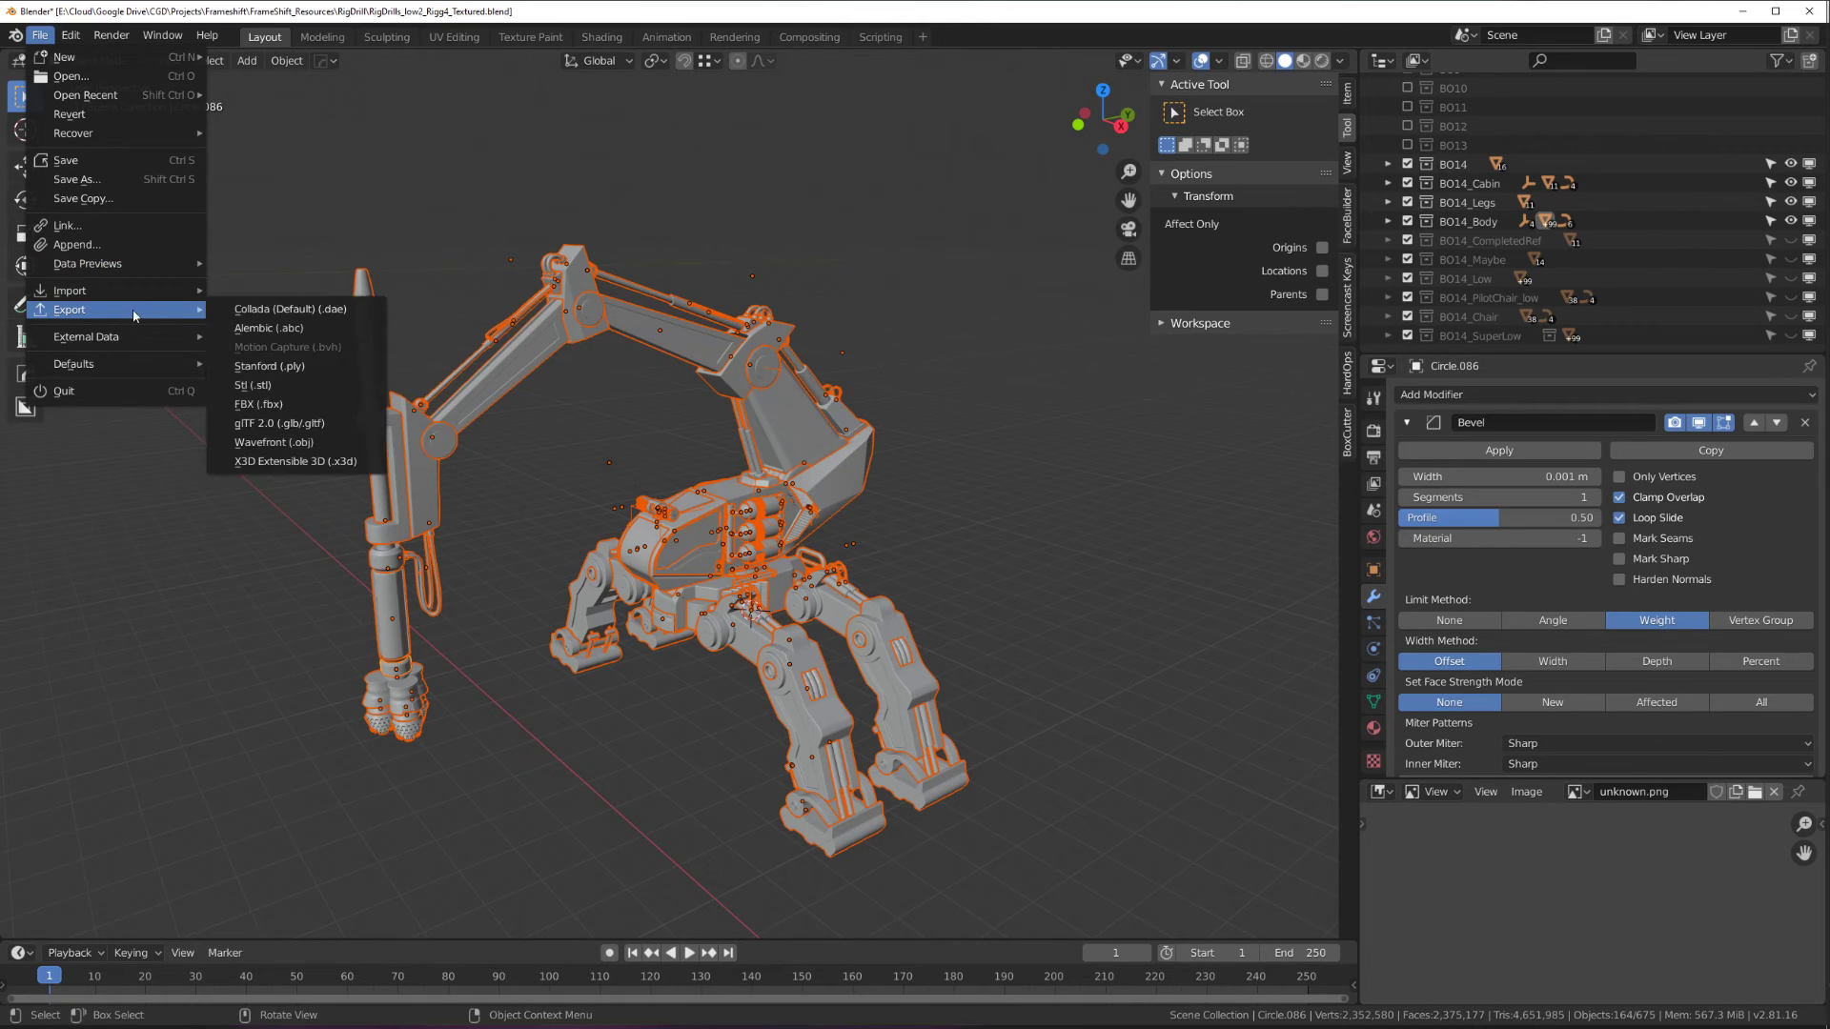
{"action": "left_click", "coordinate": [253, 401]}
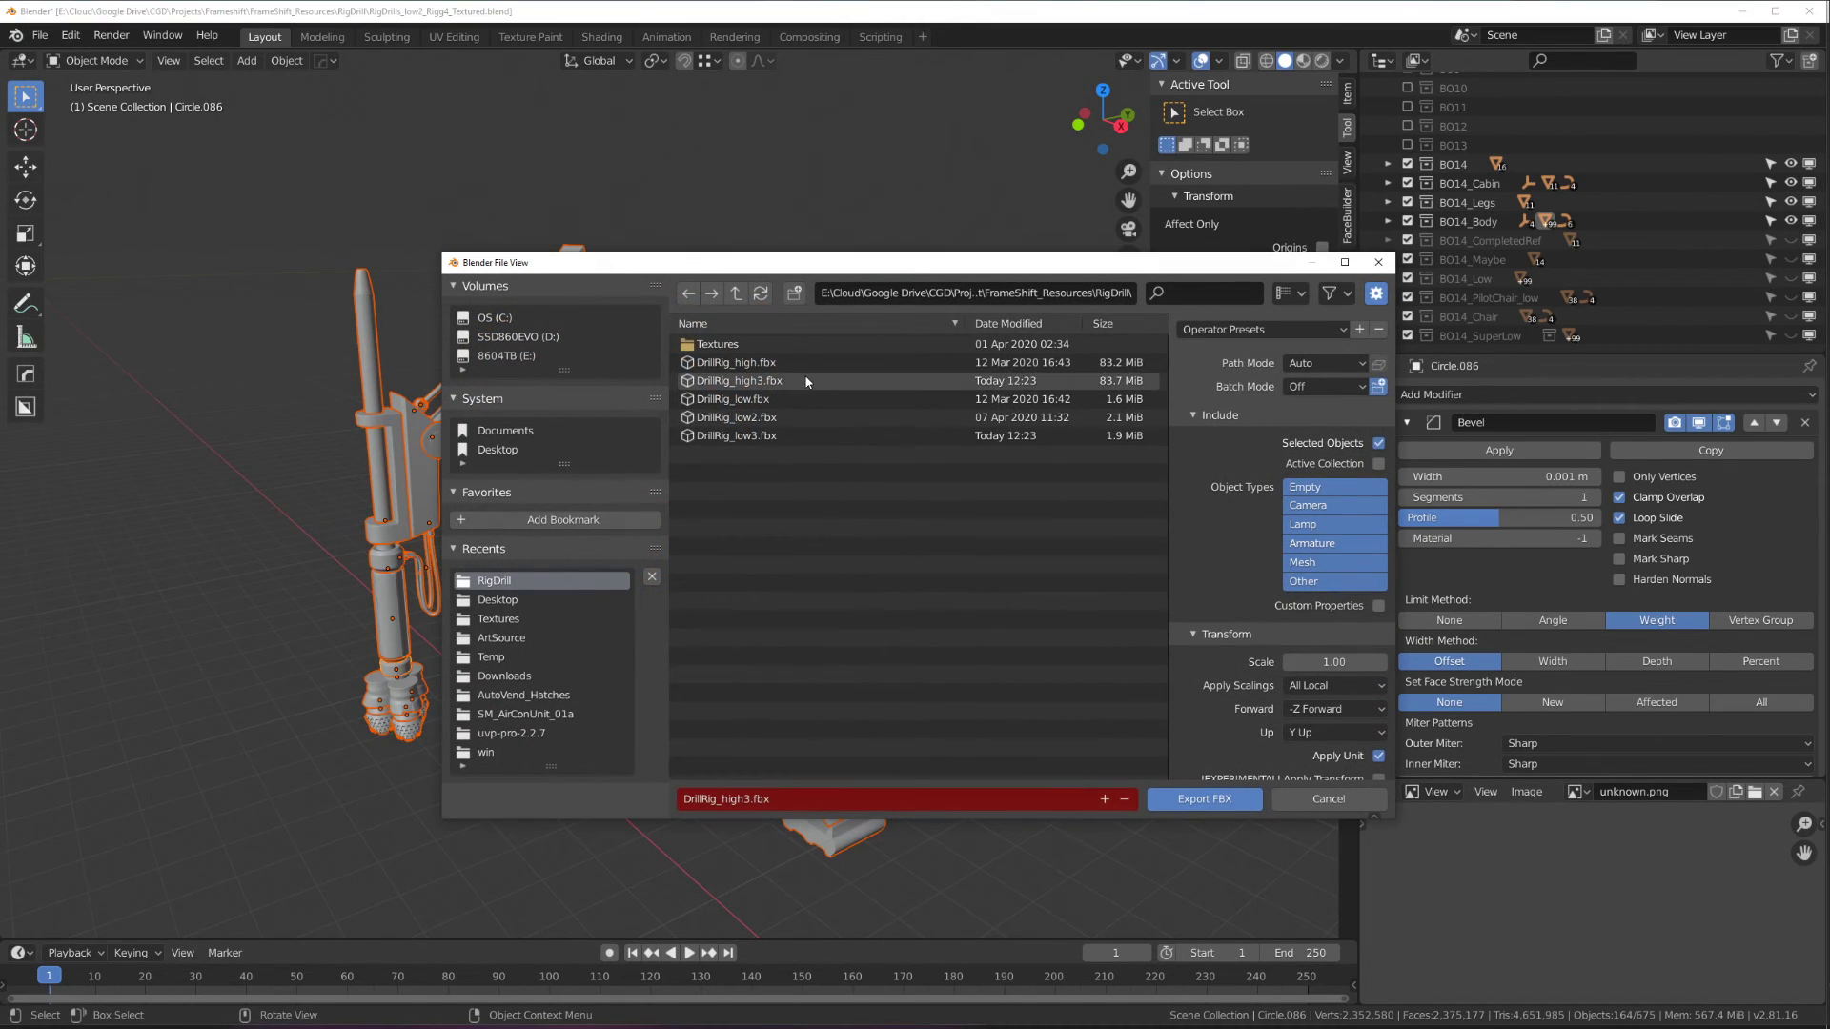
Target the existing DrillRig_high3.fbx file and apply the Games export preset.
{"action": "left_click", "coordinate": [724, 380]}
{"action": "left_click", "coordinate": [1258, 329]}
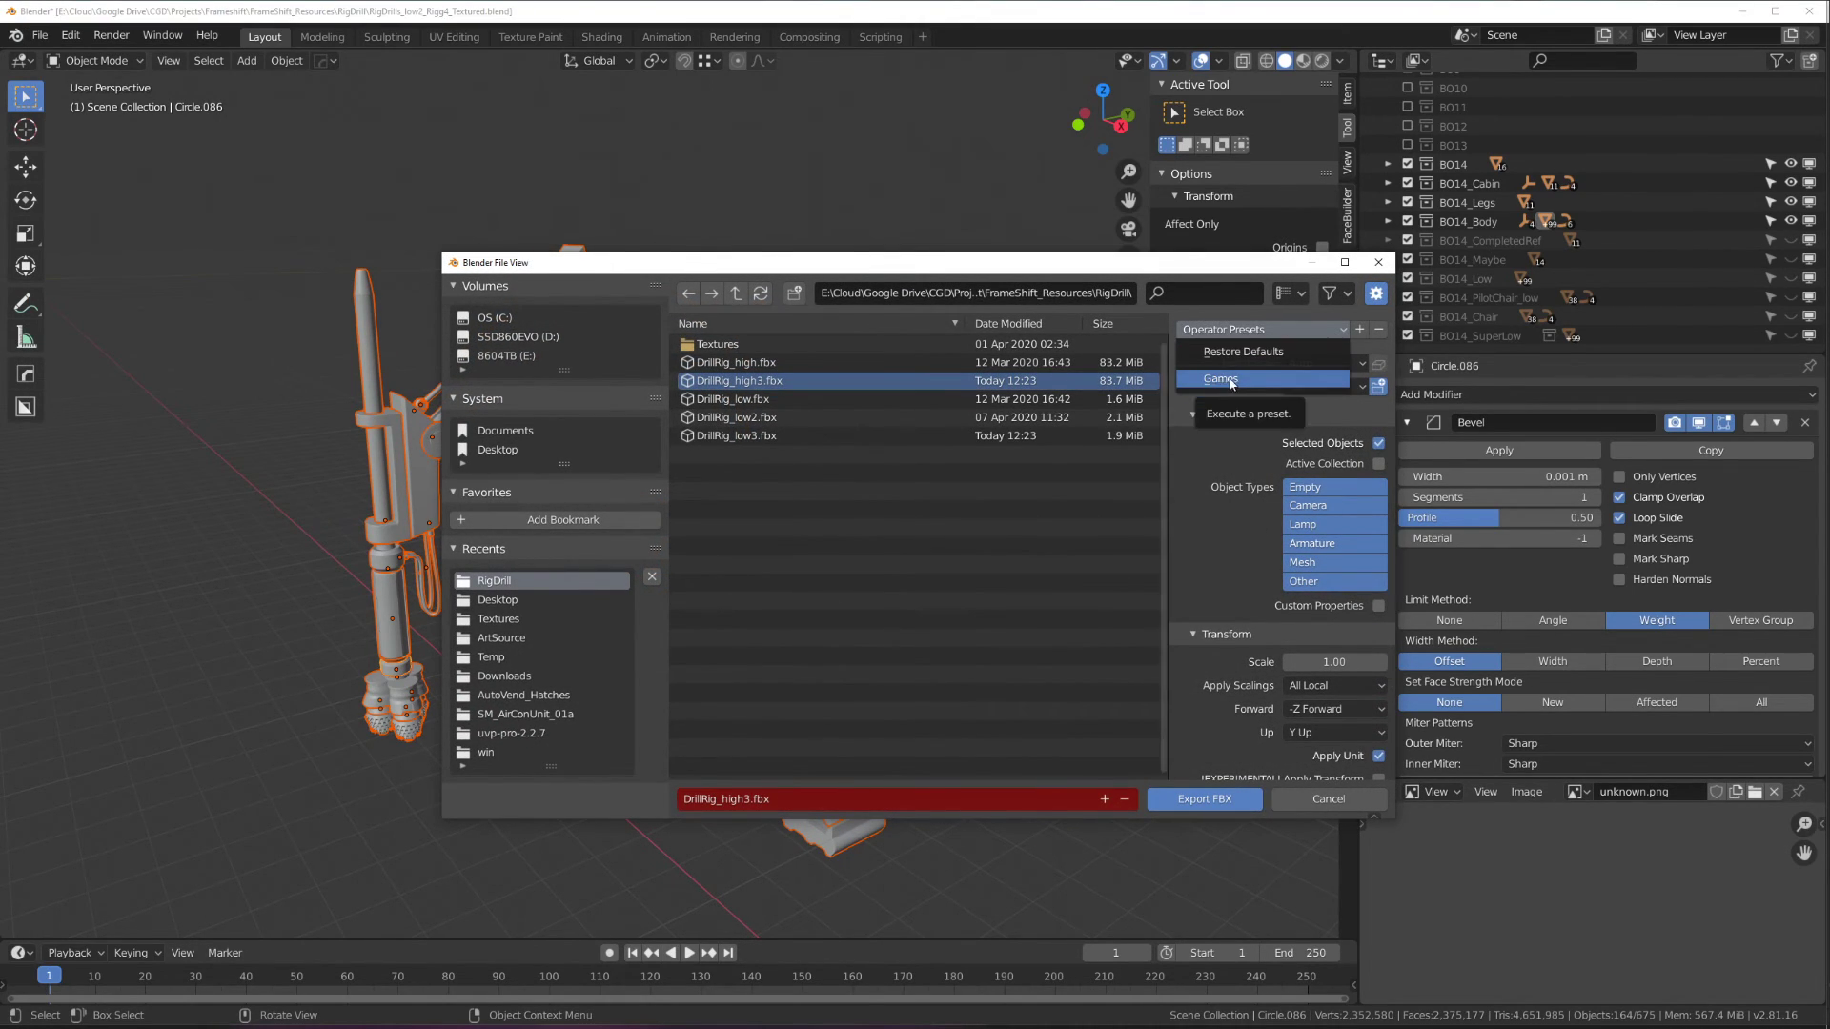
{"action": "left_click", "coordinate": [1221, 380]}
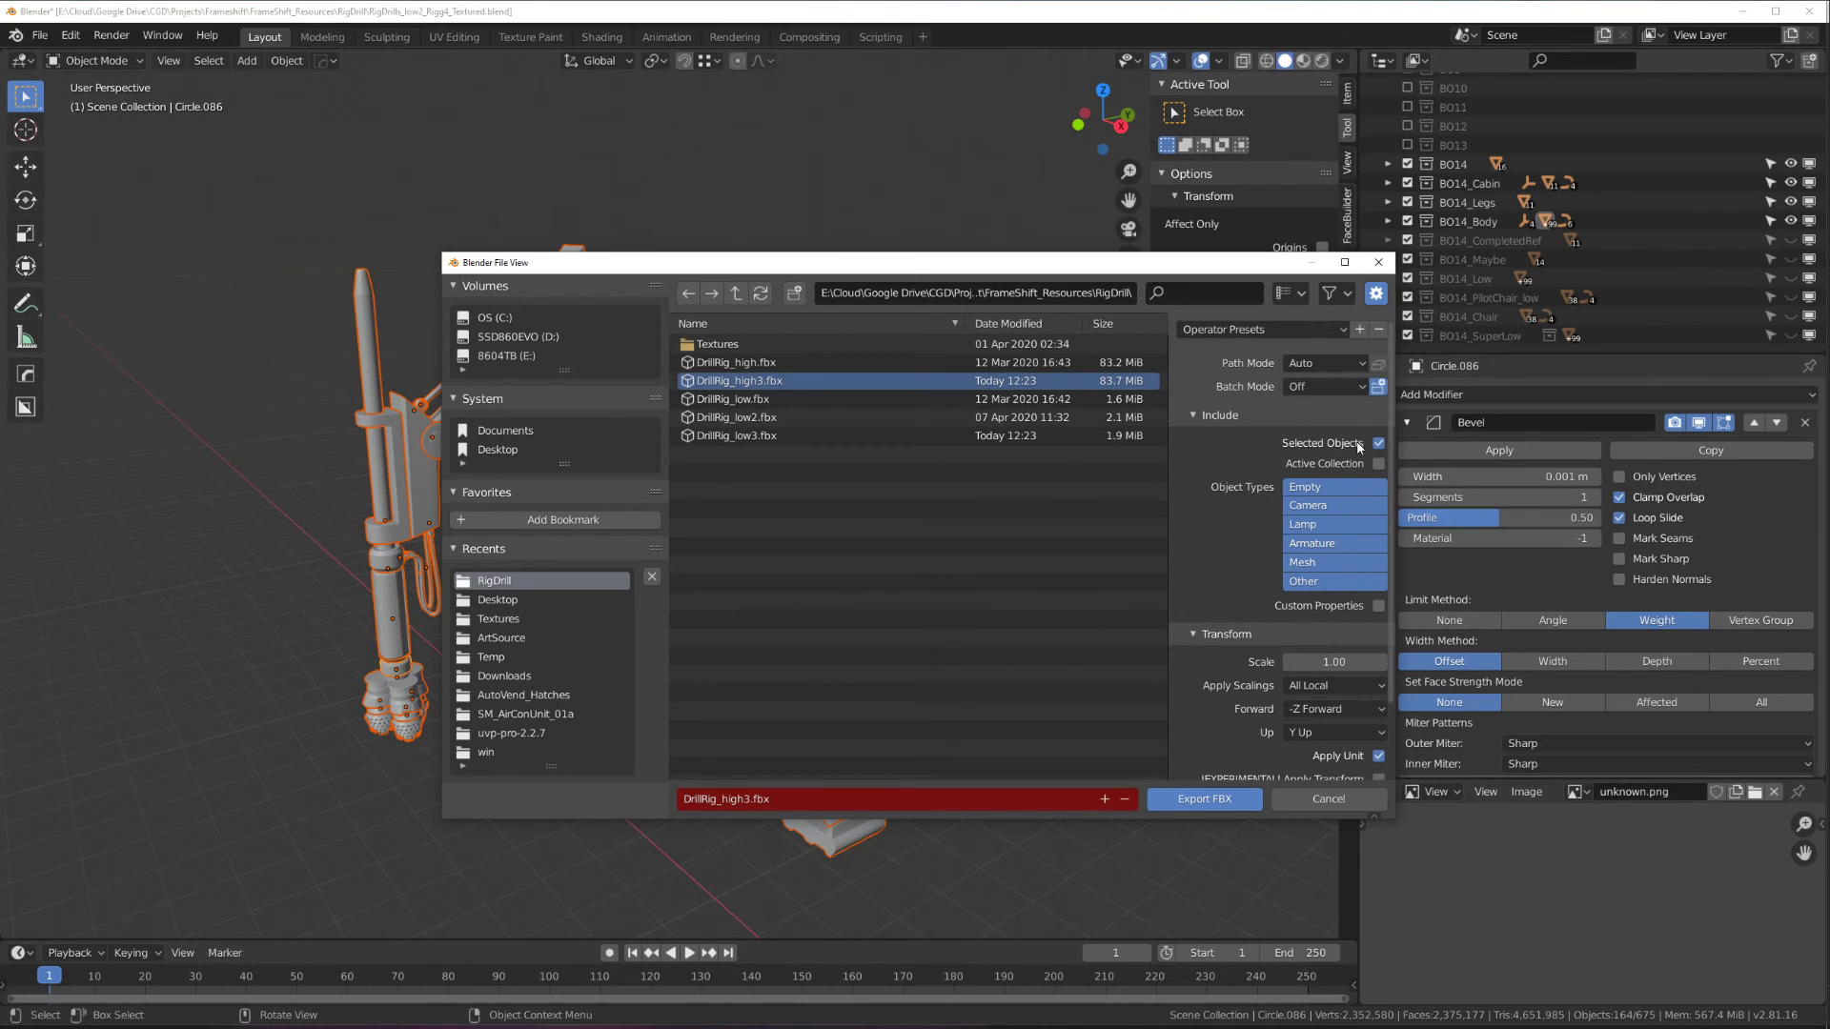
Review the Geometry and Armature export settings, then export the FBX over DrillRig_high3.fbx.
{"action": "scroll", "coordinate": [1213, 698], "scroll_direction": "down", "scroll_amount": 2}
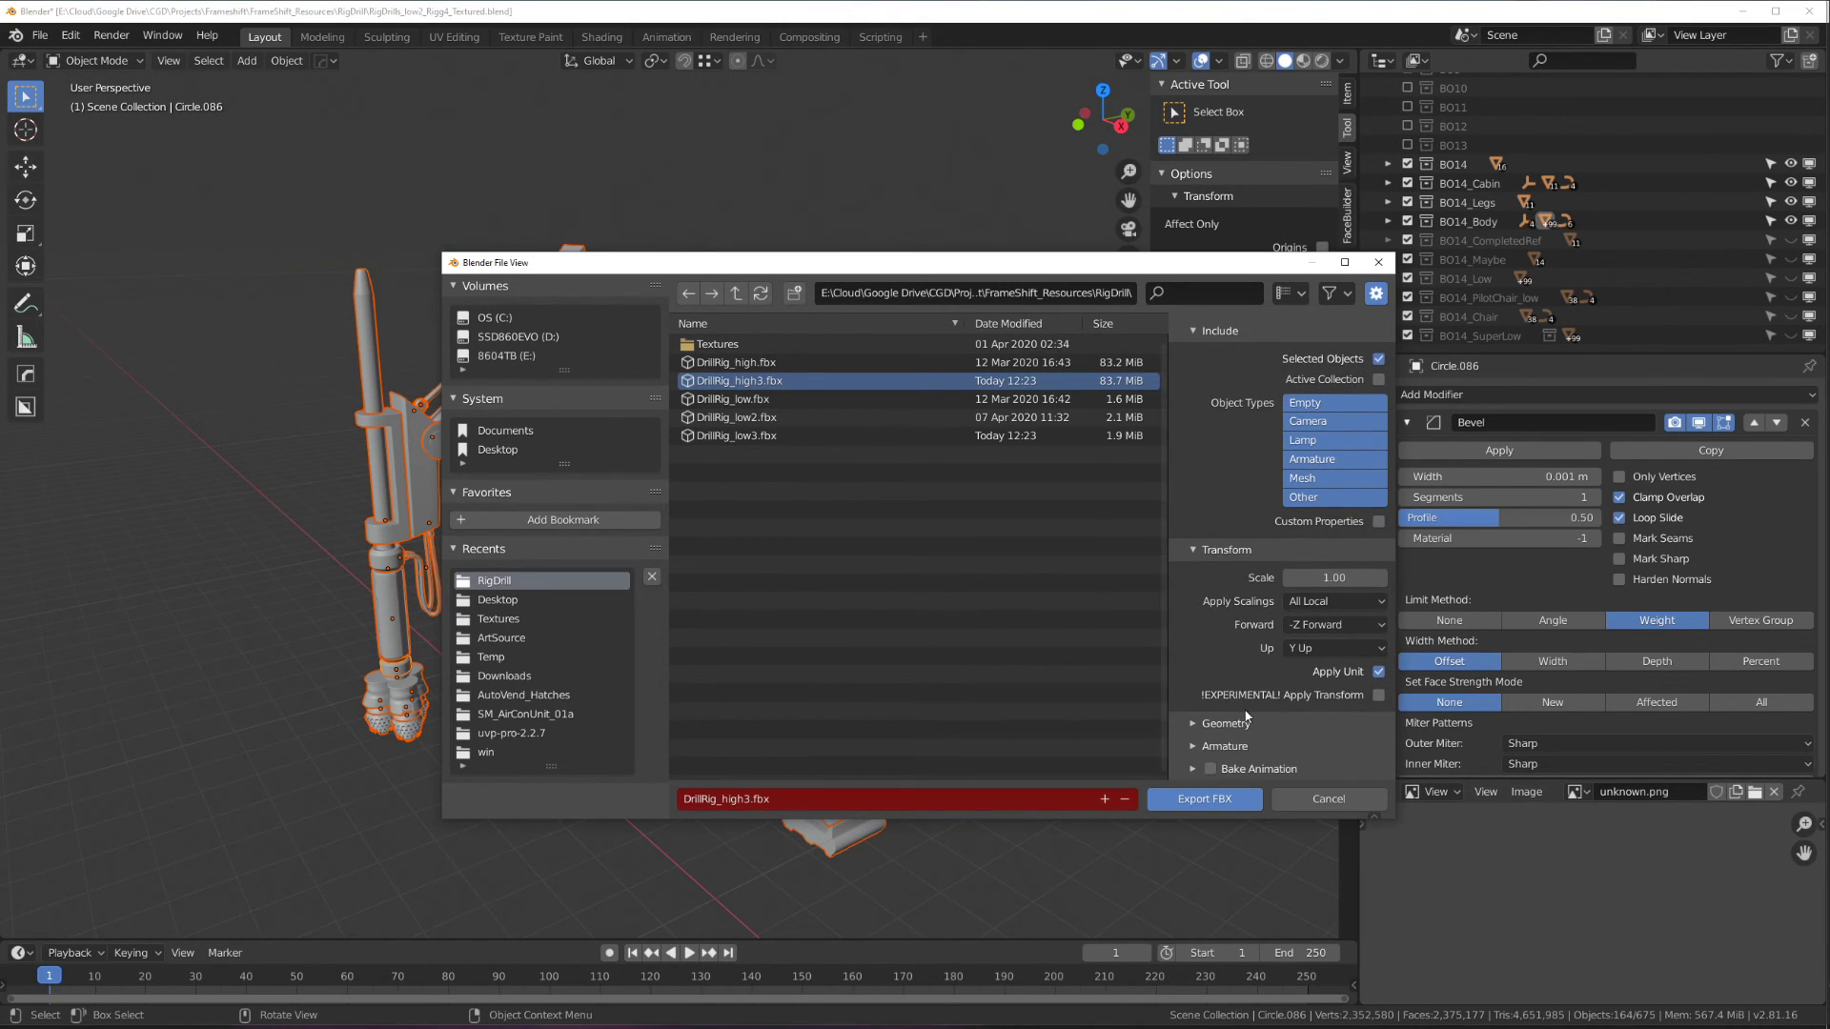
{"action": "left_click", "coordinate": [1224, 723]}
{"action": "scroll", "coordinate": [1229, 725], "scroll_direction": "down", "scroll_amount": 3}
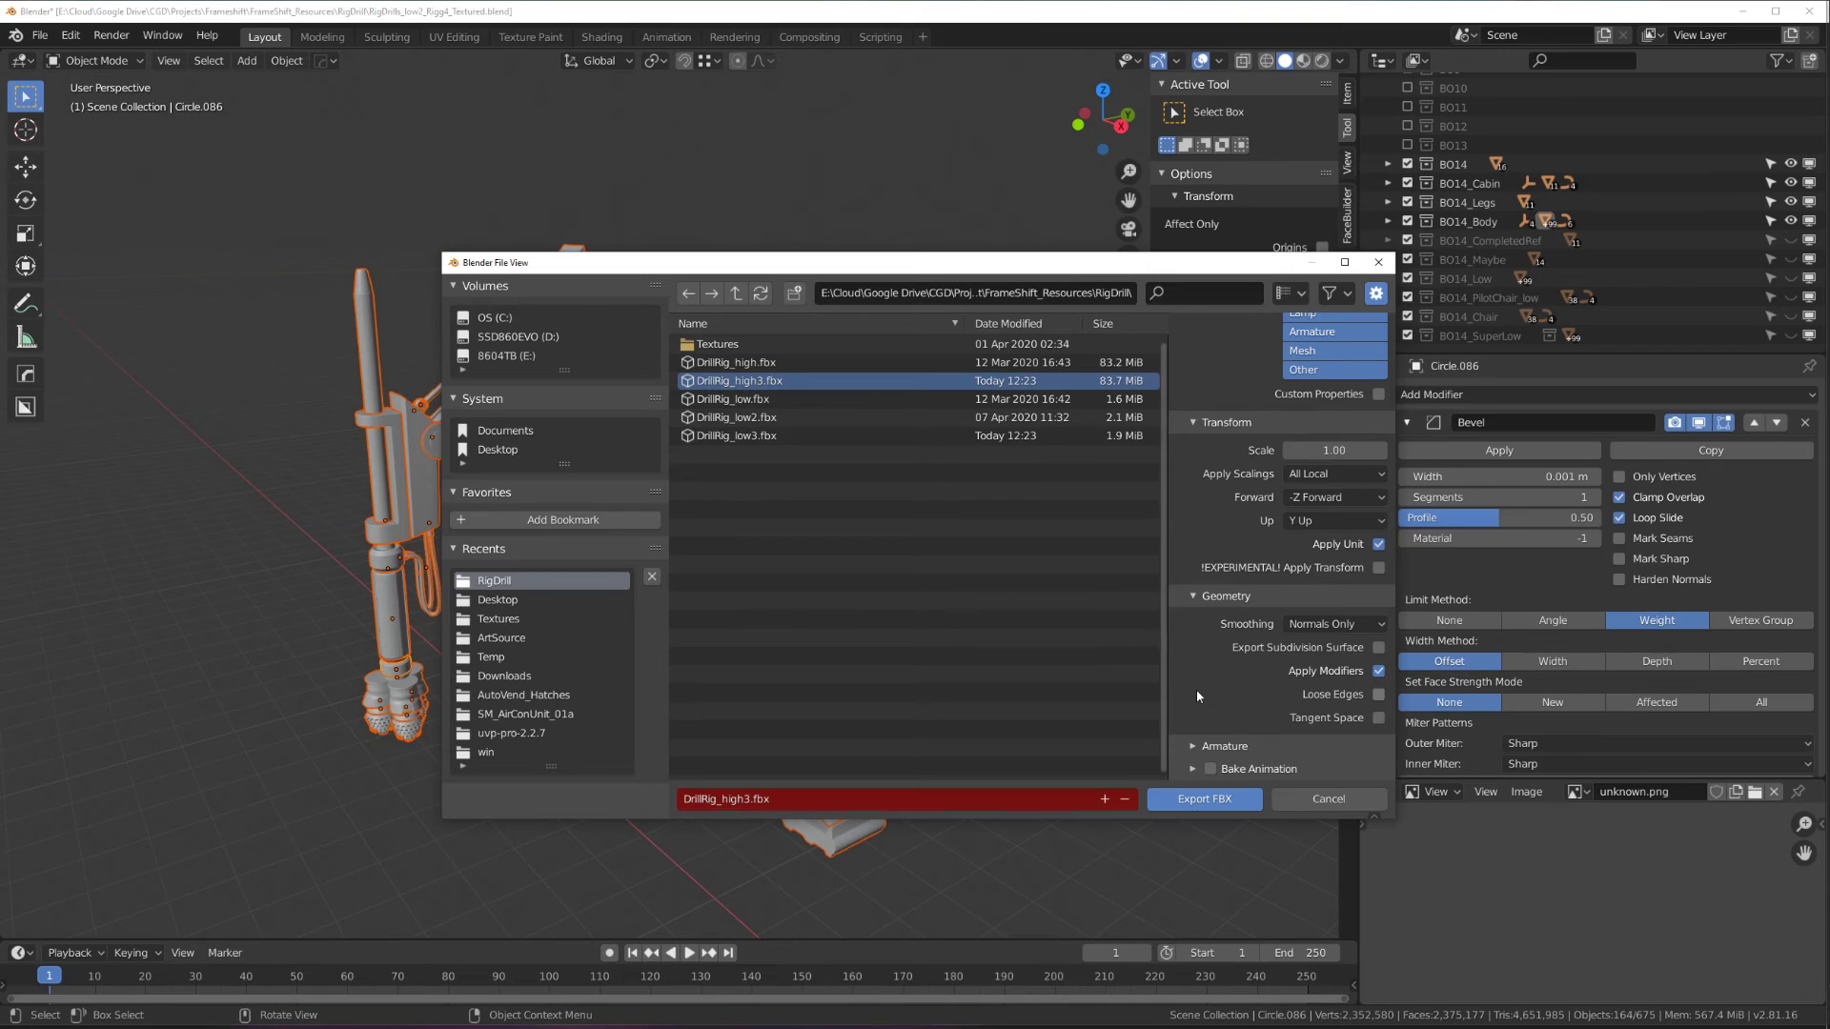
{"action": "left_click", "coordinate": [1224, 745]}
{"action": "scroll", "coordinate": [1230, 725], "scroll_direction": "down", "scroll_amount": 3}
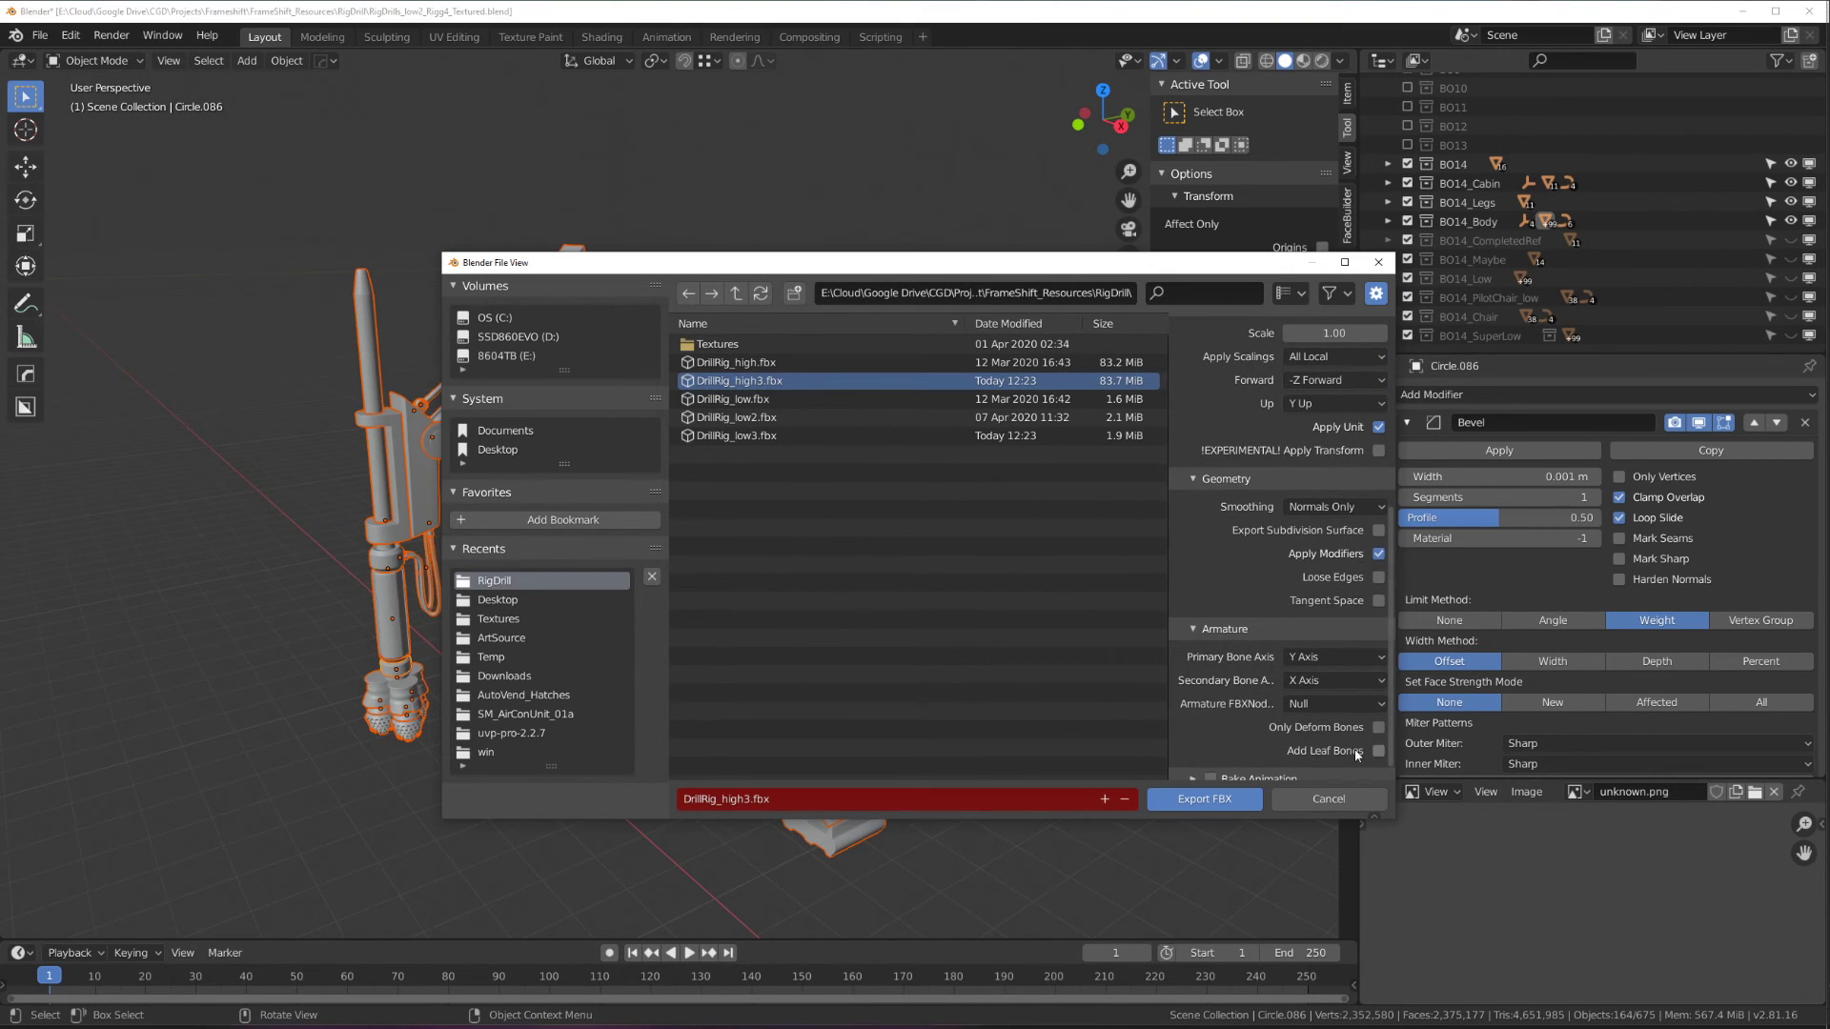
{"action": "scroll", "coordinate": [1253, 724], "scroll_direction": "down", "scroll_amount": 1}
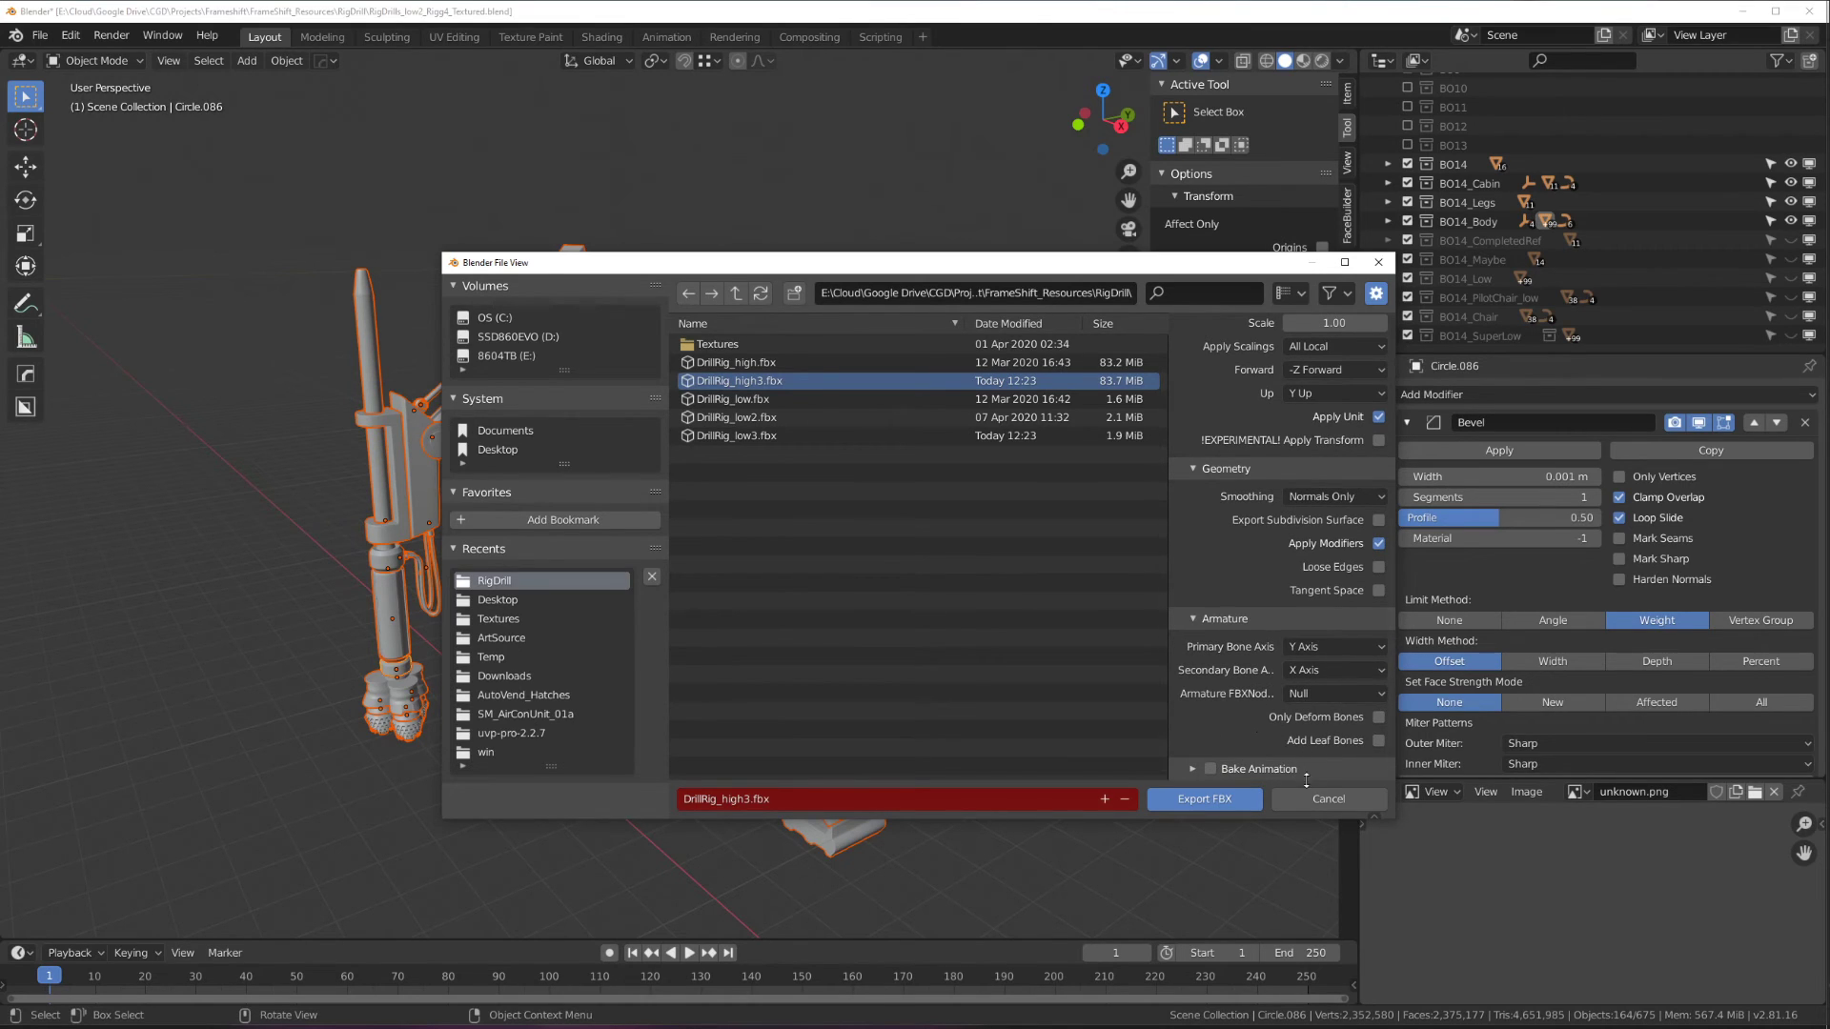
{"action": "left_click", "coordinate": [1241, 804]}
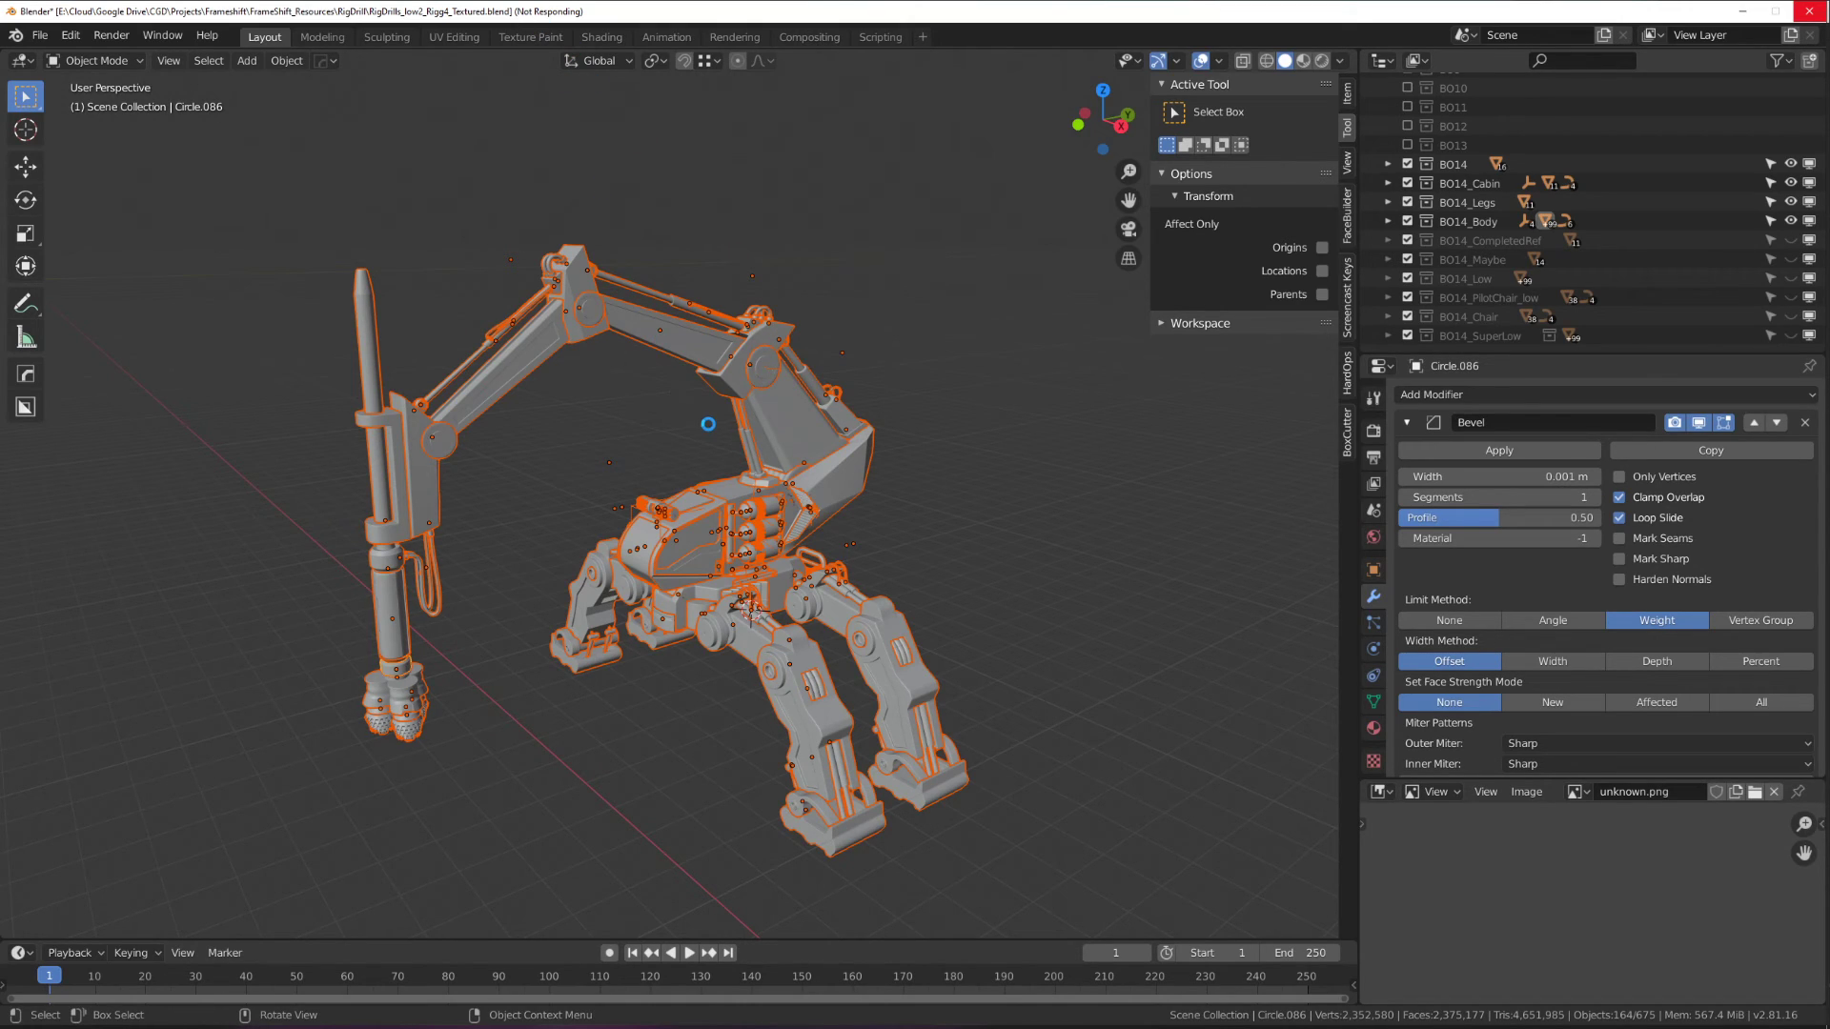
Switch to Substance Painter and load the re-exported high-poly FBX as the high definition mesh for baking.
{"action": "middle_click_drag", "start_coordinate": [789, 450], "coordinate": [629, 550]}
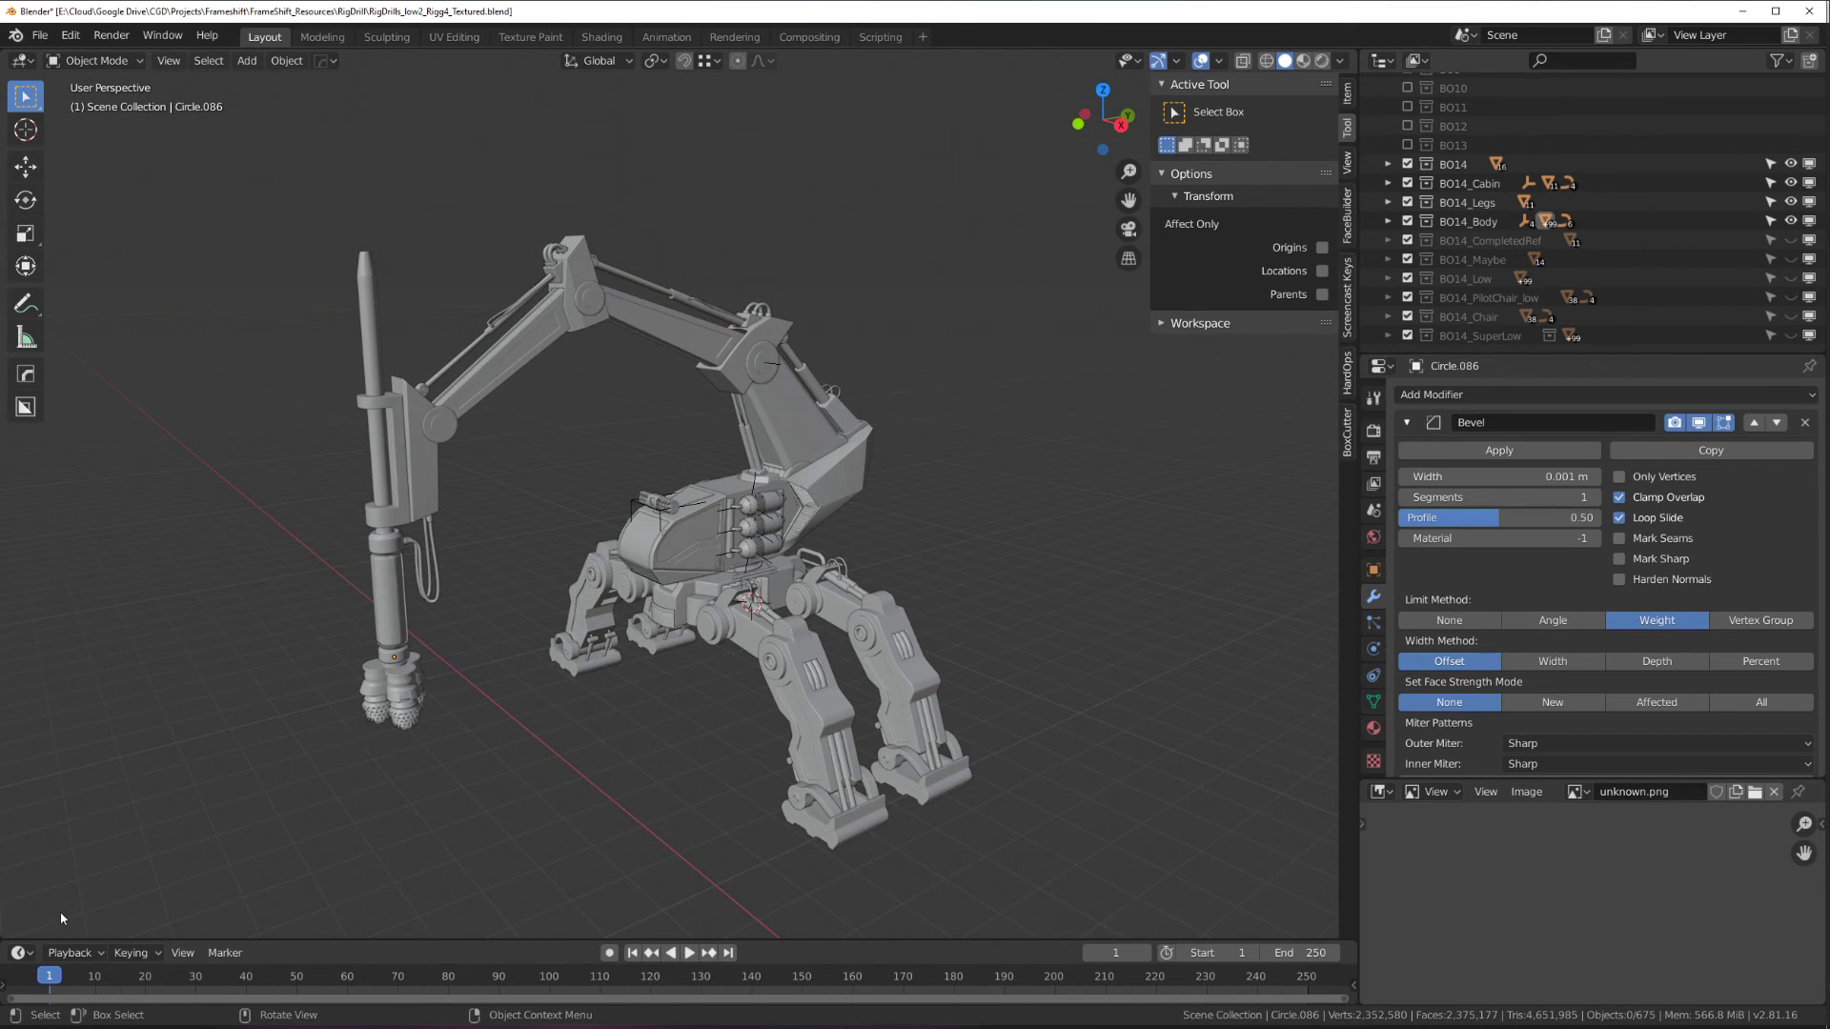
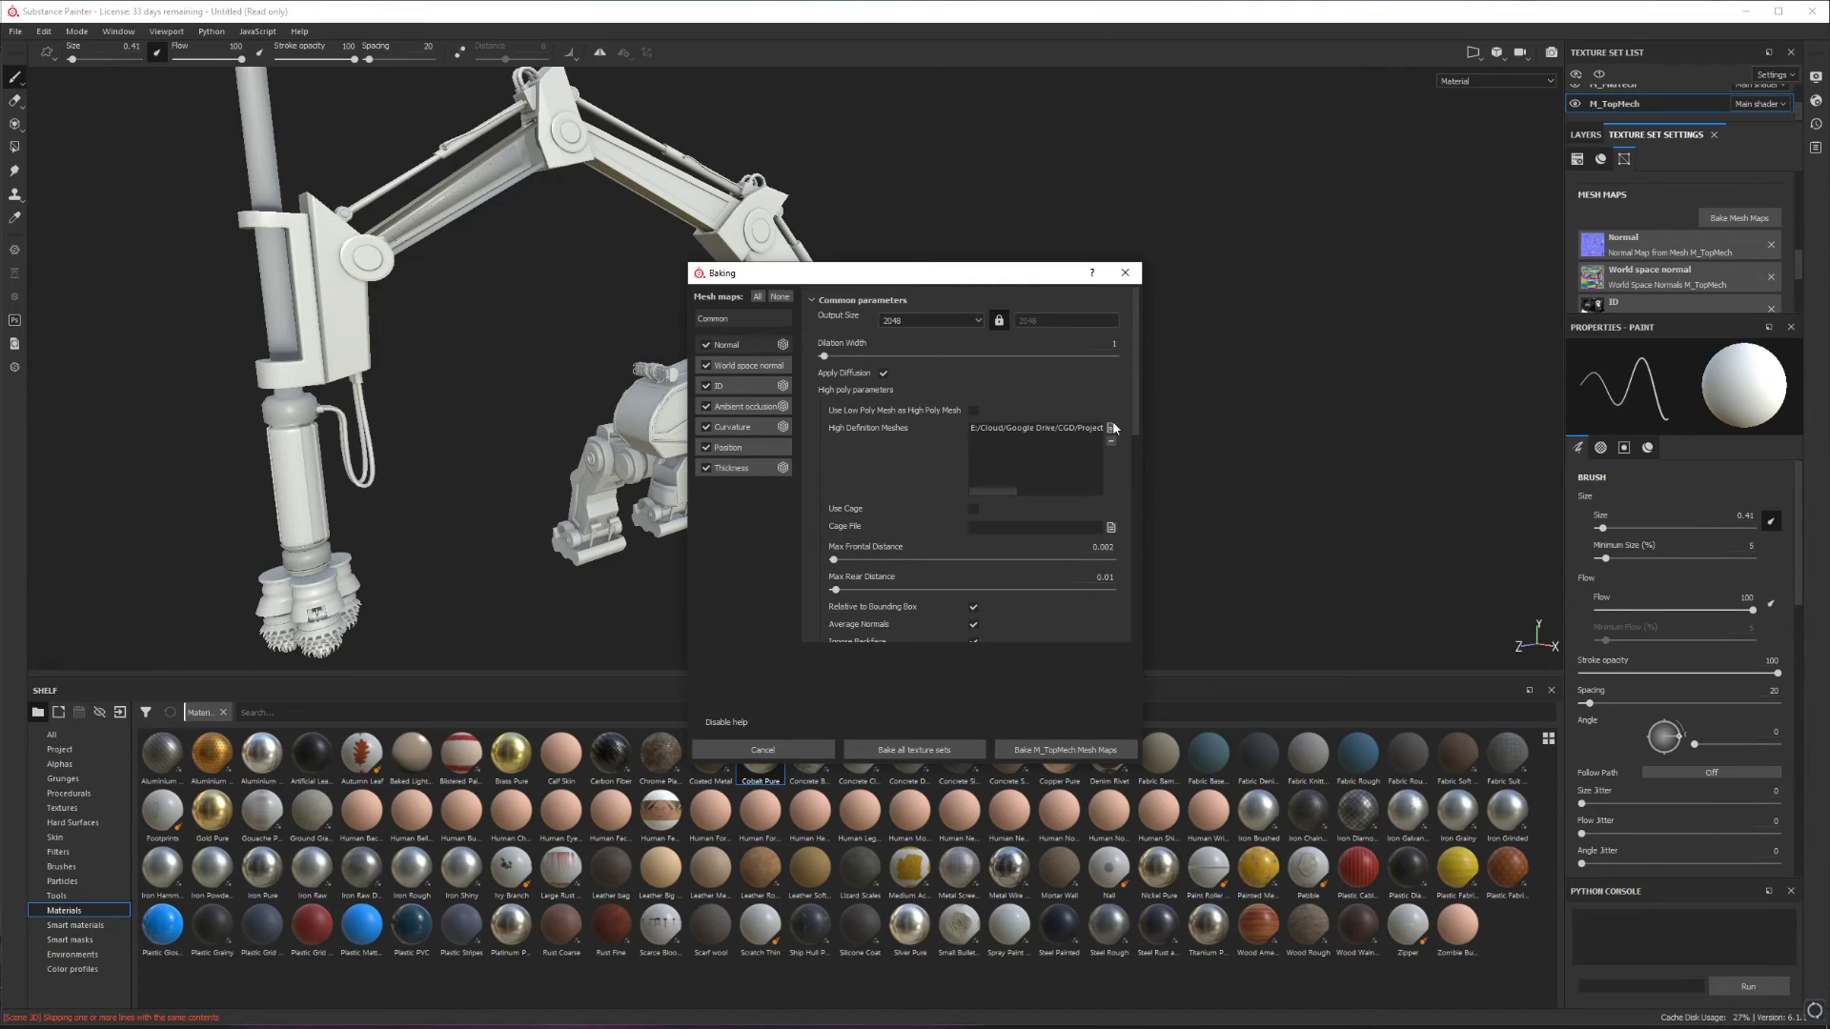
{"action": "double_click", "coordinate": [932, 421]}
{"action": "left_click_drag", "start_coordinate": [1134, 429], "coordinate": [1141, 493]}
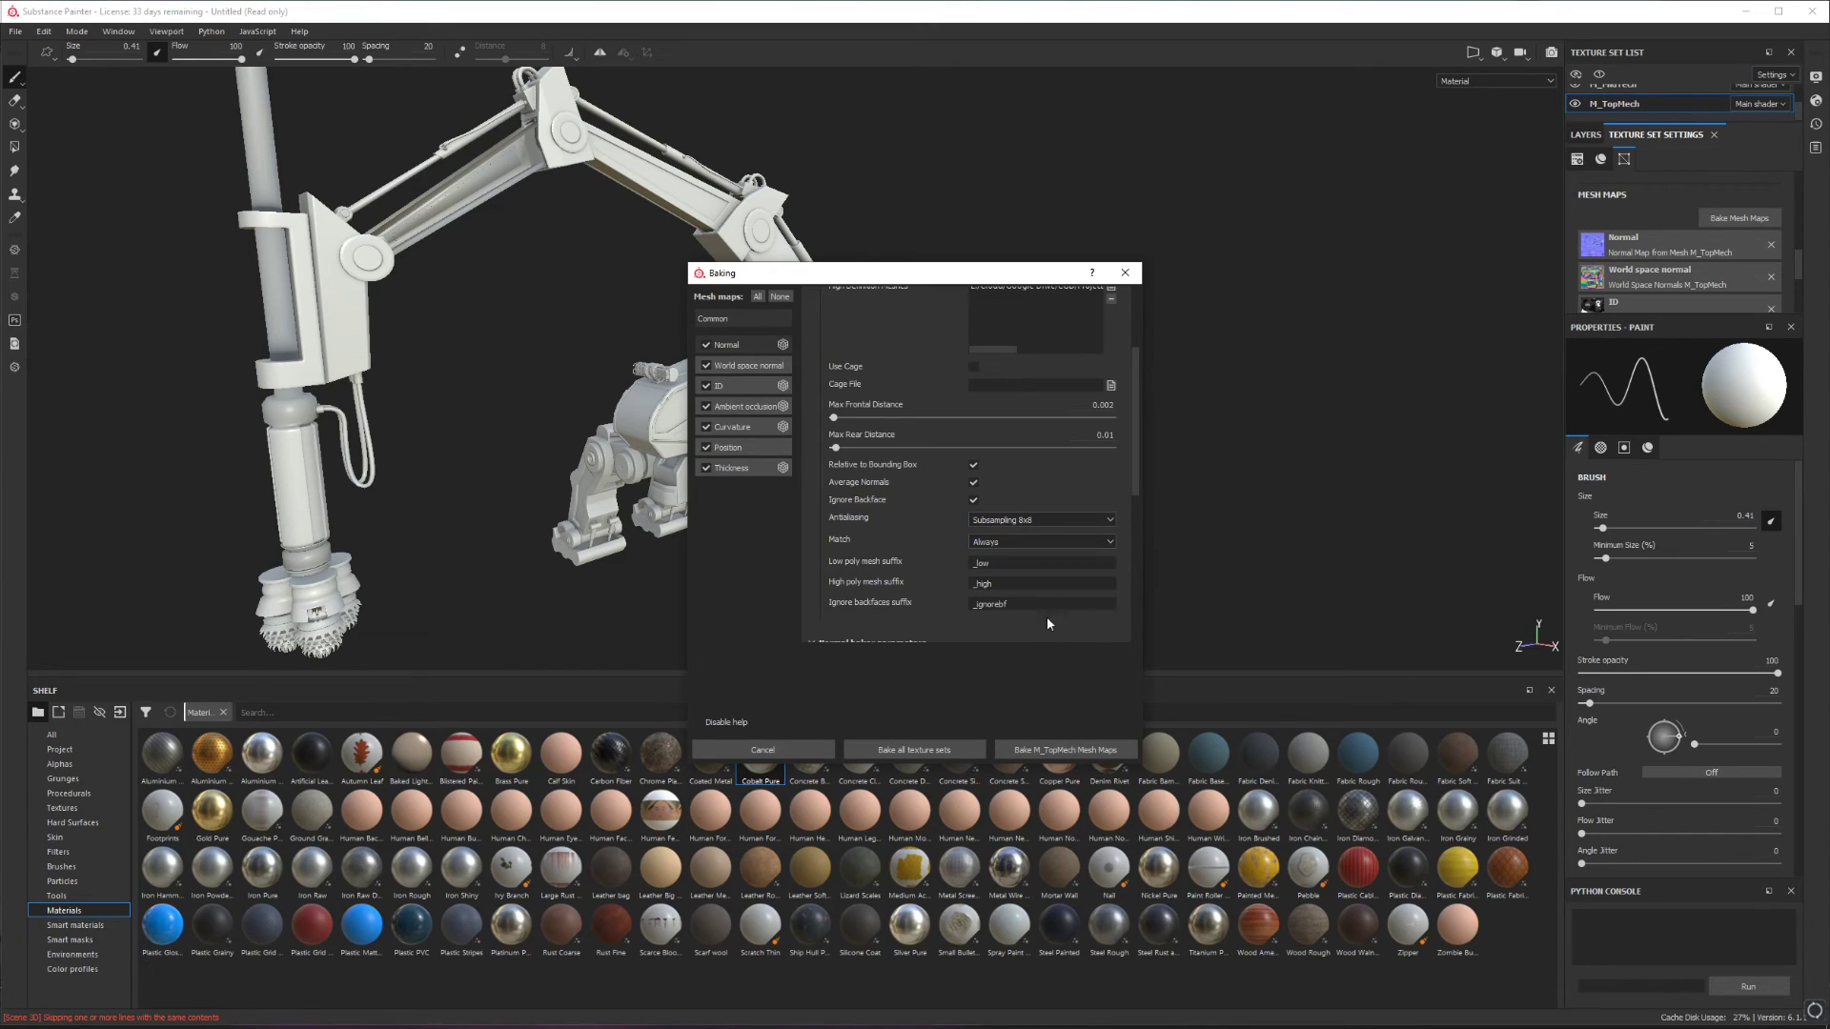
Leave the high-to-low mesh matching at Always and bake the M_TopMech mesh maps.
{"action": "left_click", "coordinate": [1025, 540]}
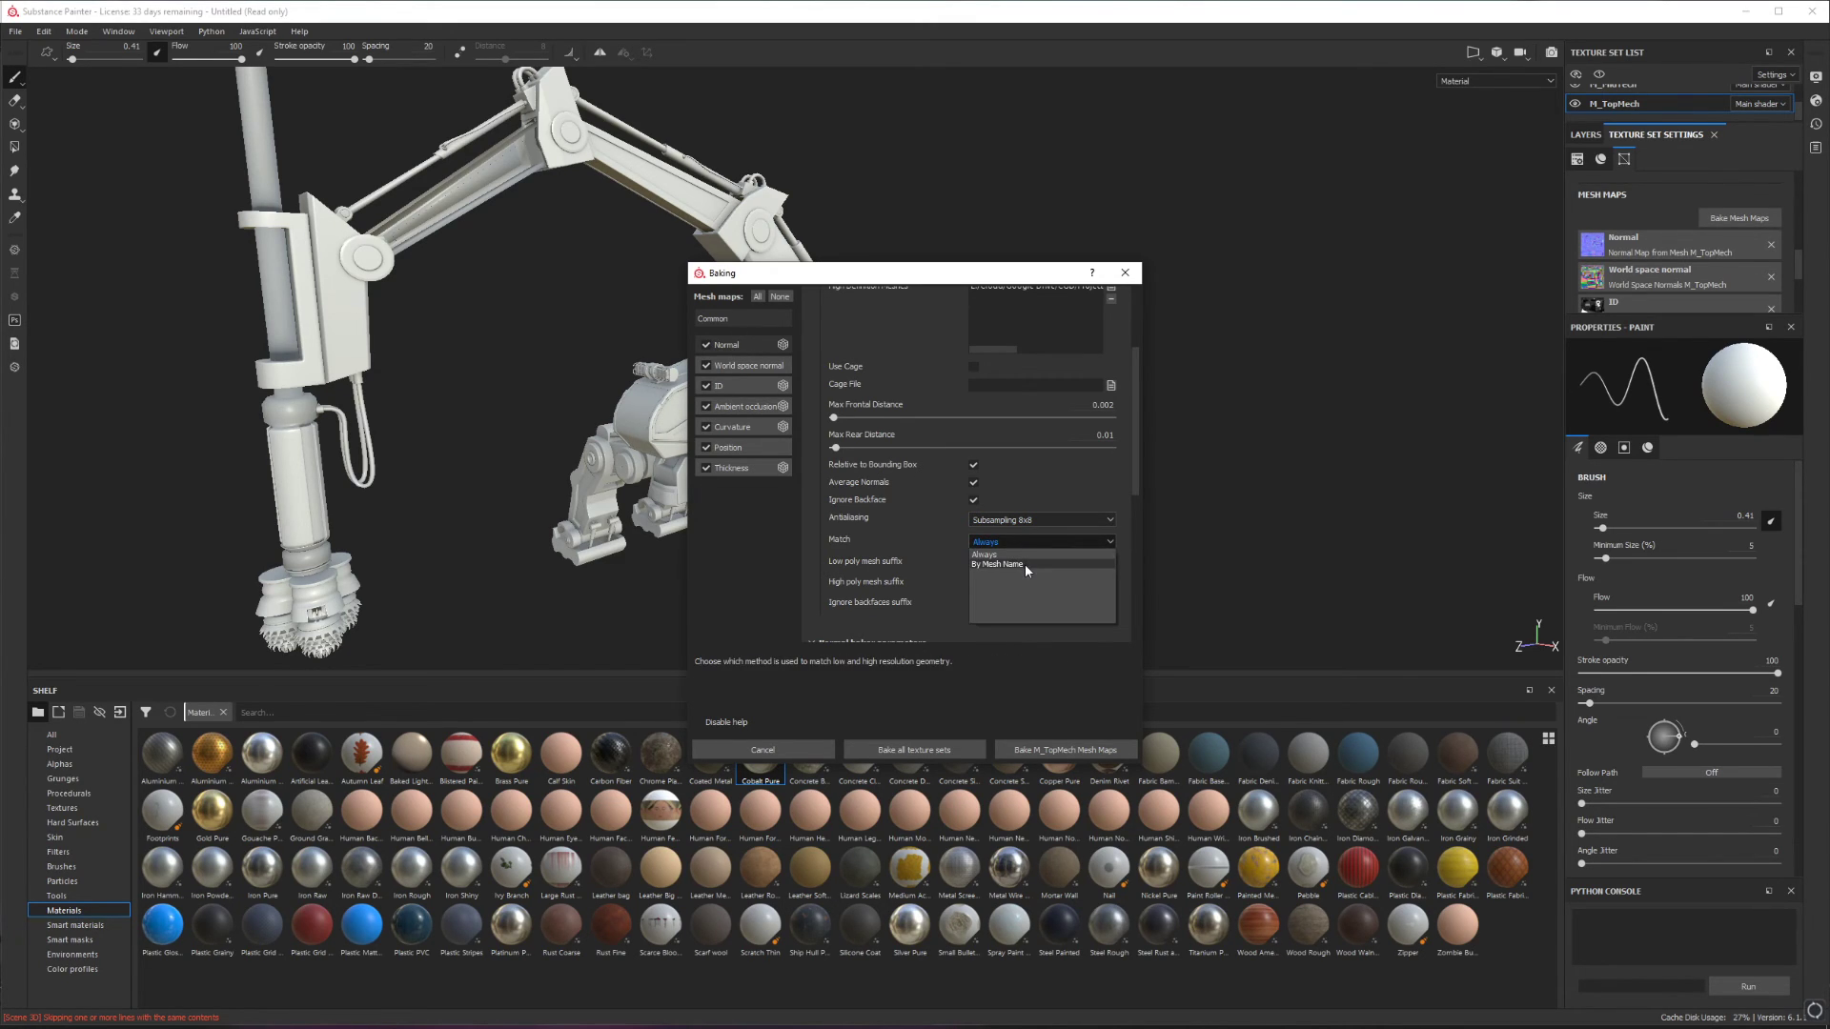
{"action": "left_click", "coordinate": [1025, 552]}
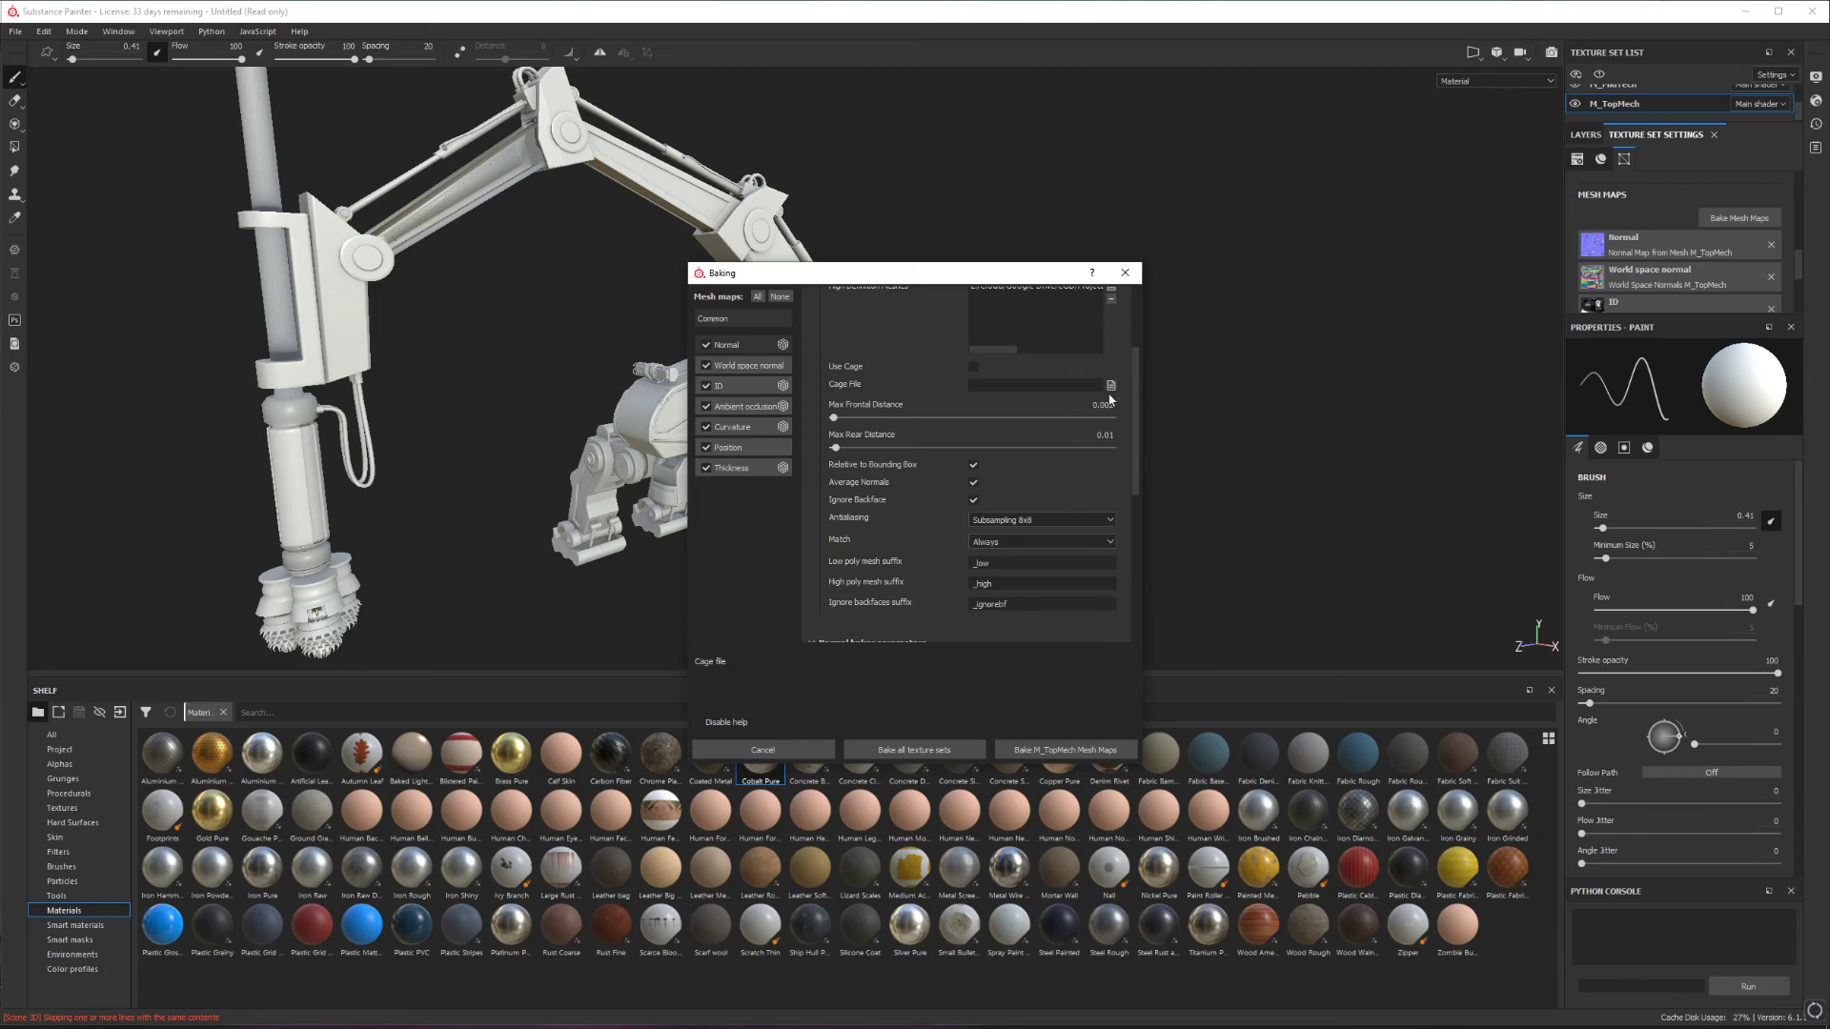
{"action": "left_click", "coordinate": [1053, 752]}
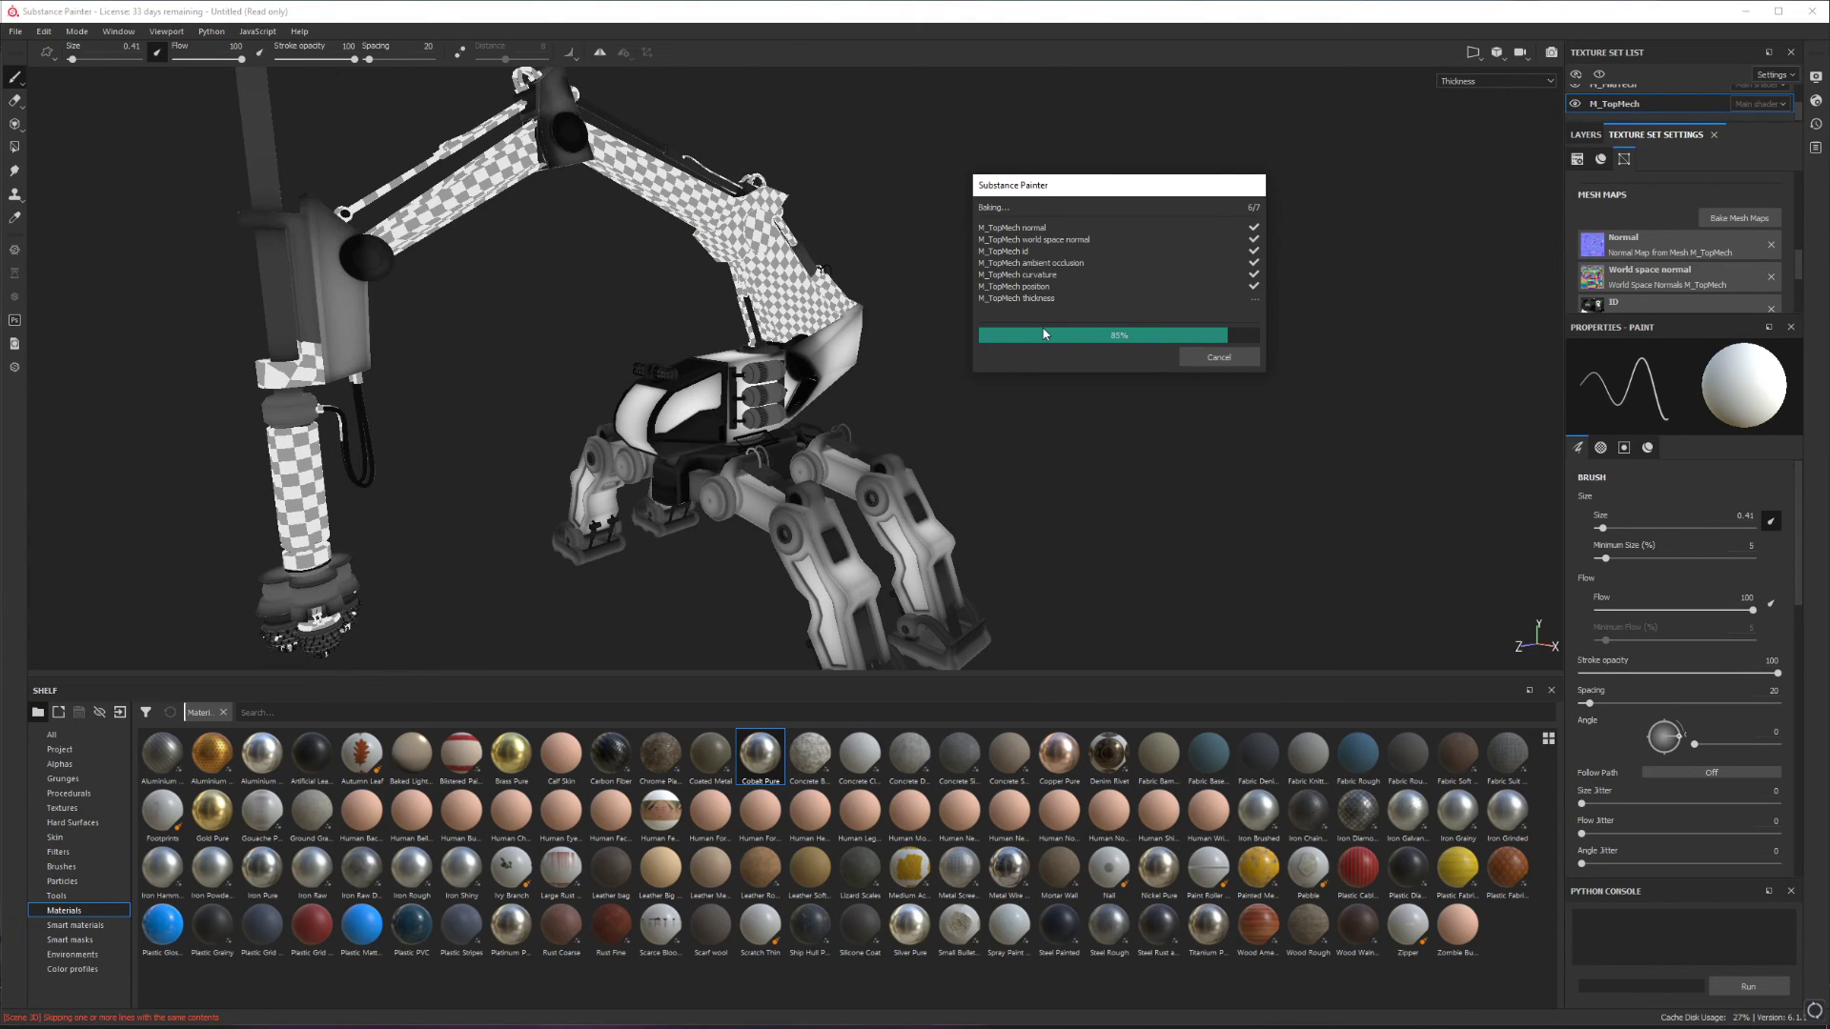
{"action": "left_click", "coordinate": [1218, 358]}
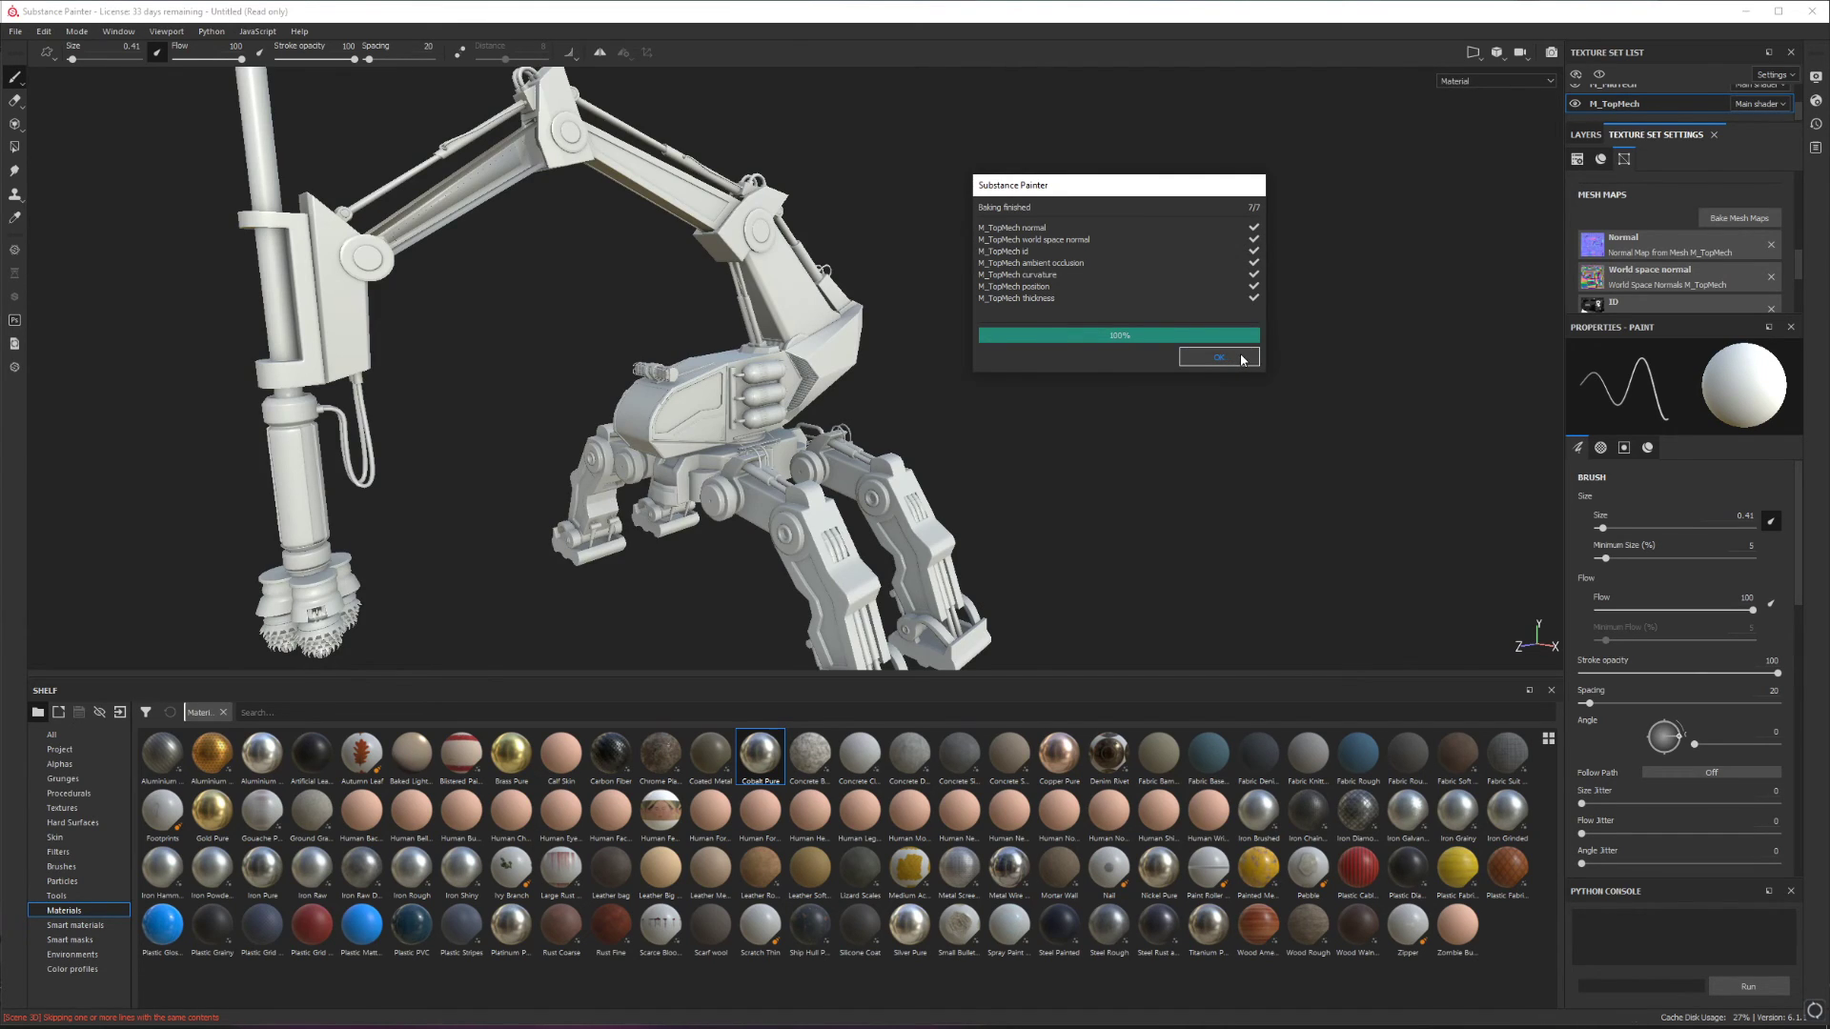
Examine the baked drill, arm beams and joints from several angles for shading errors.
{"action": "left_click_drag", "start_coordinate": [414, 474], "coordinate": [598, 484], "text": "alt"}
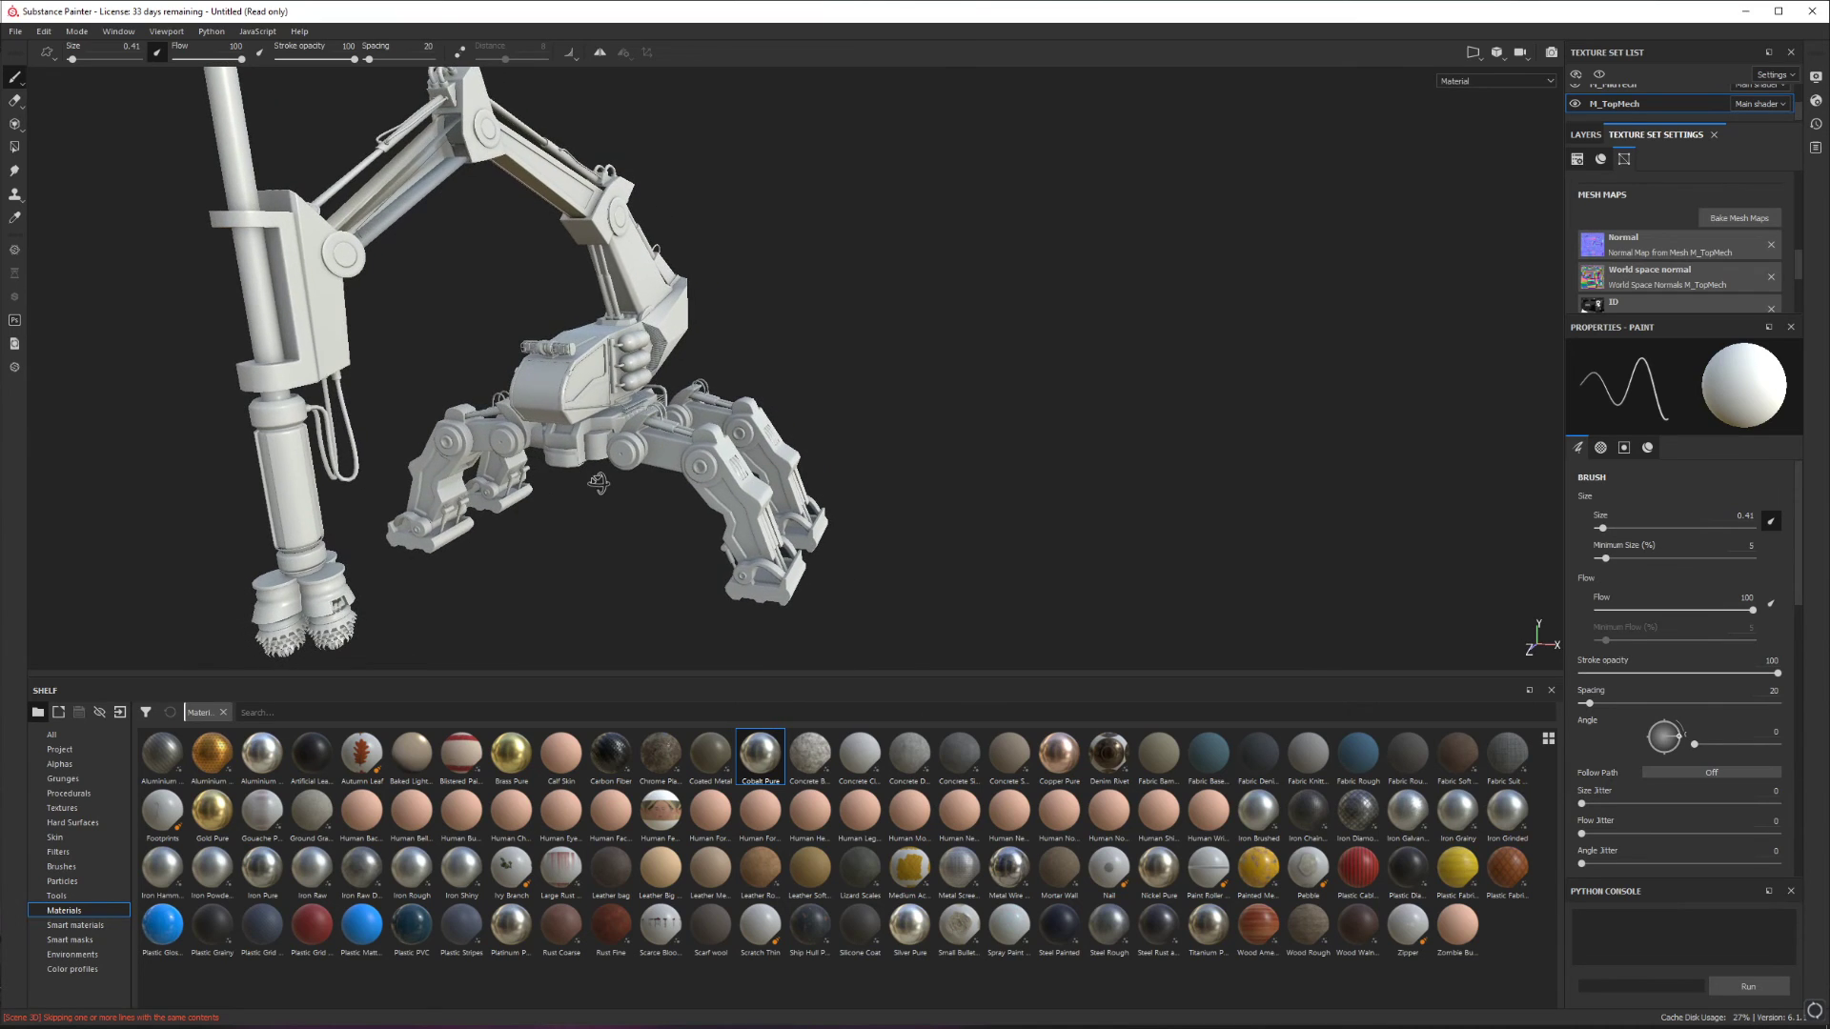
{"action": "left_click_drag", "start_coordinate": [355, 523], "coordinate": [322, 410], "text": "alt"}
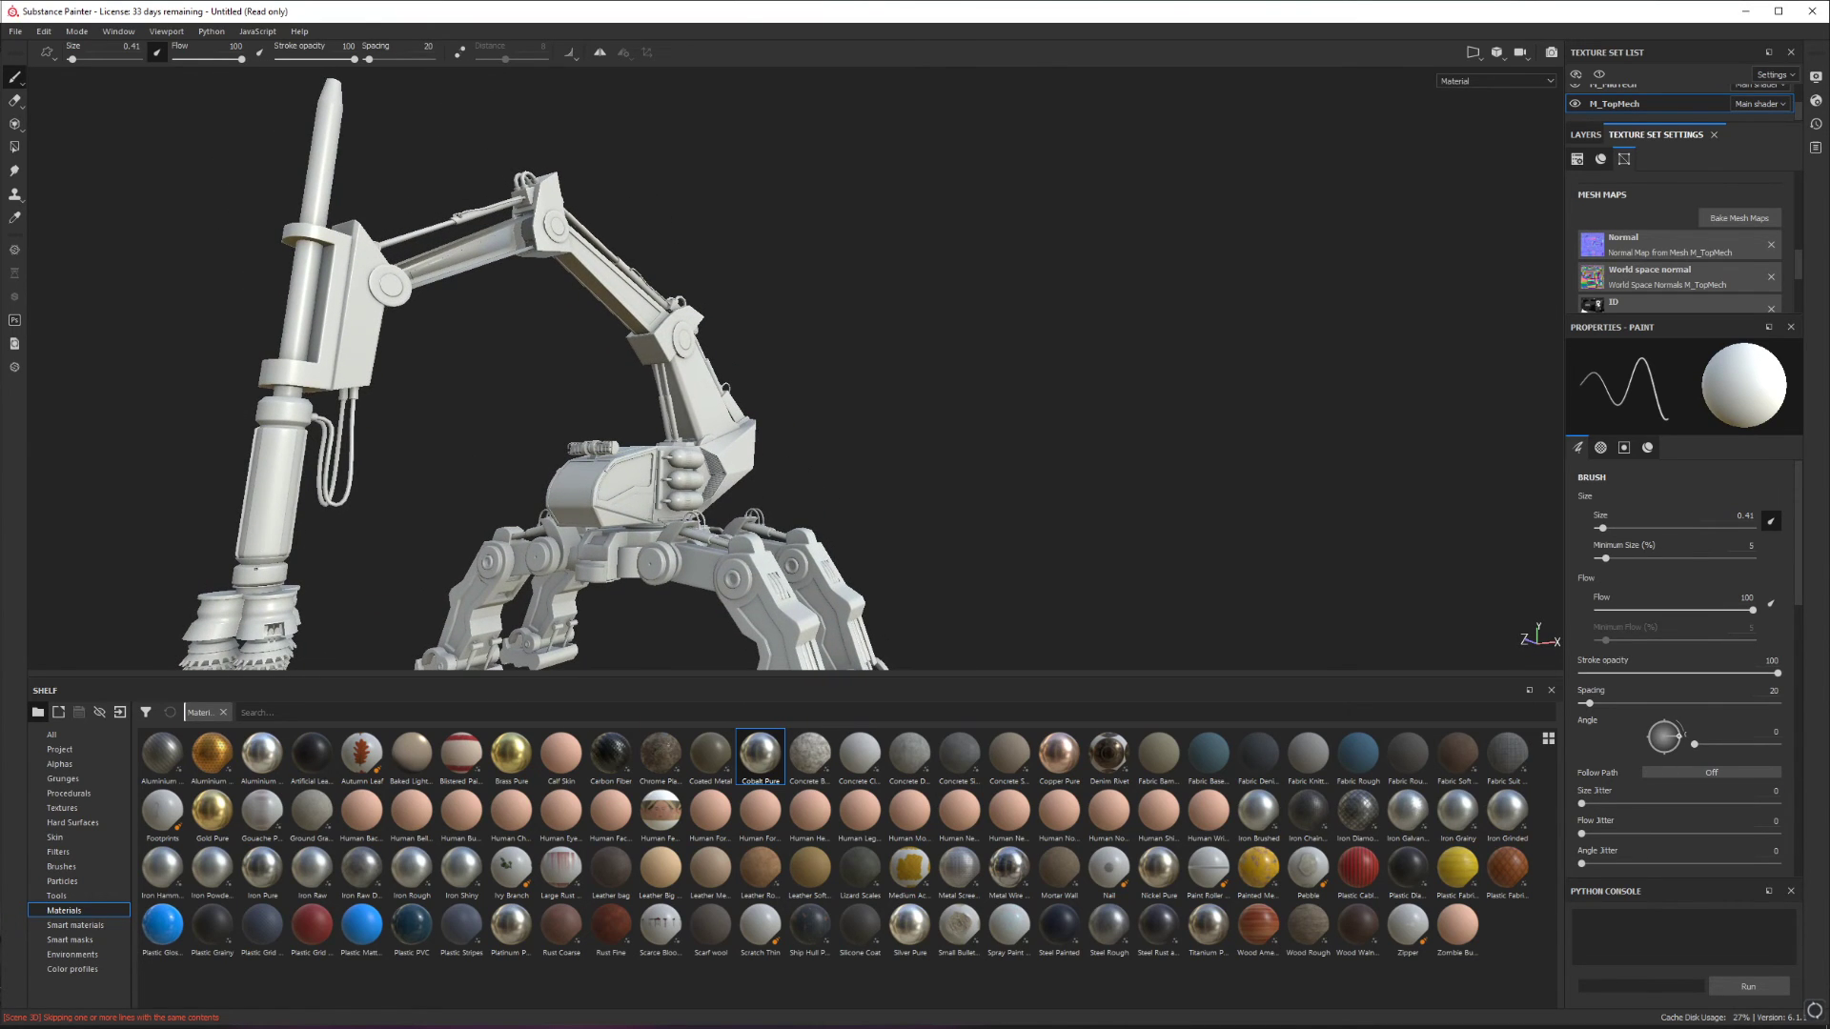
{"action": "left_click_drag", "start_coordinate": [414, 266], "coordinate": [710, 393], "text": "alt"}
{"action": "scroll", "coordinate": [619, 406], "scroll_direction": "up", "scroll_amount": 3}
{"action": "left_click_drag", "start_coordinate": [672, 452], "coordinate": [799, 342], "text": "alt"}
{"action": "left_click_drag", "start_coordinate": [734, 474], "coordinate": [616, 441], "text": "alt"}
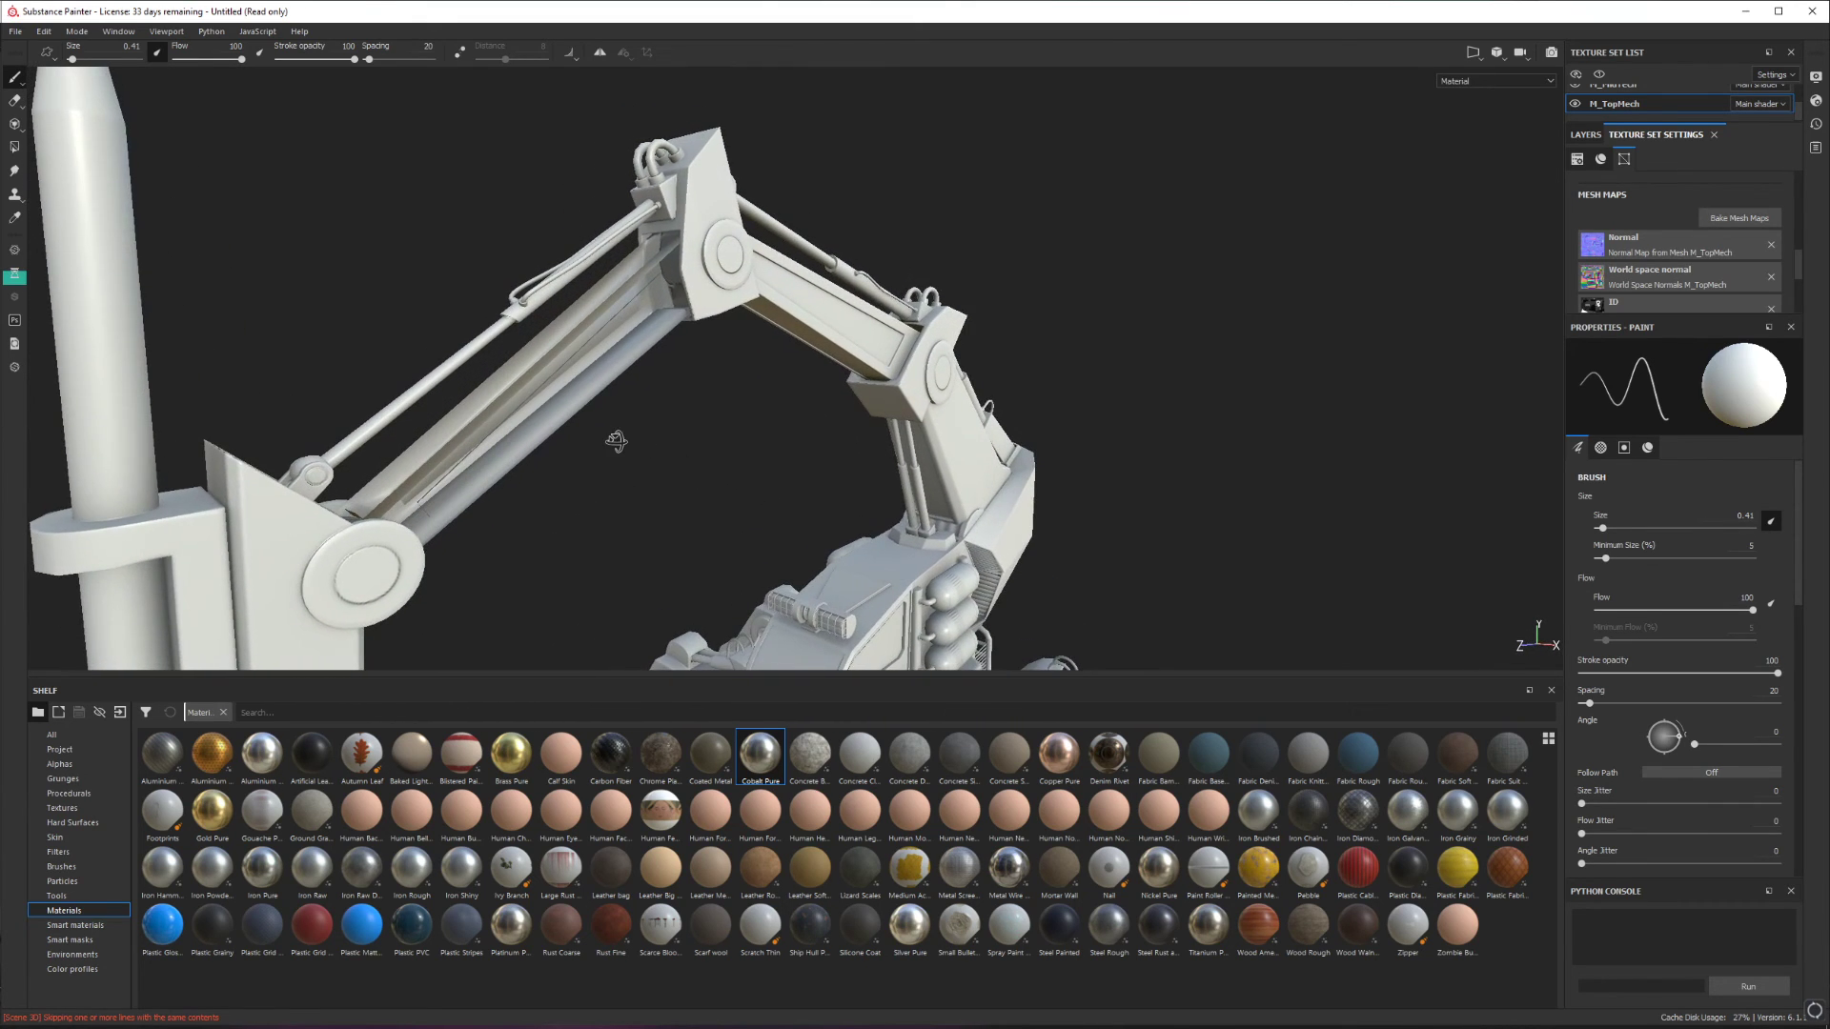
{"action": "left_click_drag", "start_coordinate": [667, 386], "coordinate": [574, 432], "text": "alt"}
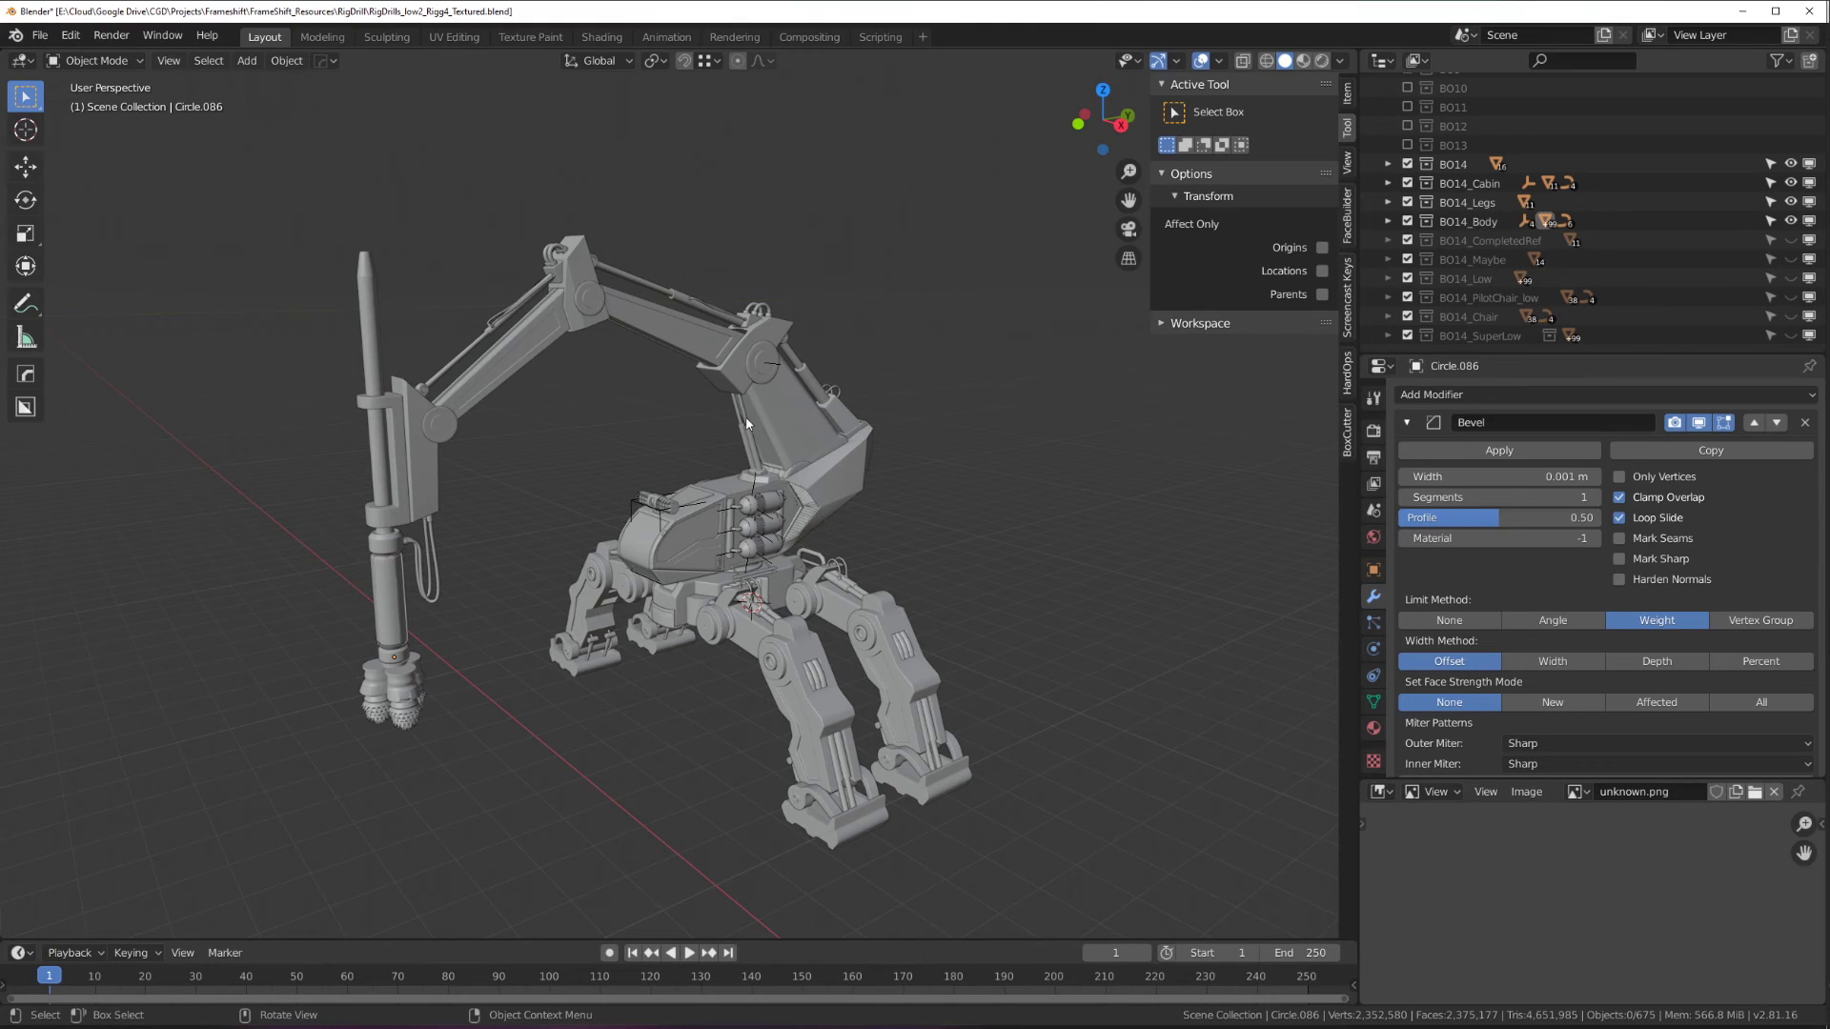
Back in Blender, hide the BO14, Cabin, Legs and Body collections, show BO14_SuperLow, and maximize the 3D viewport.
{"action": "left_click_drag", "start_coordinate": [1790, 164], "coordinate": [1794, 277]}
{"action": "left_click", "coordinate": [1791, 336]}
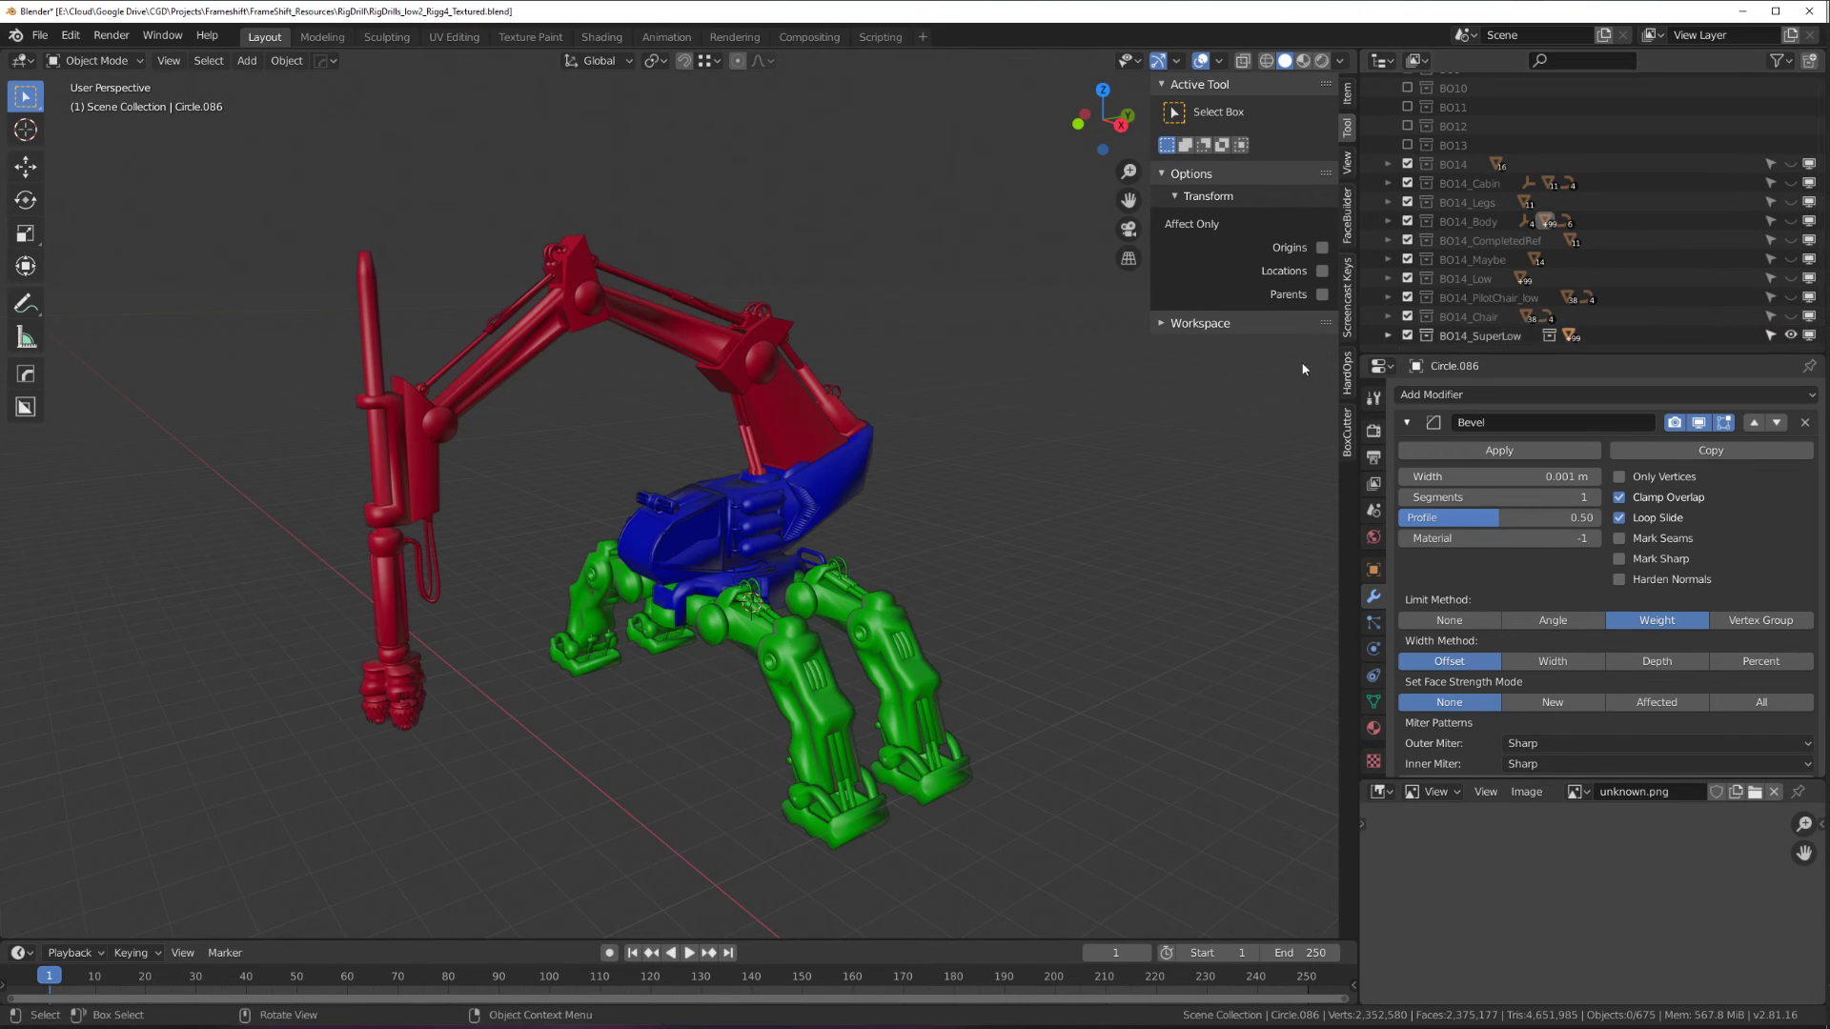
{"action": "scroll", "coordinate": [678, 582], "scroll_direction": "up", "scroll_amount": 5}
{"action": "scroll", "coordinate": [678, 576], "scroll_direction": "down", "scroll_amount": 2}
{"action": "key", "text": "ctrl+space"}
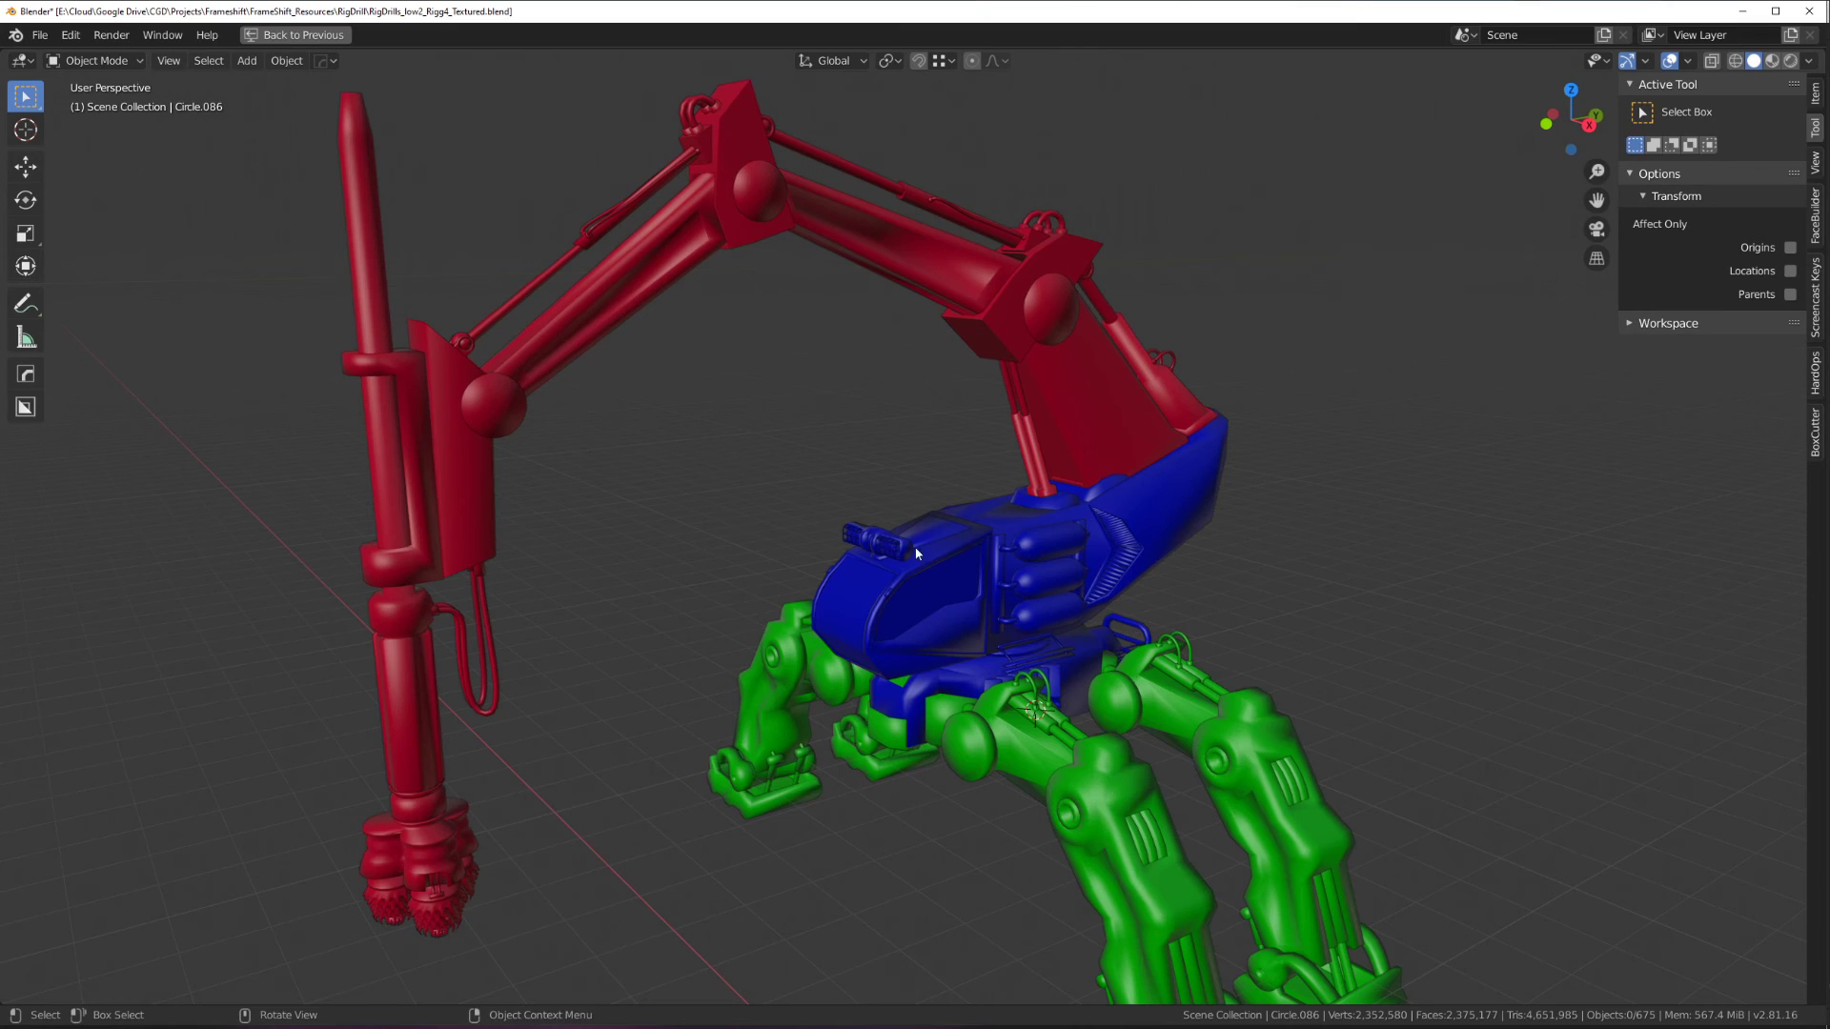
Compare the mesh and face normals of the low-poly arm's two beams in Edit Mode.
{"action": "middle_click_drag", "start_coordinate": [902, 541], "coordinate": [787, 467], "text": "shift"}
{"action": "middle_click_drag", "start_coordinate": [482, 341], "coordinate": [702, 445], "text": "shift"}
{"action": "left_click", "coordinate": [528, 437]}
{"action": "scroll", "coordinate": [682, 413], "scroll_direction": "up", "scroll_amount": 1}
{"action": "key", "text": "Tab"}
{"action": "scroll", "coordinate": [605, 405], "scroll_direction": "up", "scroll_amount": 2}
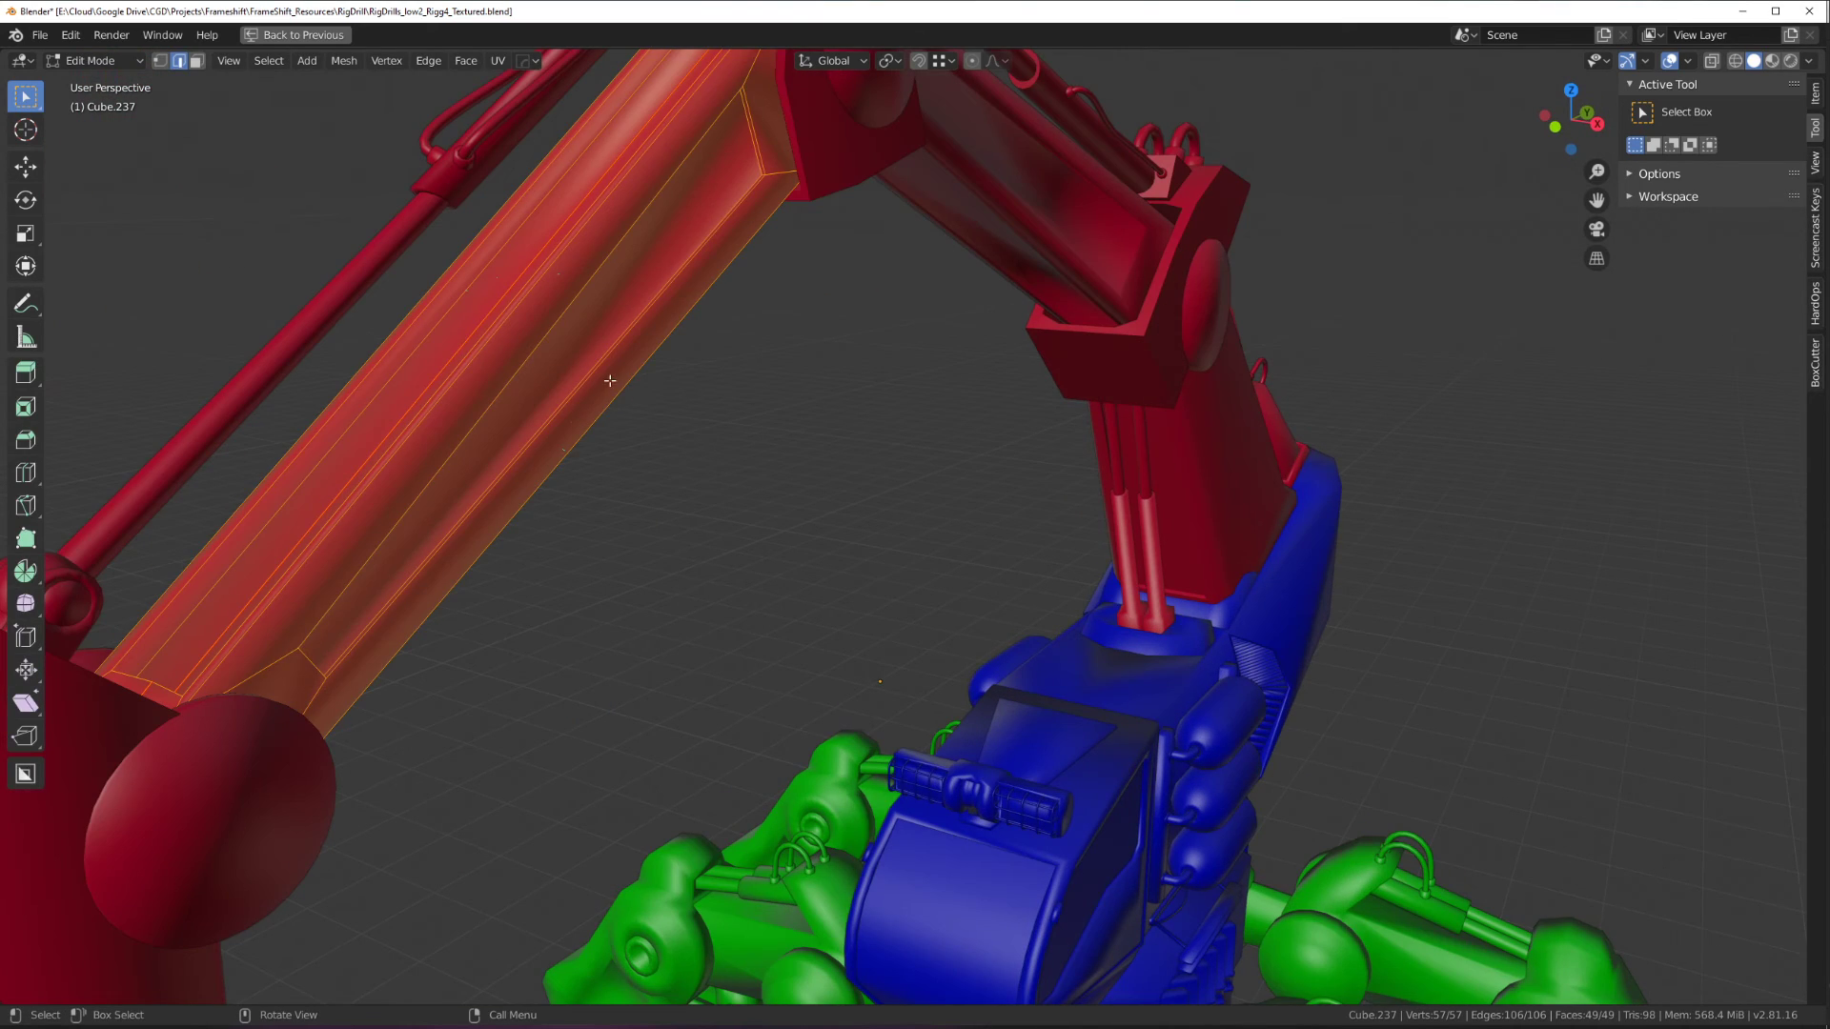
{"action": "key", "text": "Tab"}
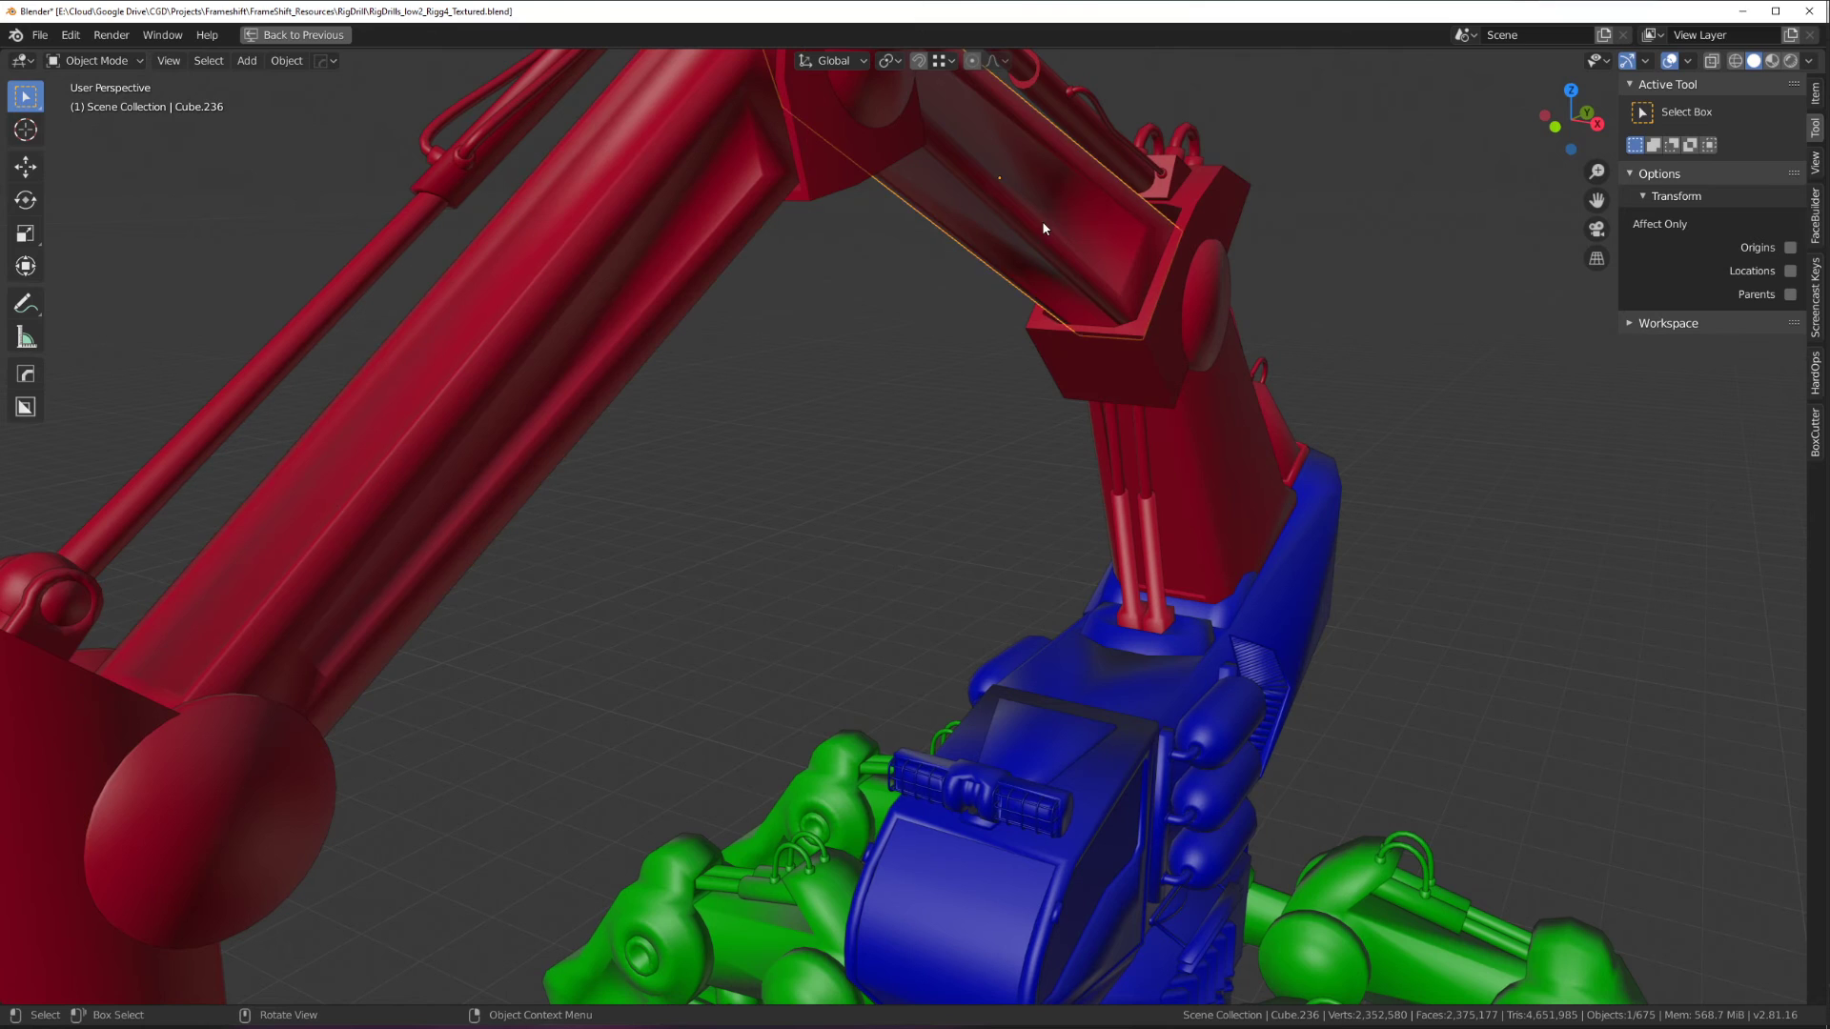
{"action": "left_click", "coordinate": [1042, 221]}
{"action": "key", "text": "Tab"}
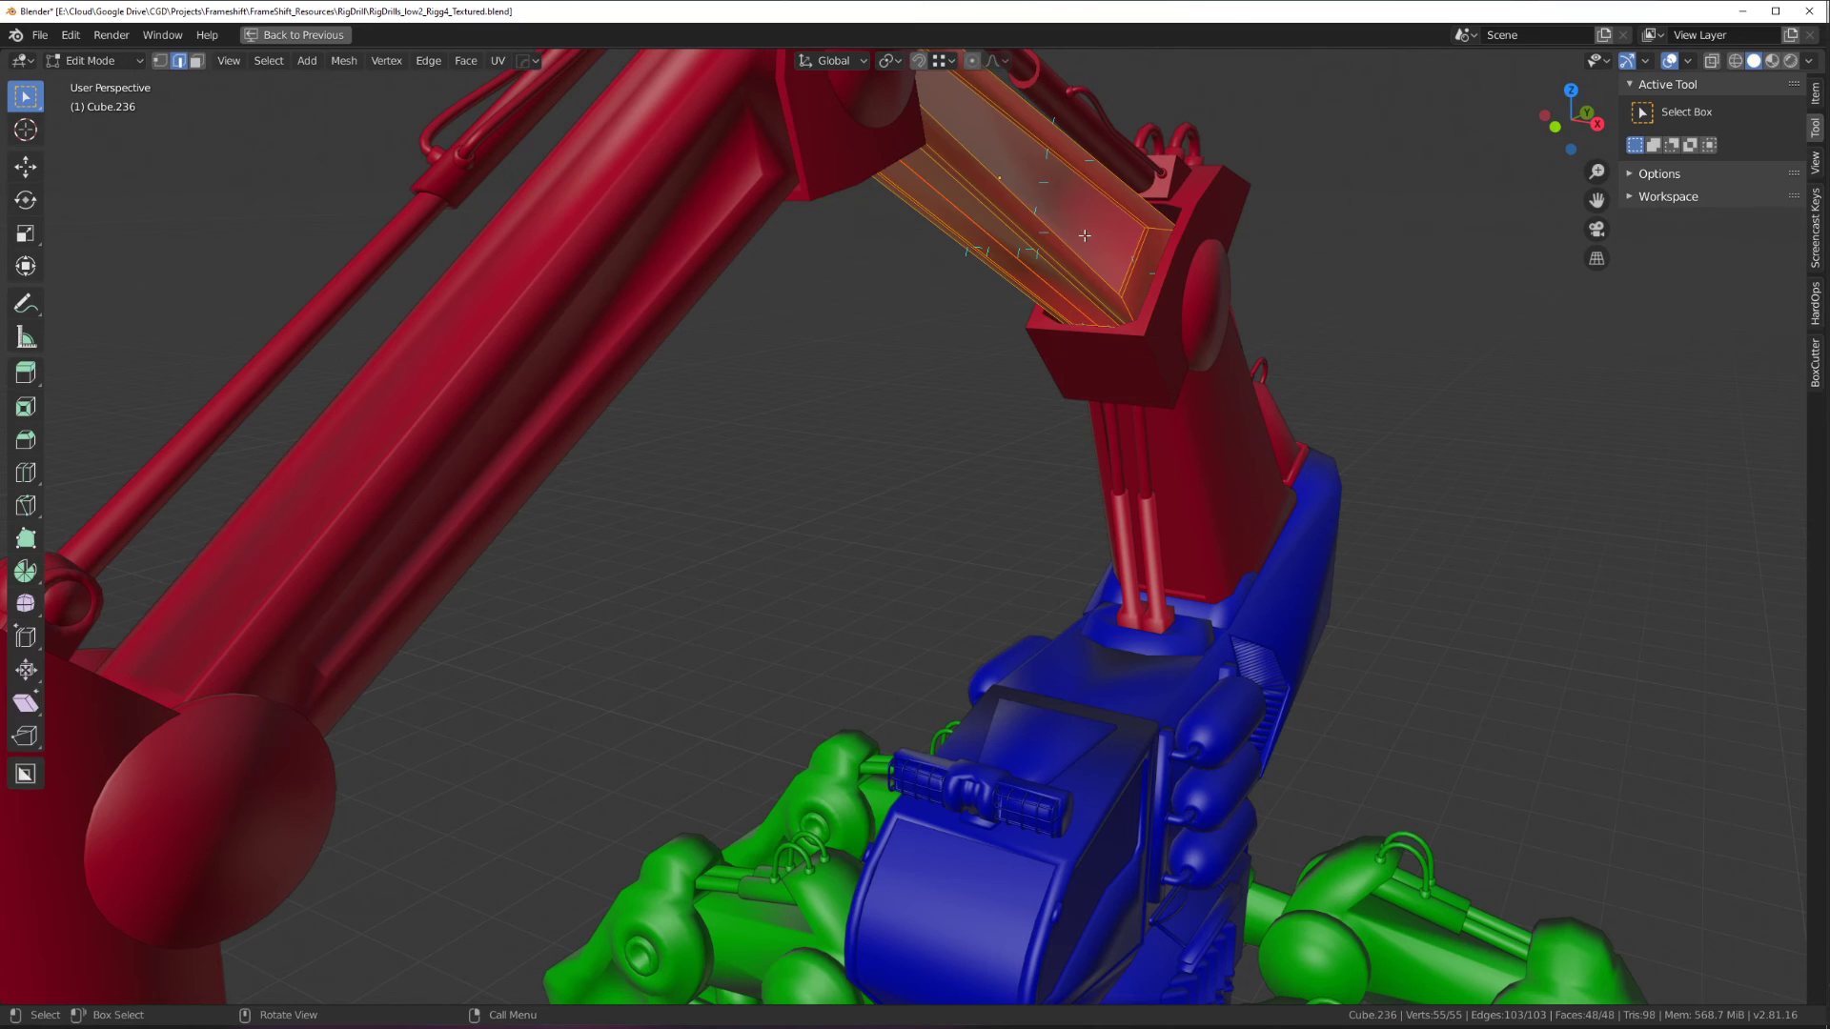
{"action": "key", "text": "Tab"}
Recalculate the normals of all faces on the low-poly arm beam next to the drill.
{"action": "left_click", "coordinate": [649, 319]}
{"action": "key", "text": "Tab"}
{"action": "left_click", "coordinate": [1688, 61]}
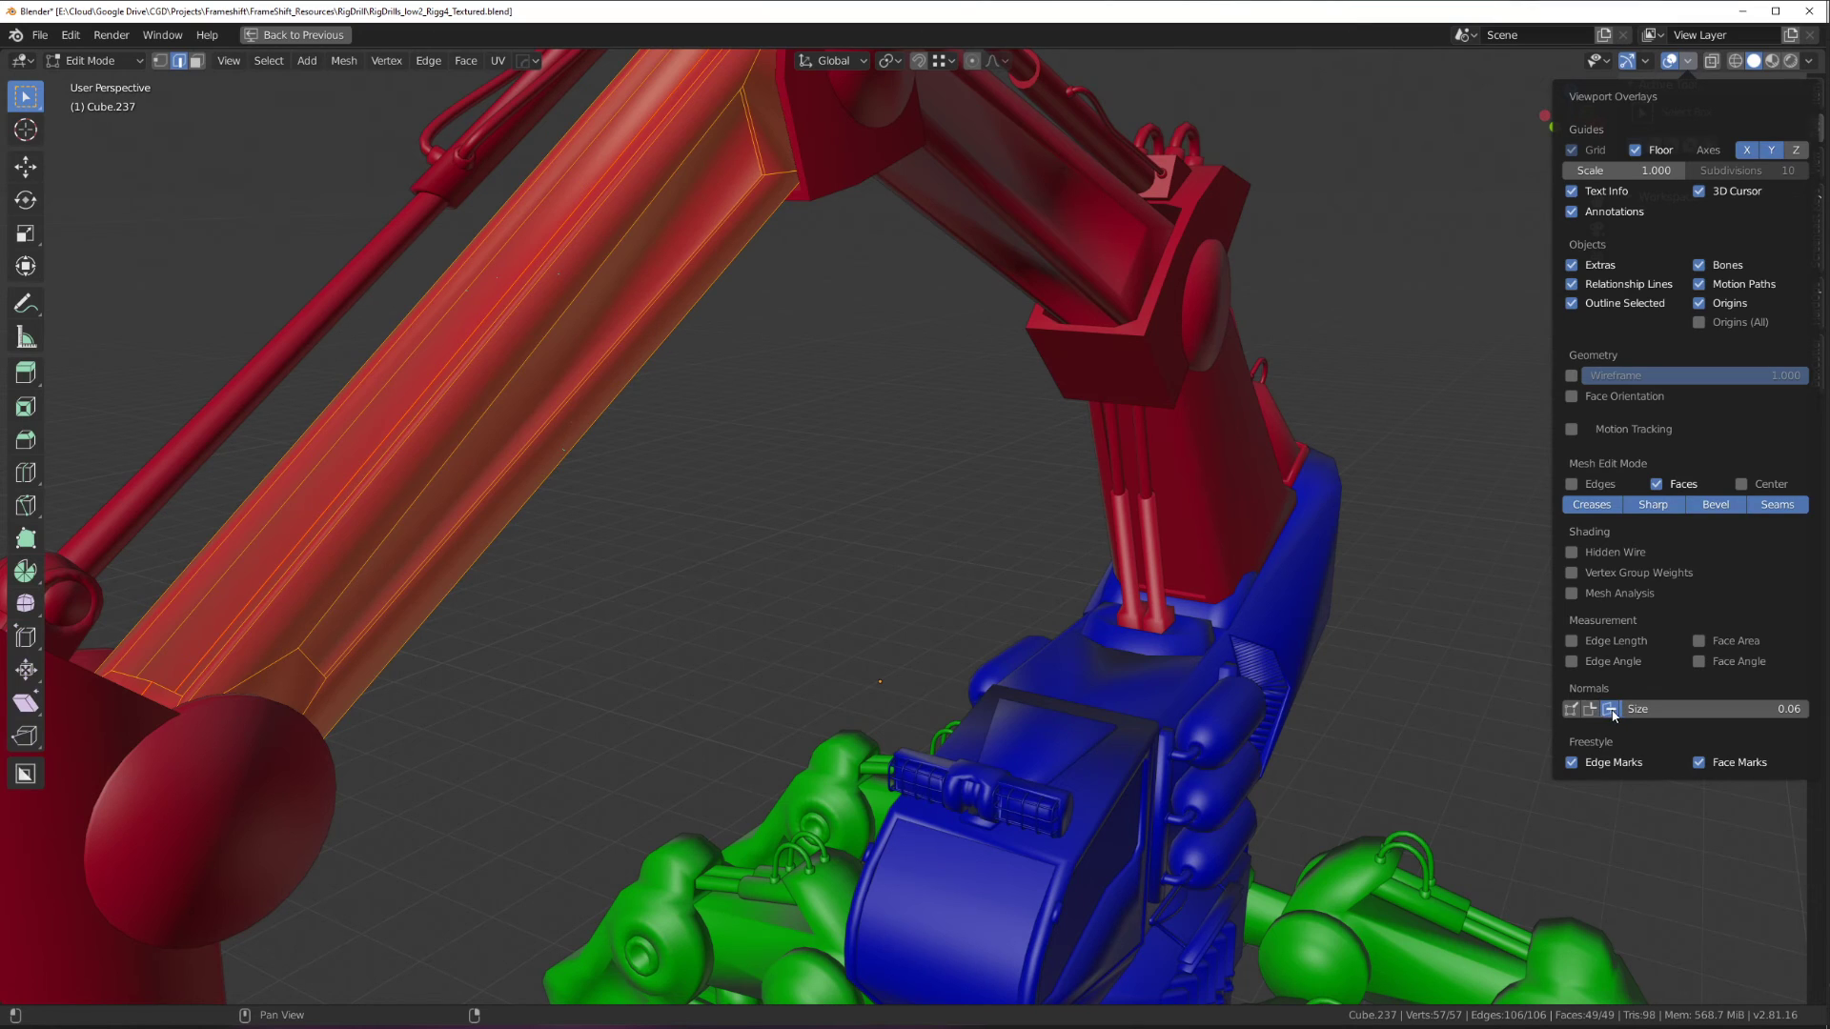
{"action": "left_click", "coordinate": [630, 340]}
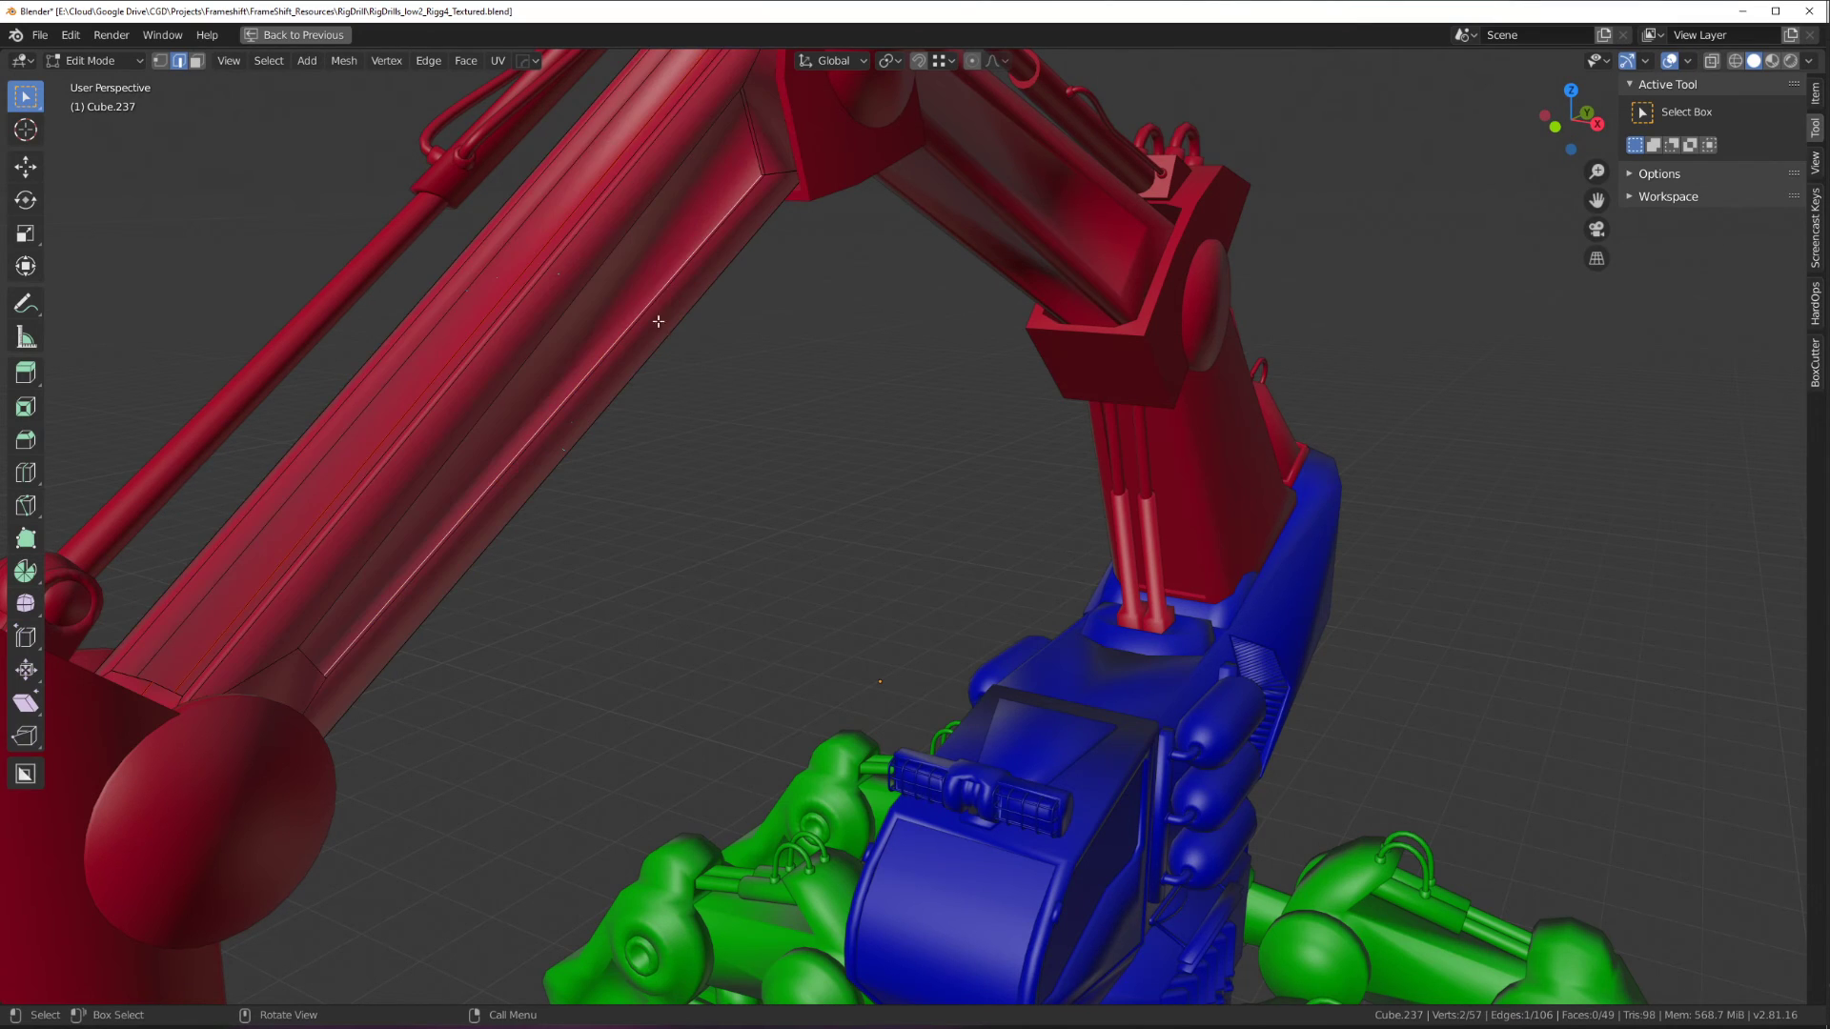
{"action": "key", "text": "a"}
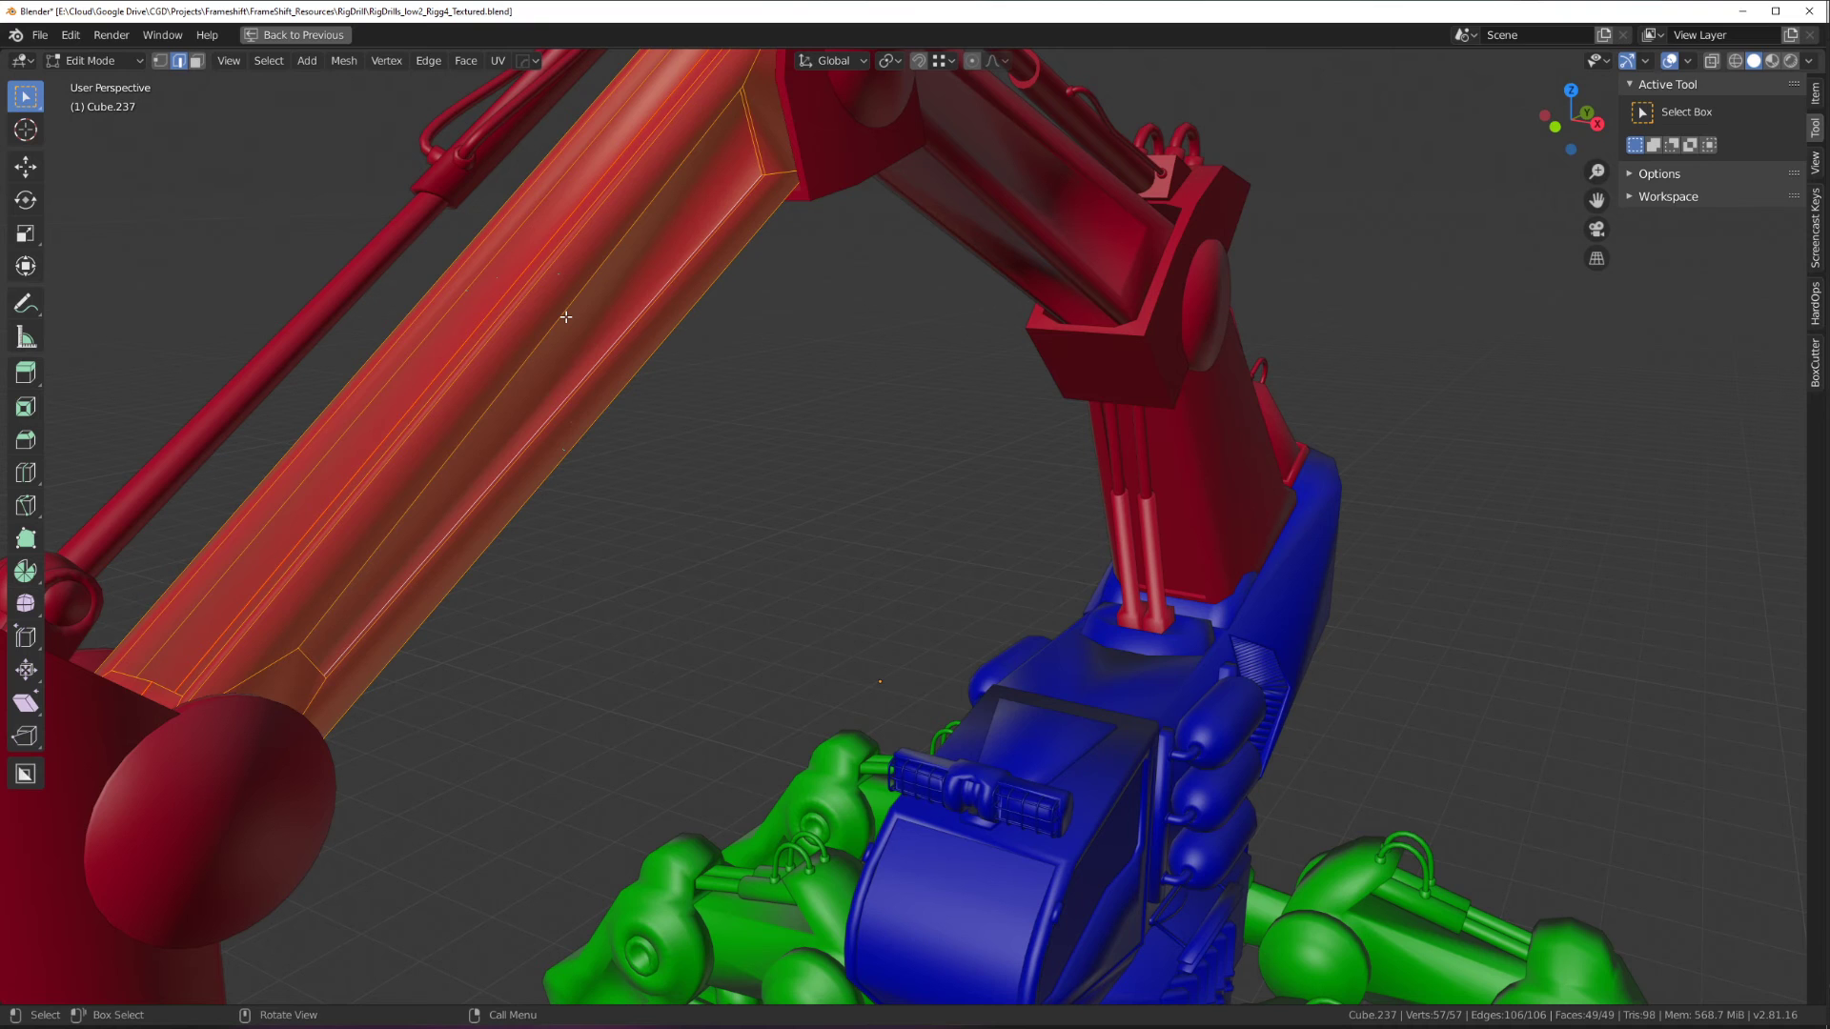
{"action": "key", "text": "shift+n"}
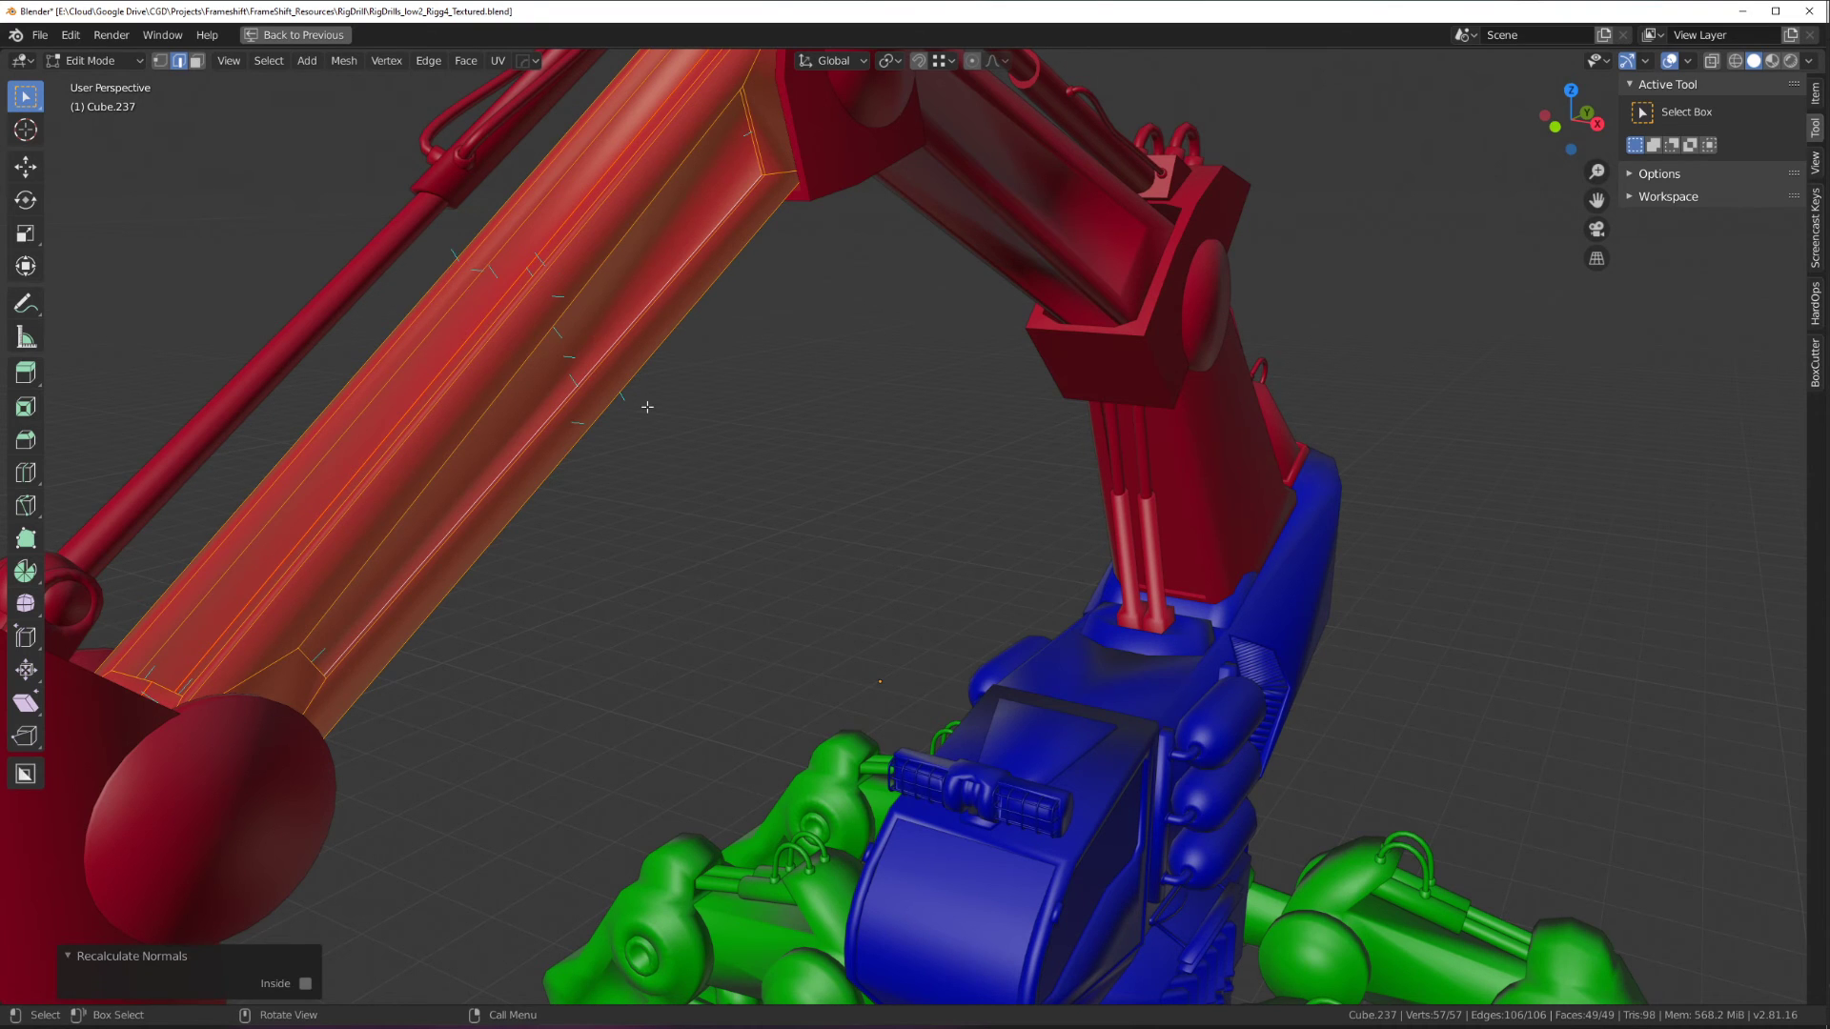
{"action": "key", "text": "Tab"}
Inspect the low-poly mech and the corrected arm beam from several angles.
{"action": "key", "text": "Home"}
{"action": "middle_click_drag", "start_coordinate": [657, 408], "coordinate": [857, 512]}
{"action": "scroll", "coordinate": [779, 521], "scroll_direction": "up", "scroll_amount": 4}
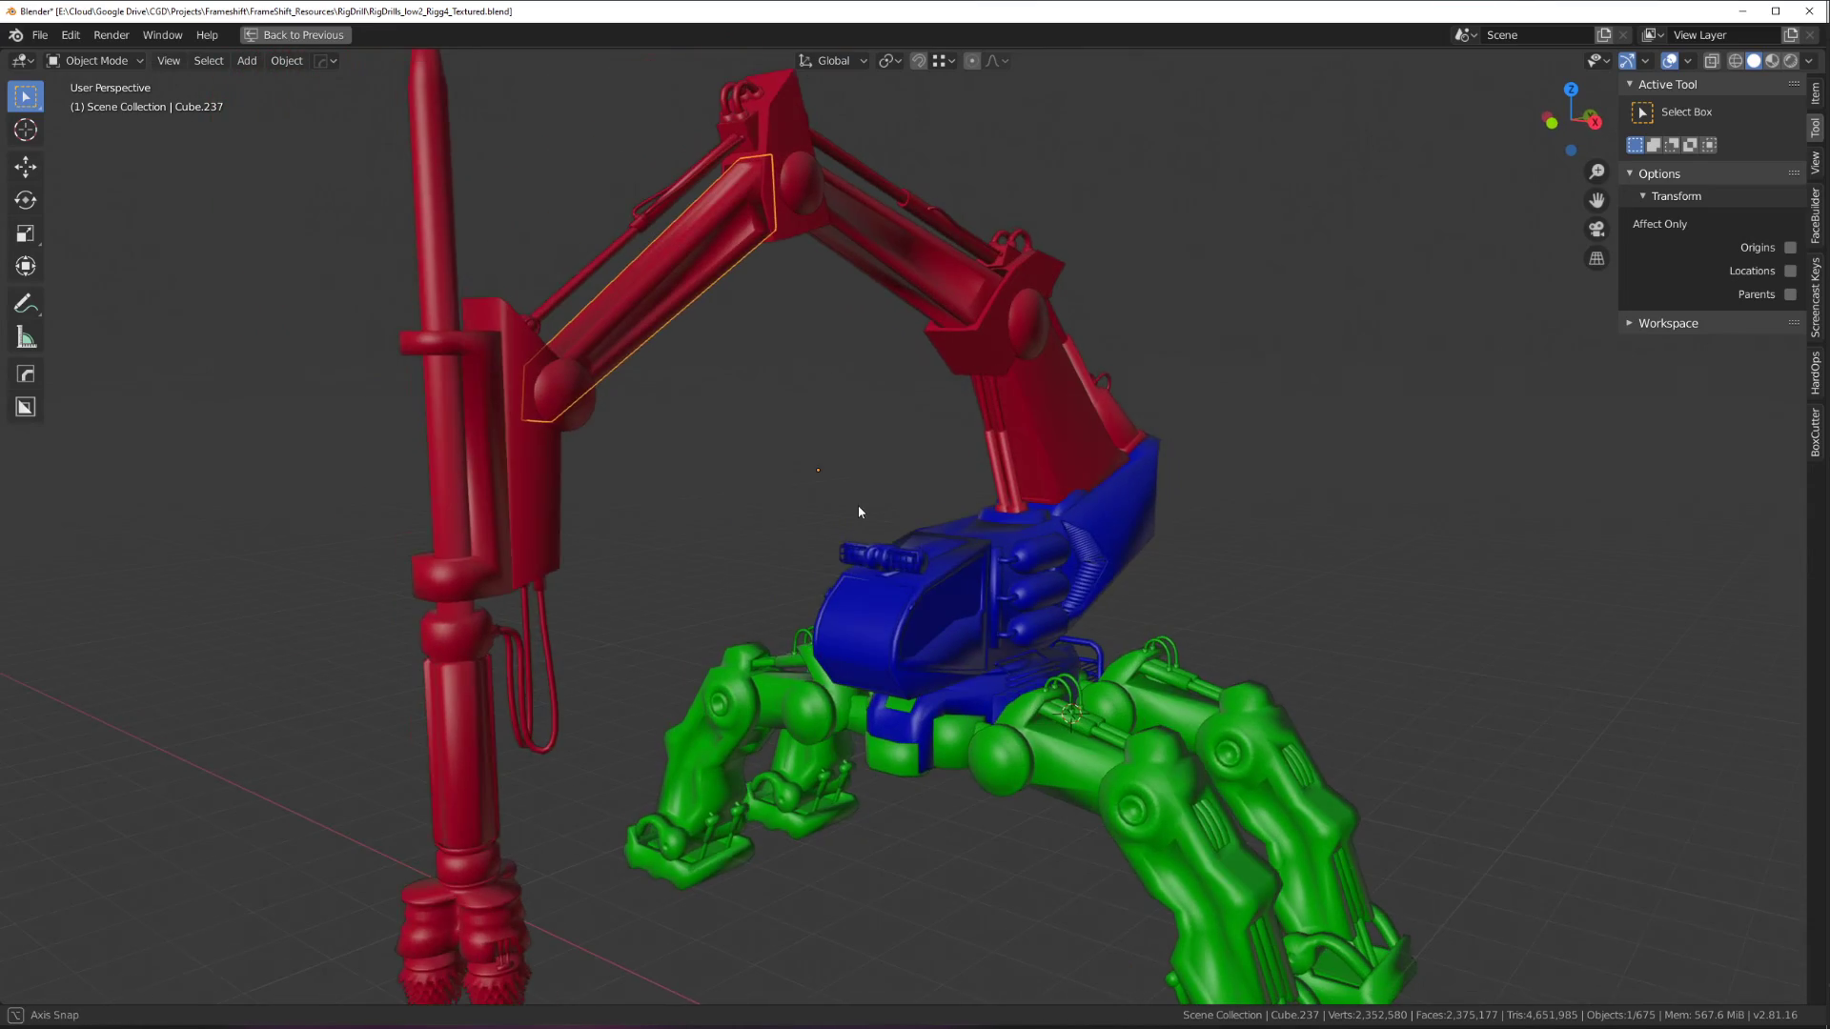
{"action": "middle_click_drag", "start_coordinate": [930, 558], "coordinate": [865, 506], "text": "shift"}
{"action": "middle_click_drag", "start_coordinate": [714, 515], "coordinate": [927, 523]}
{"action": "middle_click_drag", "start_coordinate": [1037, 459], "coordinate": [539, 351]}
{"action": "key", "text": "Tab"}
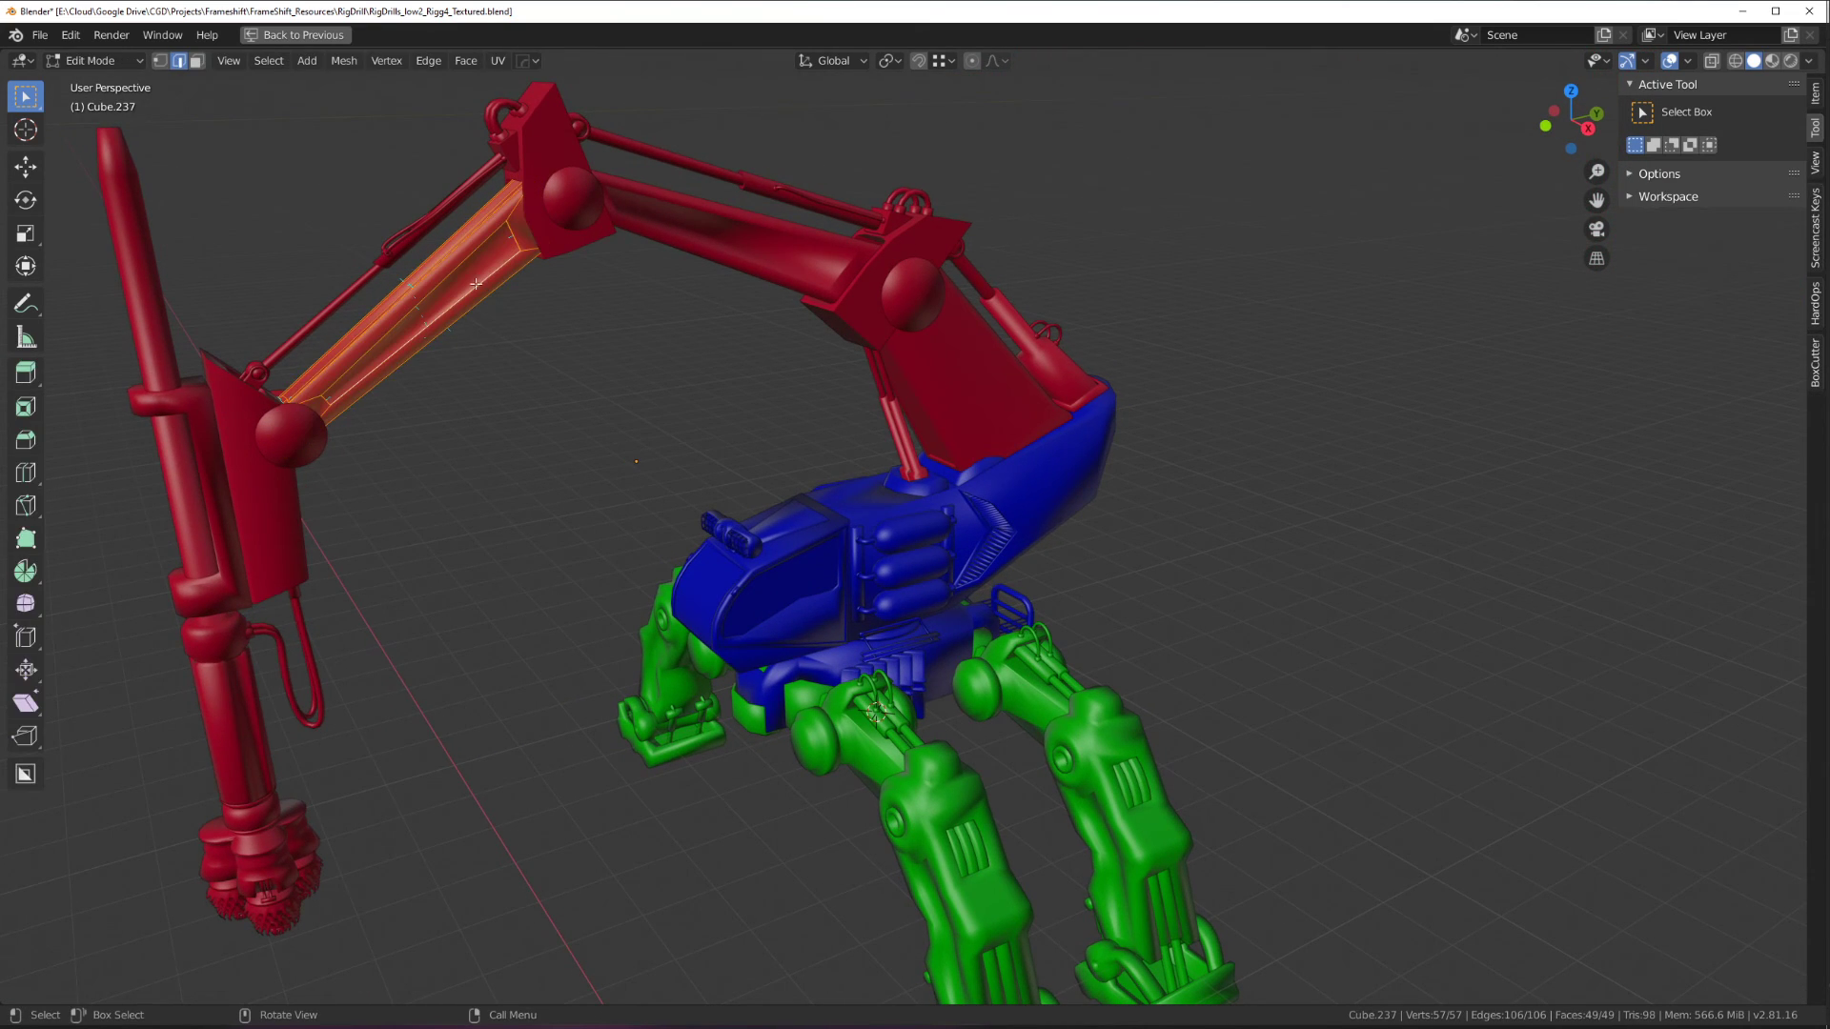
{"action": "key", "text": "Tab"}
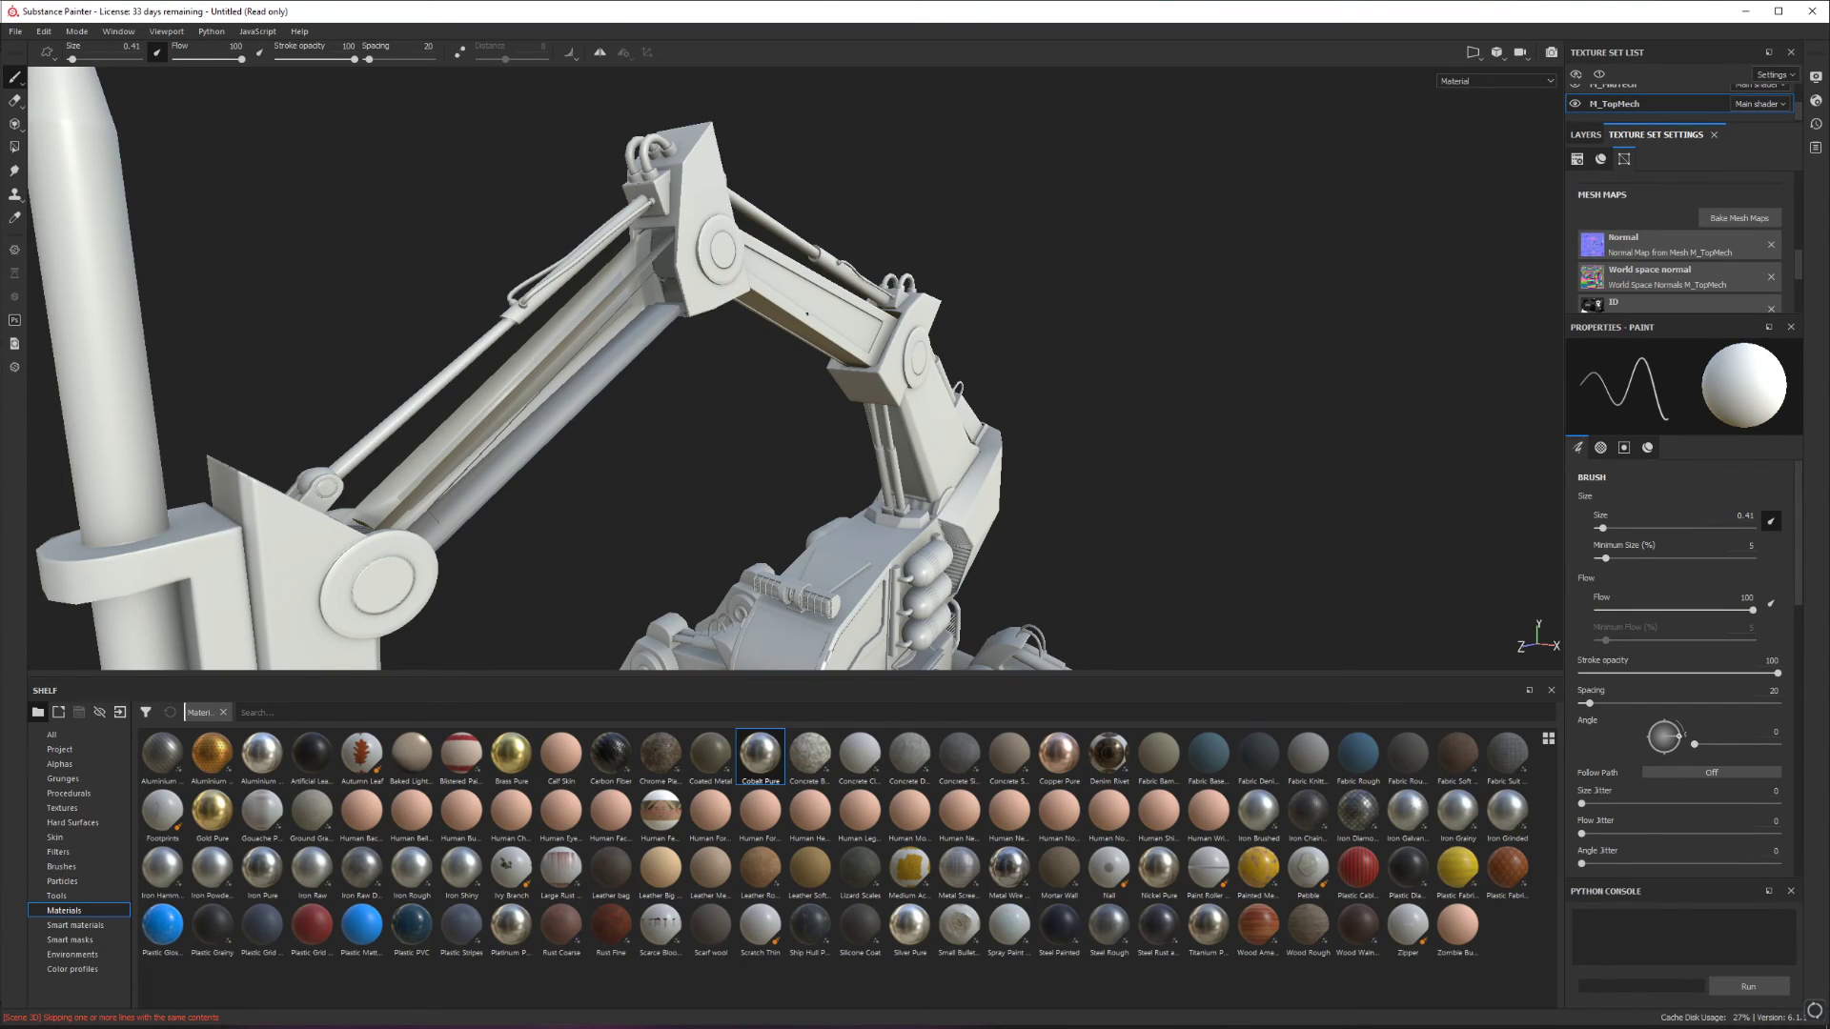
Switch to Substance Painter and examine the baked legs, rear hull, vents and side tanks for shading errors.
{"action": "left_click_drag", "start_coordinate": [386, 445], "coordinate": [1048, 457], "text": "alt"}
{"action": "middle_click_drag", "start_coordinate": [443, 591], "coordinate": [822, 299], "text": "alt"}
{"action": "right_click_drag", "start_coordinate": [939, 299], "coordinate": [822, 299], "text": "shift"}
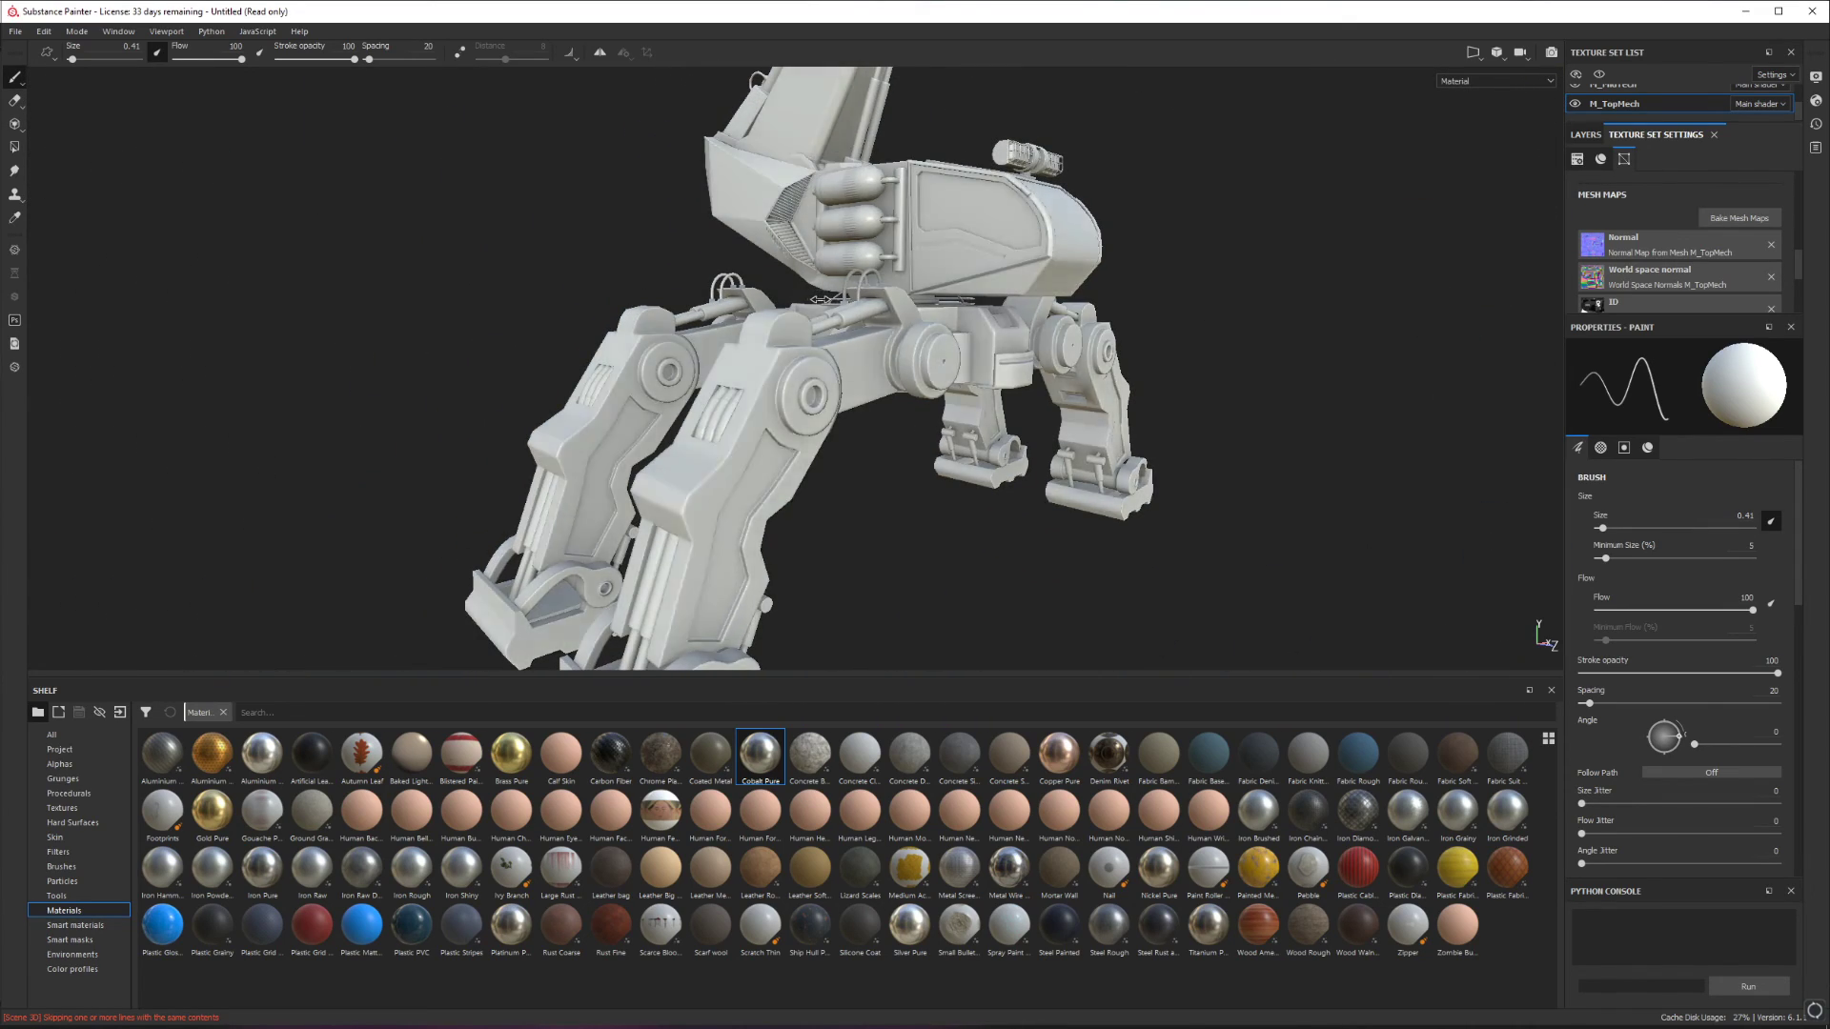
{"action": "middle_click_drag", "start_coordinate": [822, 299], "coordinate": [733, 476], "text": "alt"}
{"action": "scroll", "coordinate": [759, 400], "scroll_direction": "up", "scroll_amount": 5}
{"action": "scroll", "coordinate": [858, 409], "scroll_direction": "down", "scroll_amount": 3}
{"action": "left_click_drag", "start_coordinate": [759, 400], "coordinate": [896, 286], "text": "alt"}
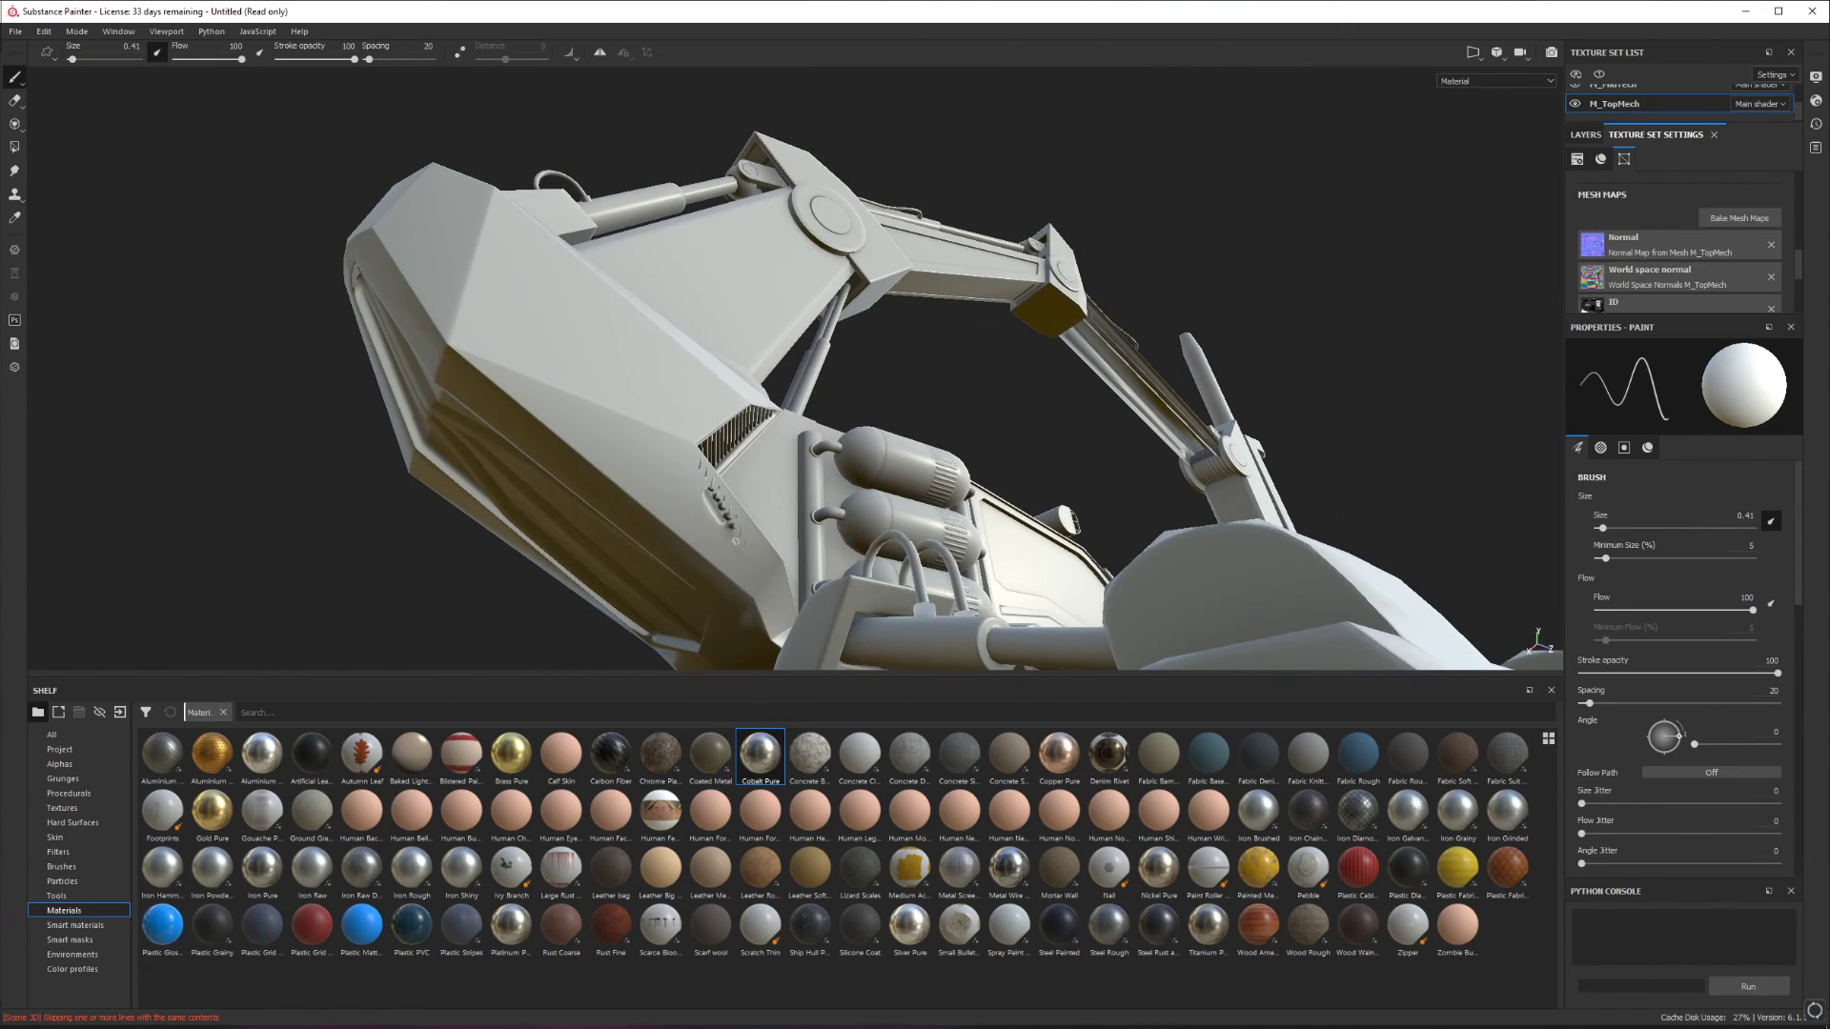
{"action": "left_click_drag", "start_coordinate": [680, 367], "coordinate": [646, 484], "text": "alt"}
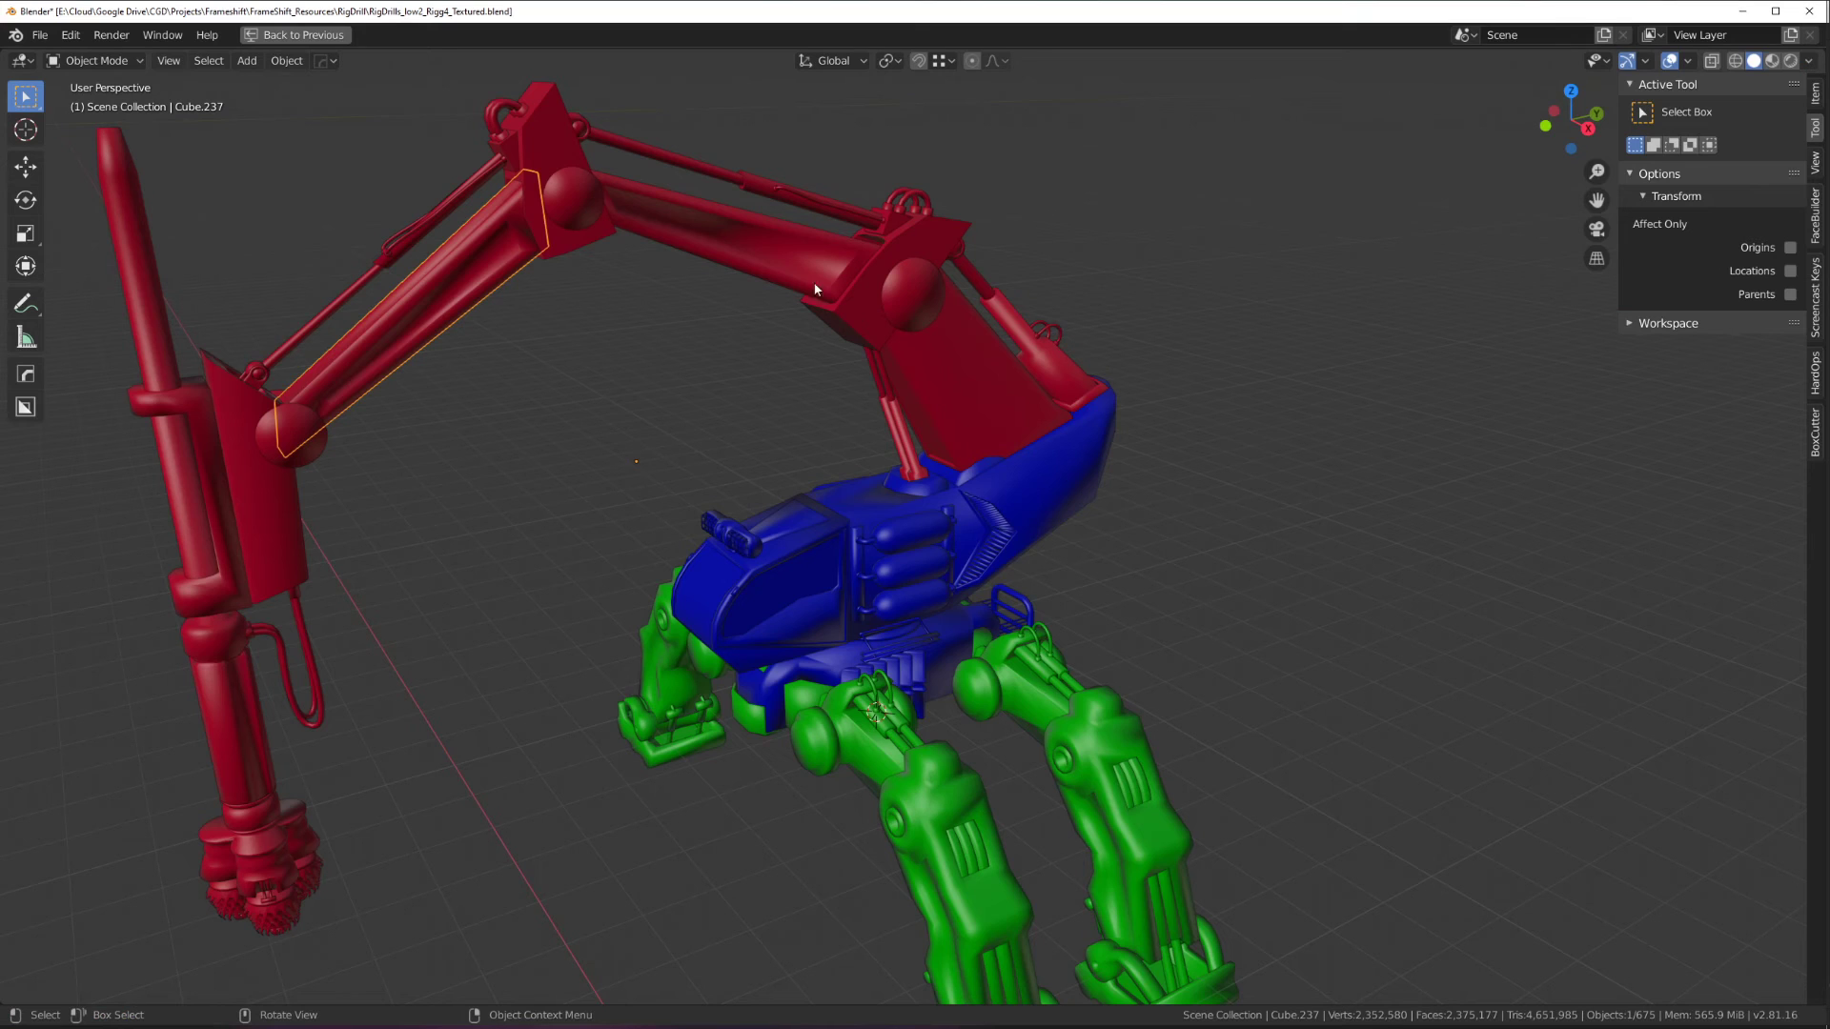
Return to Blender and open the low-poly body hull around the side vent for mesh editing.
{"action": "middle_click_drag", "start_coordinate": [648, 640], "coordinate": [972, 632]}
{"action": "scroll", "coordinate": [795, 419], "scroll_direction": "up", "scroll_amount": 4}
{"action": "key", "text": "Tab"}
{"action": "left_click", "coordinate": [800, 421]}
{"action": "key", "text": "Tab"}
{"action": "middle_click_drag", "start_coordinate": [891, 527], "coordinate": [644, 569]}
{"action": "scroll", "coordinate": [817, 498], "scroll_direction": "up", "scroll_amount": 3}
{"action": "left_click", "coordinate": [691, 569]}
{"action": "scroll", "coordinate": [697, 575], "scroll_direction": "up", "scroll_amount": 2}
Try connecting the vent's rearmost corner vertex to the vertex on the hull's lower edge.
{"action": "key", "text": "1"}
{"action": "left_click", "coordinate": [674, 507]}
{"action": "left_click", "coordinate": [848, 738], "text": "shift"}
{"action": "middle_click_drag", "start_coordinate": [847, 739], "coordinate": [677, 541]}
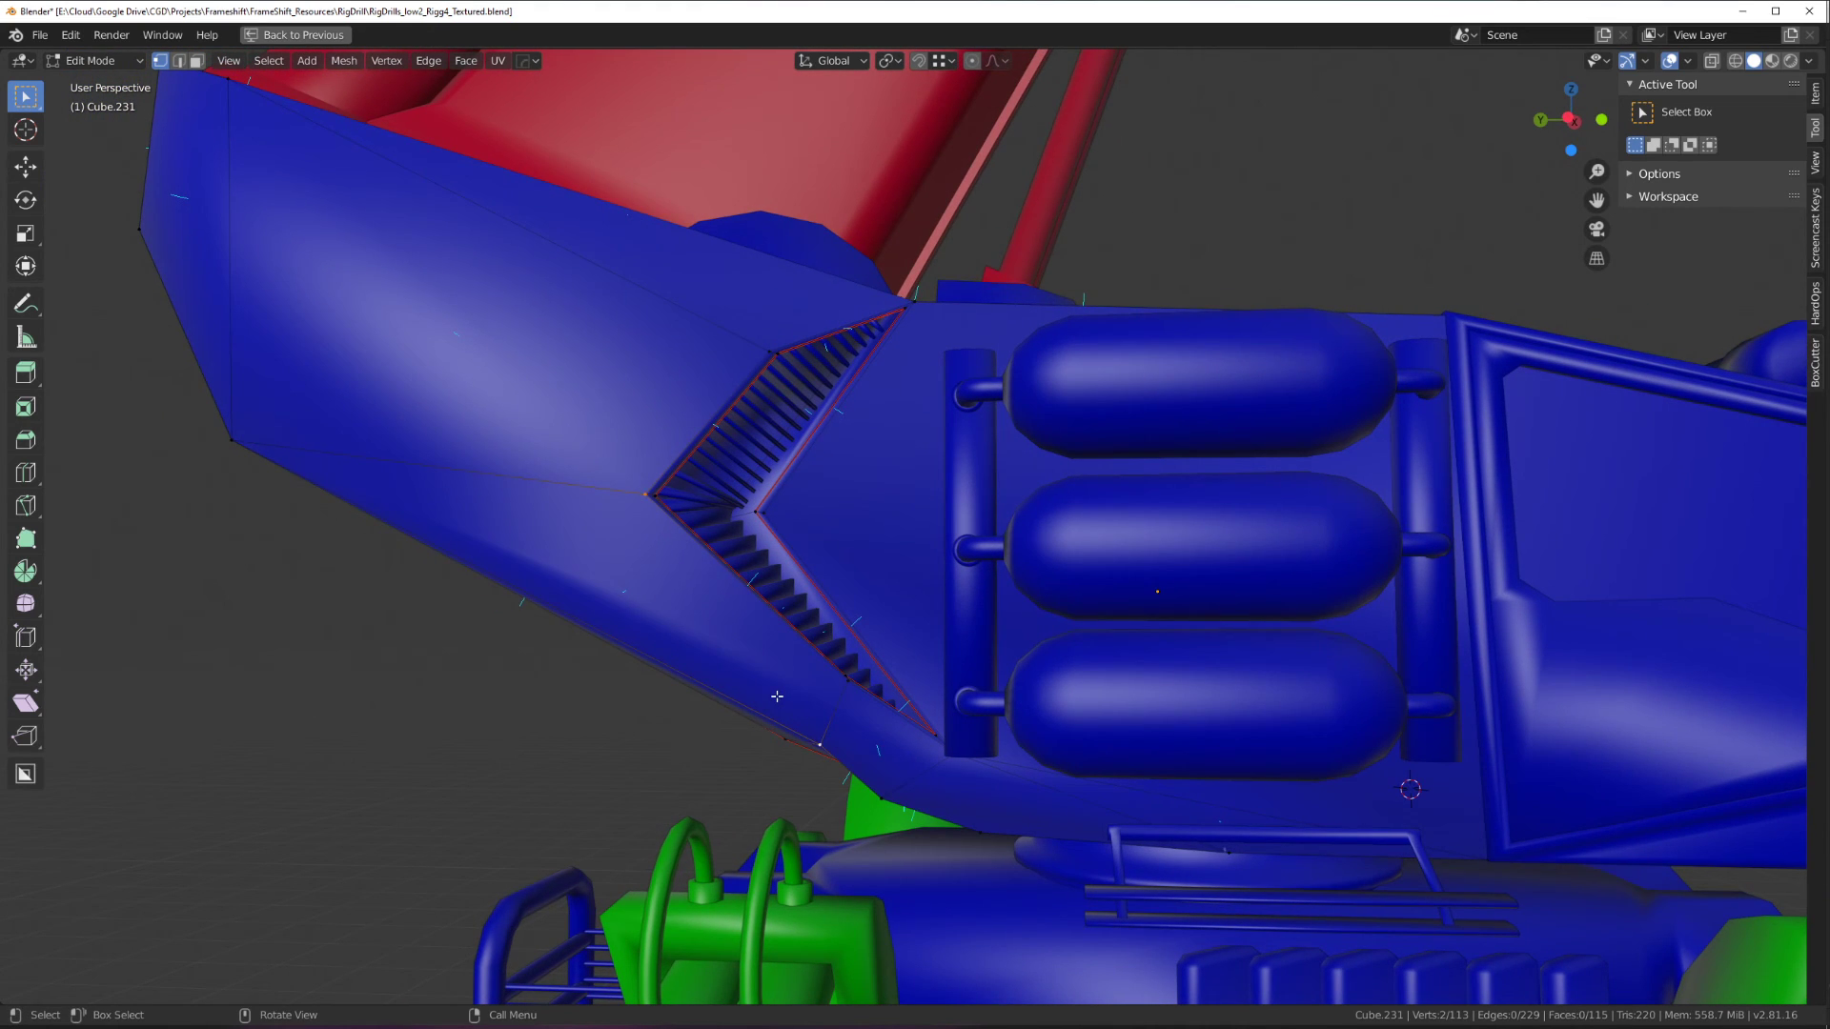
{"action": "key", "text": "j"}
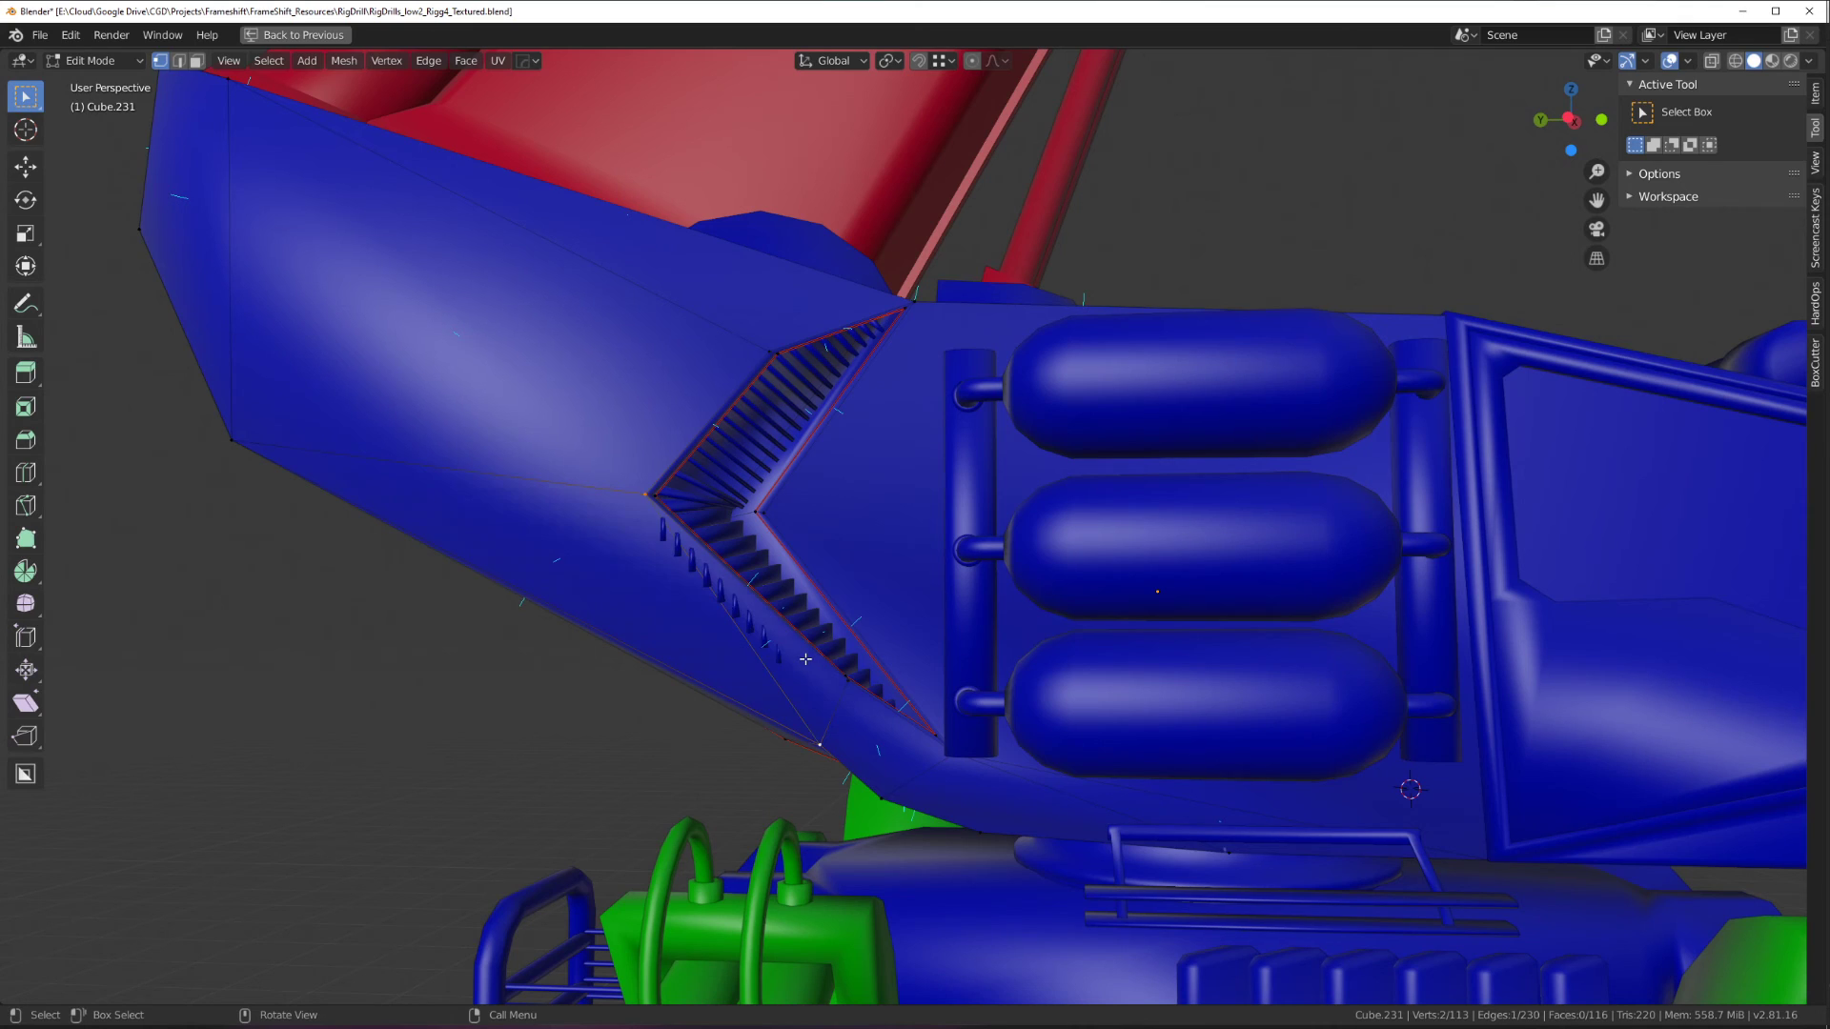
Check the hull around the vents on both sides and dissolve the newly added edge.
{"action": "middle_click_drag", "start_coordinate": [775, 636], "coordinate": [803, 700]}
{"action": "key", "text": "Tab"}
{"action": "middle_click_drag", "start_coordinate": [701, 600], "coordinate": [997, 517]}
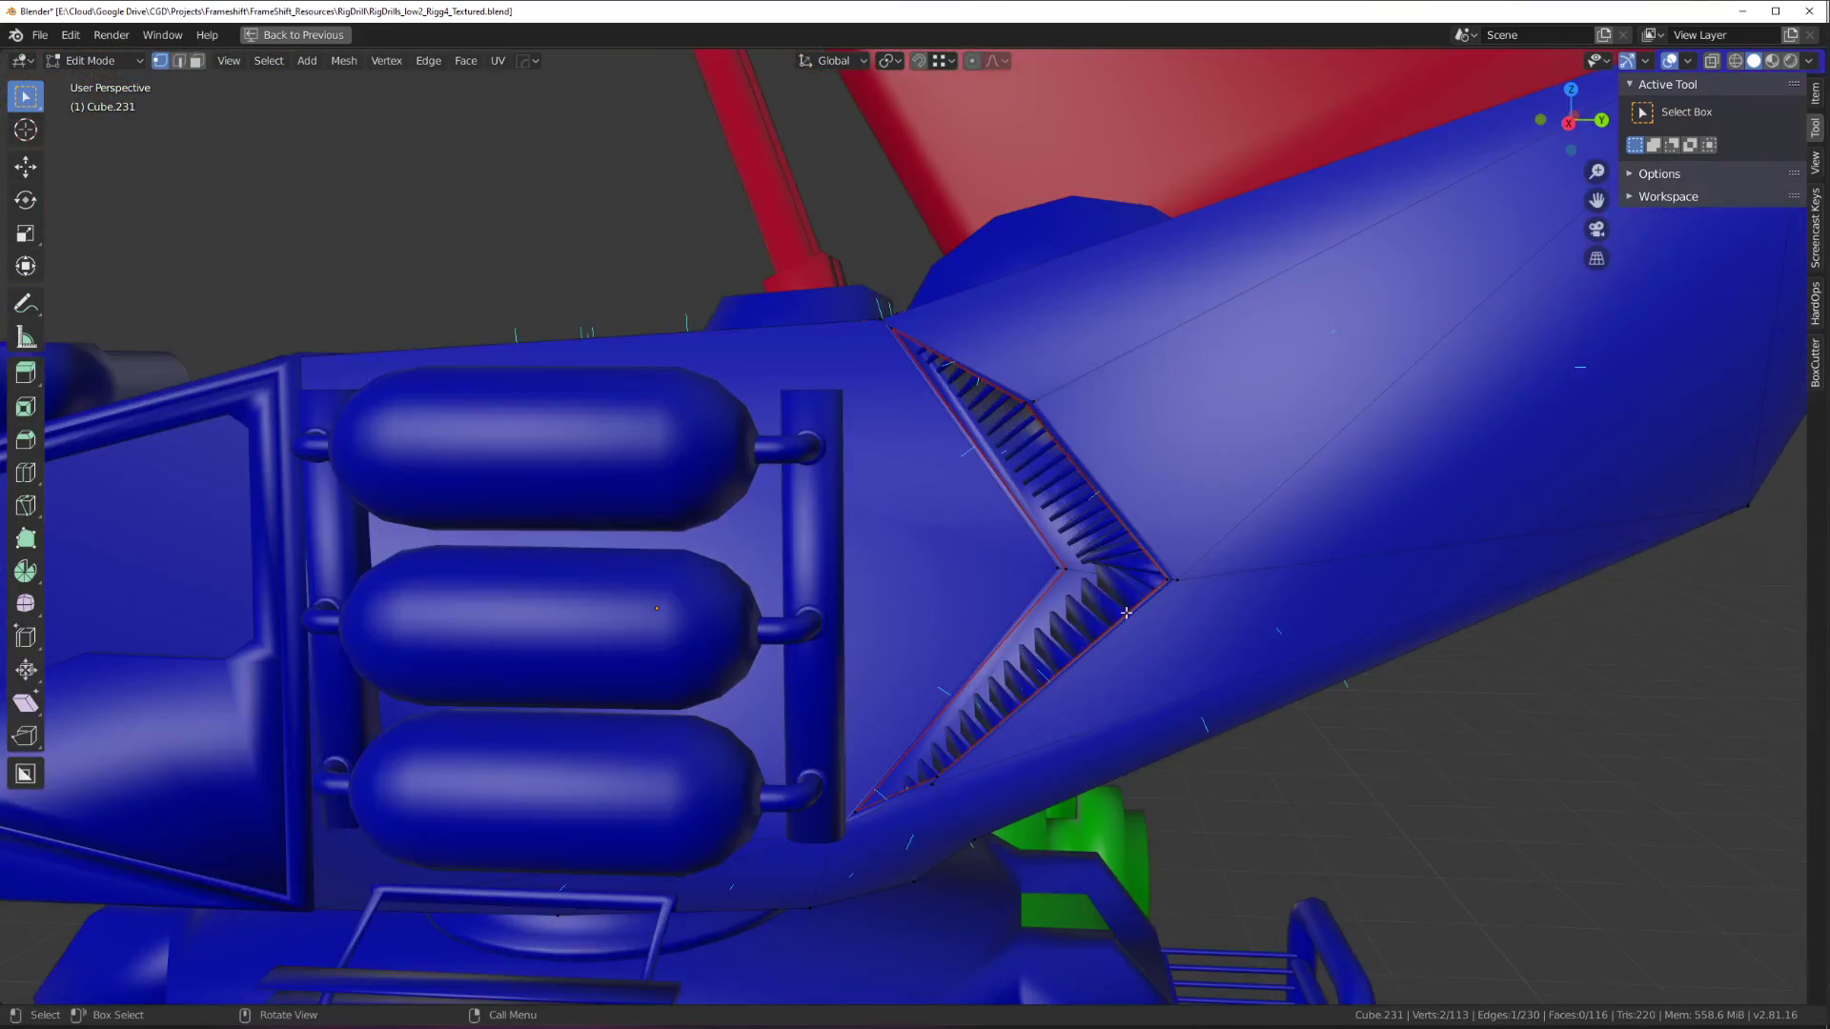
{"action": "middle_click_drag", "start_coordinate": [1126, 613], "coordinate": [1084, 457]}
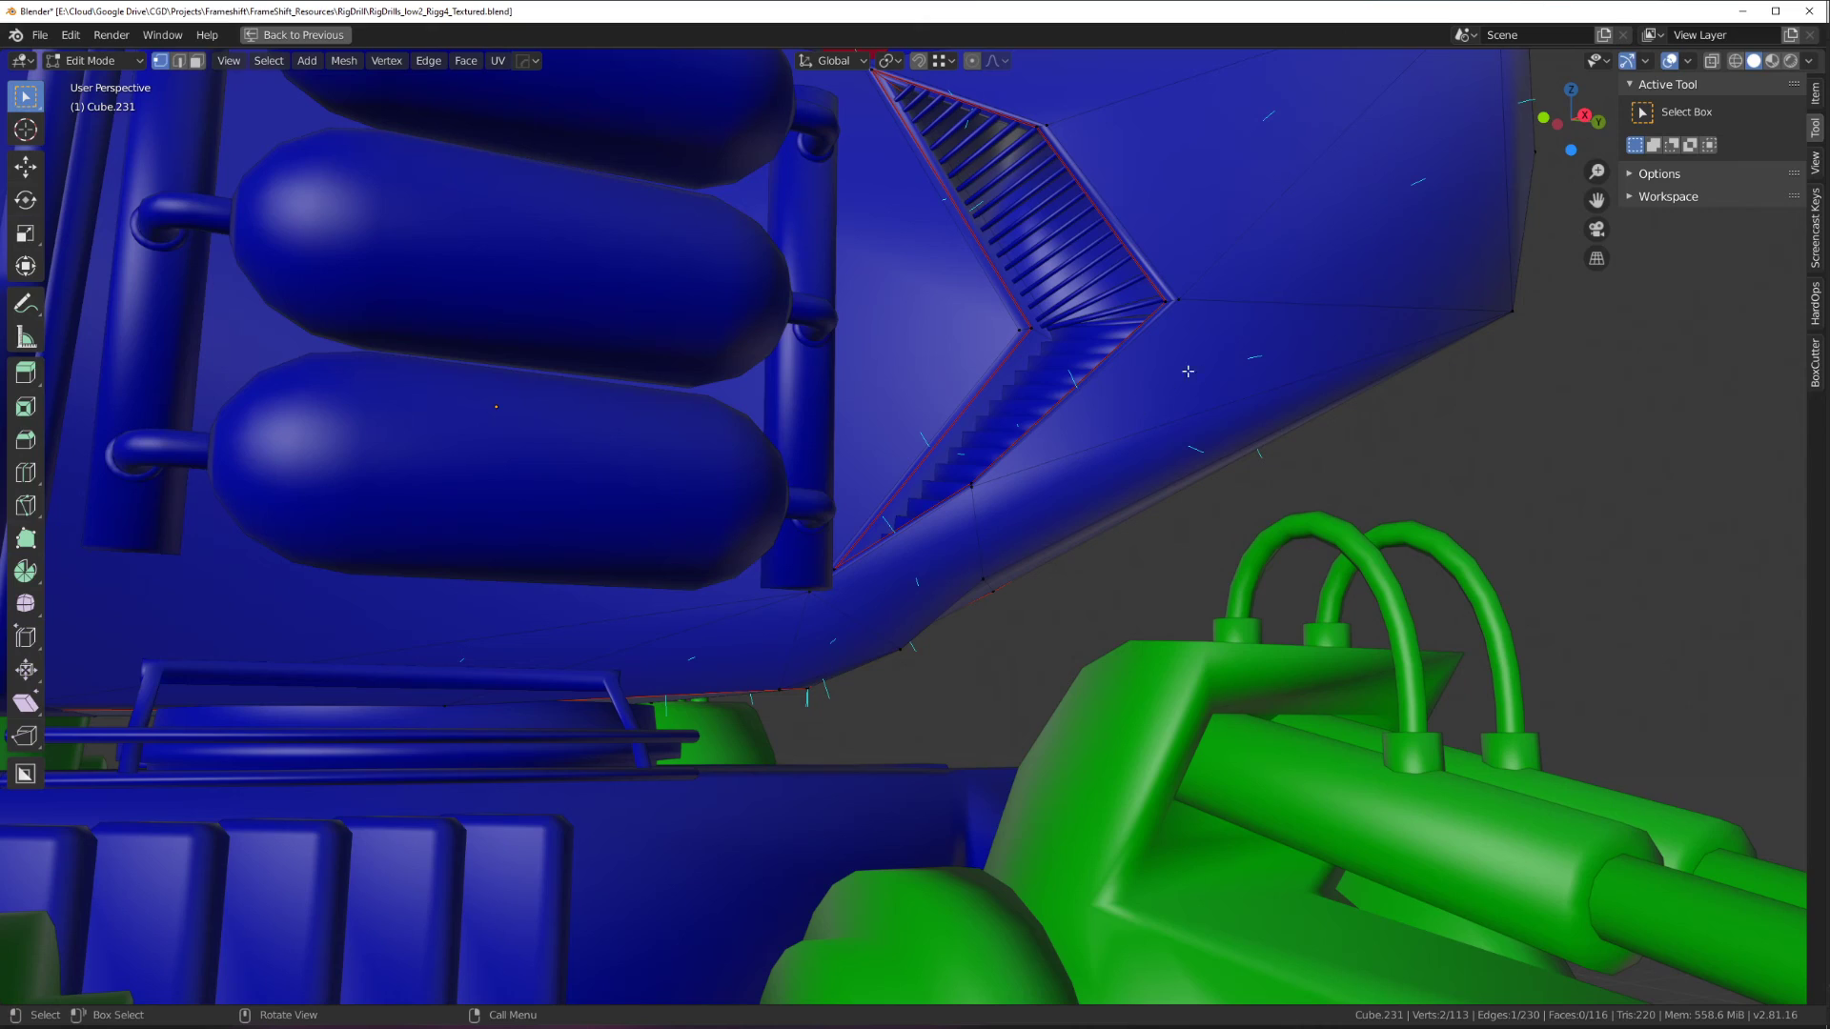
{"action": "middle_click_drag", "start_coordinate": [1175, 367], "coordinate": [935, 563]}
{"action": "key", "text": "2"}
{"action": "key", "text": "x"}
{"action": "left_click", "coordinate": [797, 563]}
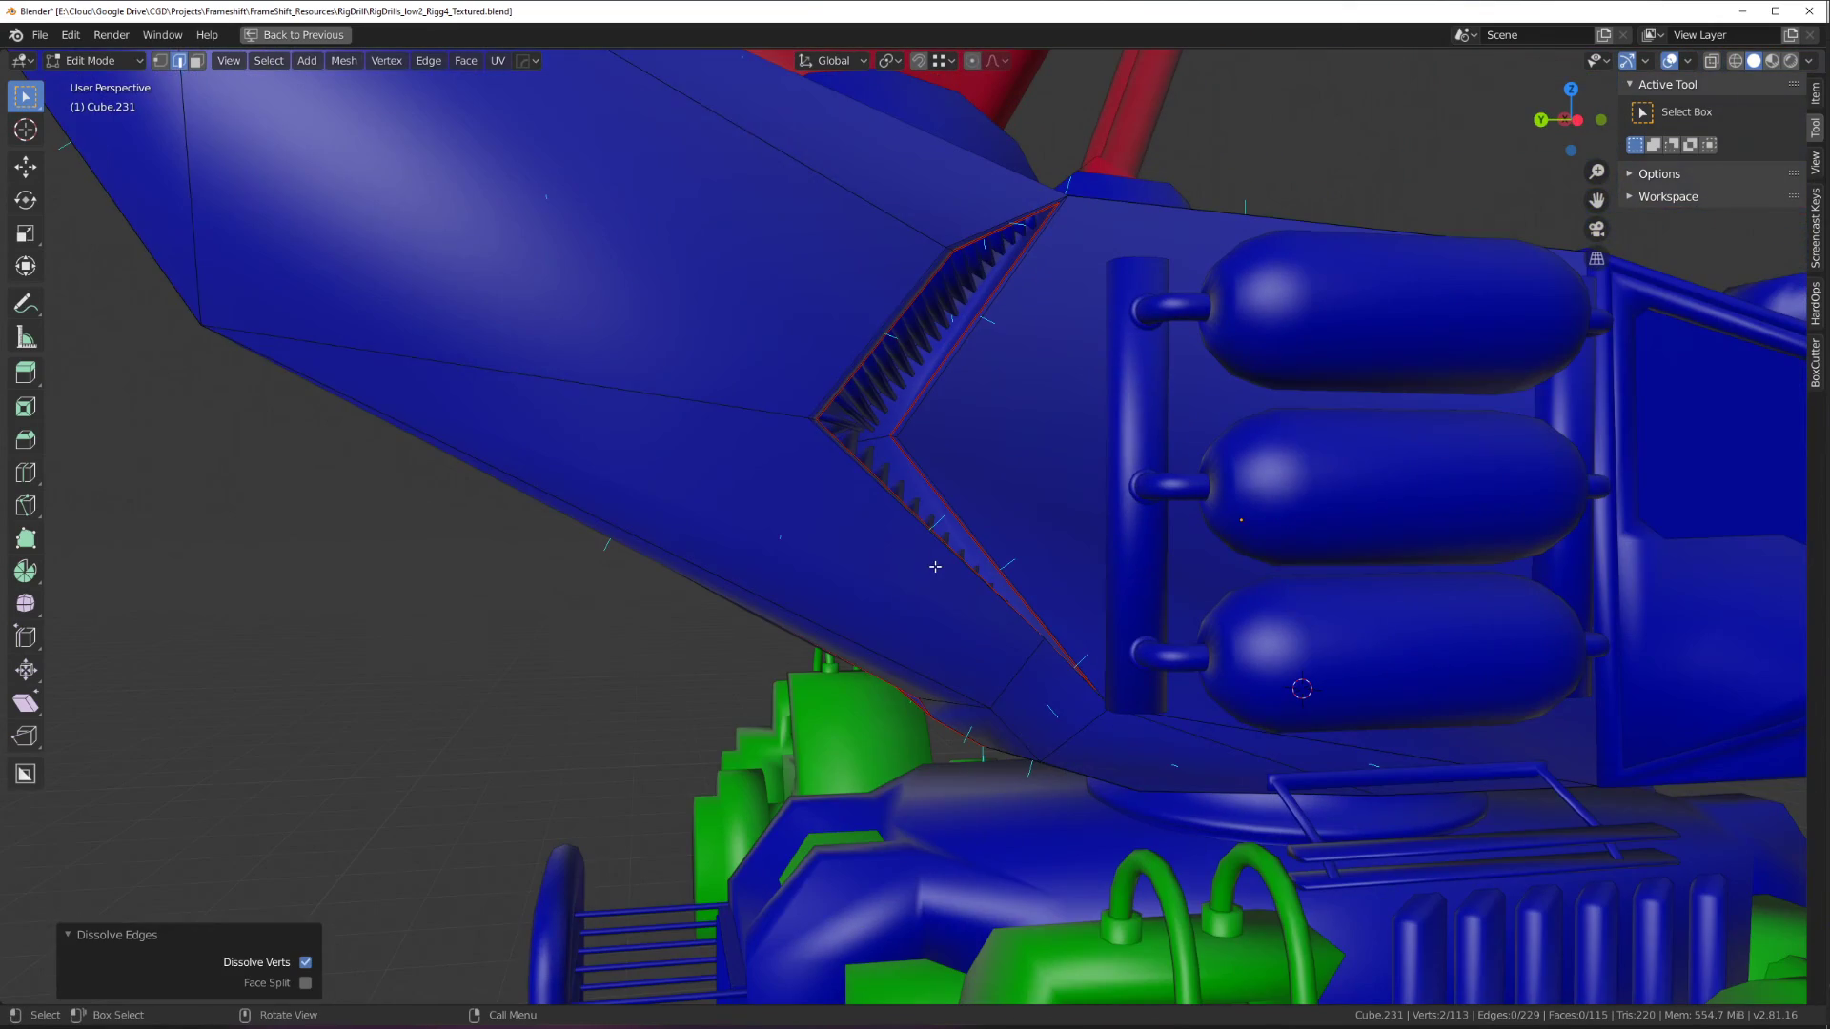
Connect the hull's lower rear corner vertex to the vertex near the side vent's lower tip and check the shading.
{"action": "key", "text": "1"}
{"action": "middle_click_drag", "start_coordinate": [1016, 639], "coordinate": [827, 573]}
{"action": "scroll", "coordinate": [827, 573], "scroll_direction": "down", "scroll_amount": 1}
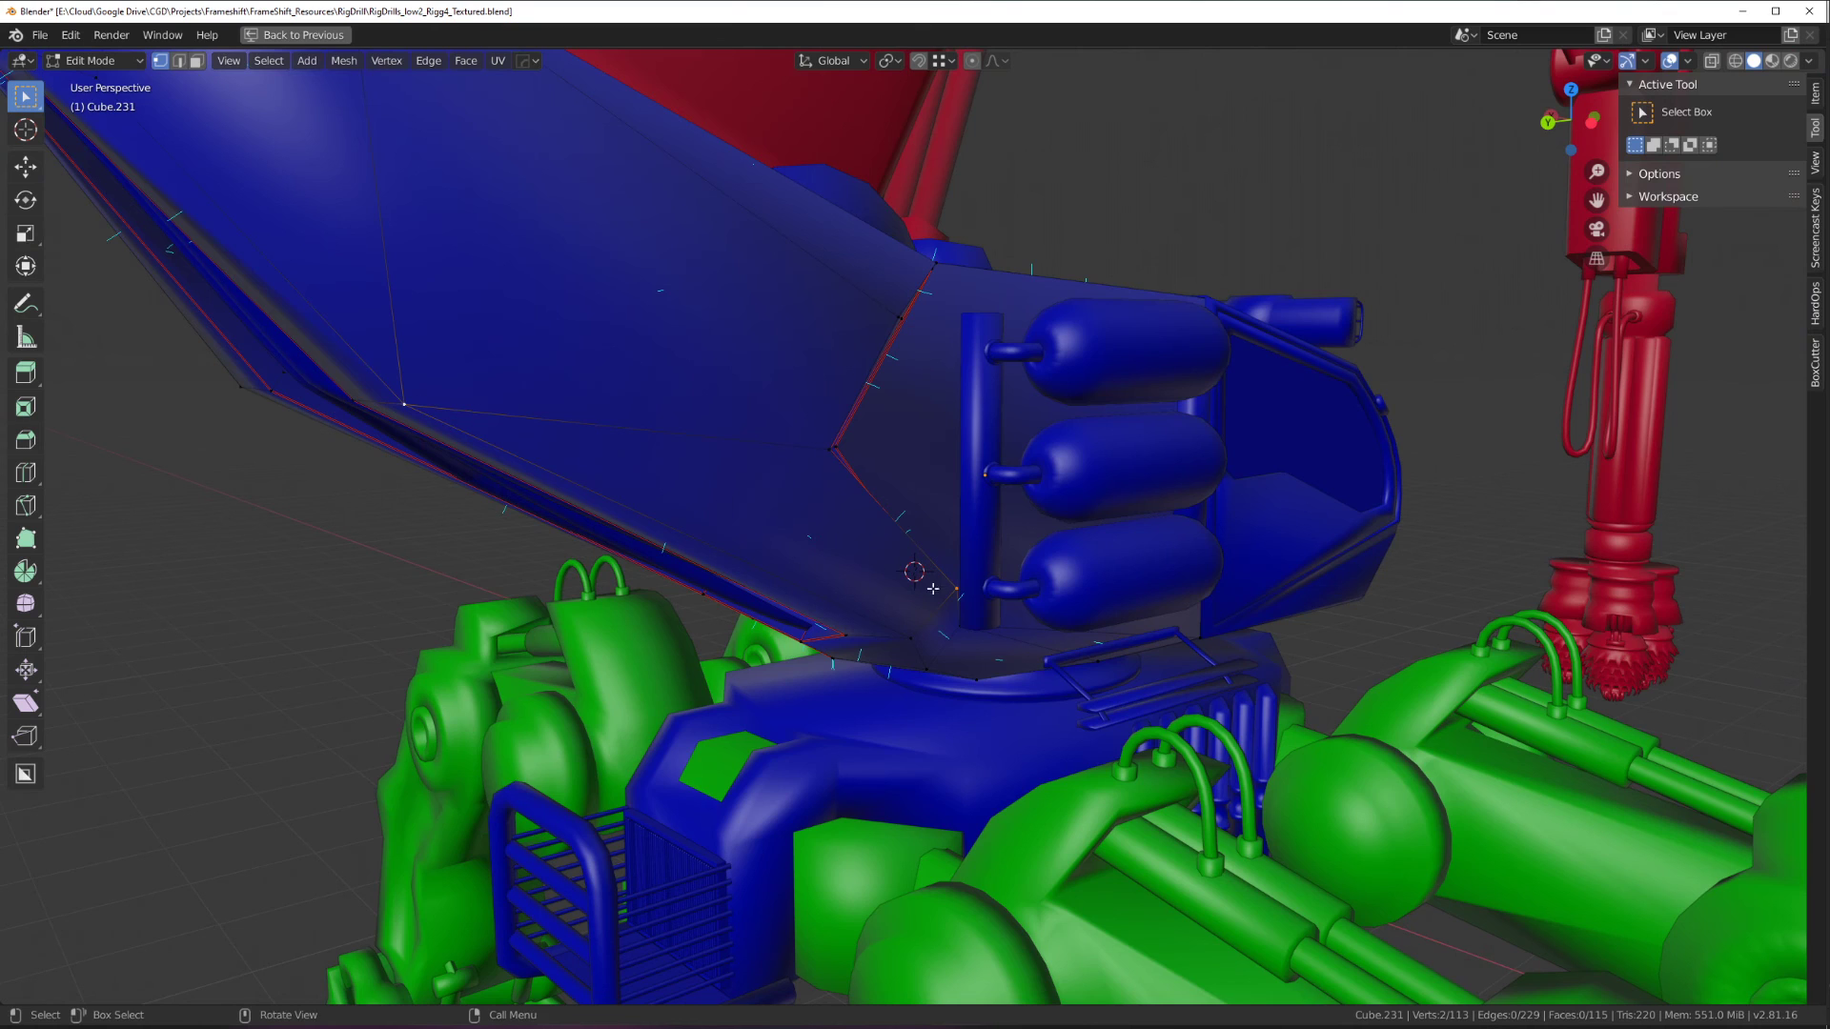
{"action": "scroll", "coordinate": [777, 577], "scroll_direction": "up", "scroll_amount": 5}
{"action": "middle_click_drag", "start_coordinate": [627, 606], "coordinate": [727, 615]}
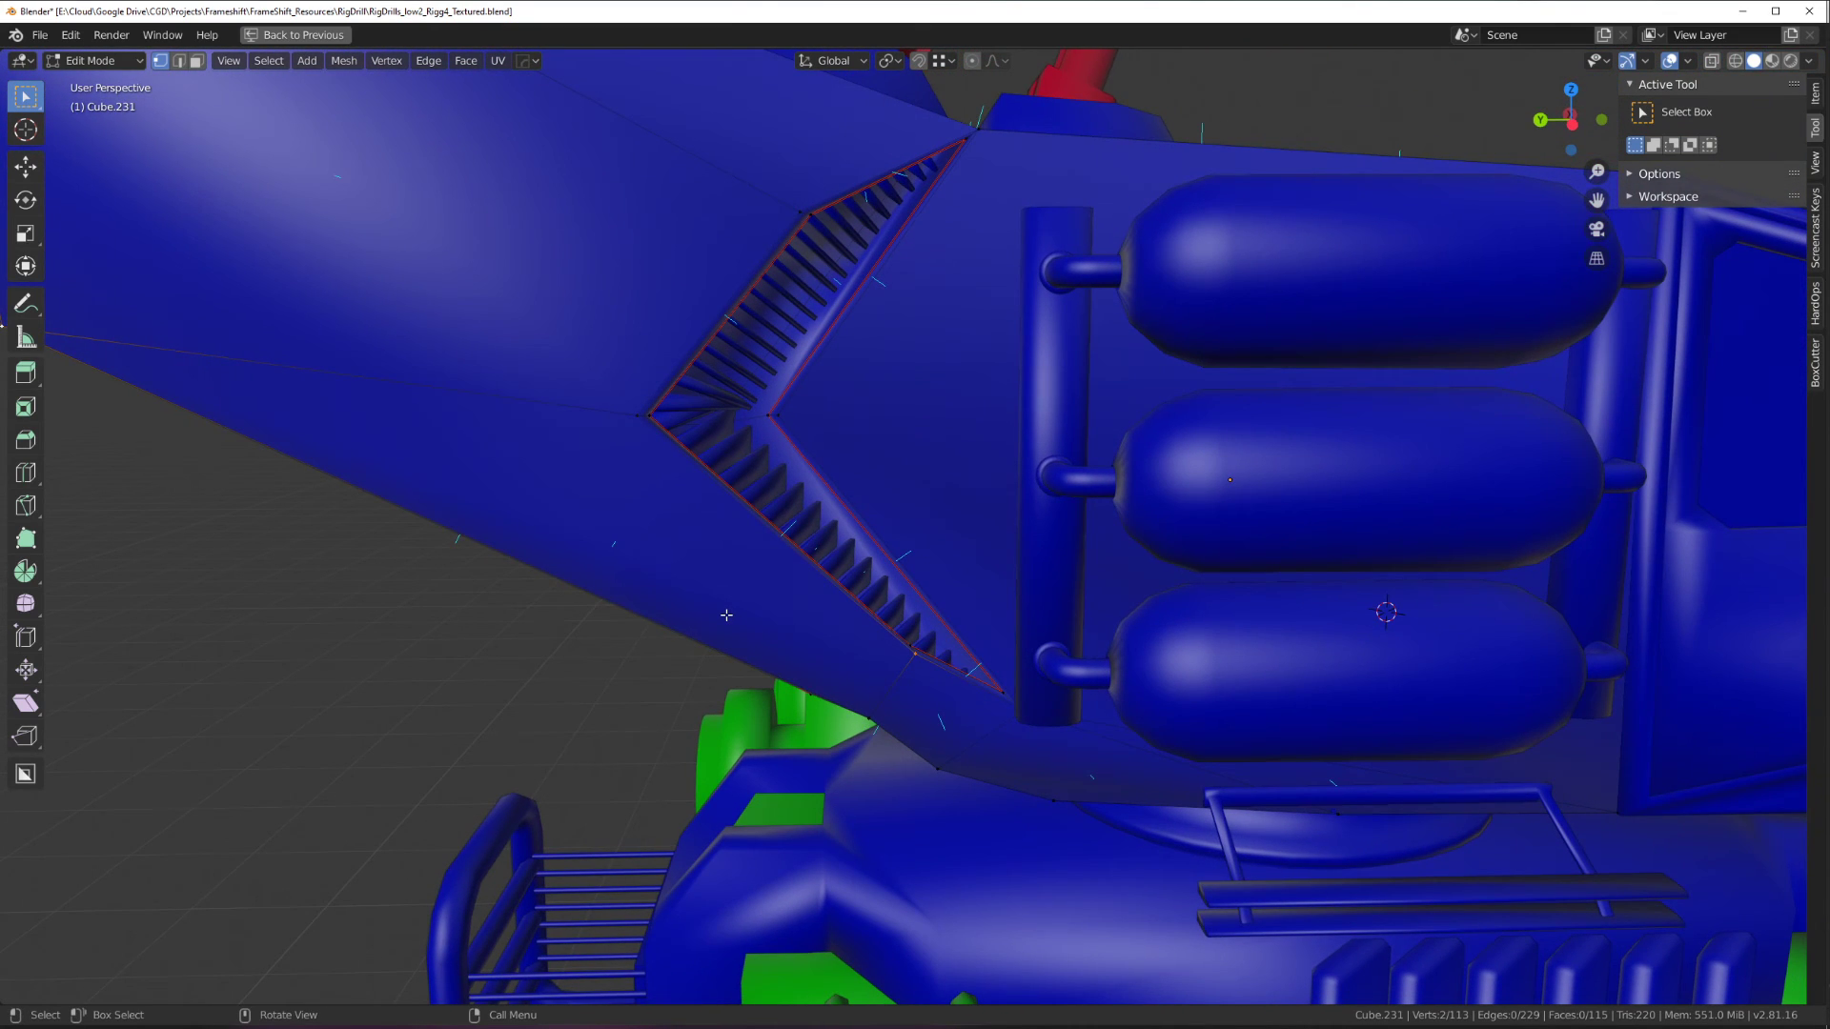
{"action": "key", "text": "shift"}
{"action": "scroll", "coordinate": [801, 583], "scroll_direction": "down", "scroll_amount": 3}
{"action": "mouse_move", "coordinate": [854, 570]}
{"action": "middle_mouse_down"}
{"action": "mouse_move", "coordinate": [817, 541]}
{"action": "mouse_move", "coordinate": [866, 541]}
{"action": "middle_mouse_up"}
{"action": "scroll", "coordinate": [868, 539], "scroll_direction": "up", "scroll_amount": 2}
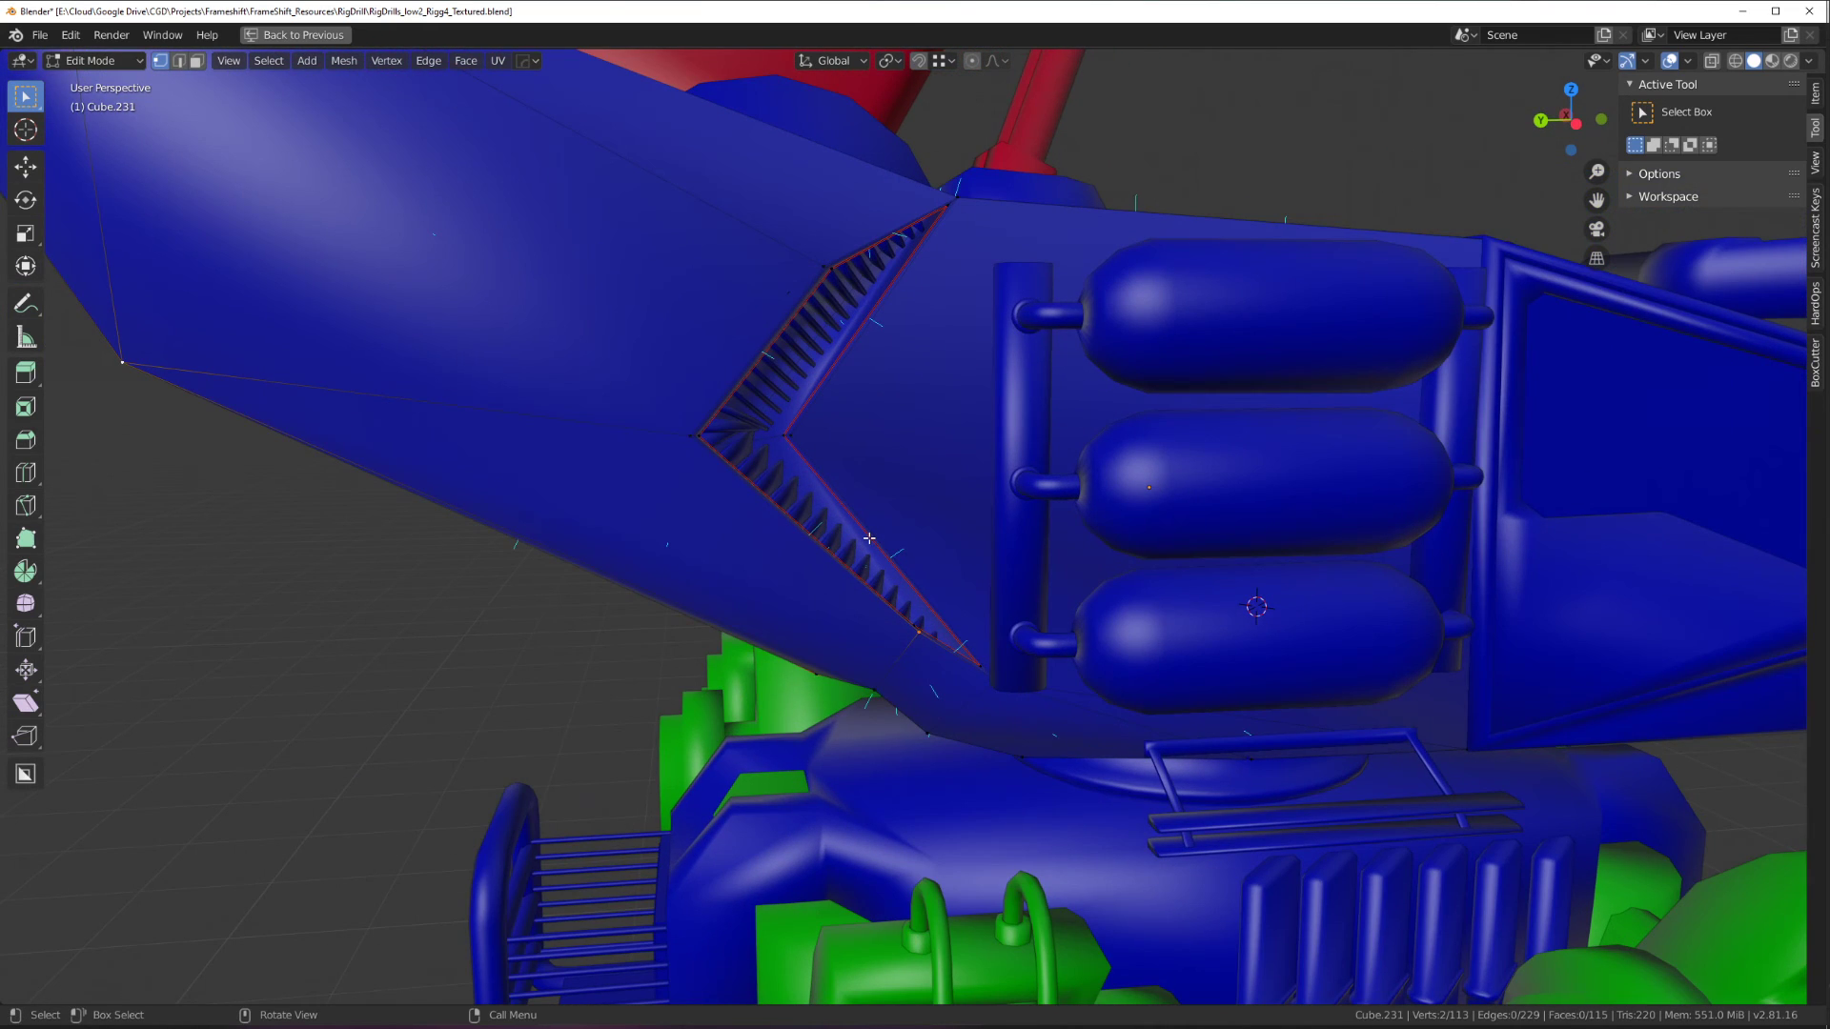
{"action": "key", "text": "j"}
{"action": "scroll", "coordinate": [871, 534], "scroll_direction": "down", "scroll_amount": 3}
{"action": "key", "text": "Tab"}
{"action": "middle_click_drag", "start_coordinate": [1096, 562], "coordinate": [1031, 551]}
{"action": "key", "text": "Tab"}
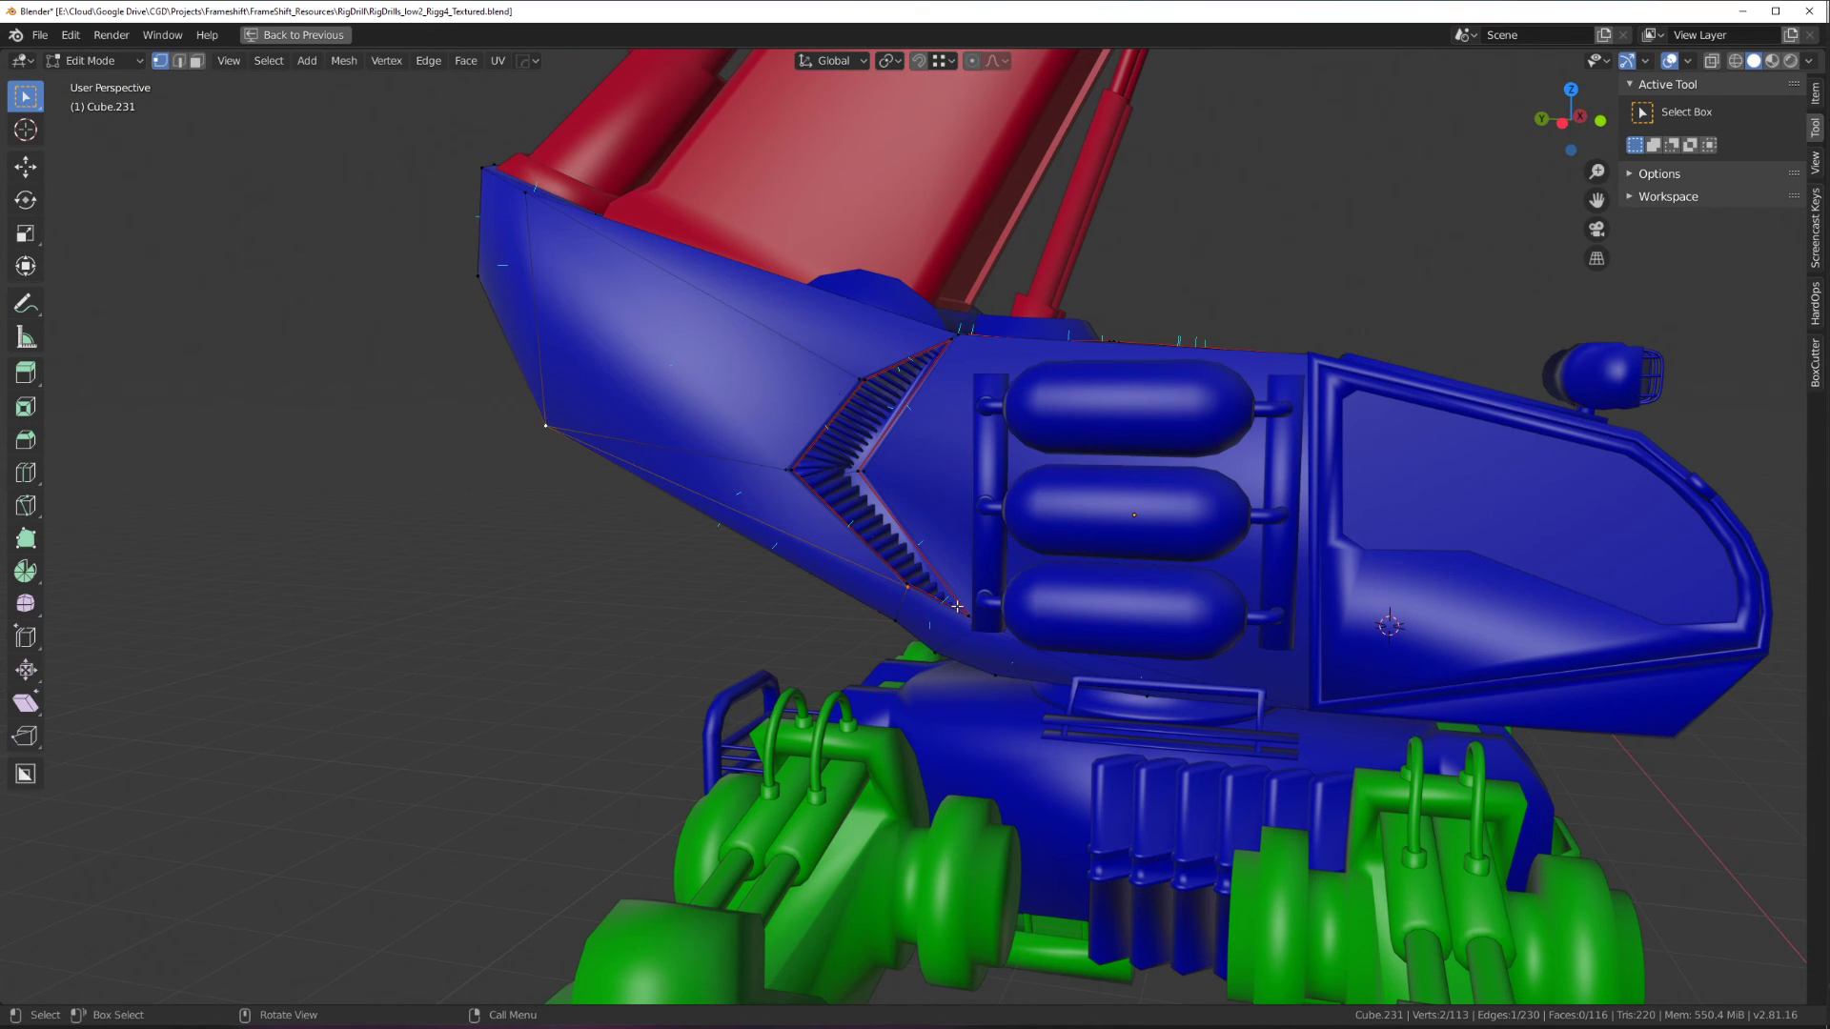
Finish editing the body hull mesh and select all visible objects of the low-poly mech.
{"action": "middle_click_drag", "start_coordinate": [921, 606], "coordinate": [667, 534]}
{"action": "key", "text": "Tab"}
{"action": "scroll", "coordinate": [838, 539], "scroll_direction": "down", "scroll_amount": 7}
{"action": "middle_click_drag", "start_coordinate": [953, 537], "coordinate": [917, 506]}
{"action": "key", "text": "a"}
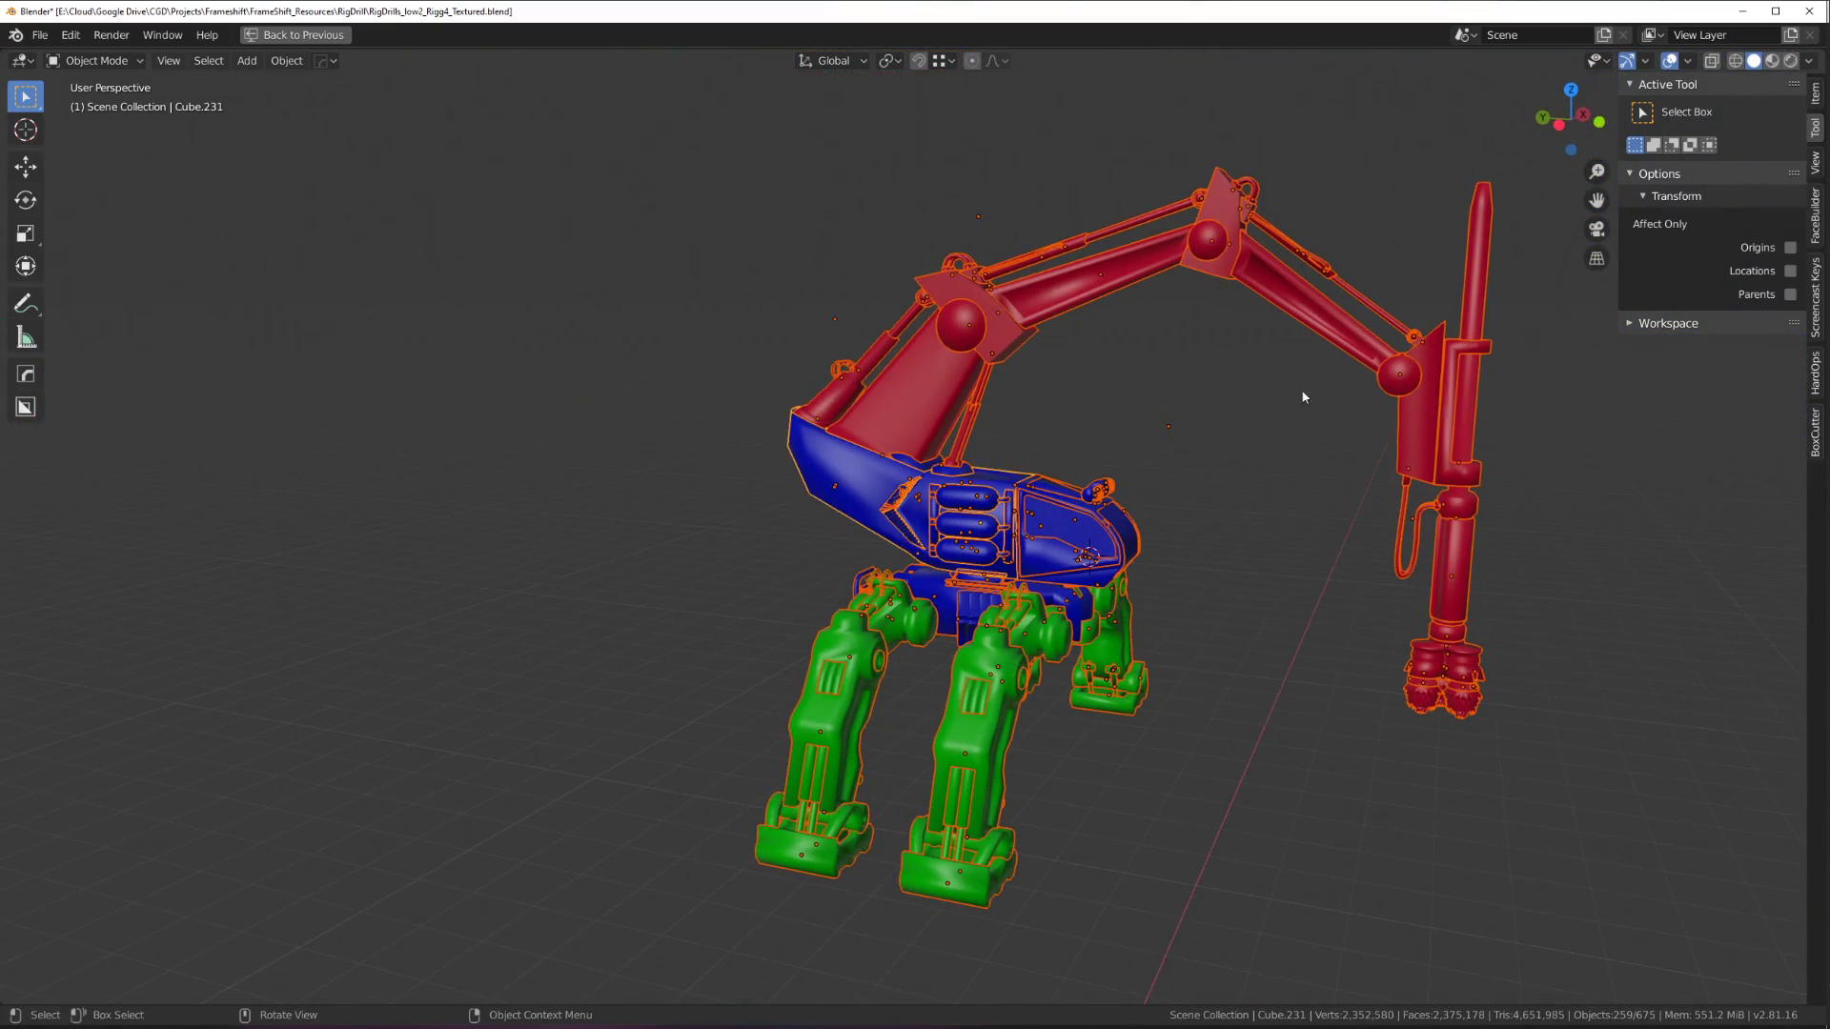
{"action": "middle_click_drag", "start_coordinate": [1208, 467], "coordinate": [810, 486]}
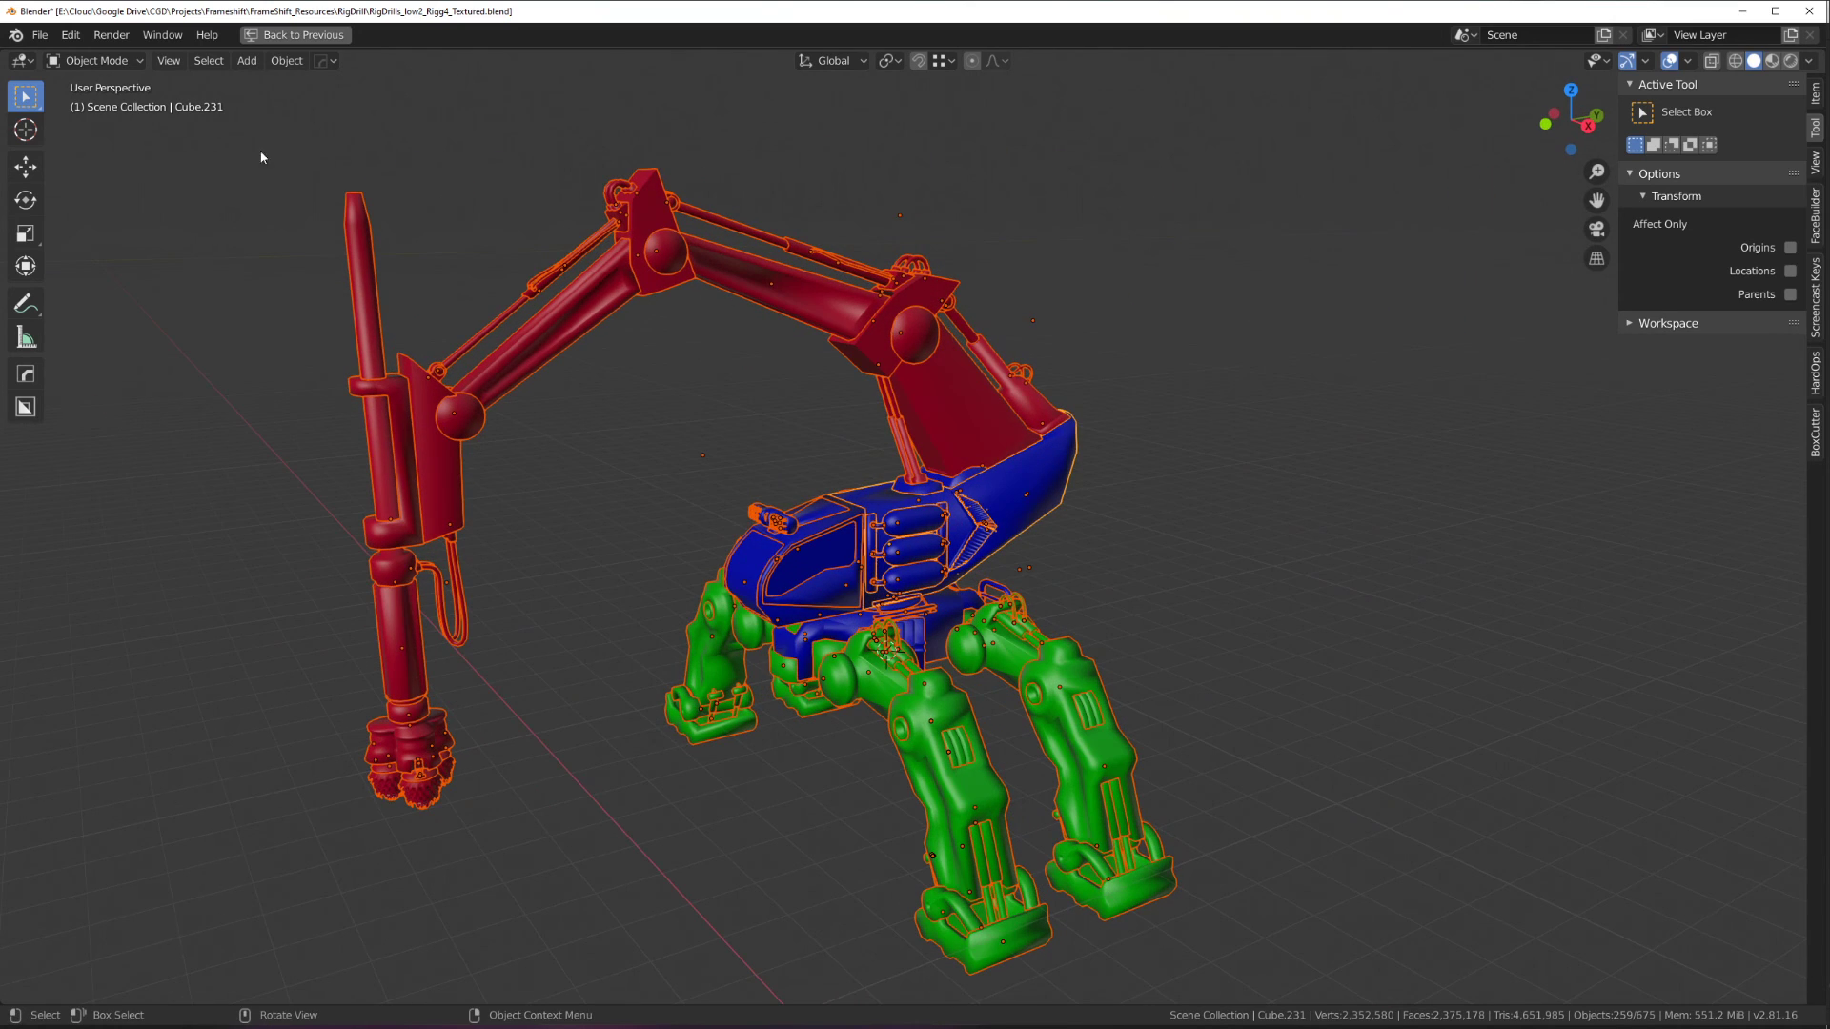
Export the selected objects as FBX over DrillRig_low3.fbx, applying the saved export preset.
{"action": "left_click", "coordinate": [39, 34]}
{"action": "mouse_move", "coordinate": [76, 309]}
{"action": "left_click", "coordinate": [277, 407]}
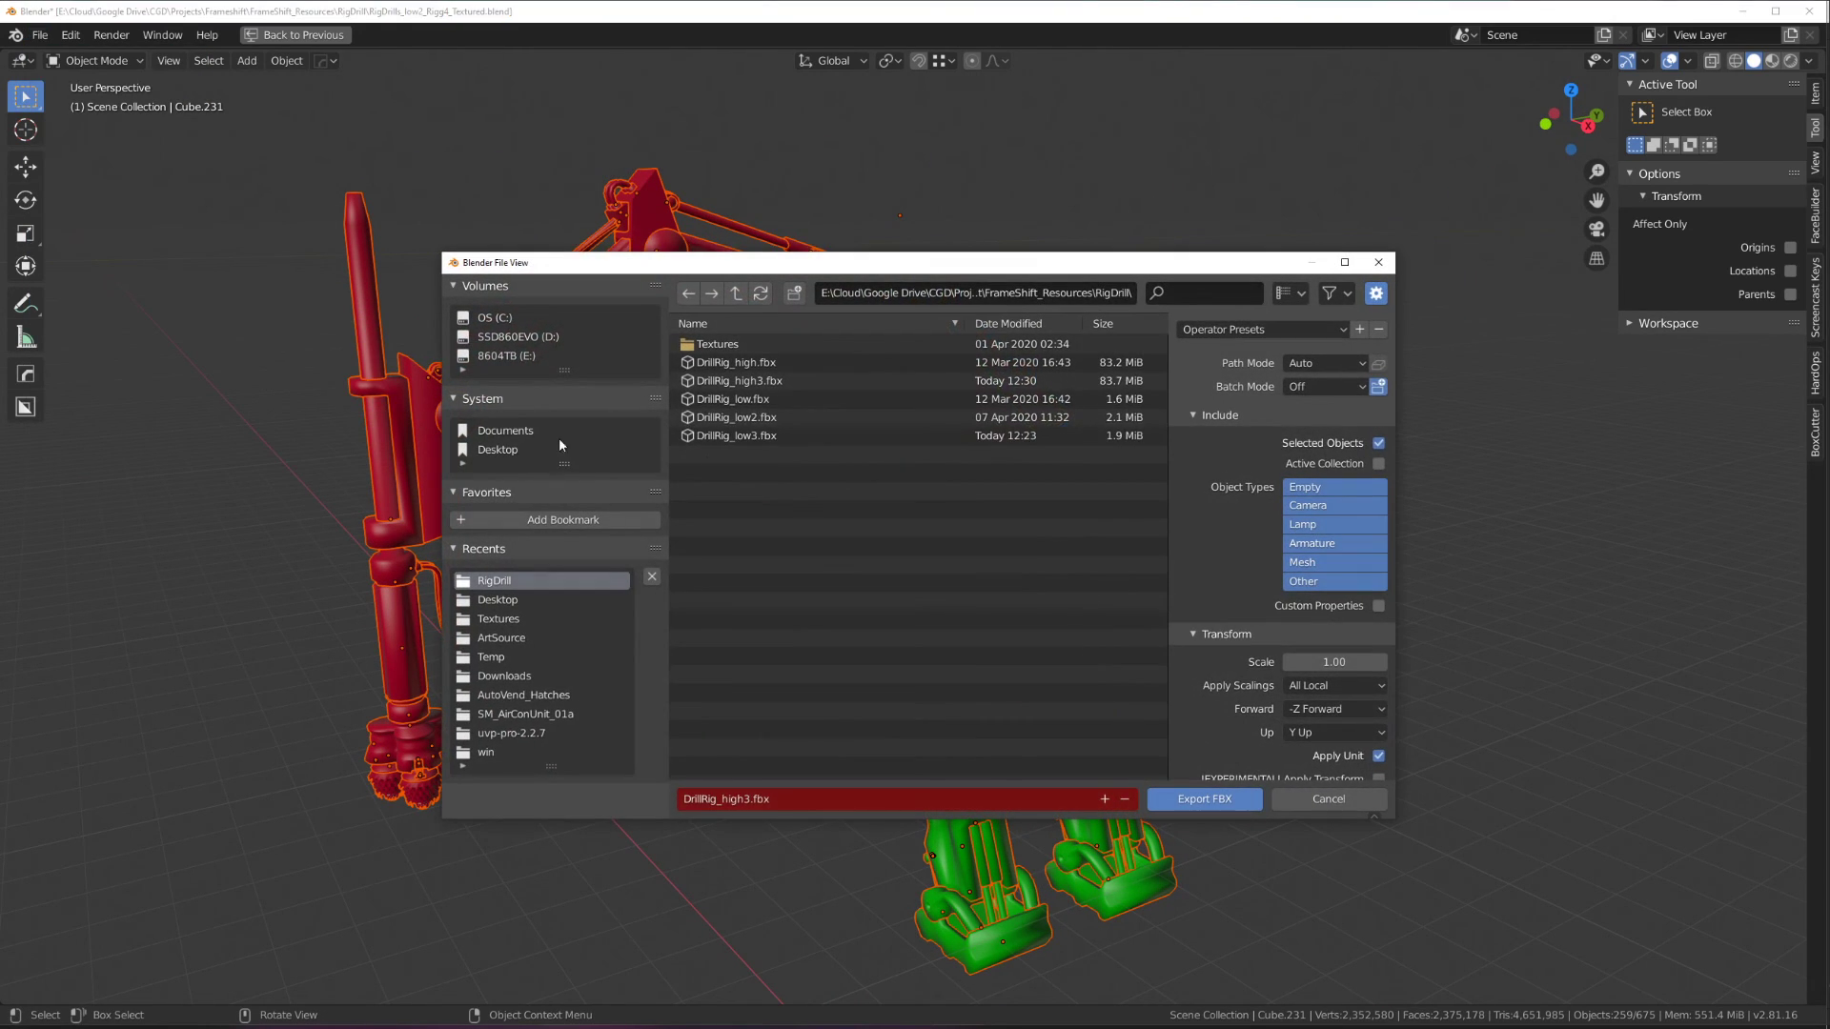
{"action": "left_click", "coordinate": [767, 438]}
{"action": "left_click", "coordinate": [1244, 328]}
{"action": "left_click", "coordinate": [1223, 379]}
{"action": "left_click", "coordinate": [1230, 803]}
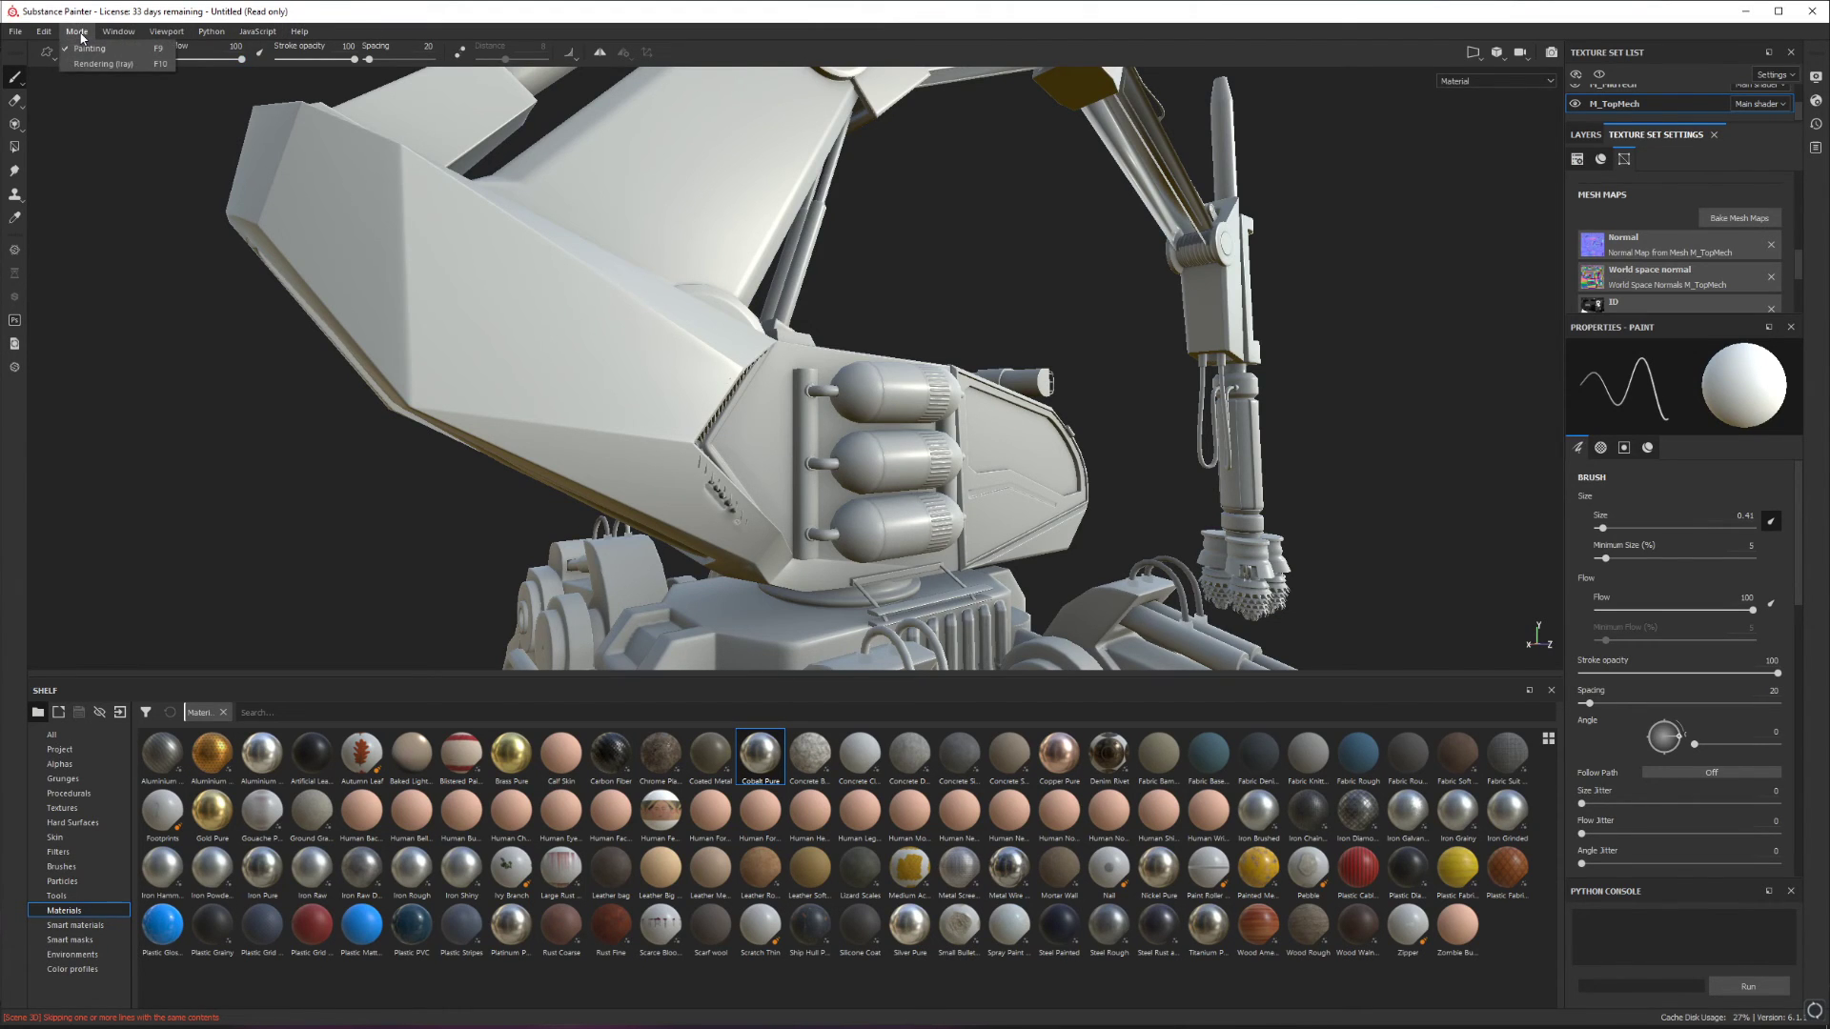
Switch to Substance Painter and inspect the hull, side vent and drill arm with the interface panels hidden.
{"action": "left_click", "coordinate": [44, 32]}
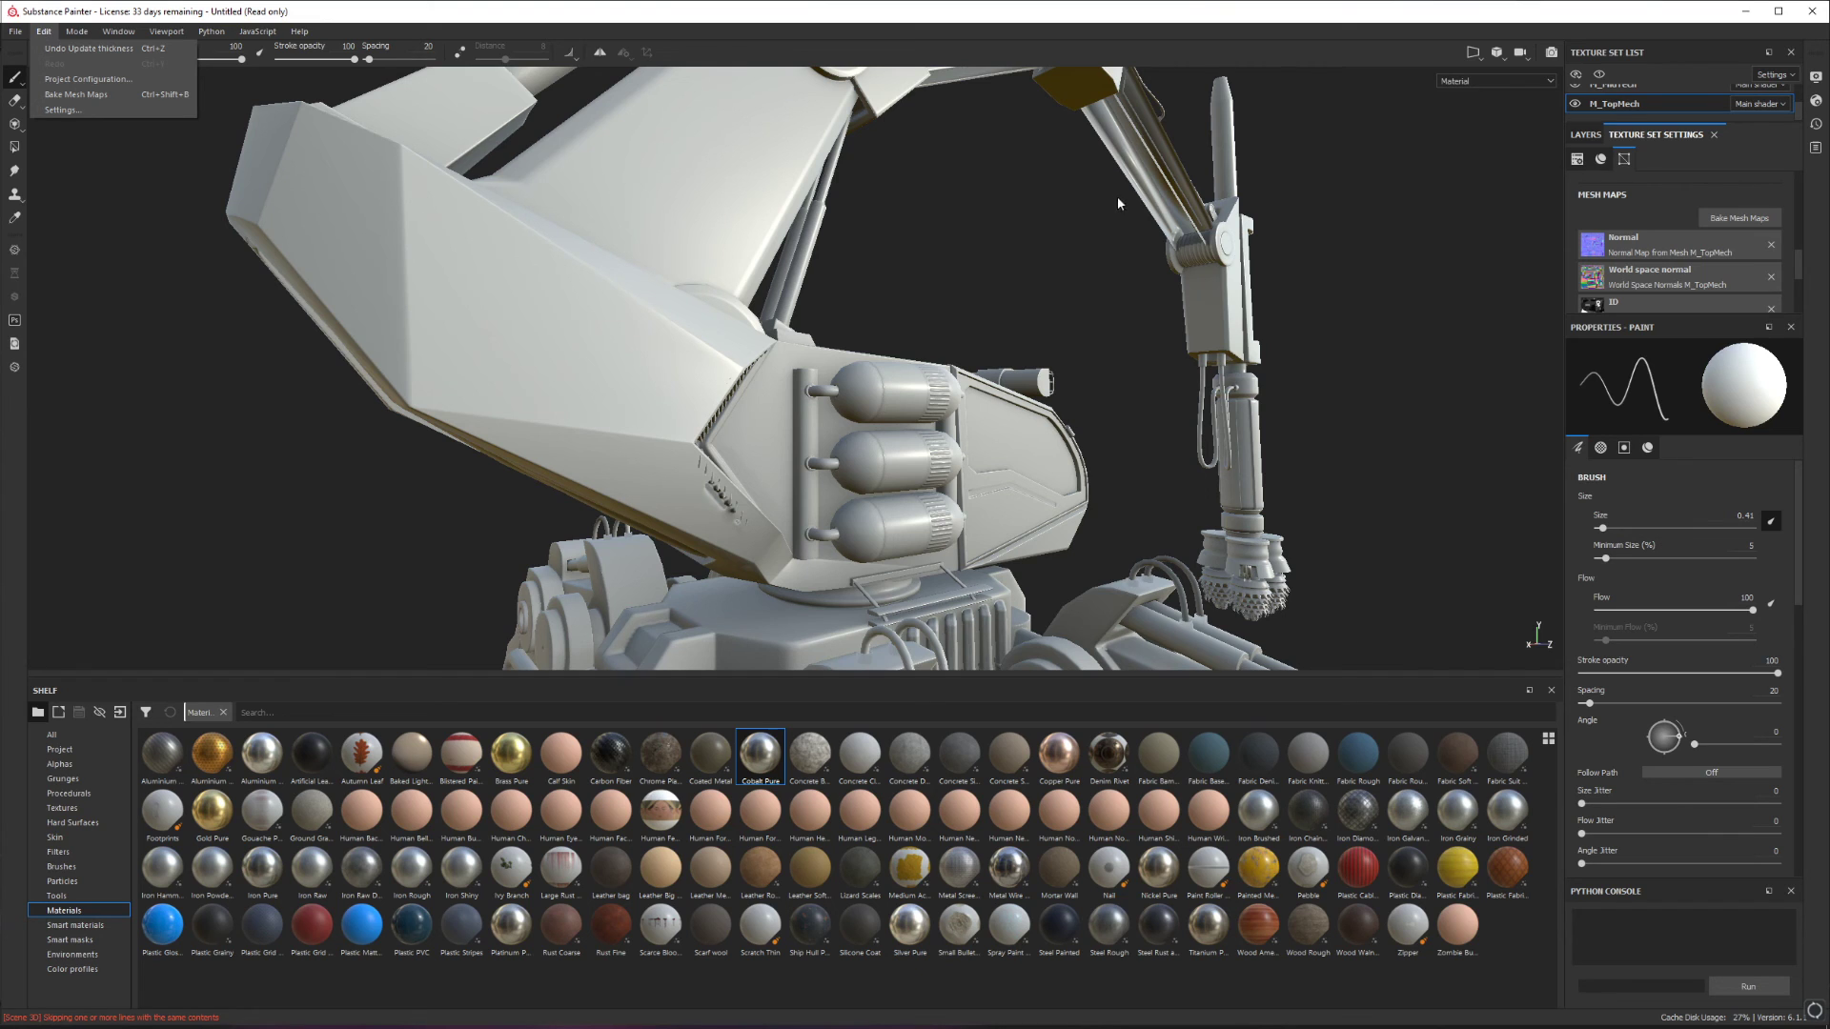
{"action": "left_click", "coordinate": [981, 276]}
{"action": "key", "text": "Tab"}
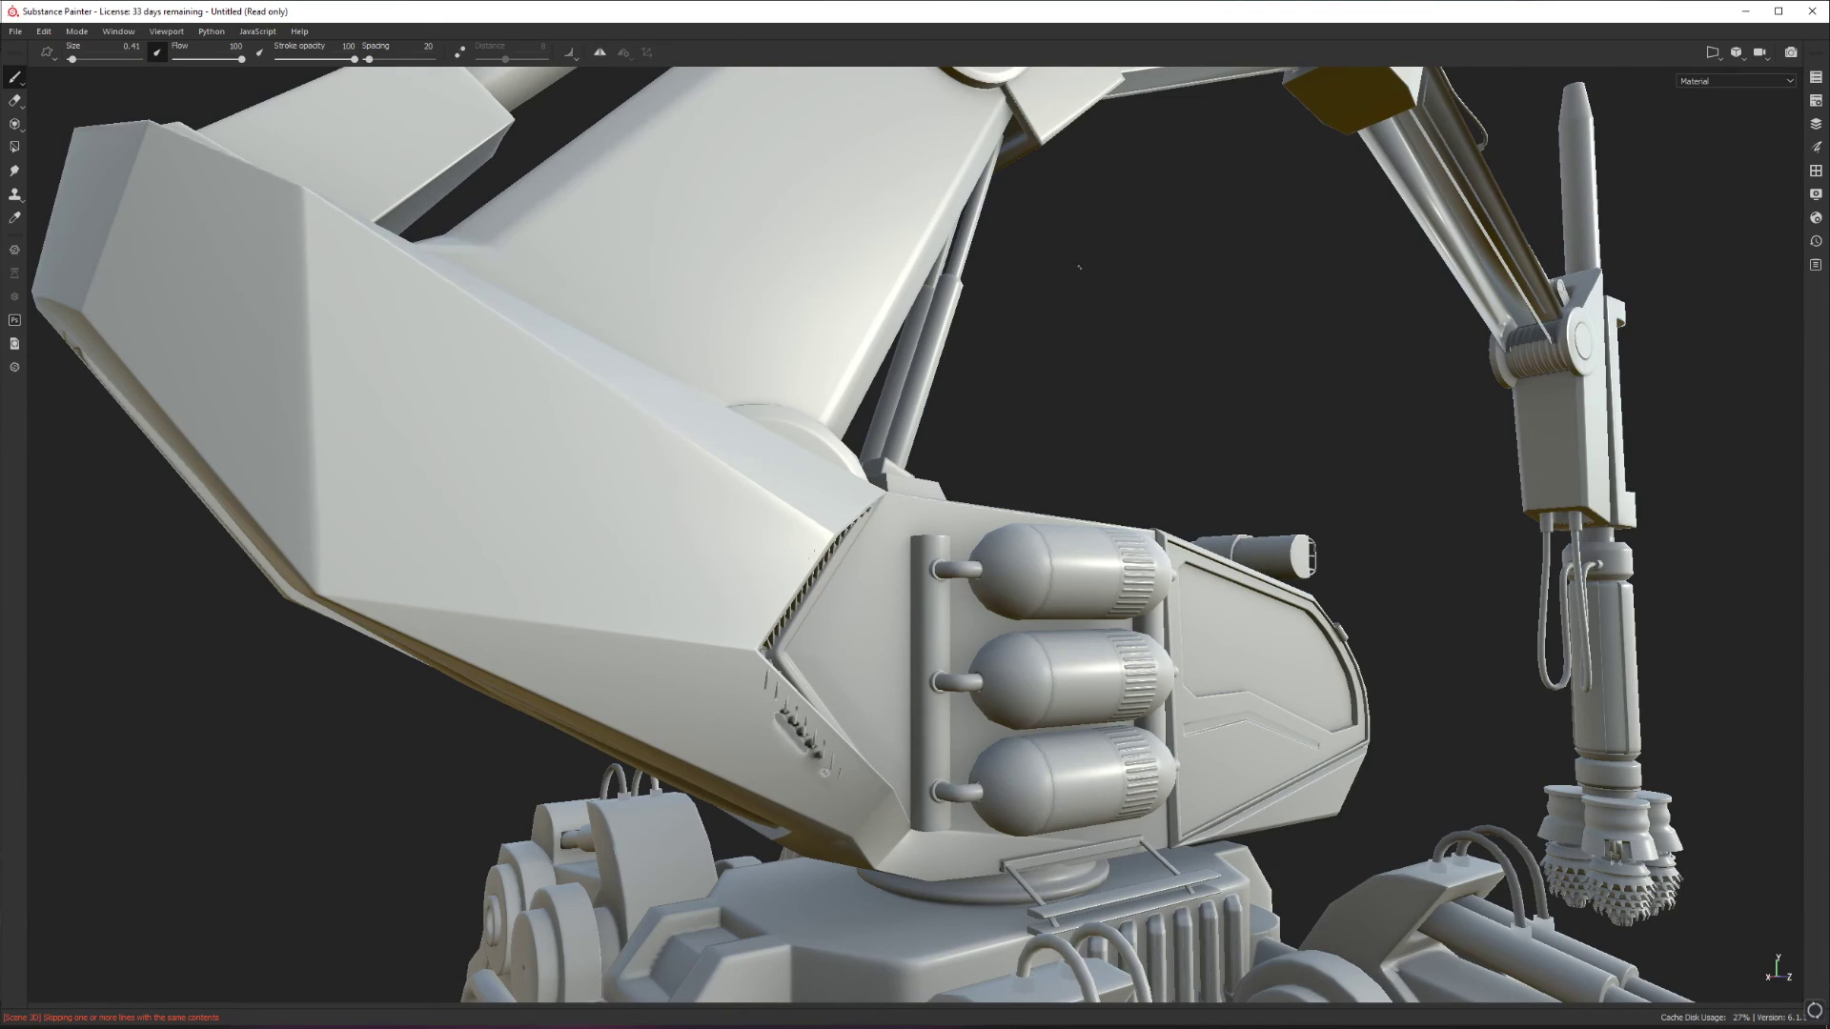
{"action": "middle_click_drag", "start_coordinate": [1423, 287], "coordinate": [1217, 338], "text": "alt"}
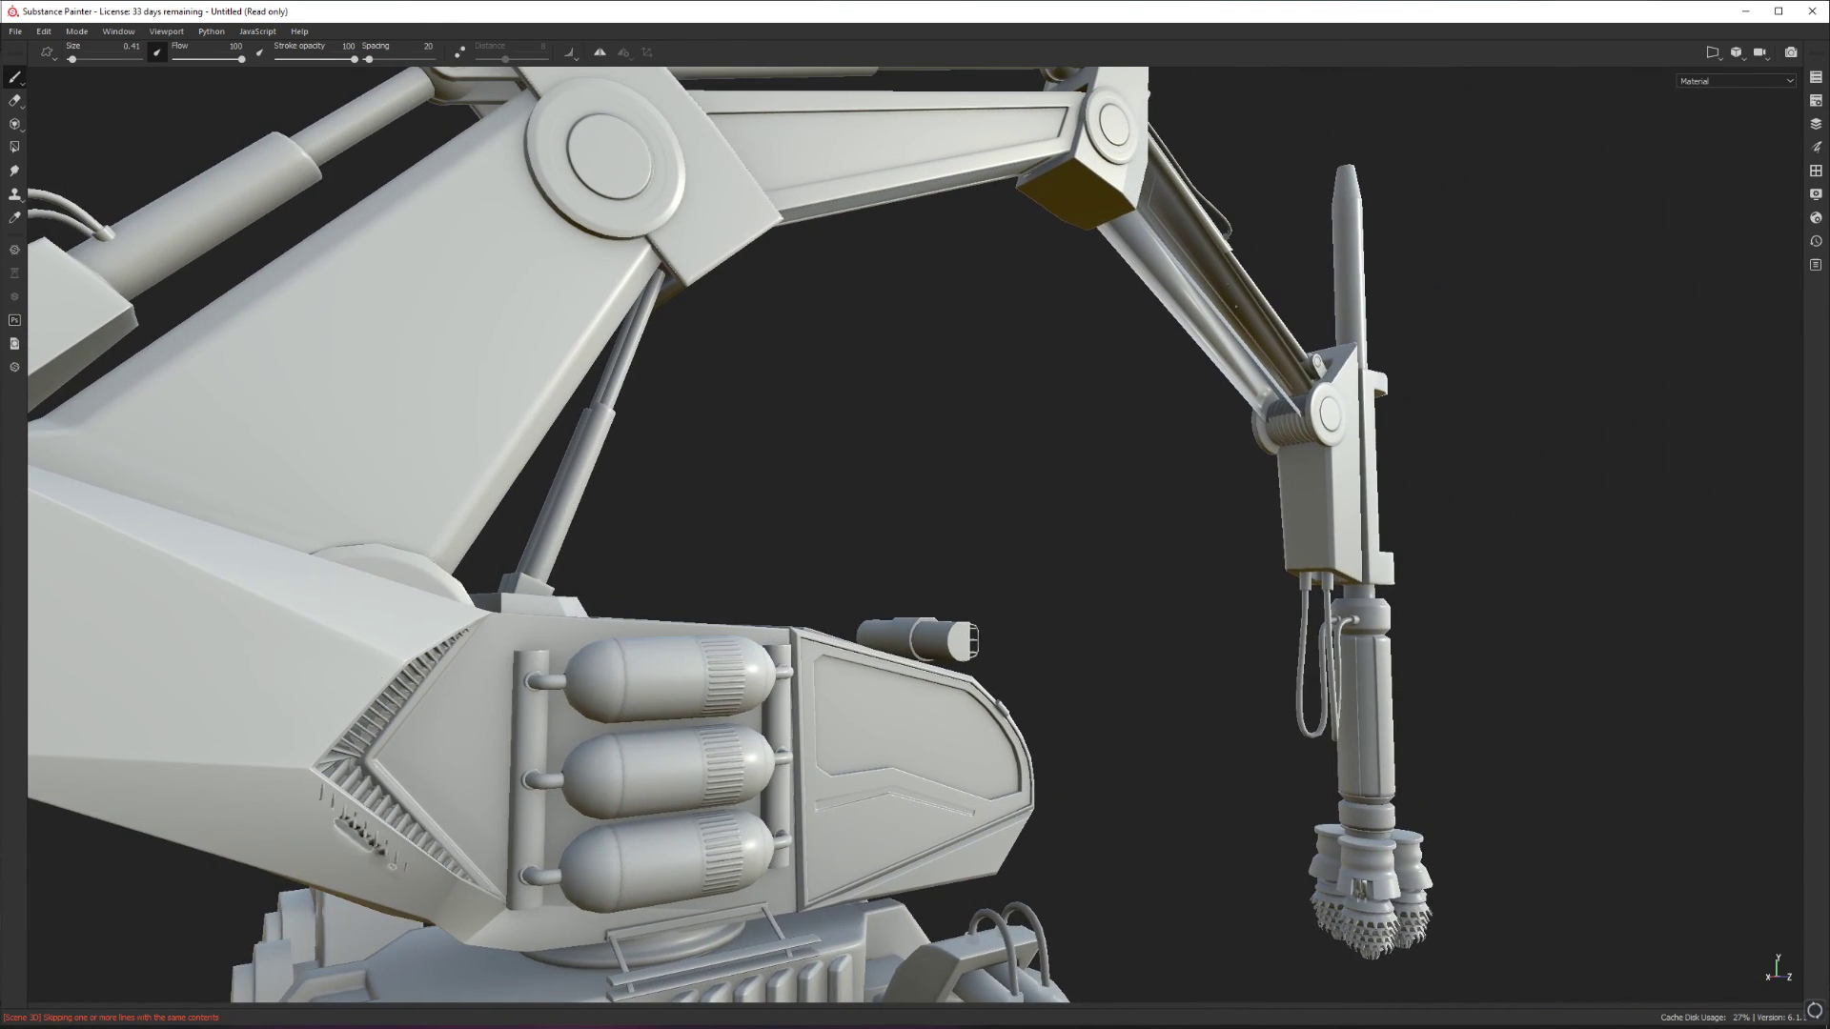
{"action": "scroll", "coordinate": [915, 494], "scroll_direction": "up", "scroll_amount": 2}
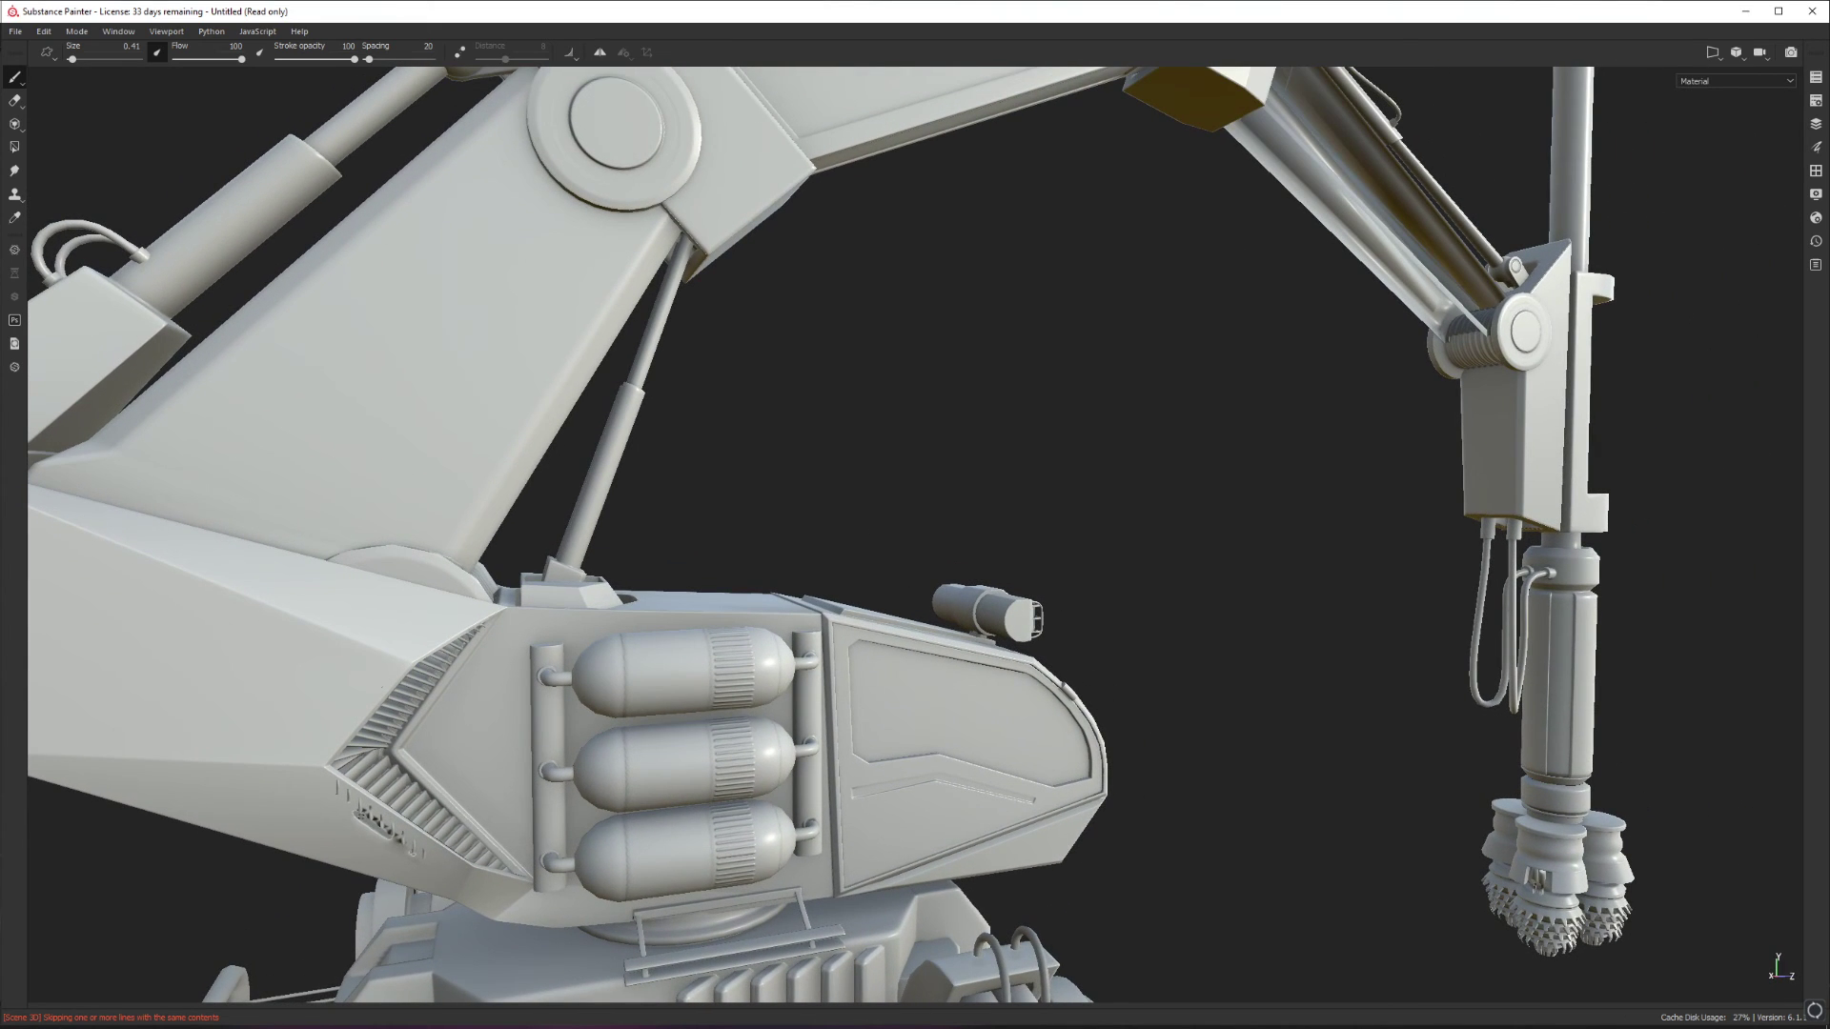
{"action": "scroll", "coordinate": [446, 756], "scroll_direction": "down", "scroll_amount": 4}
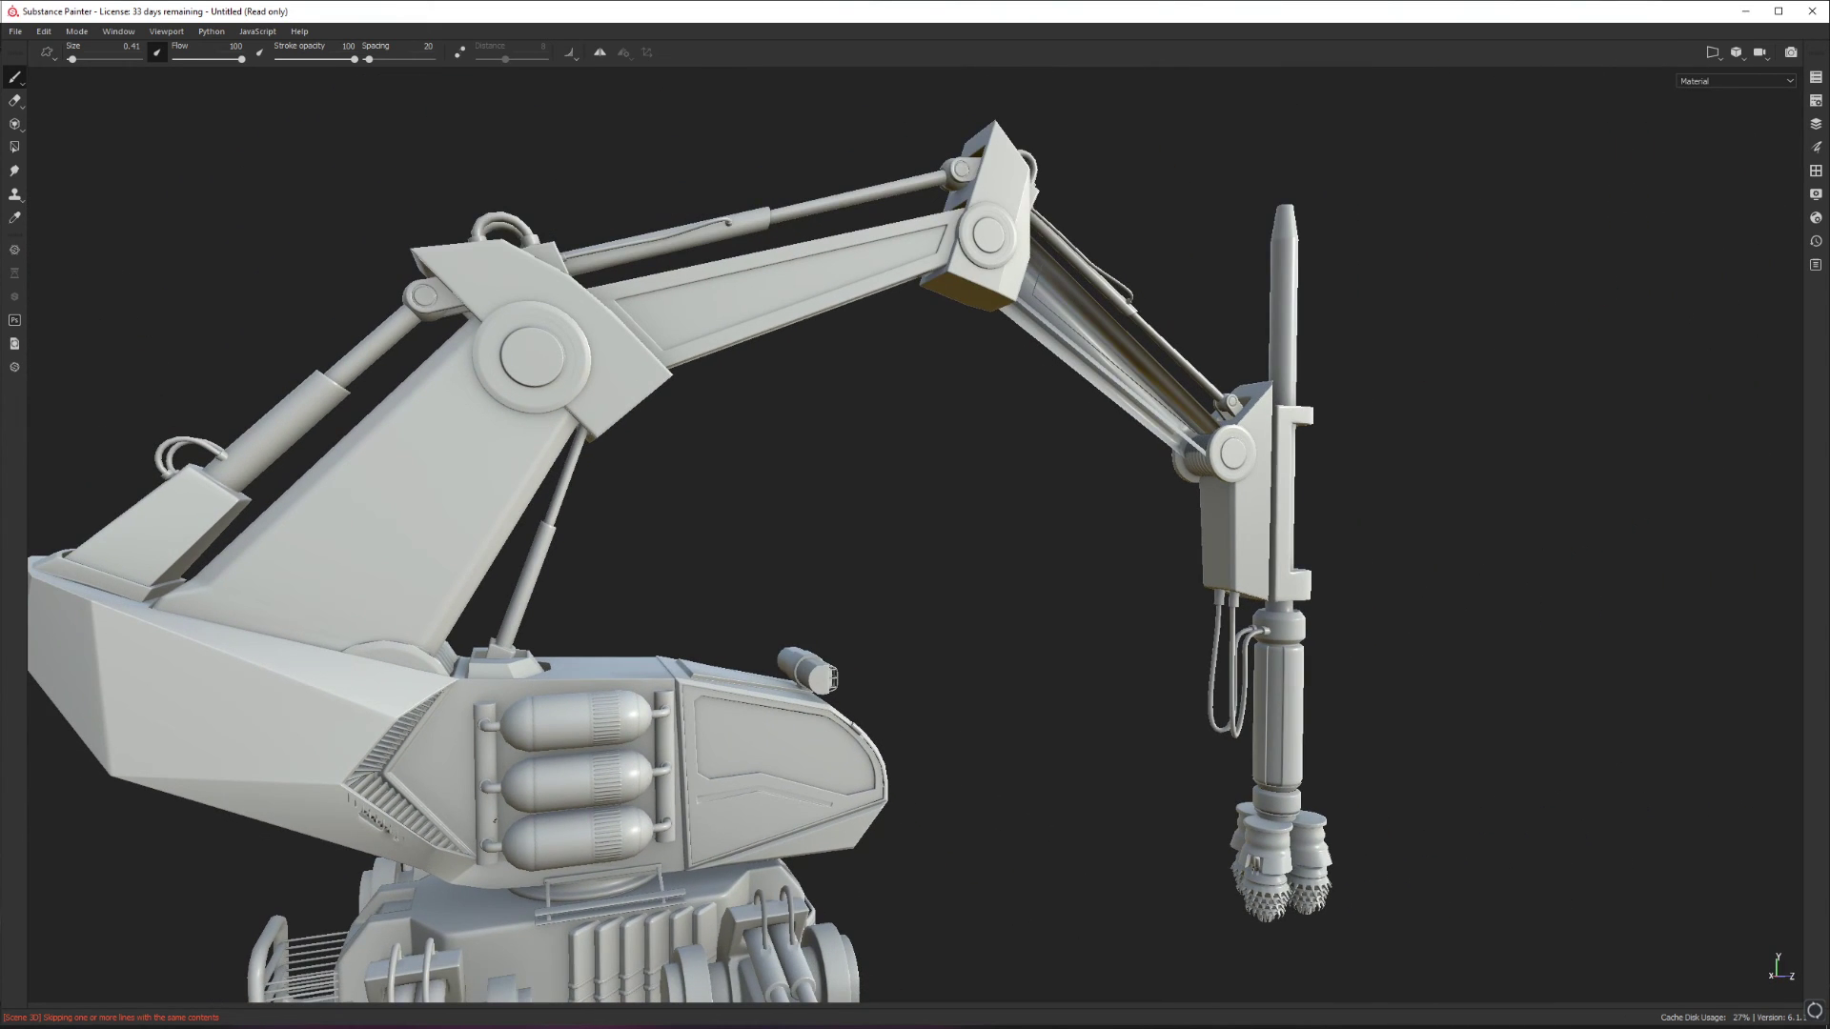
{"action": "left_click_drag", "start_coordinate": [446, 756], "coordinate": [534, 725], "text": "alt"}
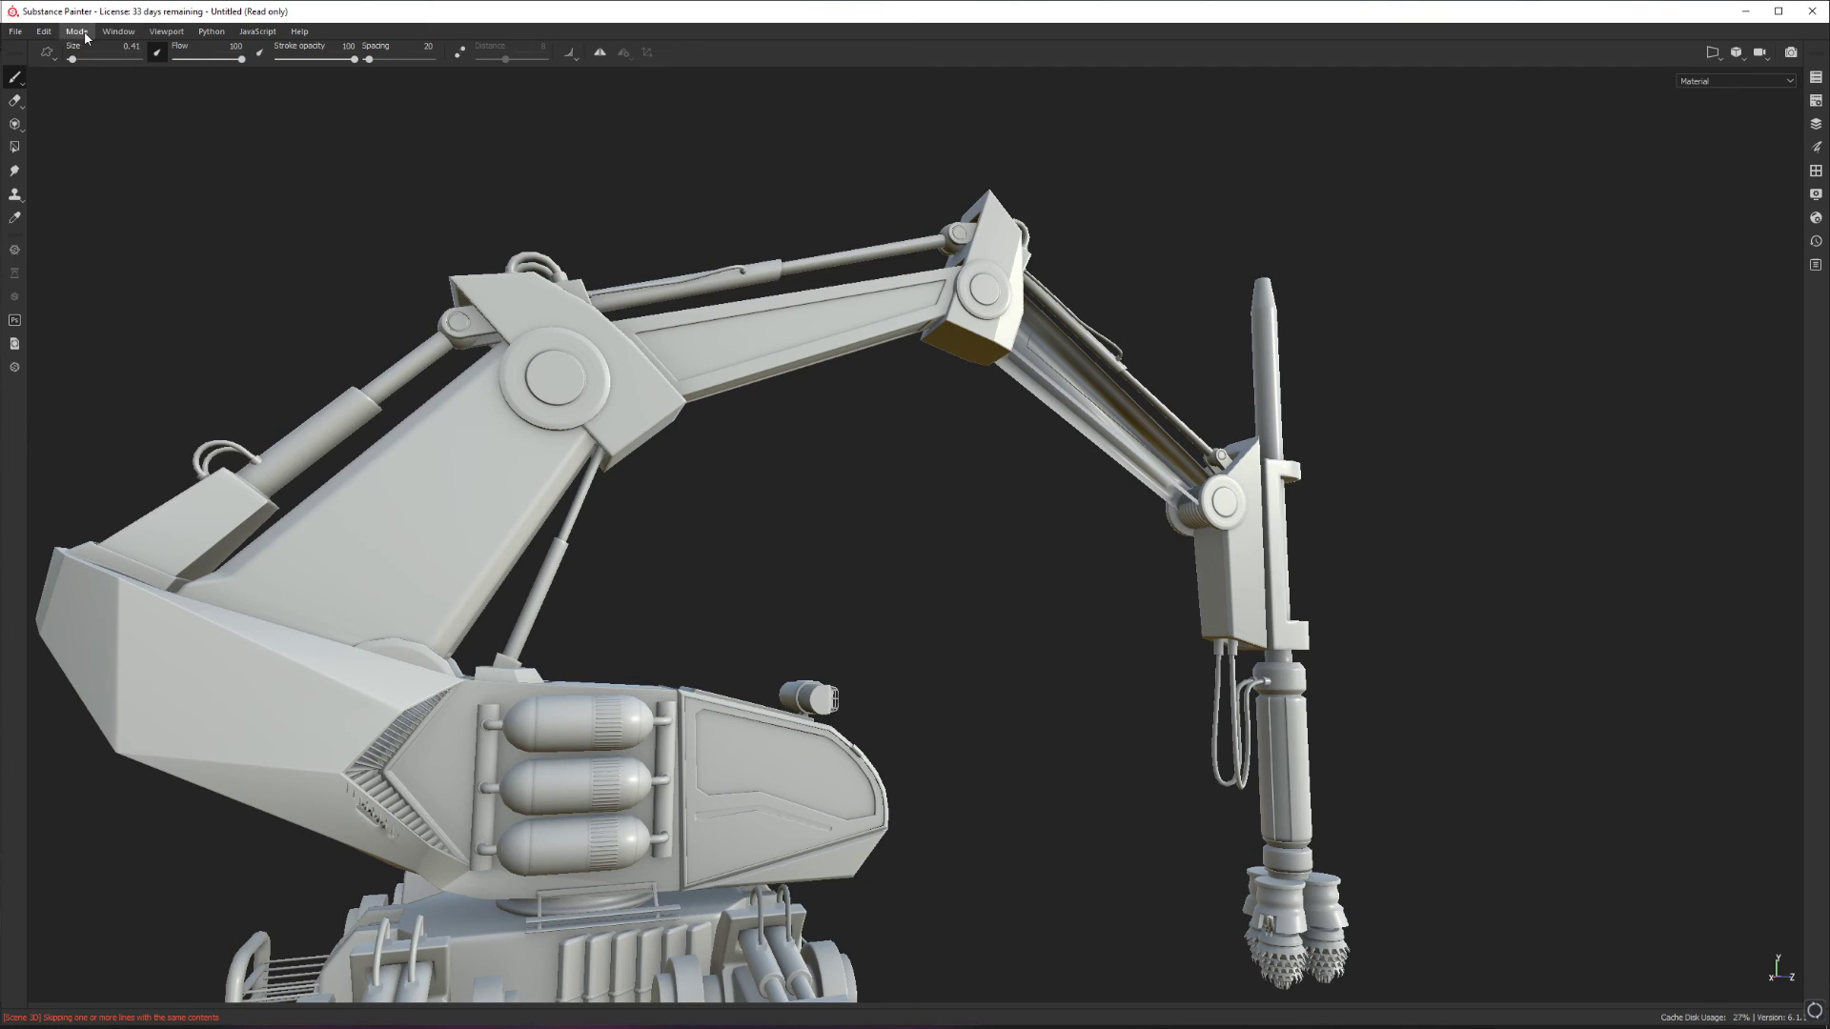
Reload the updated DrillRig_low3 mesh through the project configuration, keeping the OpenGL normal format and preserved stroke positions.
{"action": "left_click", "coordinate": [41, 33]}
{"action": "left_click", "coordinate": [97, 81]}
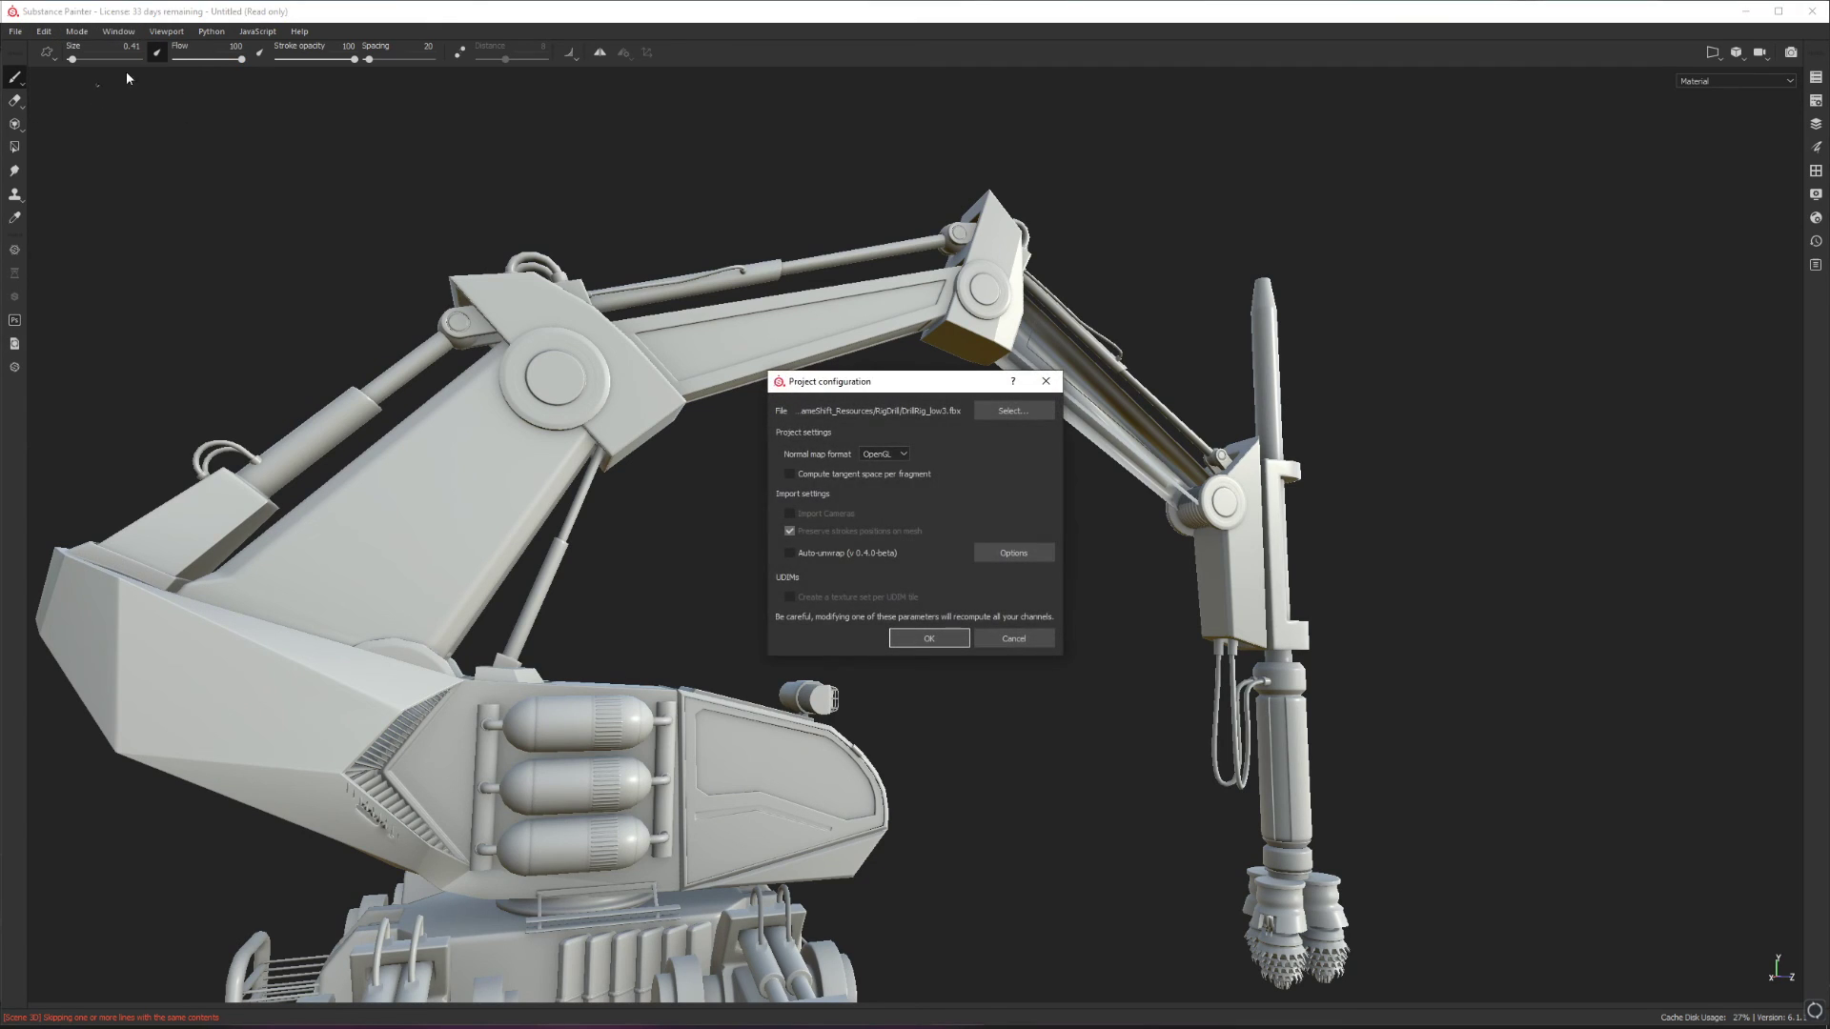
{"action": "left_click", "coordinate": [1012, 416]}
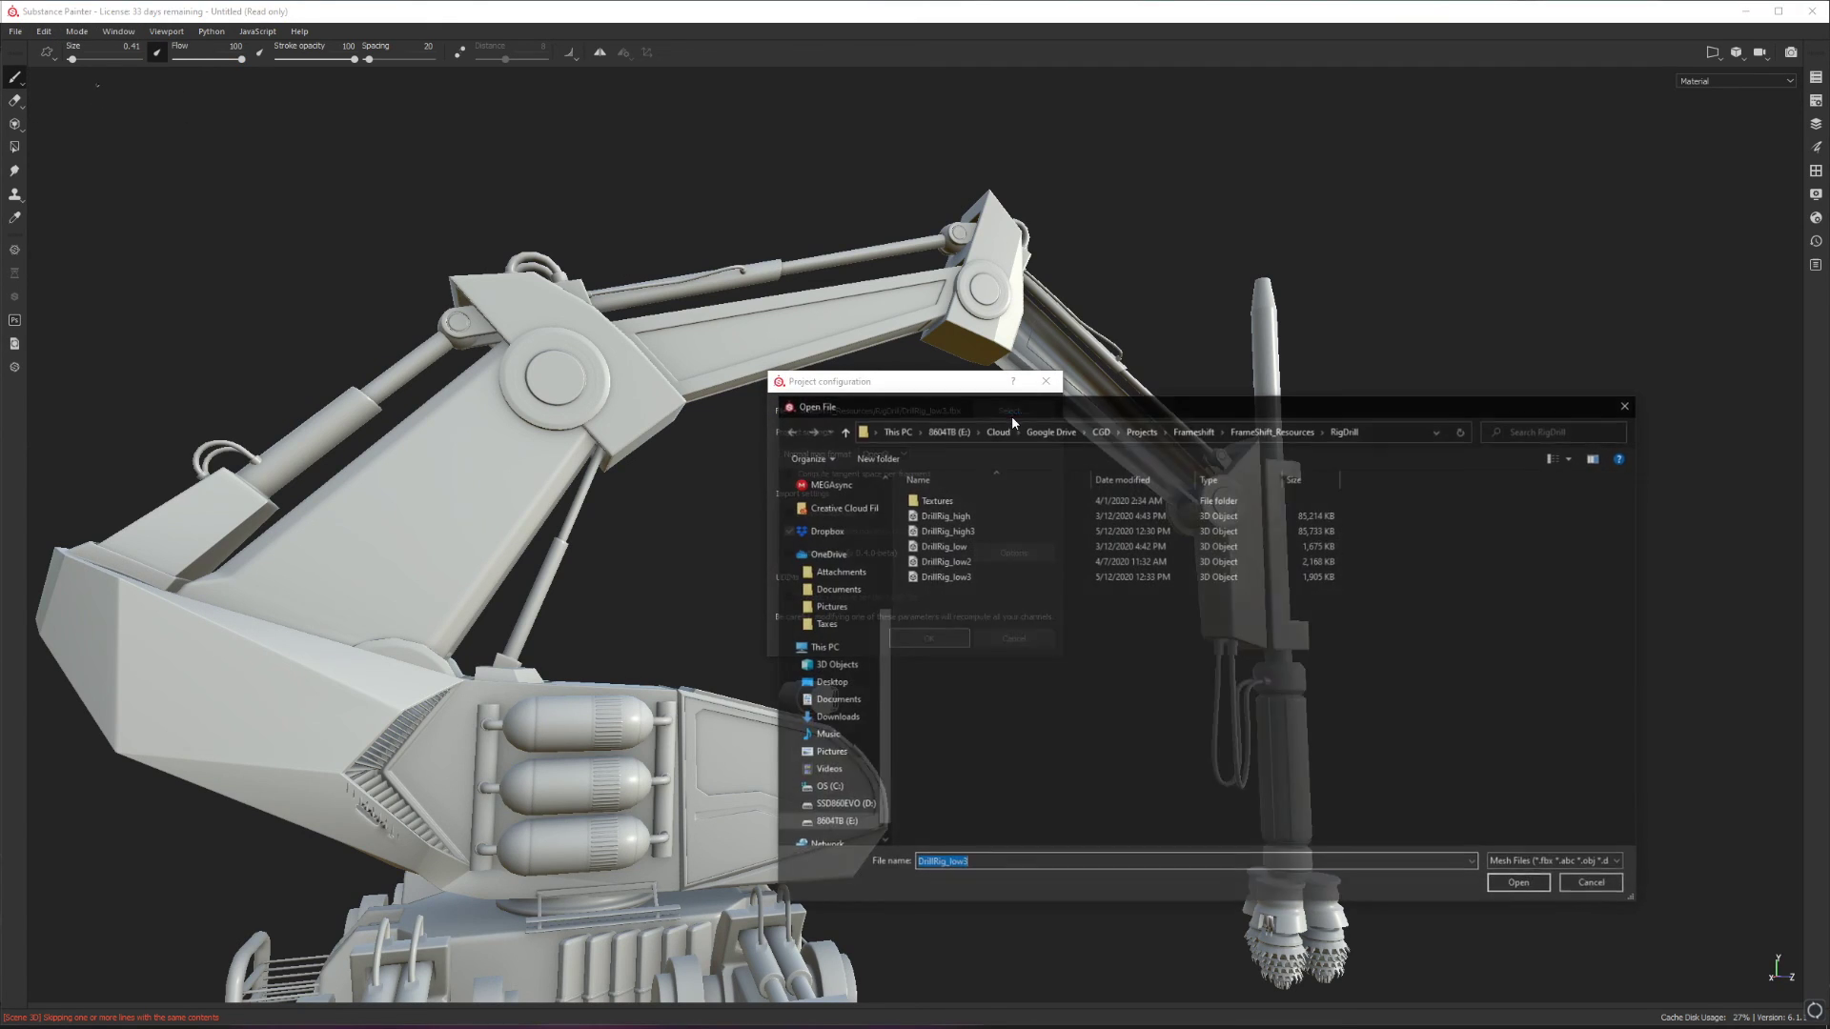
{"action": "double_click", "coordinate": [998, 576]}
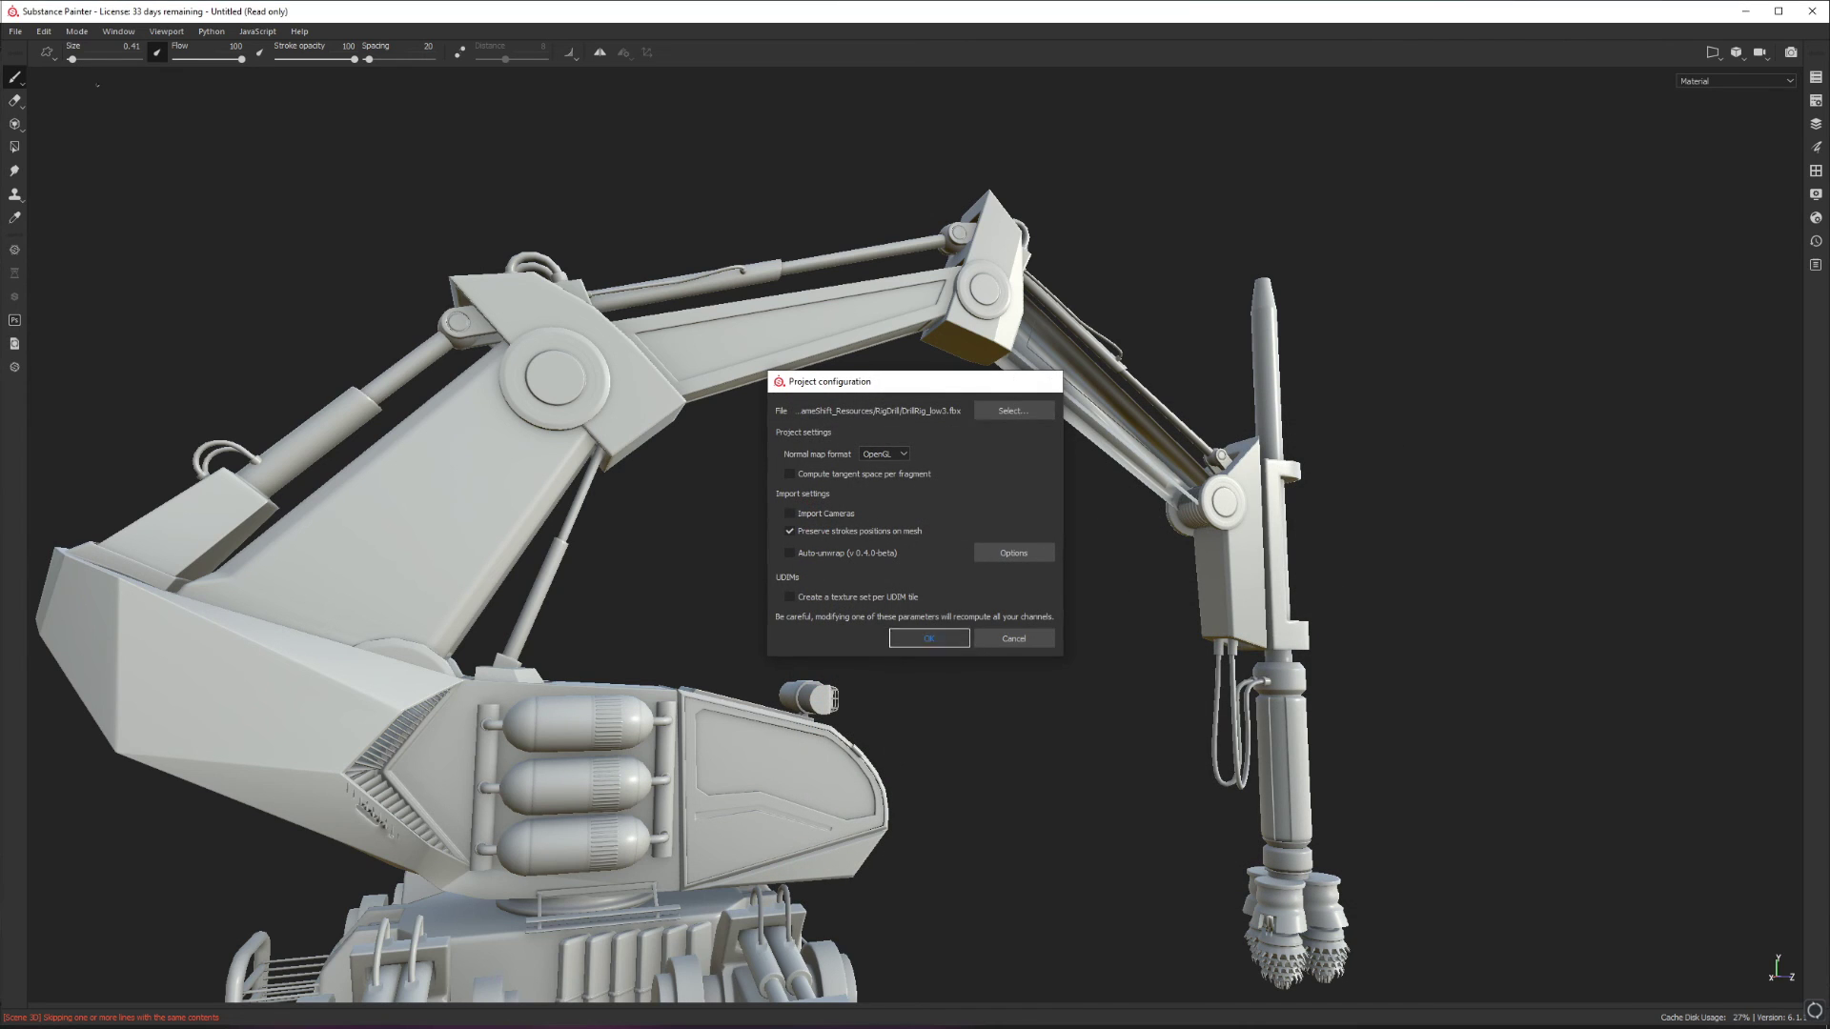
{"action": "left_click", "coordinate": [946, 637]}
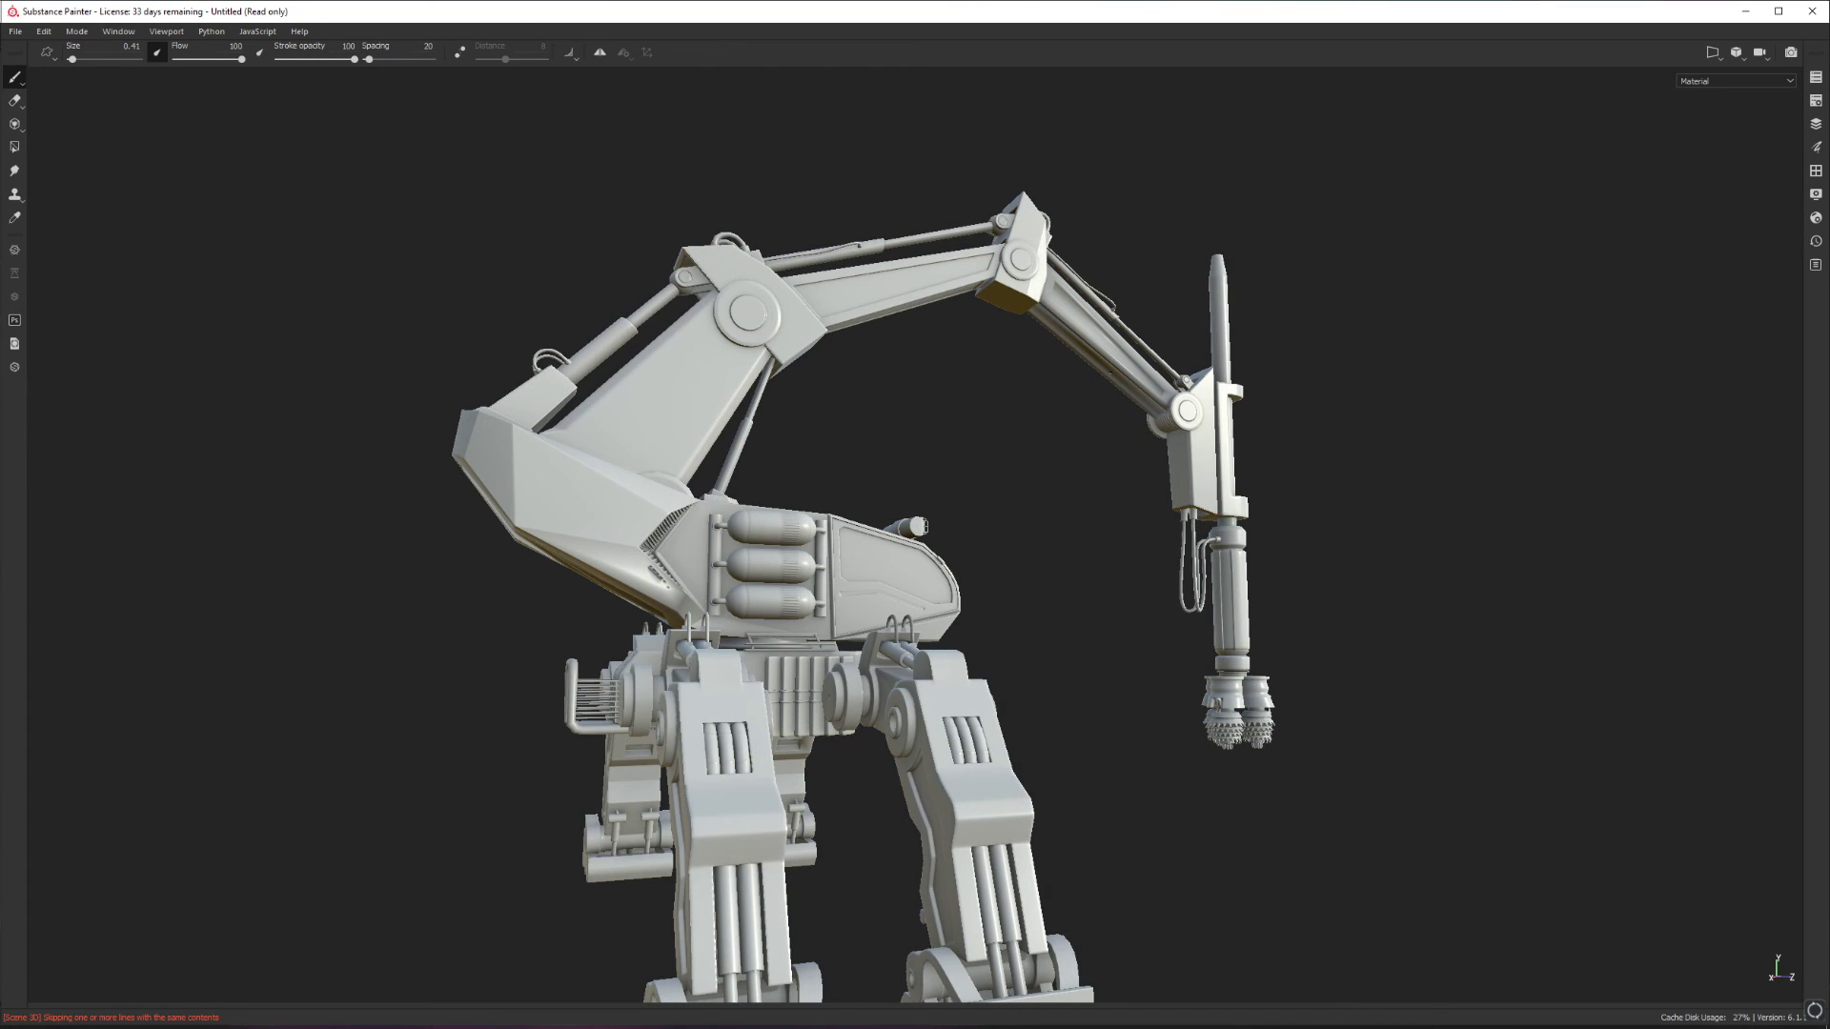
Examine the shading of the reloaded hull, side vent, cabin and arm from several angles, restoring the hidden interface panels.
{"action": "scroll", "coordinate": [1124, 383], "scroll_direction": "up", "scroll_amount": 3}
{"action": "left_click_drag", "start_coordinate": [1125, 400], "coordinate": [970, 450], "text": "alt"}
{"action": "middle_click_drag", "start_coordinate": [812, 510], "coordinate": [1164, 451], "text": "alt"}
{"action": "scroll", "coordinate": [1165, 451], "scroll_direction": "up", "scroll_amount": 1}
{"action": "scroll", "coordinate": [1127, 466], "scroll_direction": "down", "scroll_amount": 2}
{"action": "left_click_drag", "start_coordinate": [1127, 466], "coordinate": [1211, 379], "text": "alt"}
{"action": "right_click_drag", "start_coordinate": [1210, 380], "coordinate": [1161, 417], "text": "alt"}
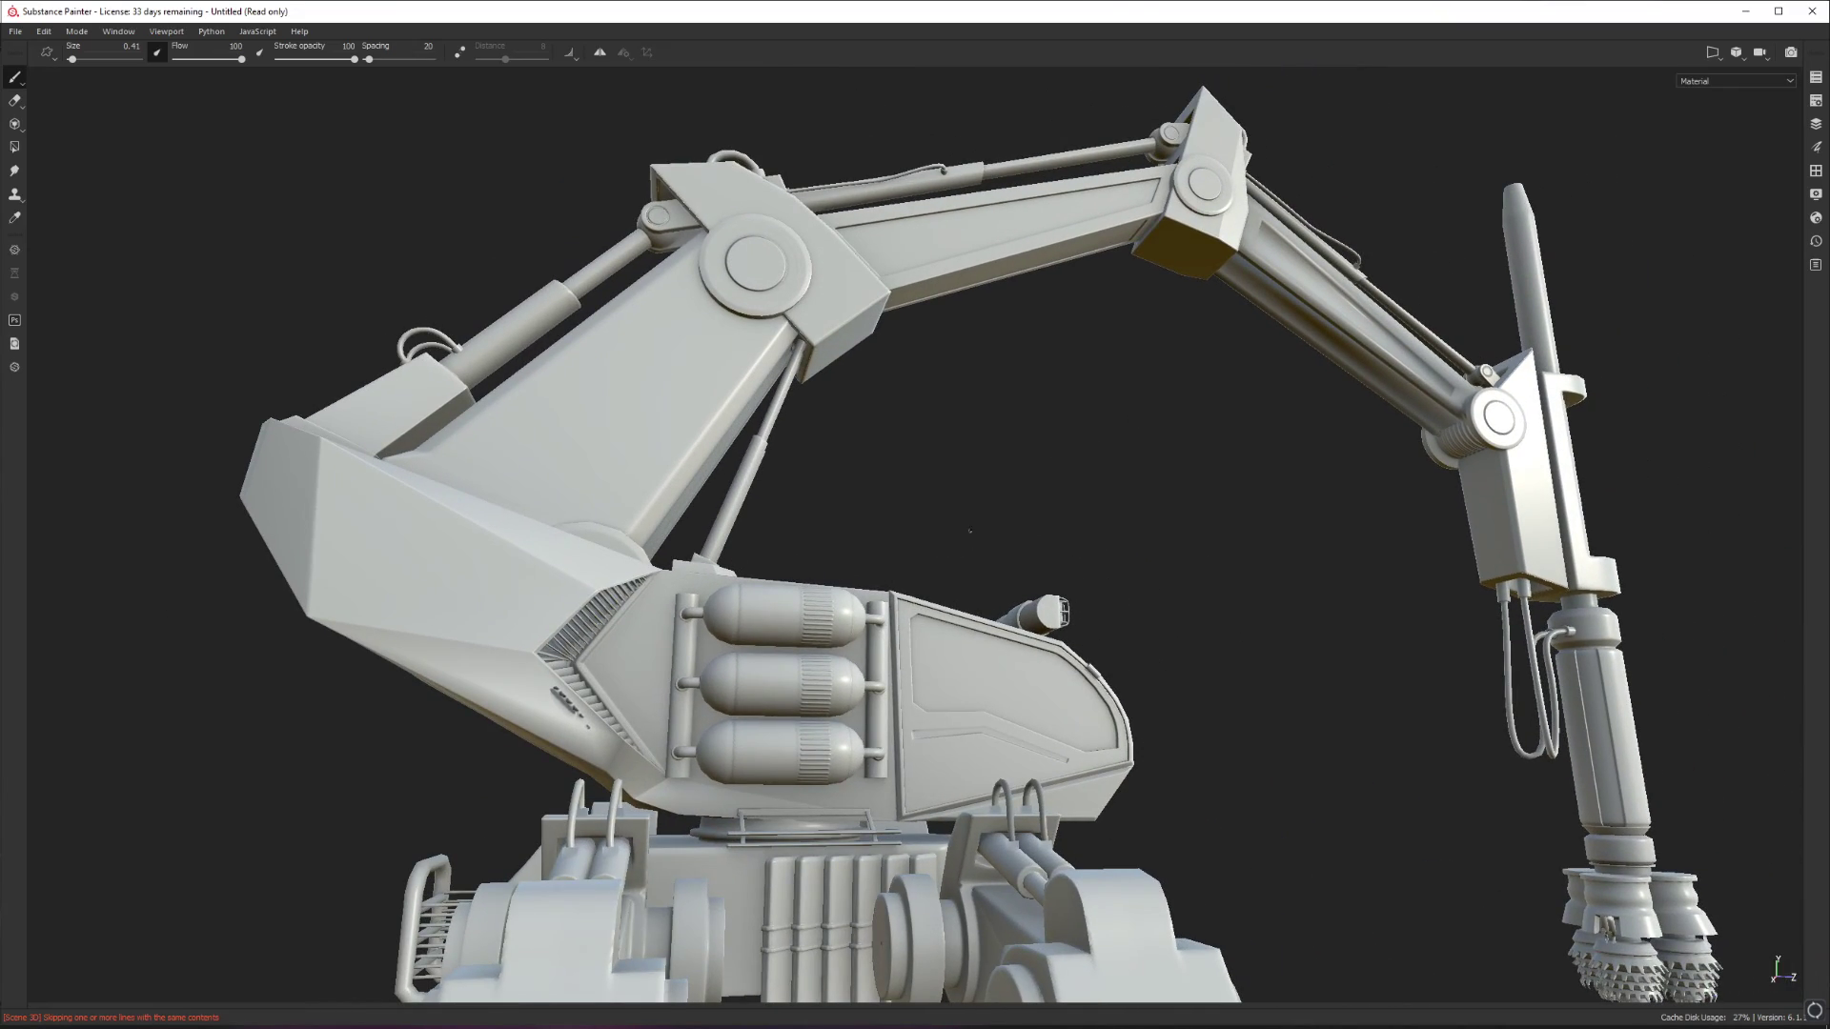
{"action": "left_click_drag", "start_coordinate": [584, 712], "coordinate": [659, 765], "text": "alt"}
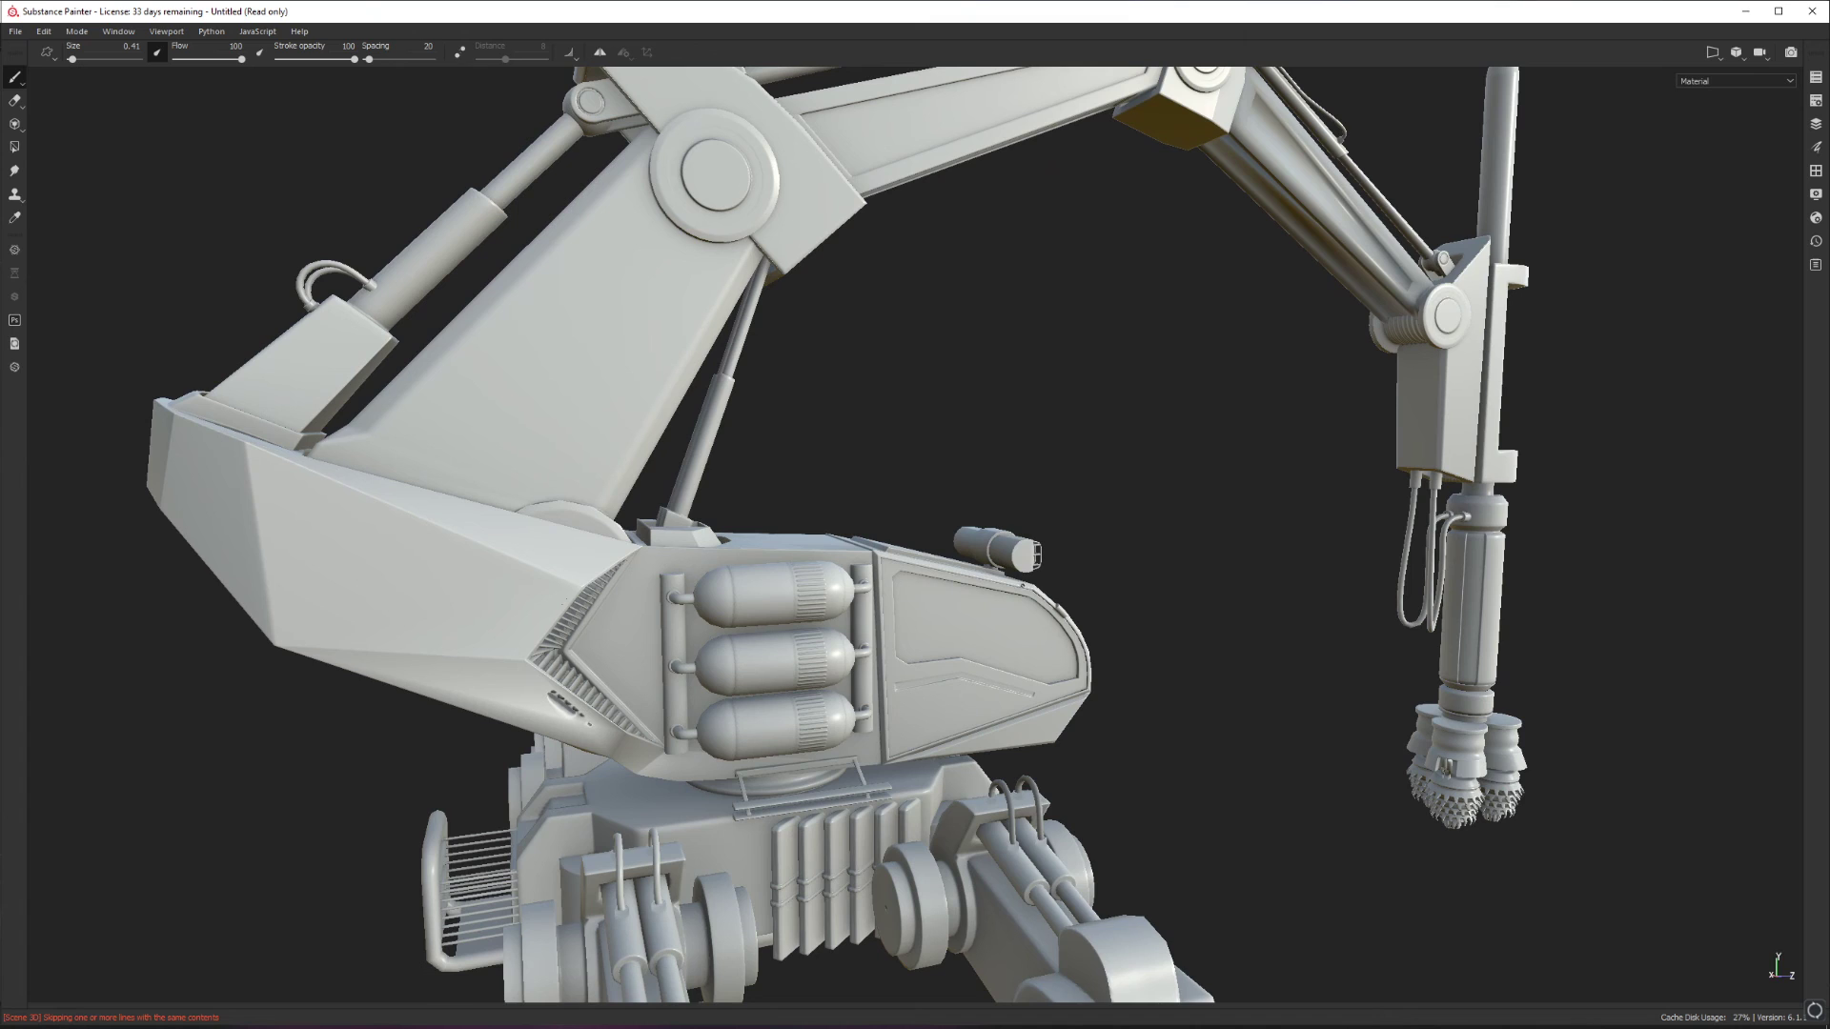
{"action": "middle_click_drag", "start_coordinate": [1018, 585], "coordinate": [761, 685], "text": "alt"}
{"action": "scroll", "coordinate": [764, 686], "scroll_direction": "down", "scroll_amount": 3}
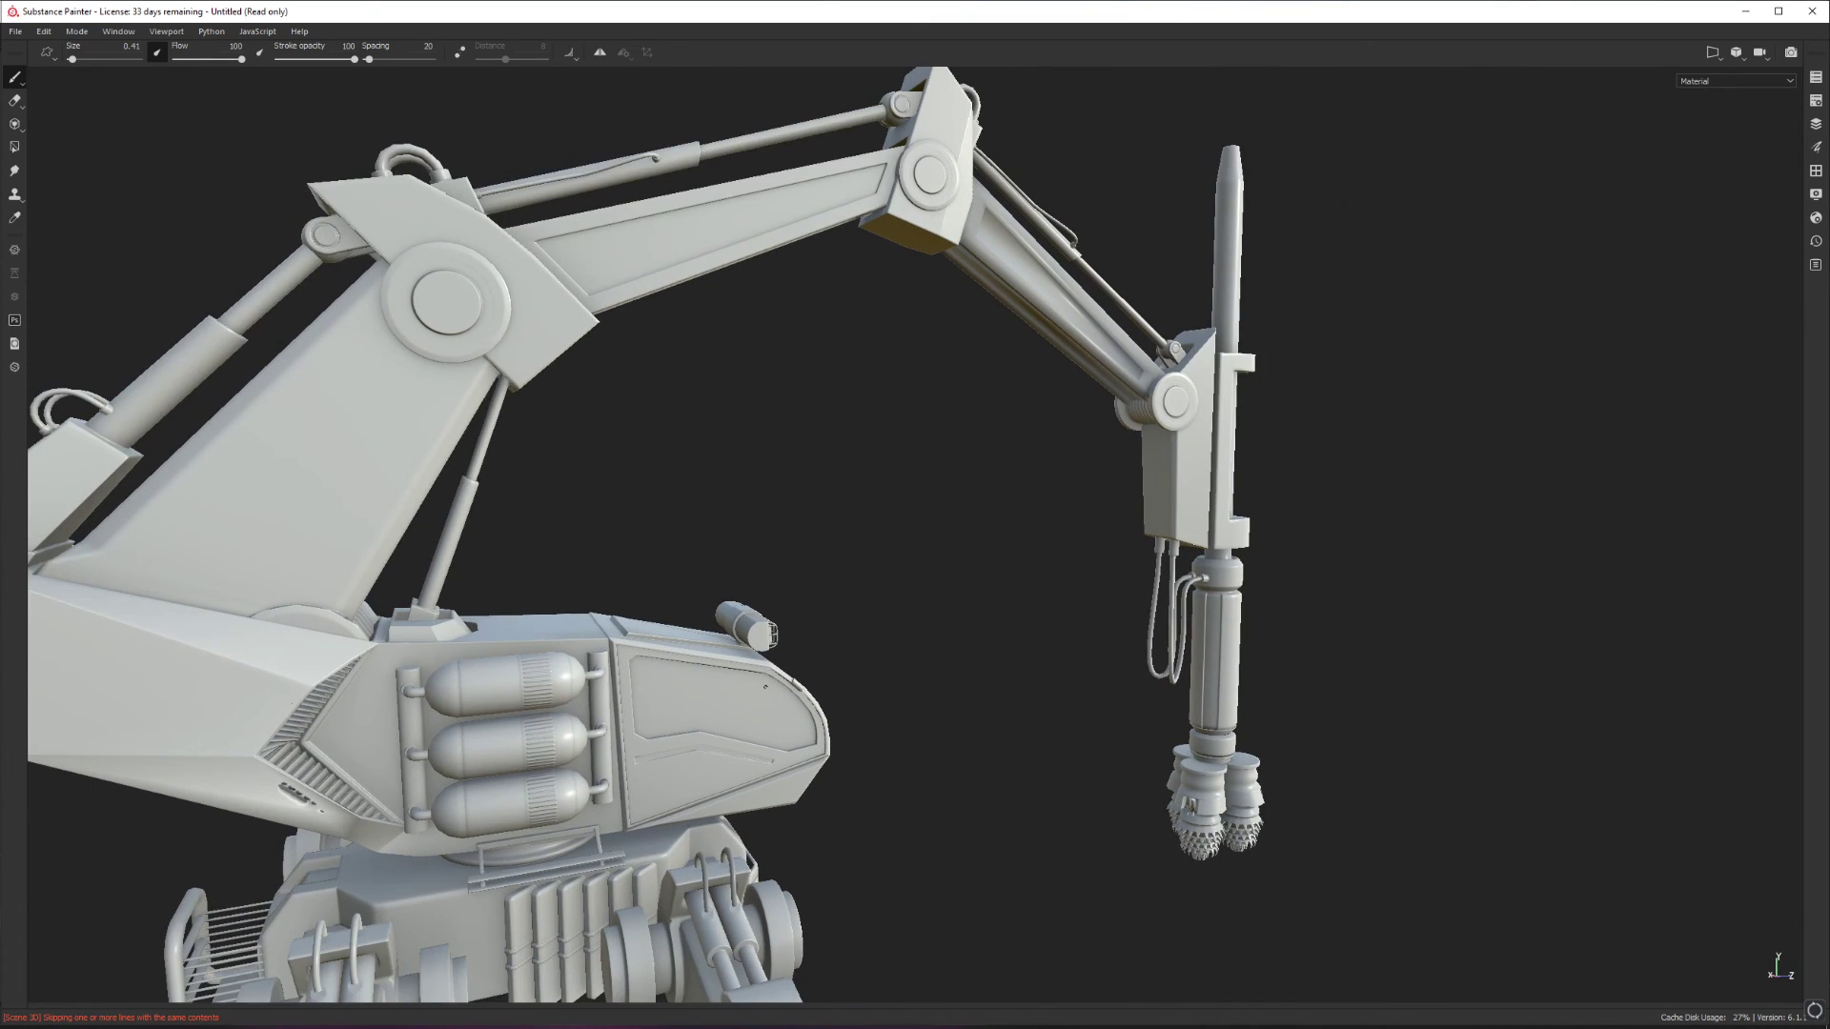
{"action": "left_click_drag", "start_coordinate": [764, 686], "coordinate": [831, 687], "text": "alt"}
{"action": "key", "text": "Tab"}
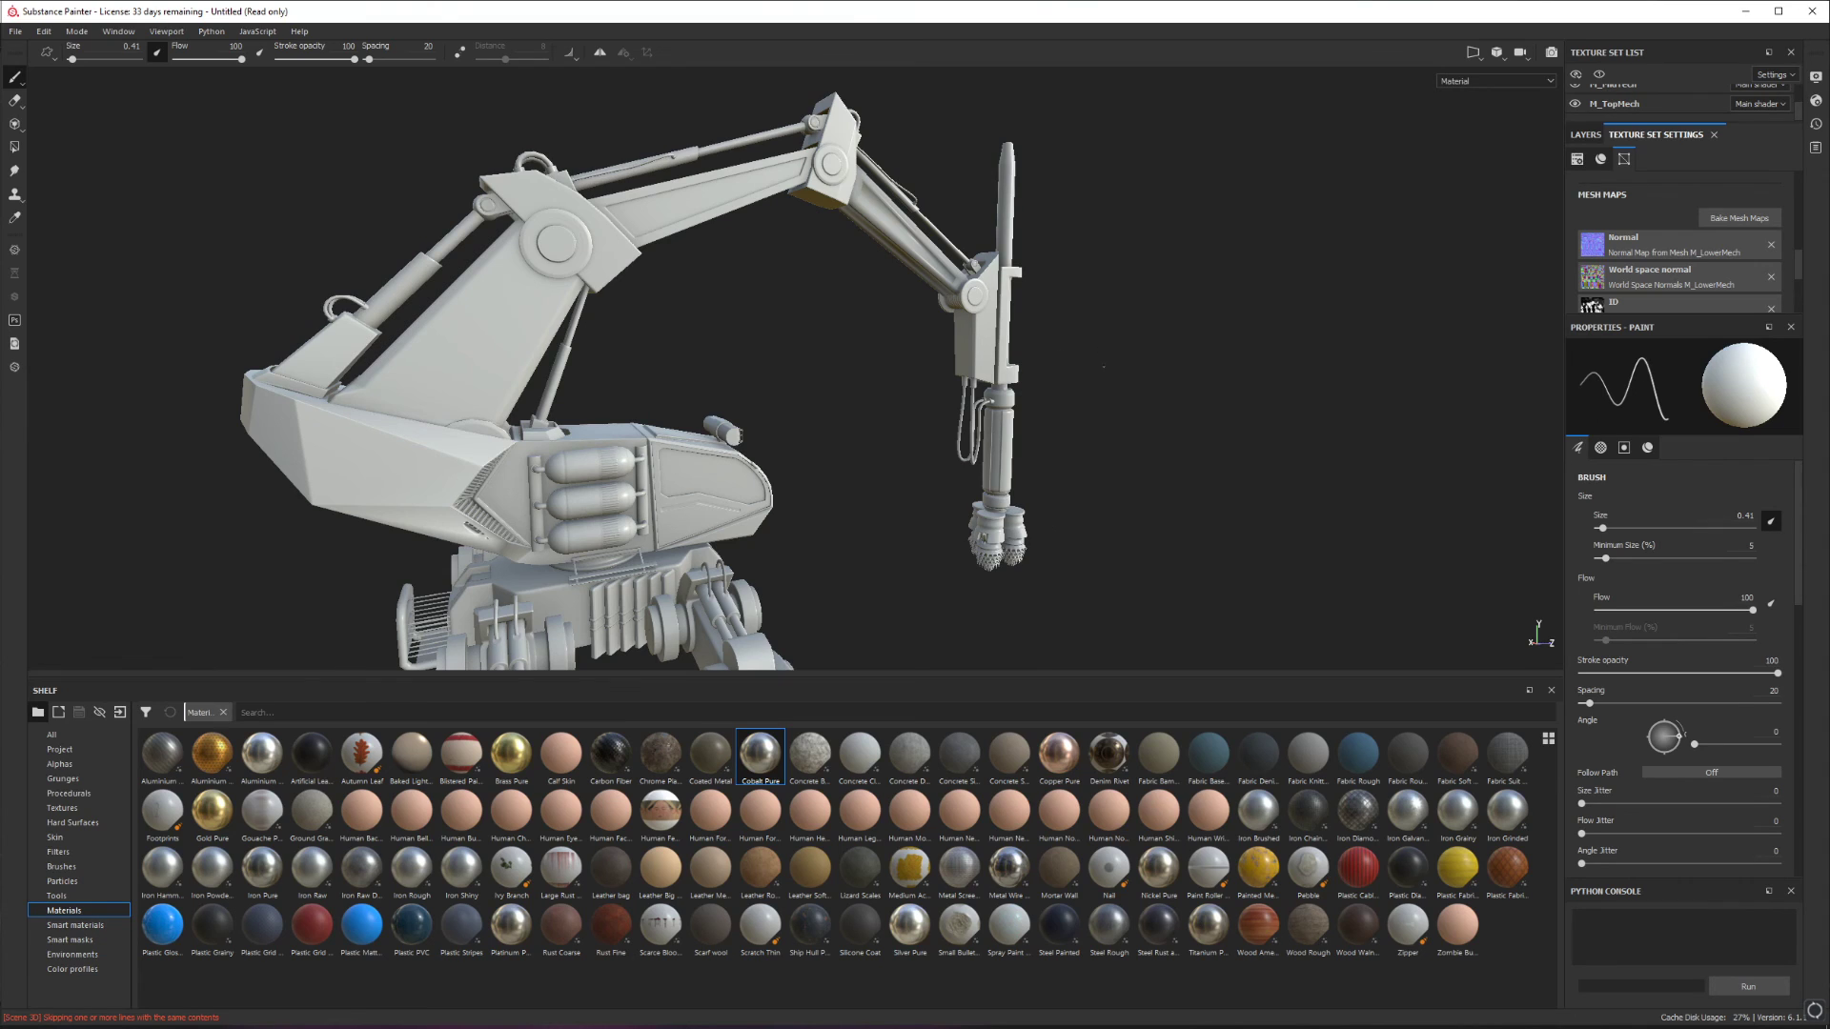
{"action": "left_click_drag", "start_coordinate": [706, 502], "coordinate": [748, 484], "text": "alt"}
{"action": "scroll", "coordinate": [748, 484], "scroll_direction": "up", "scroll_amount": 3}
{"action": "middle_click_drag", "start_coordinate": [779, 429], "coordinate": [812, 489], "text": "alt"}
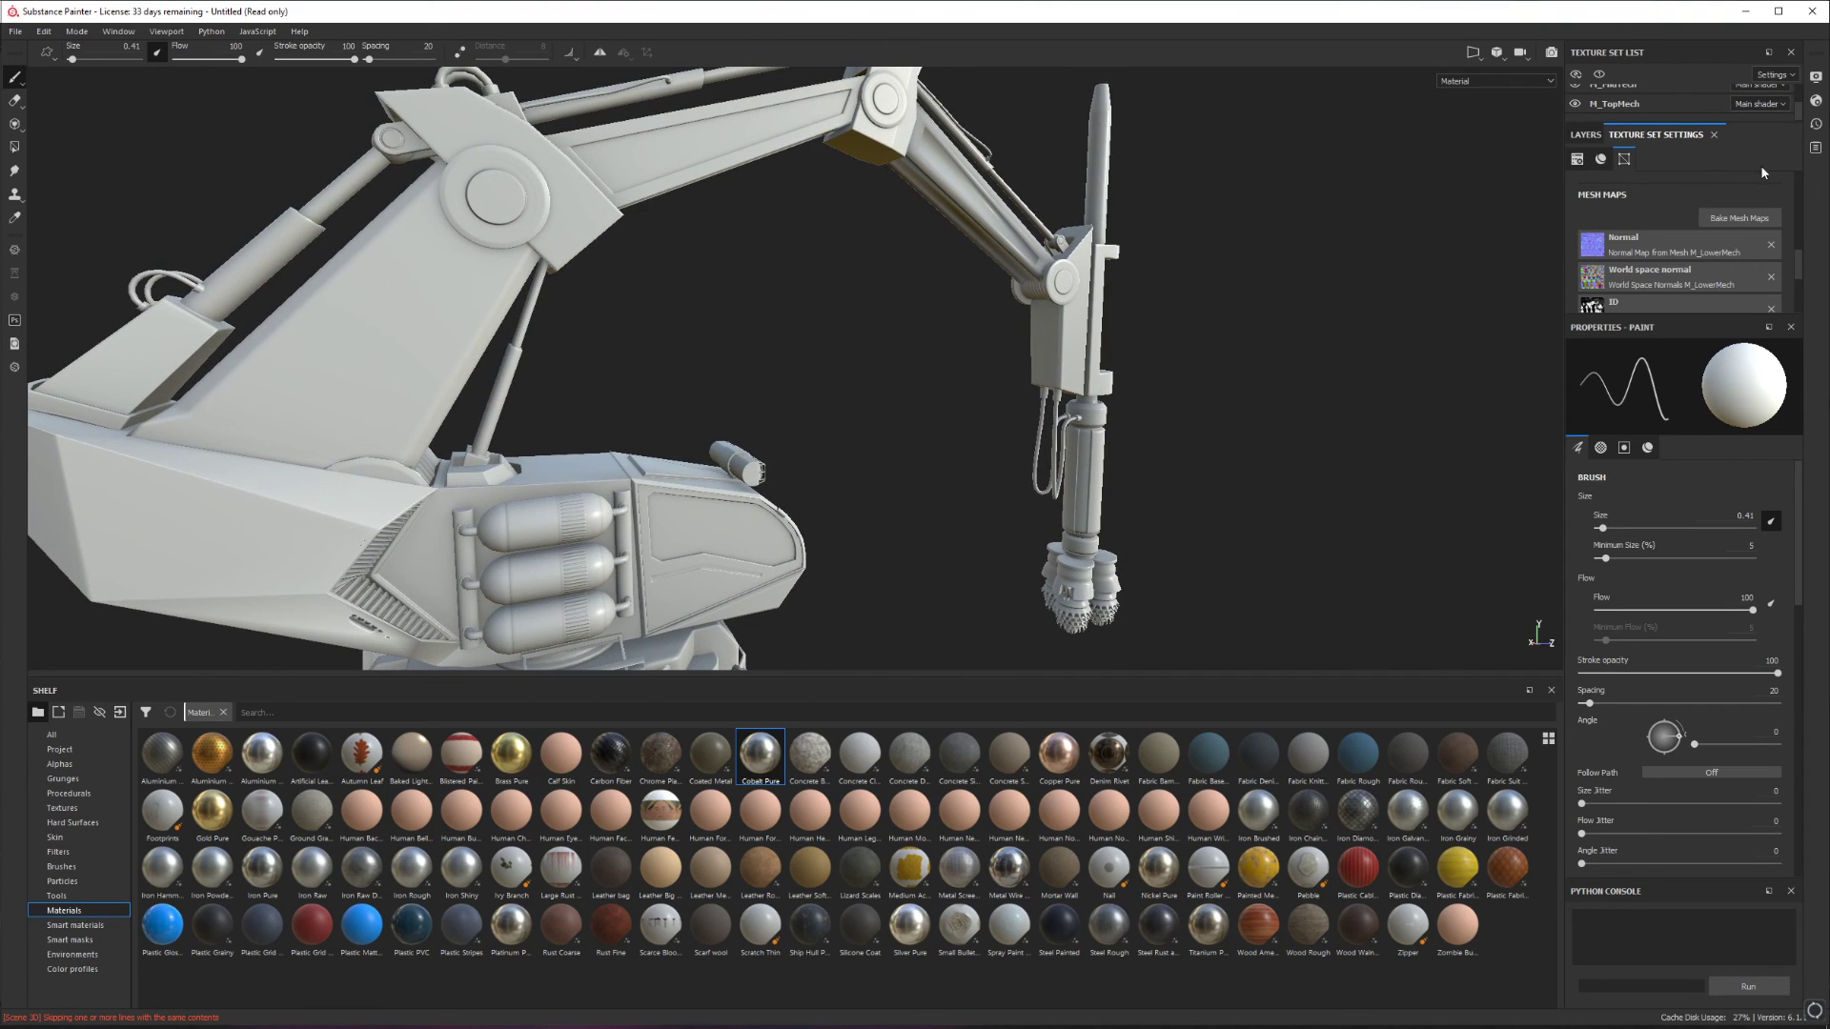
Bake all mesh maps for the M_TopMech texture set at 2048 output size.
{"action": "left_click", "coordinate": [1621, 102]}
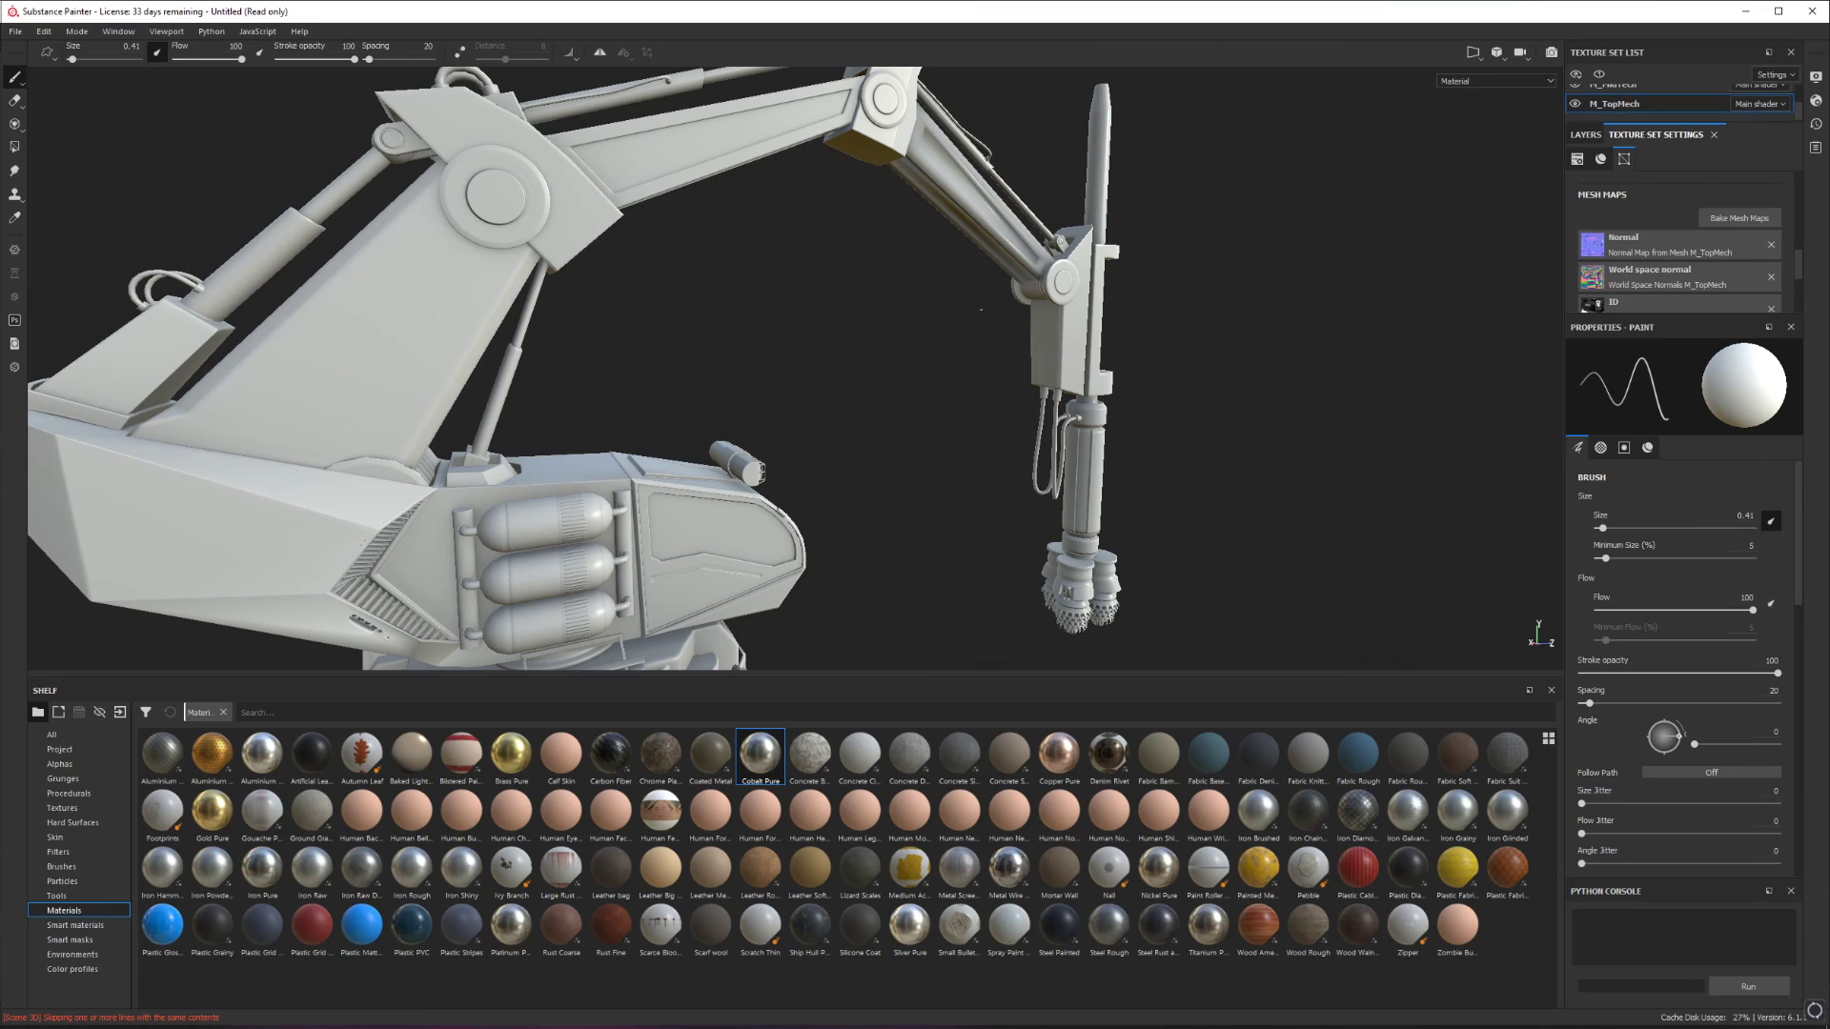
{"action": "scroll", "coordinate": [1750, 121], "scroll_direction": "up", "scroll_amount": 2}
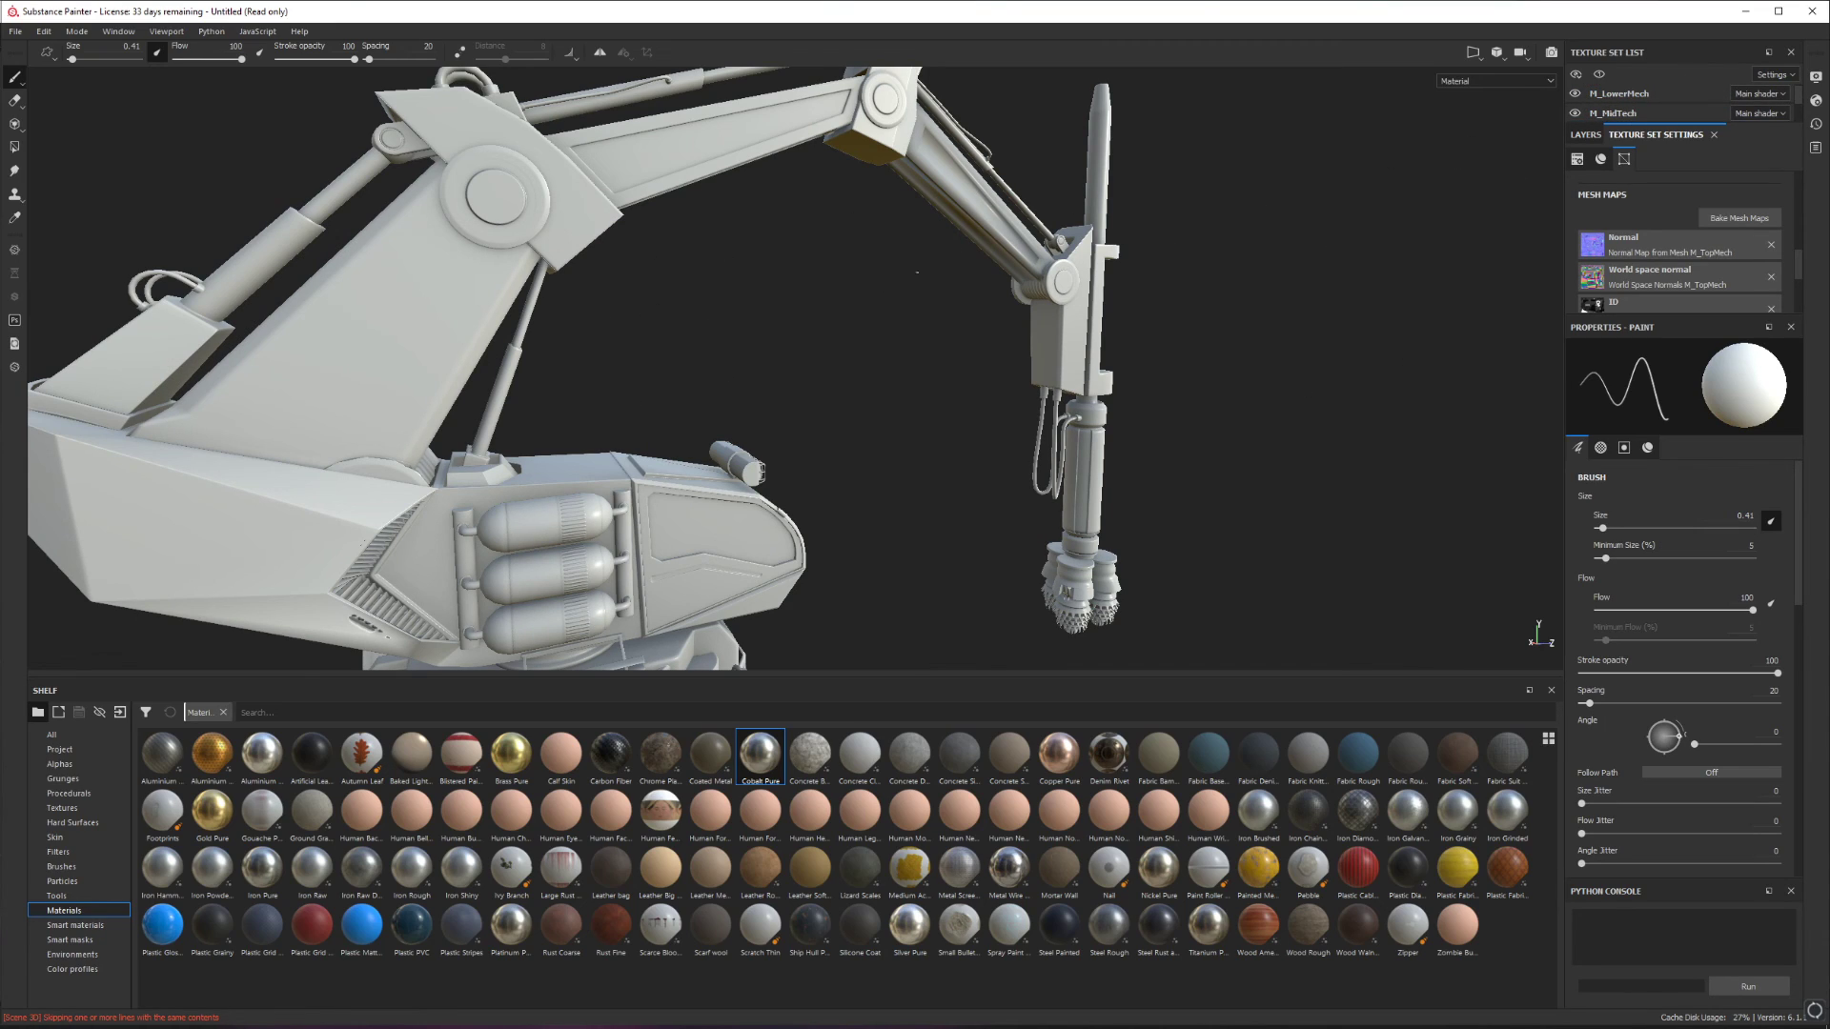
{"action": "left_click", "coordinate": [1739, 218]}
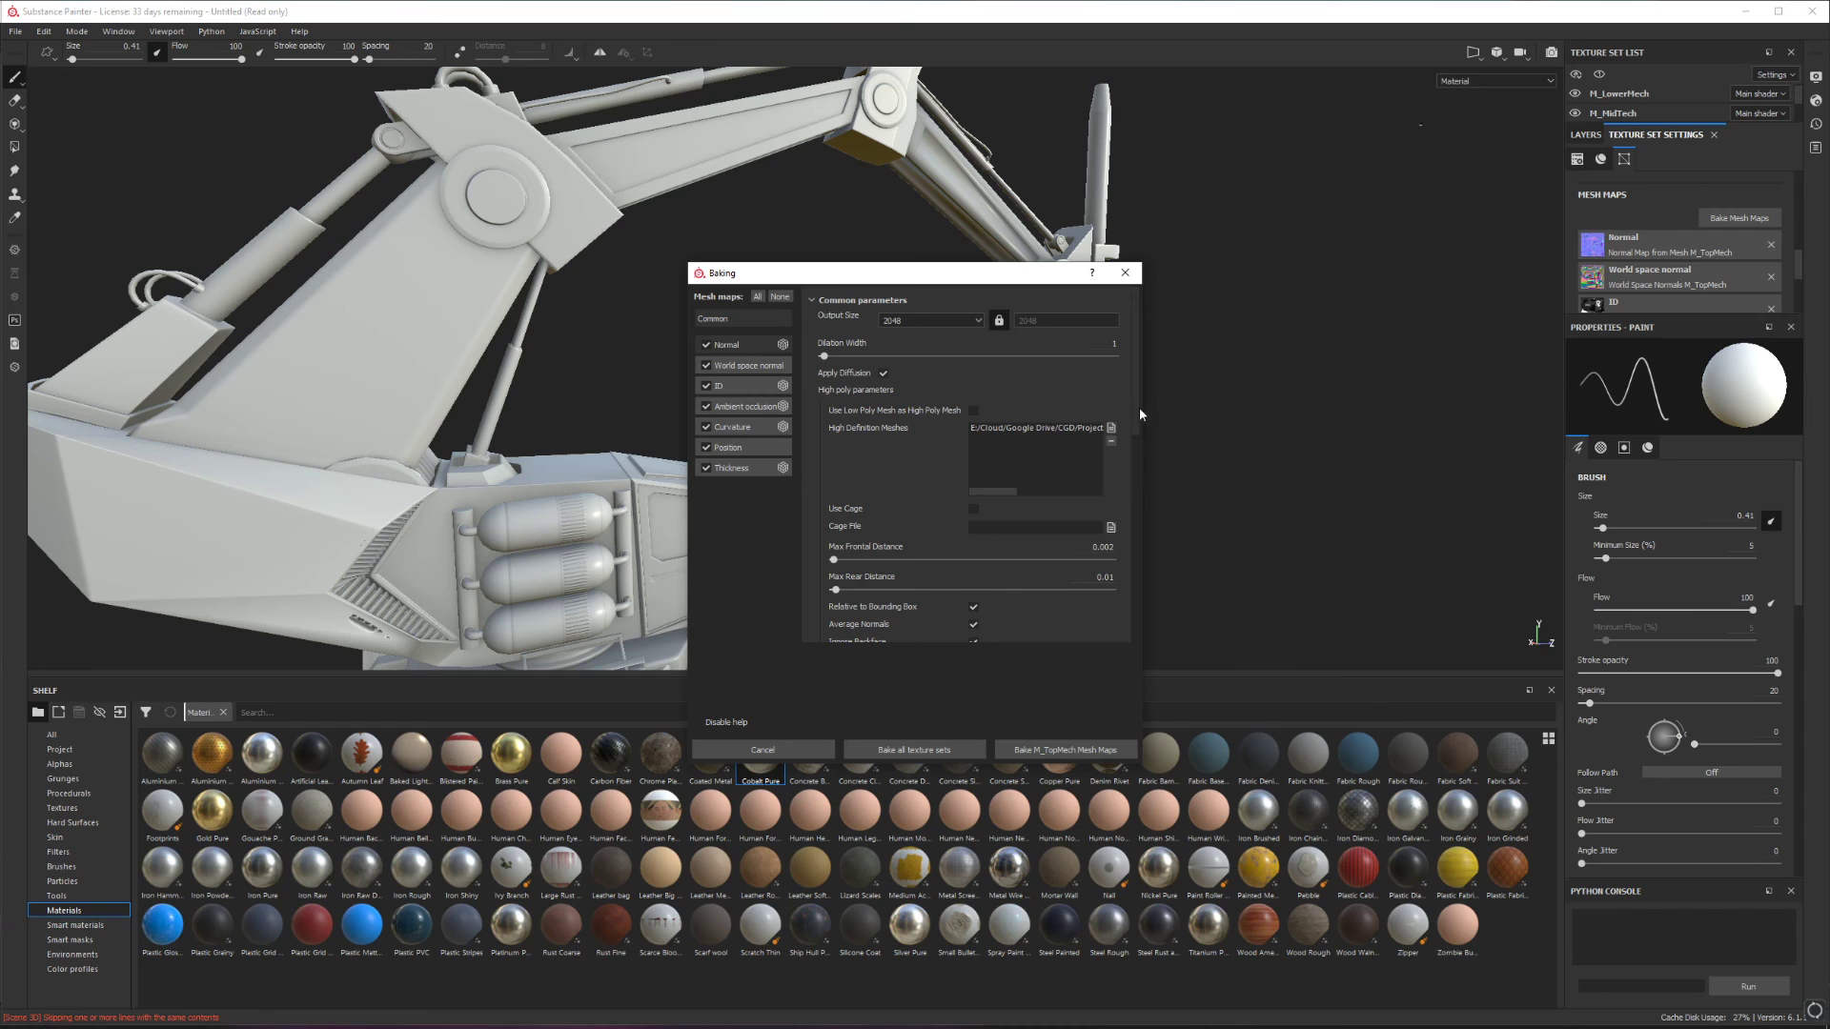
{"action": "left_click", "coordinate": [1066, 751]}
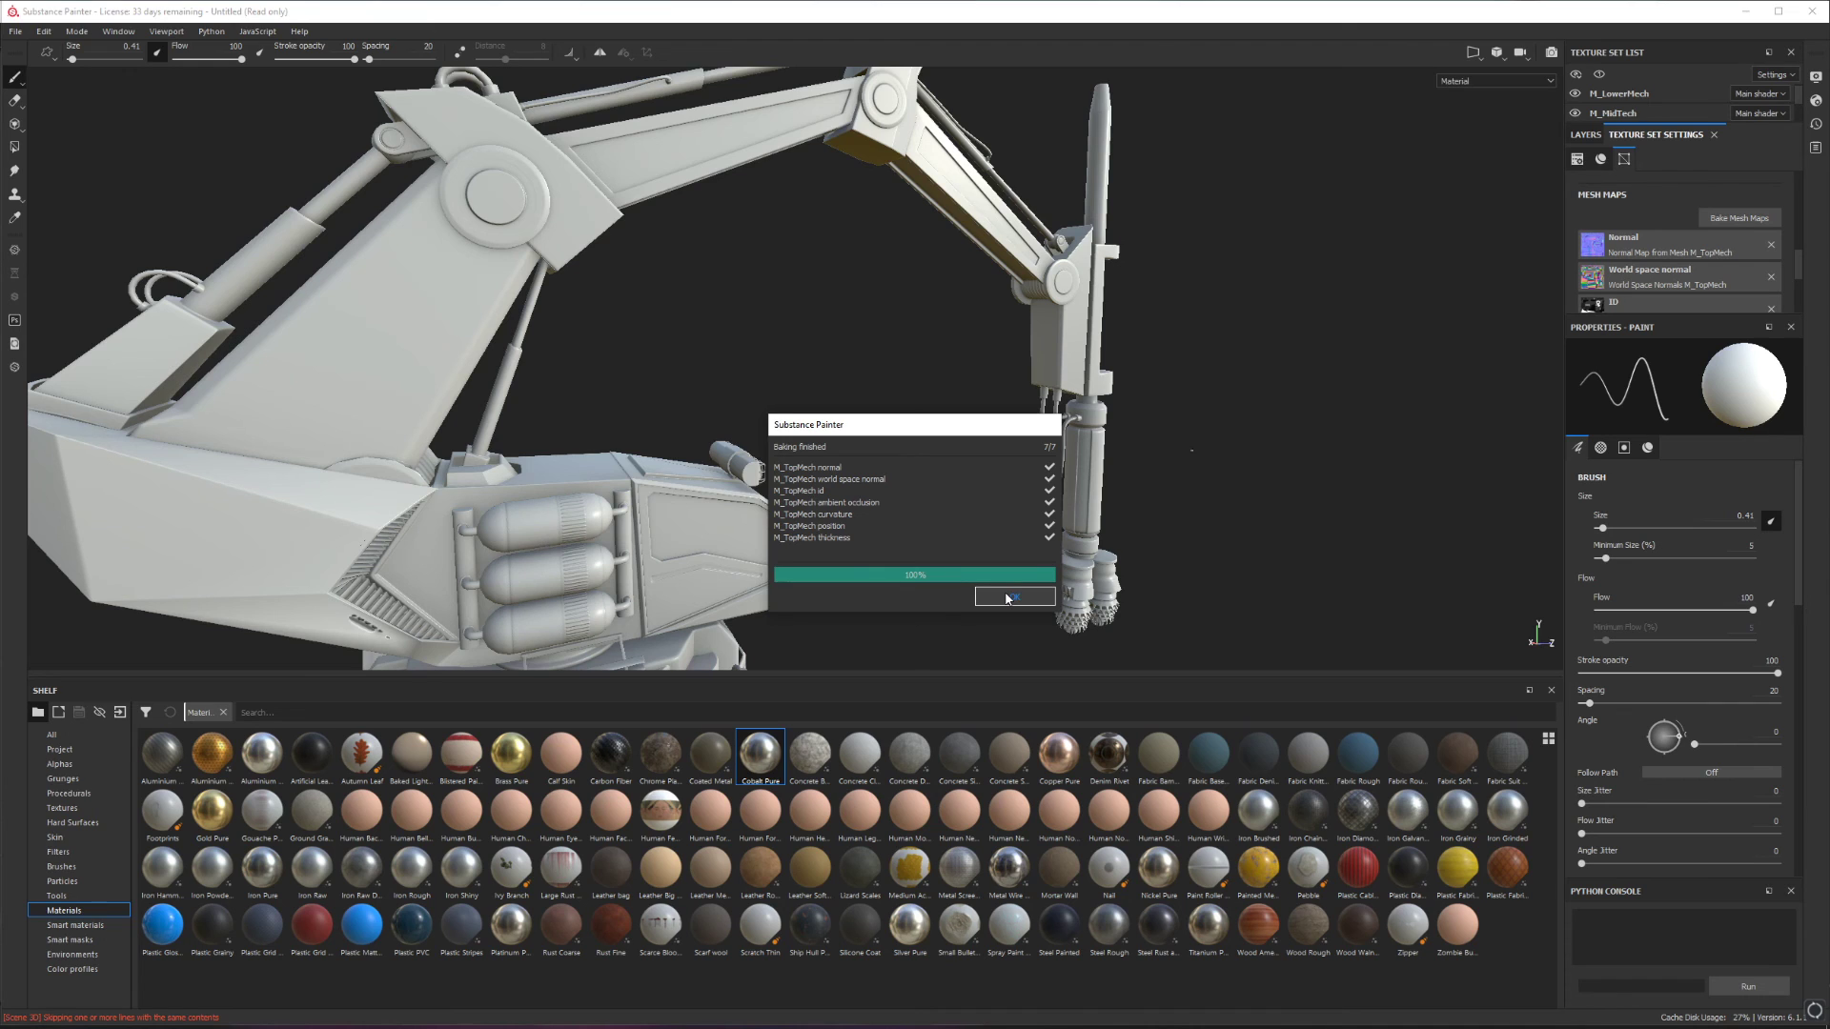
{"action": "left_click", "coordinate": [1006, 598]}
Inspect the freshly baked arm and the hull around the side vent for shading errors.
{"action": "scroll", "coordinate": [874, 514], "scroll_direction": "down", "scroll_amount": 4}
{"action": "left_click_drag", "start_coordinate": [874, 514], "coordinate": [918, 478], "text": "alt"}
{"action": "middle_click_drag", "start_coordinate": [782, 453], "coordinate": [905, 338], "text": "alt"}
{"action": "scroll", "coordinate": [840, 401], "scroll_direction": "up", "scroll_amount": 4}
{"action": "left_click_drag", "start_coordinate": [839, 401], "coordinate": [906, 424], "text": "alt"}
{"action": "middle_click_drag", "start_coordinate": [906, 424], "coordinate": [782, 465], "text": "alt"}
{"action": "left_click_drag", "start_coordinate": [515, 419], "coordinate": [726, 494], "text": "alt"}
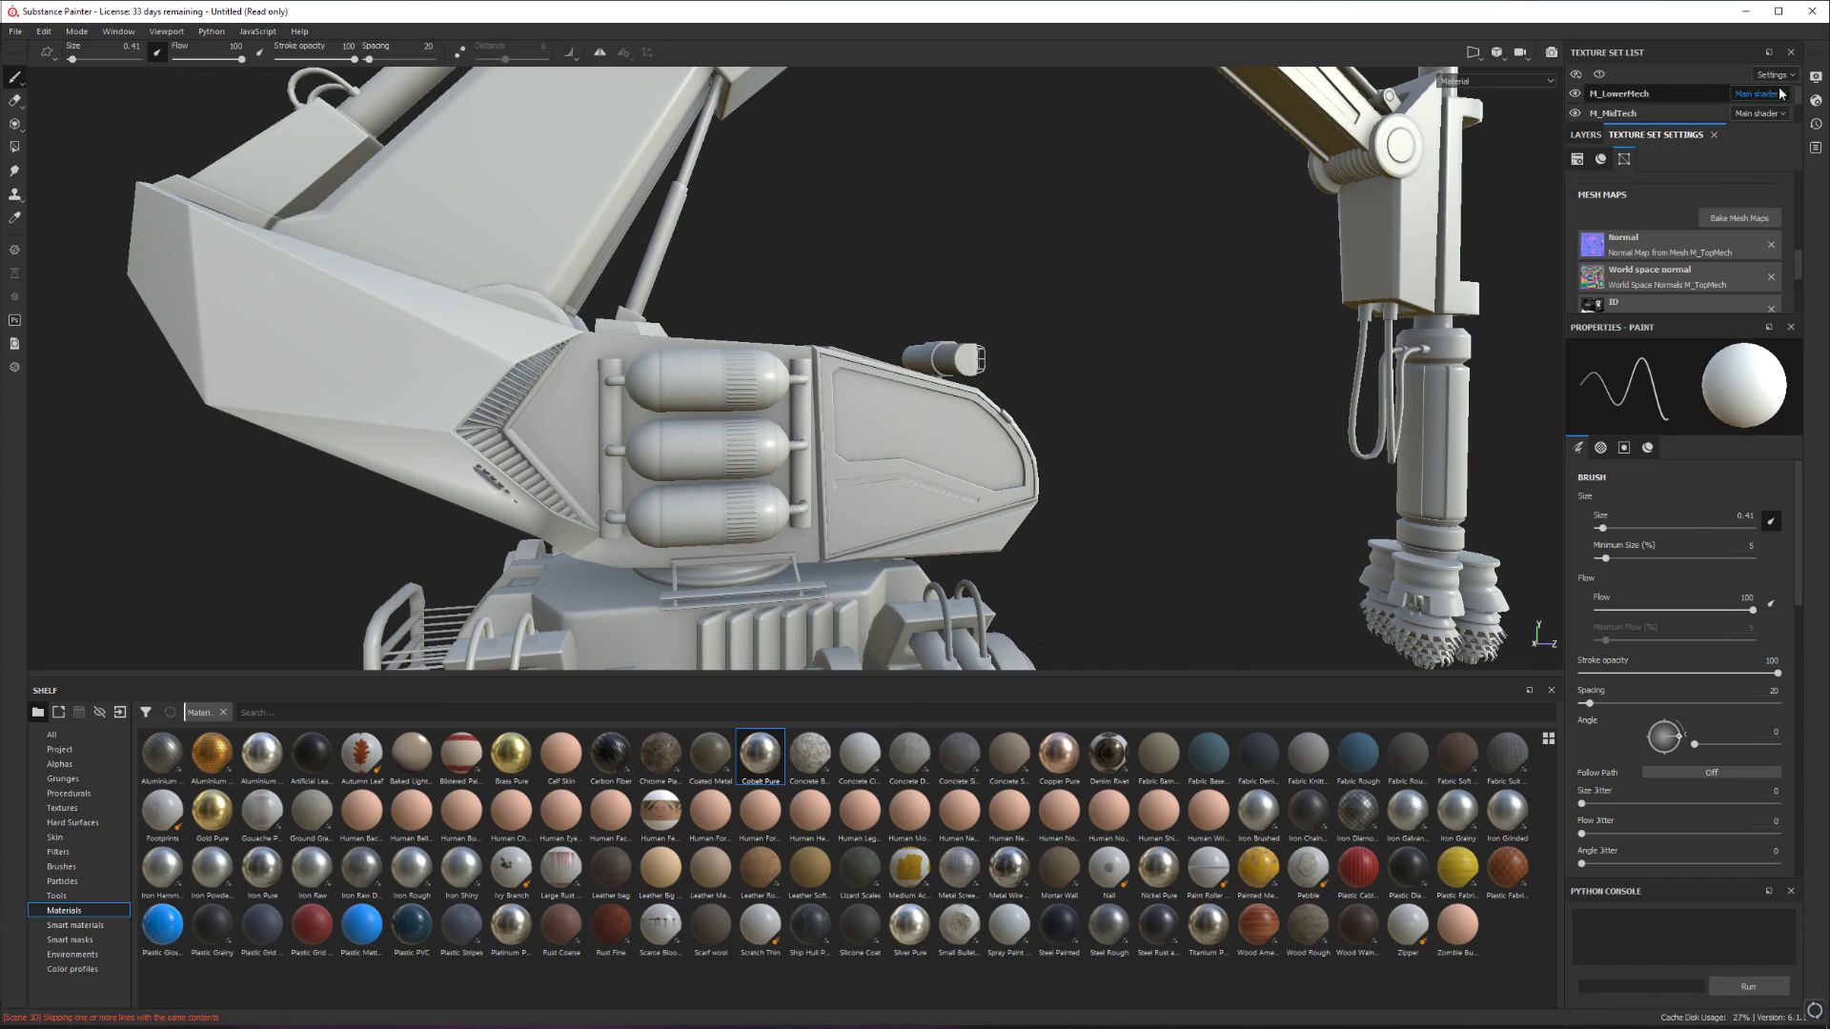
Enlarge the texture set list and bake all mesh maps for M_MidTech at 2048 output size.
{"action": "left_click", "coordinate": [1620, 114]}
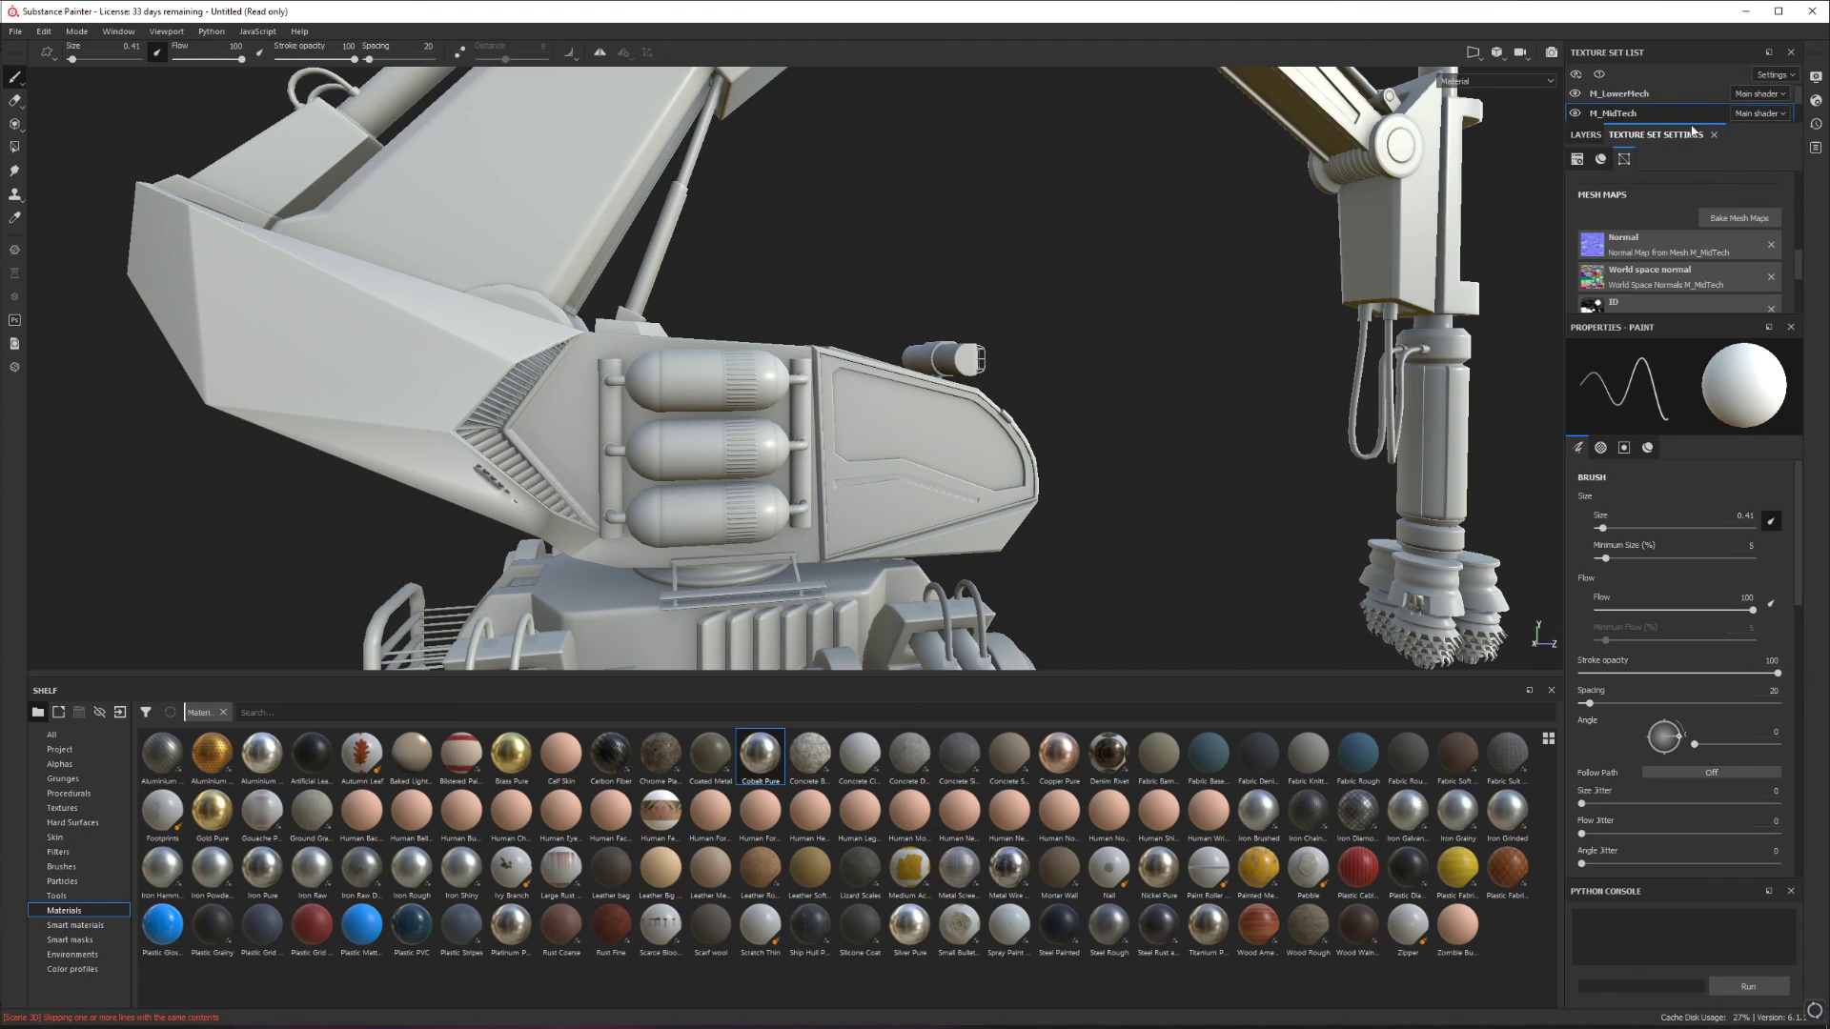
{"action": "left_click_drag", "start_coordinate": [1688, 122], "coordinate": [1689, 155]}
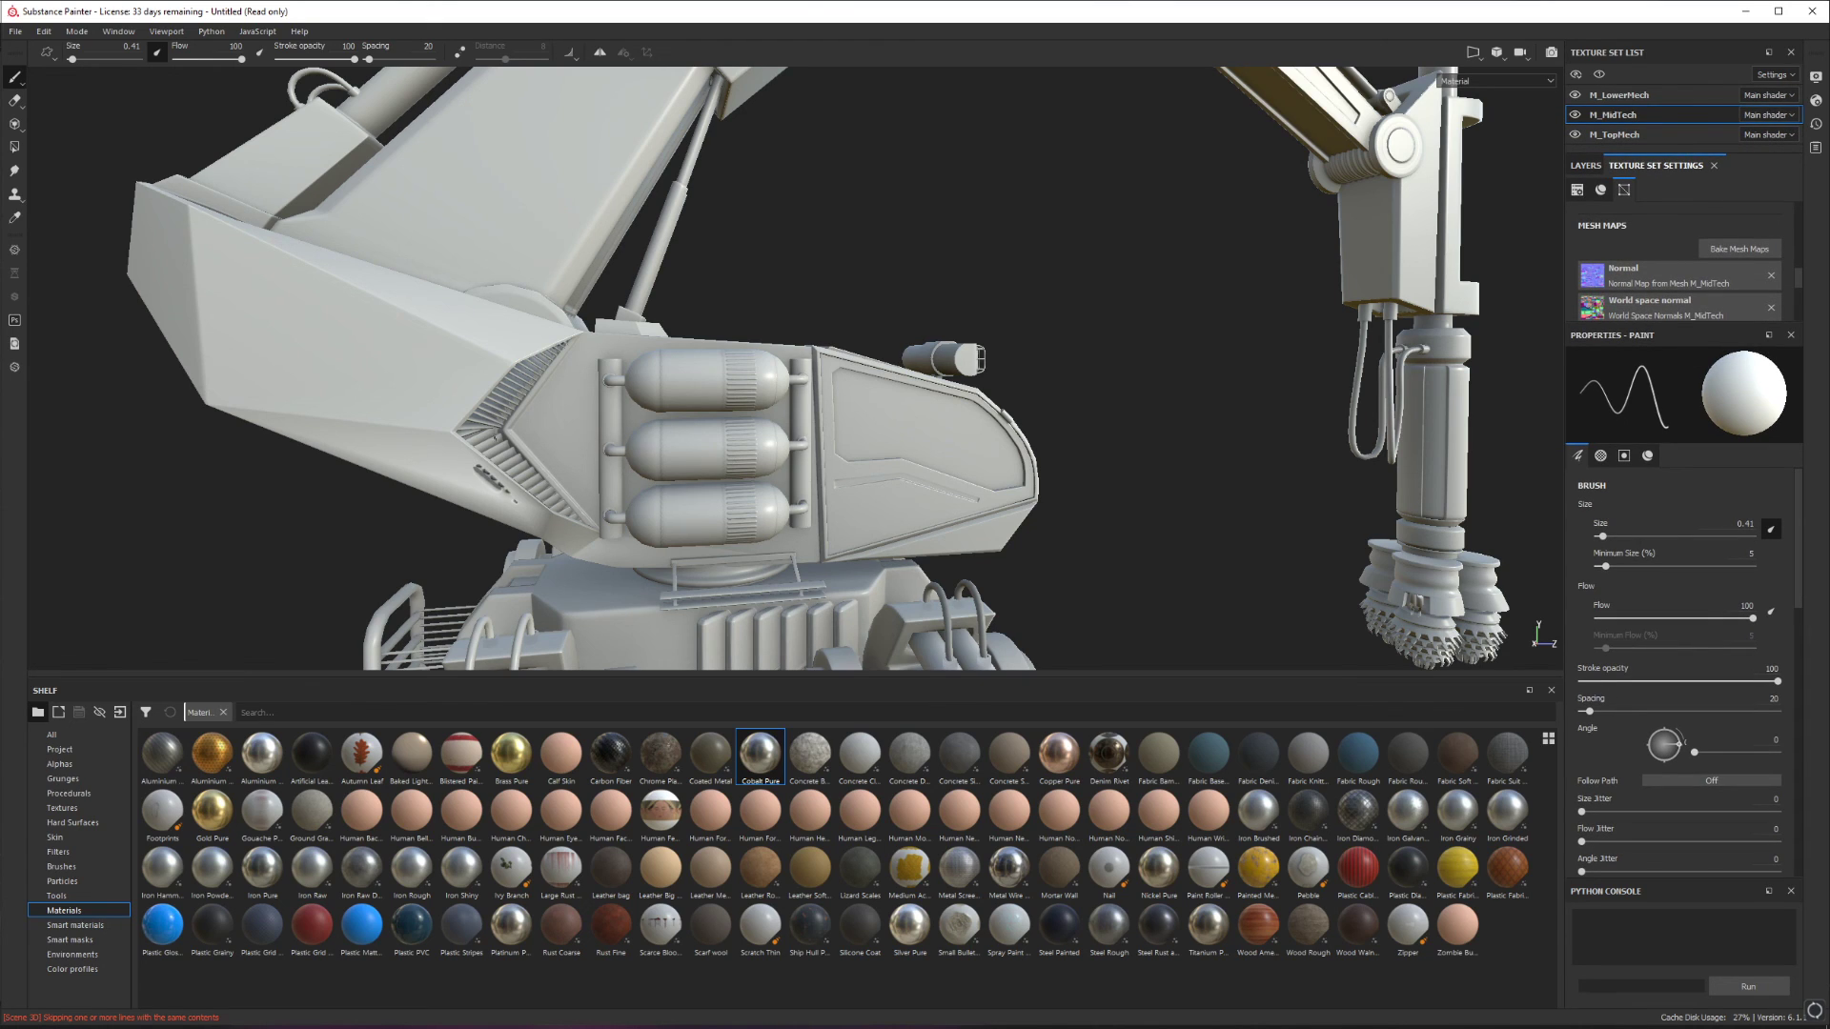
{"action": "left_click", "coordinate": [1739, 248]}
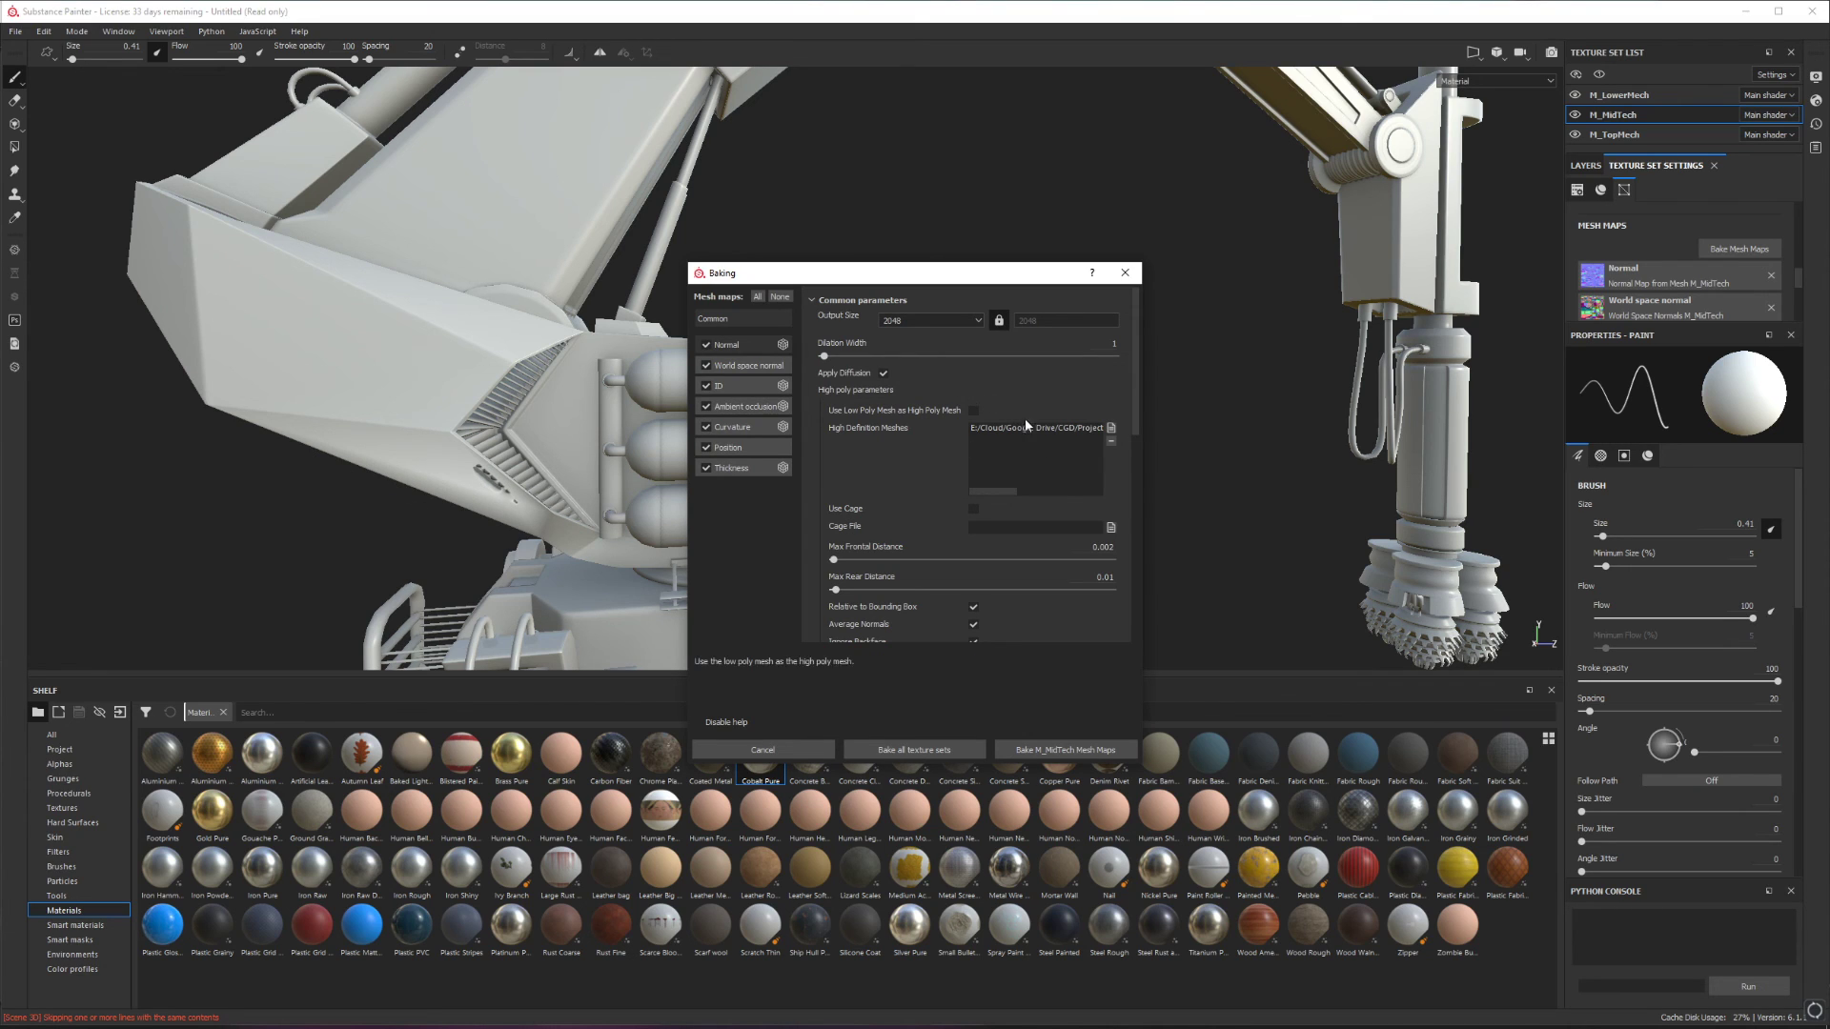
{"action": "left_click", "coordinate": [1084, 749]}
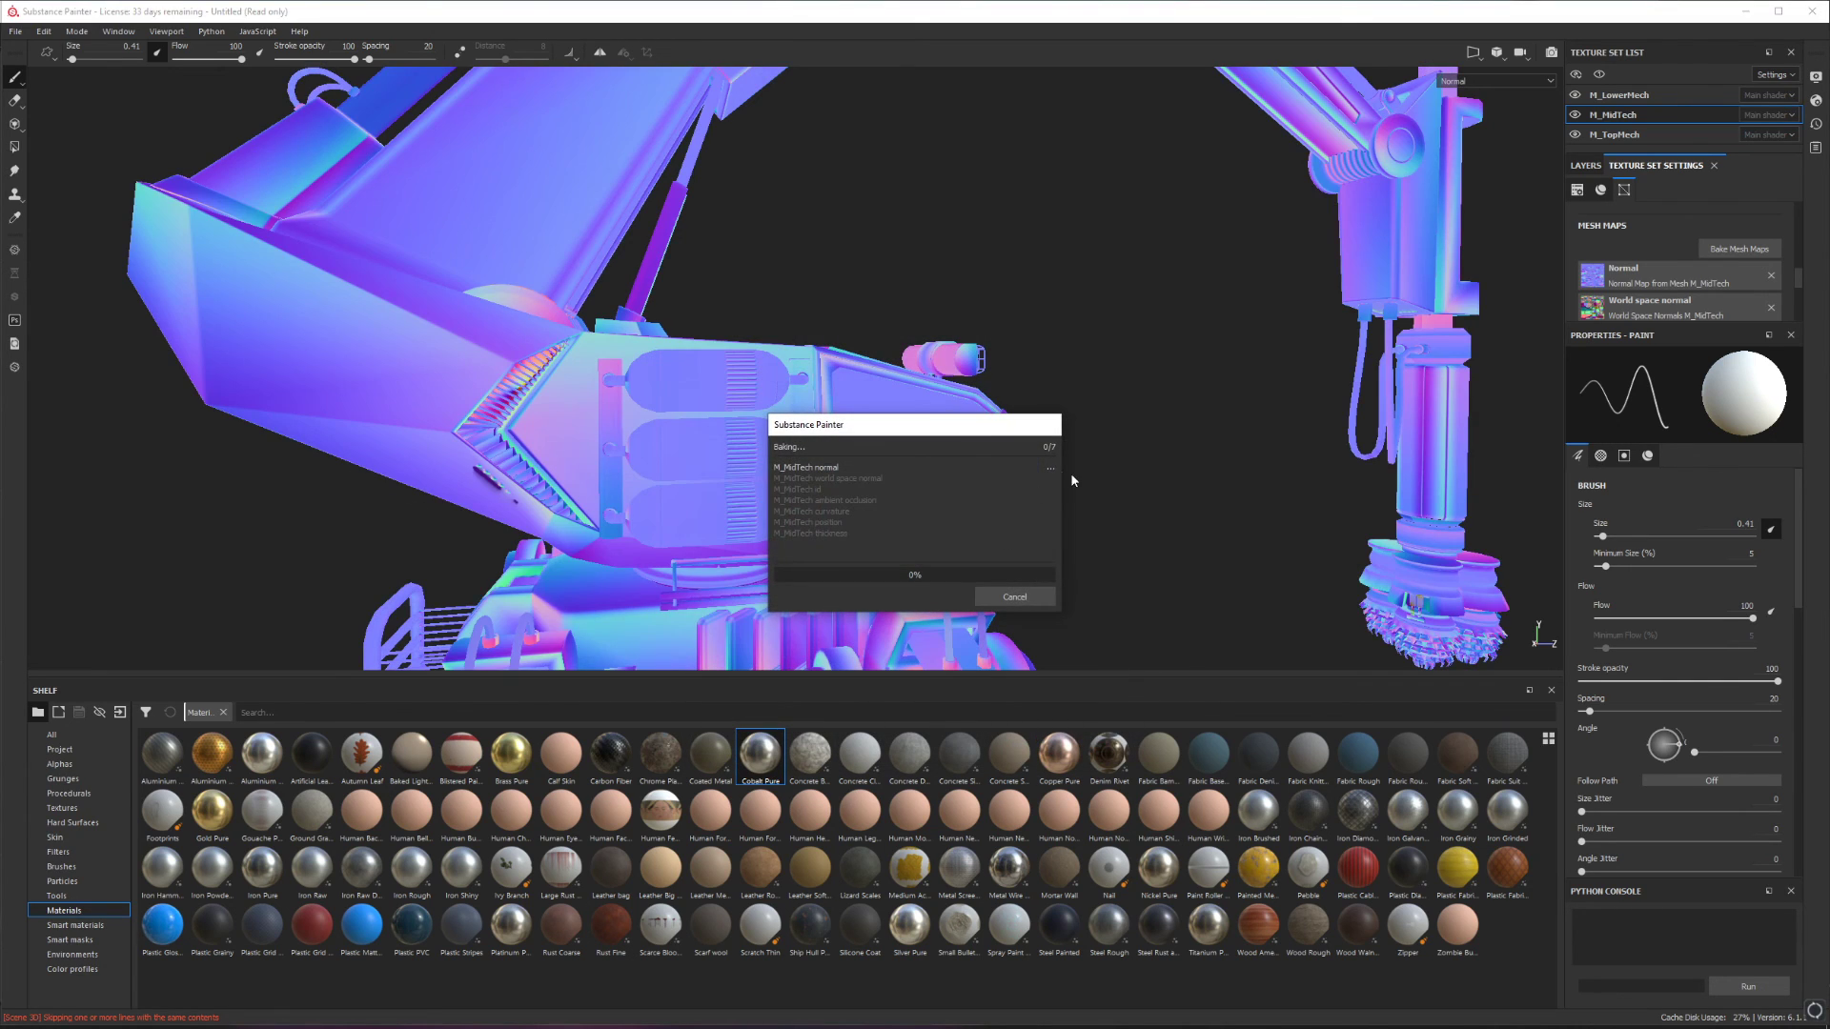
{"action": "left_click_drag", "start_coordinate": [919, 420], "coordinate": [1181, 173]}
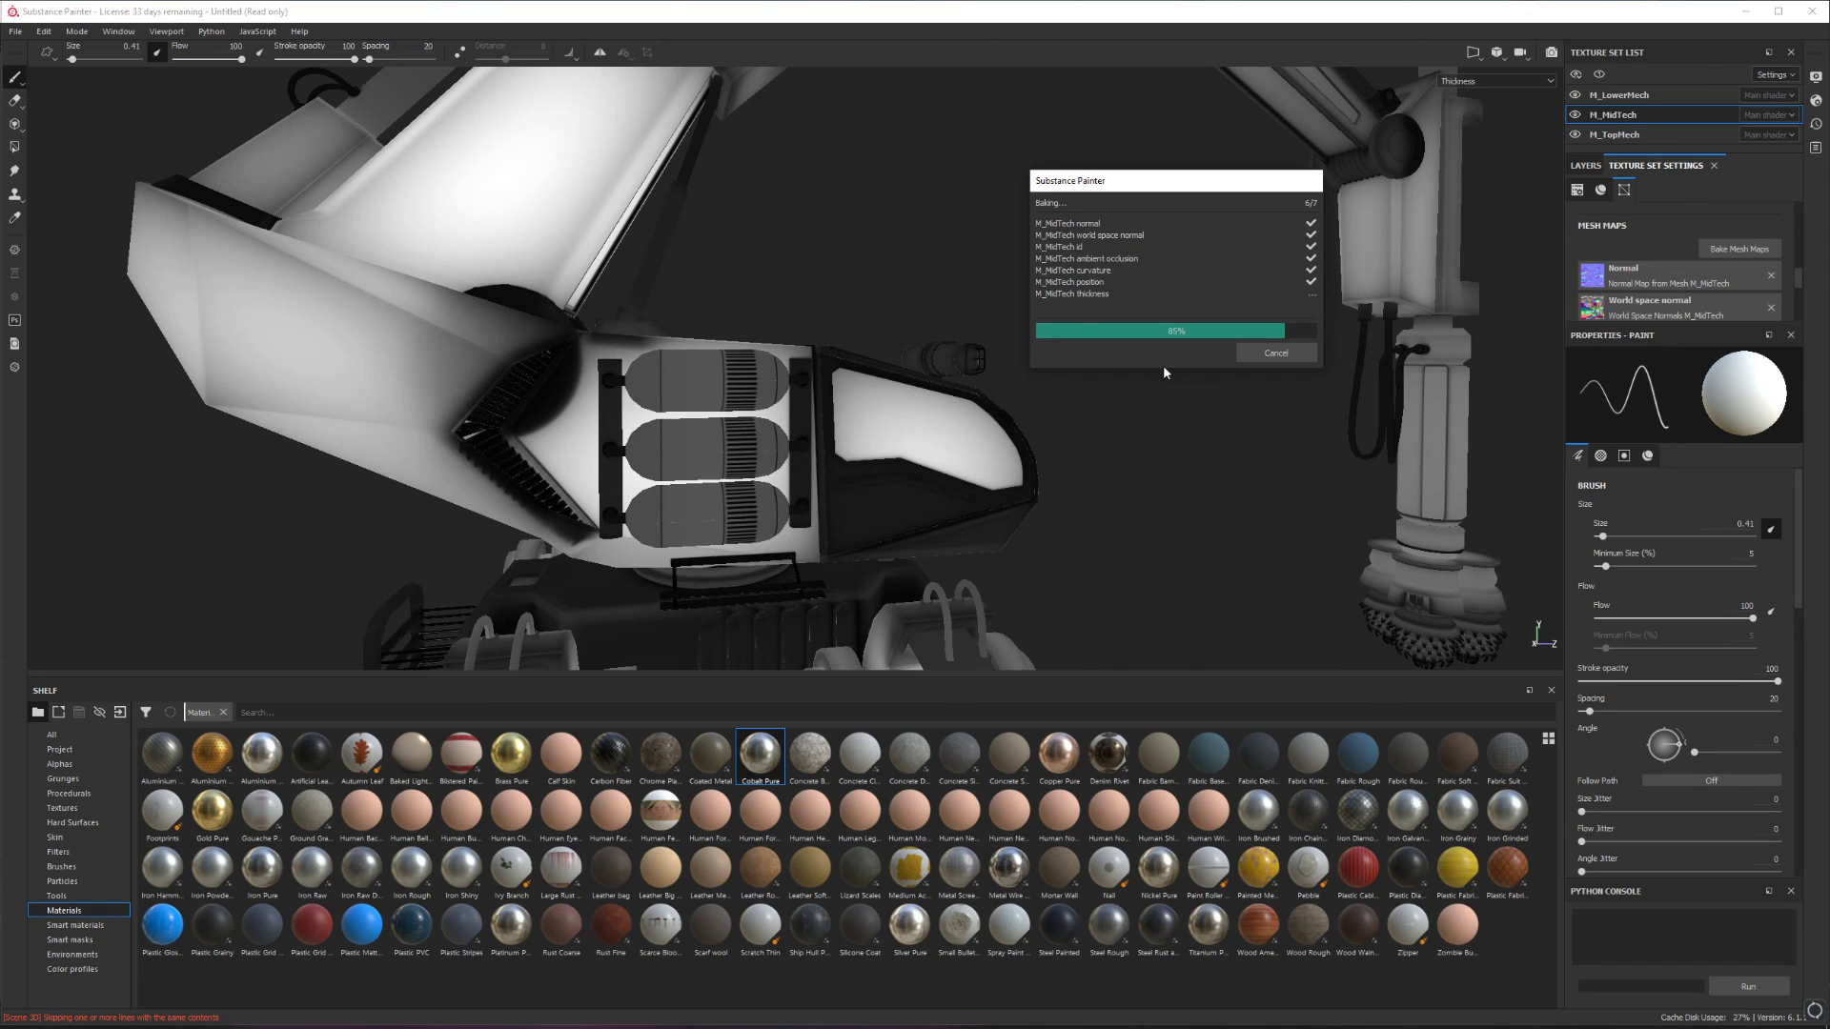
Review the bake on the whole mech from the opposite side and closely examine the drill head's collars and teeth.
{"action": "left_click_drag", "start_coordinate": [1262, 347], "coordinate": [373, 467], "text": "alt"}
{"action": "scroll", "coordinate": [373, 467], "scroll_direction": "down", "scroll_amount": 2}
{"action": "scroll", "coordinate": [373, 467], "scroll_direction": "down", "scroll_amount": 5}
{"action": "middle_click_drag", "start_coordinate": [373, 467], "coordinate": [693, 347], "text": "alt"}
{"action": "left_click_drag", "start_coordinate": [693, 348], "coordinate": [617, 380], "text": "alt"}
{"action": "scroll", "coordinate": [667, 334], "scroll_direction": "down", "scroll_amount": 3}
{"action": "right_click_drag", "start_coordinate": [617, 380], "coordinate": [690, 378], "text": "shift"}
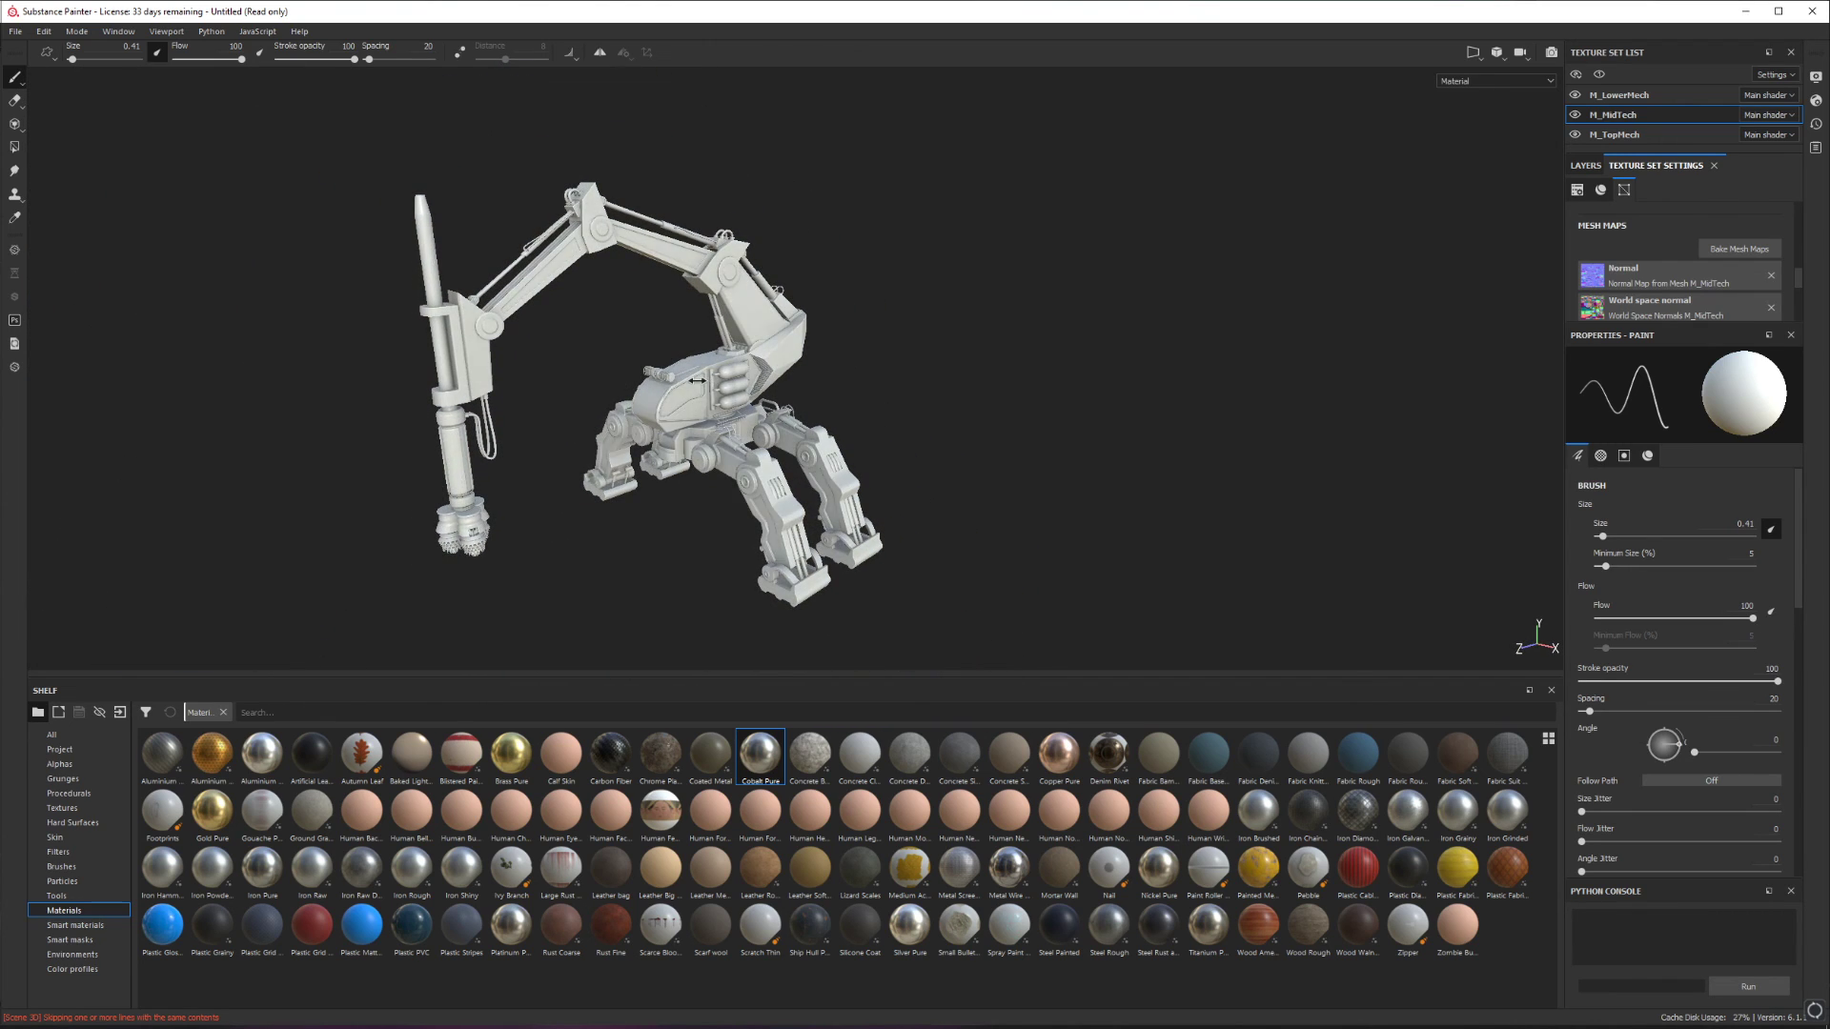
{"action": "scroll", "coordinate": [580, 376], "scroll_direction": "up", "scroll_amount": 3}
{"action": "middle_click_drag", "start_coordinate": [448, 439], "coordinate": [661, 289], "text": "alt"}
{"action": "scroll", "coordinate": [660, 289], "scroll_direction": "up", "scroll_amount": 2}
{"action": "scroll", "coordinate": [648, 417], "scroll_direction": "up", "scroll_amount": 6}
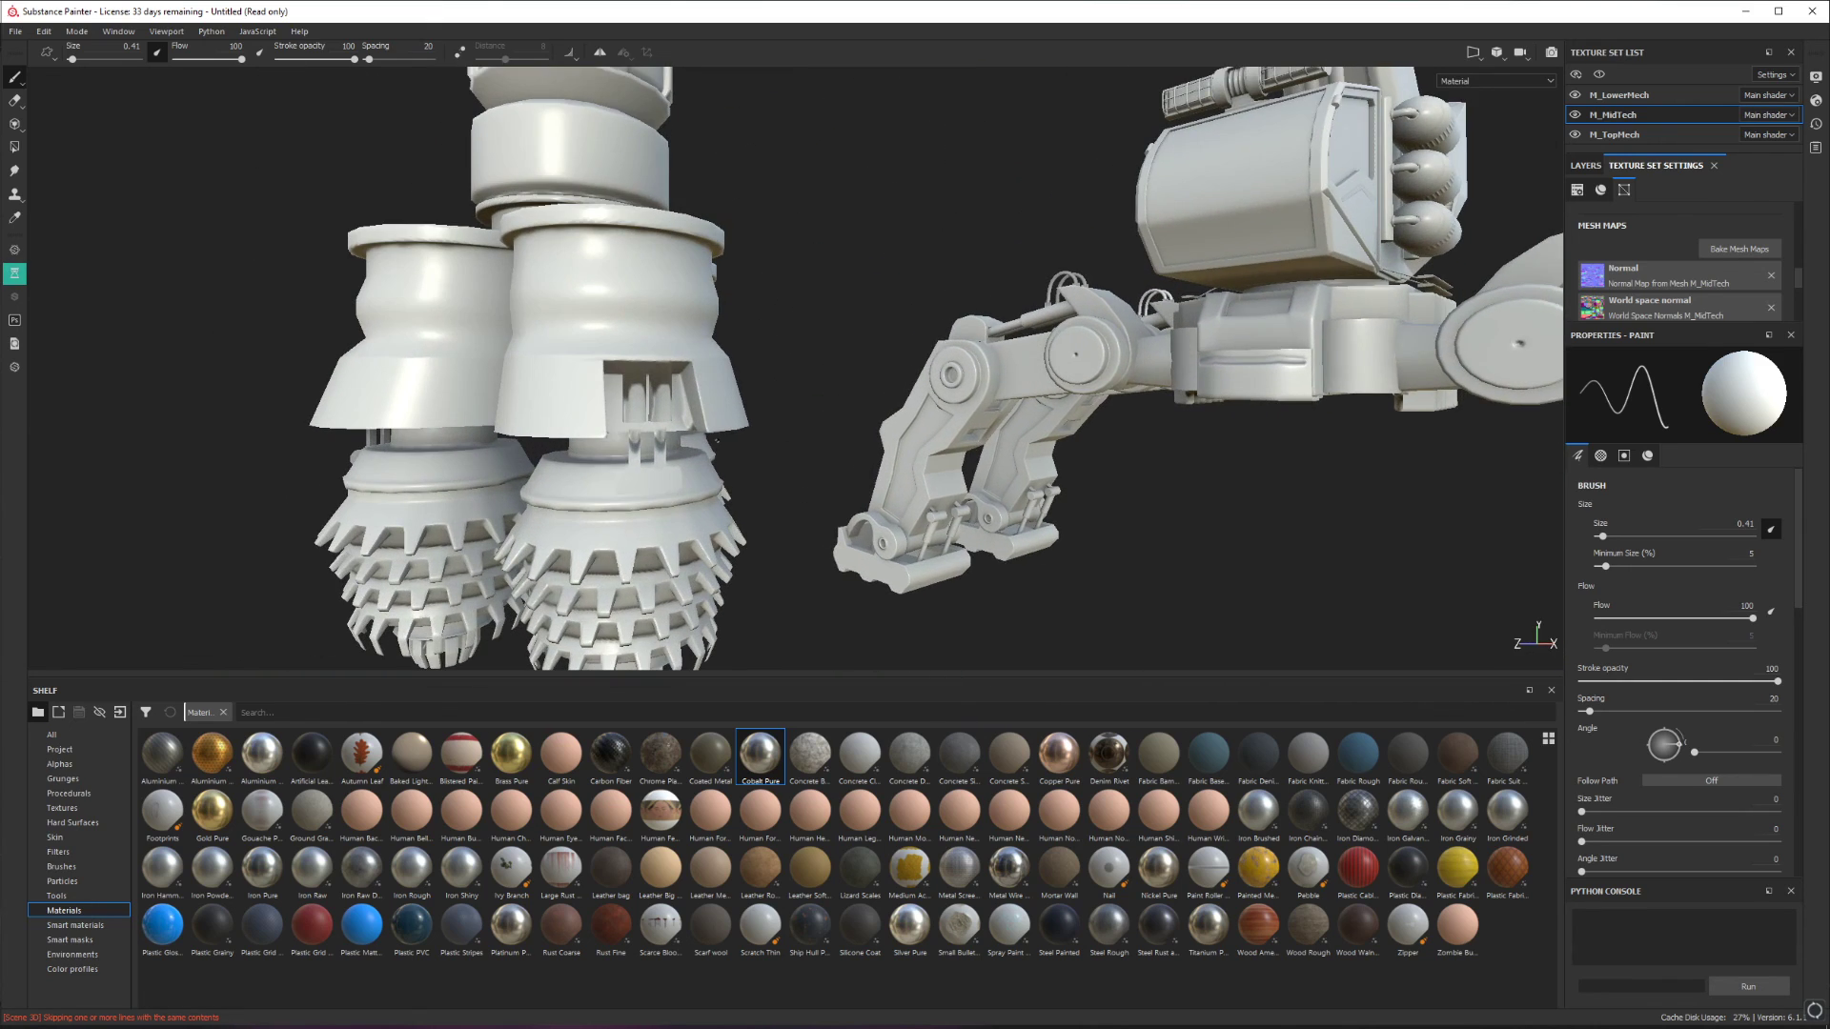
{"action": "left_click_drag", "start_coordinate": [637, 359], "coordinate": [434, 484], "text": "alt"}
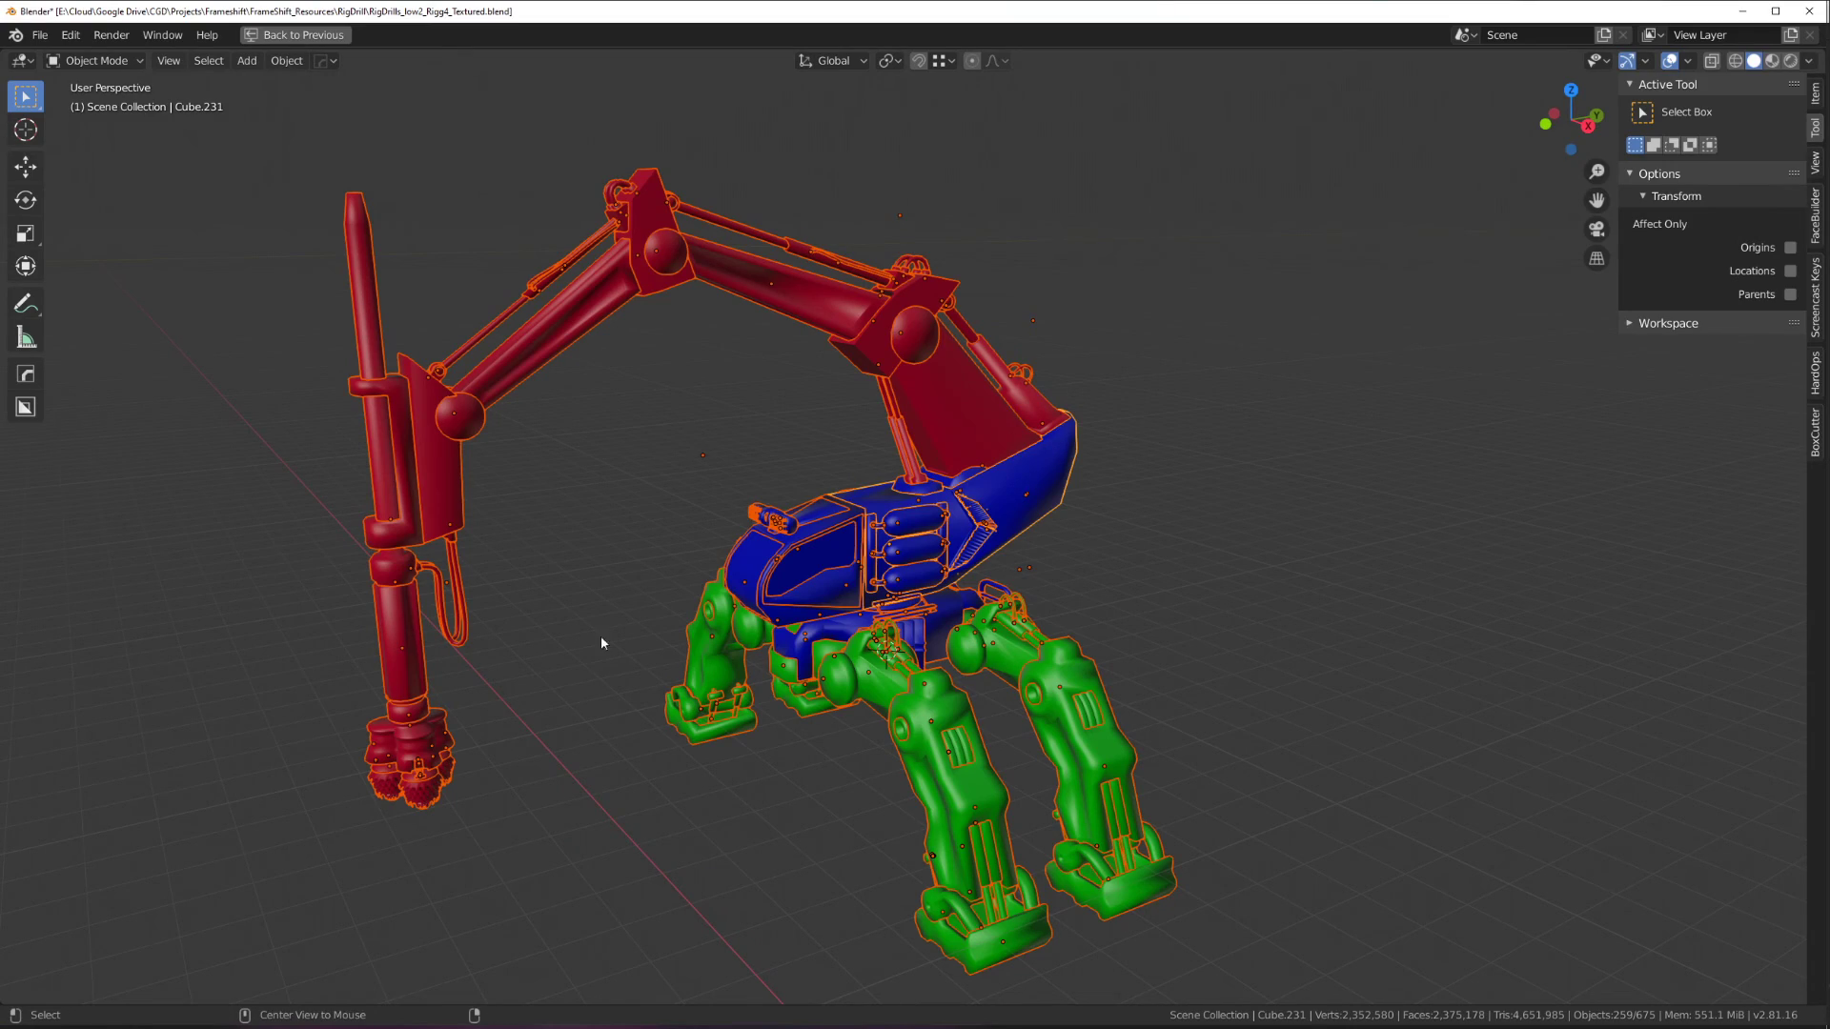
Return to Blender and open the small piston rods on the front drill head for mesh editing.
{"action": "mouse_move", "coordinate": [601, 636]}
{"action": "middle_mouse_down"}
{"action": "mouse_move", "coordinate": [534, 667]}
{"action": "mouse_move", "coordinate": [671, 511]}
{"action": "middle_mouse_up"}
{"action": "scroll", "coordinate": [671, 511], "scroll_direction": "down", "scroll_amount": 2}
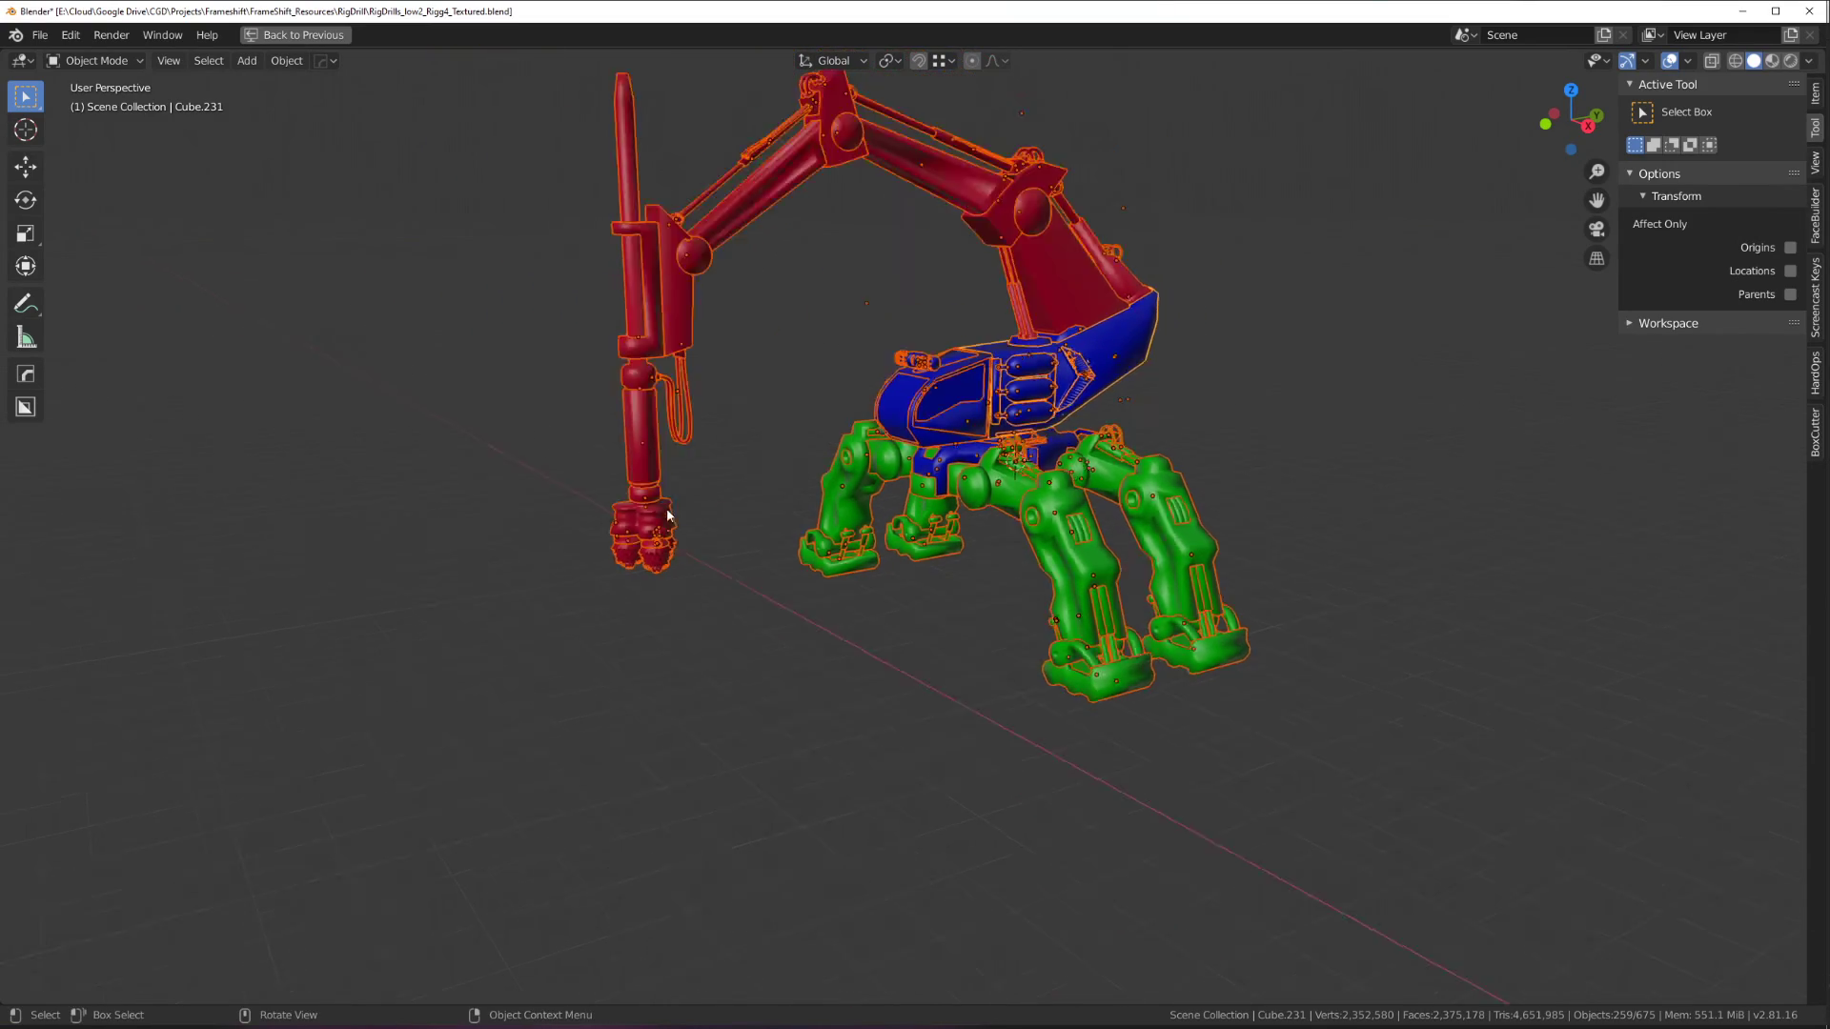
{"action": "scroll", "coordinate": [641, 558], "scroll_direction": "up", "scroll_amount": 6}
{"action": "middle_click_drag", "start_coordinate": [523, 576], "coordinate": [989, 547], "text": "shift"}
{"action": "scroll", "coordinate": [990, 553], "scroll_direction": "up", "scroll_amount": 3}
{"action": "left_click", "coordinate": [757, 524]}
{"action": "key", "text": "Tab"}
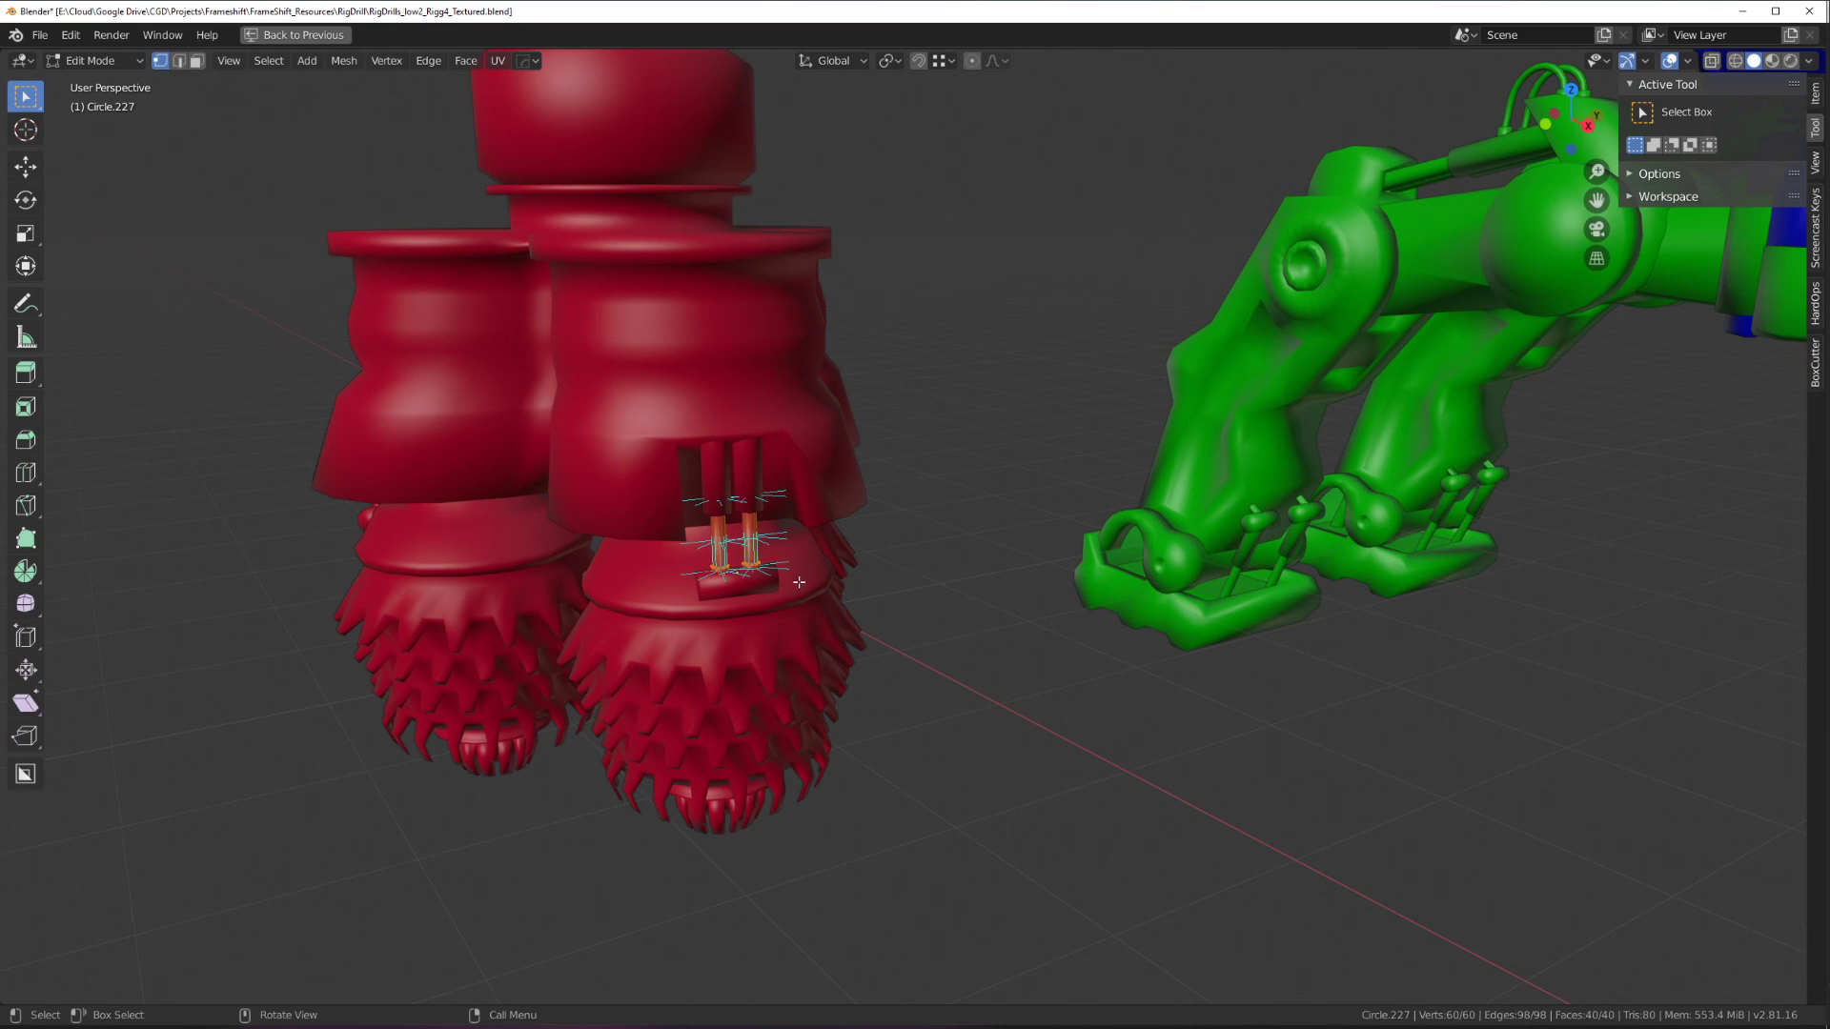
Leave mesh editing, select the small cylinder beneath the drill head's piston rods and restore the full workspace layout.
{"action": "key", "text": "Tab"}
{"action": "left_click", "coordinate": [752, 583]}
{"action": "scroll", "coordinate": [805, 593], "scroll_direction": "down", "scroll_amount": 7}
{"action": "middle_click_drag", "start_coordinate": [900, 467], "coordinate": [527, 641], "text": "shift"}
{"action": "key", "text": "ctrl+space"}
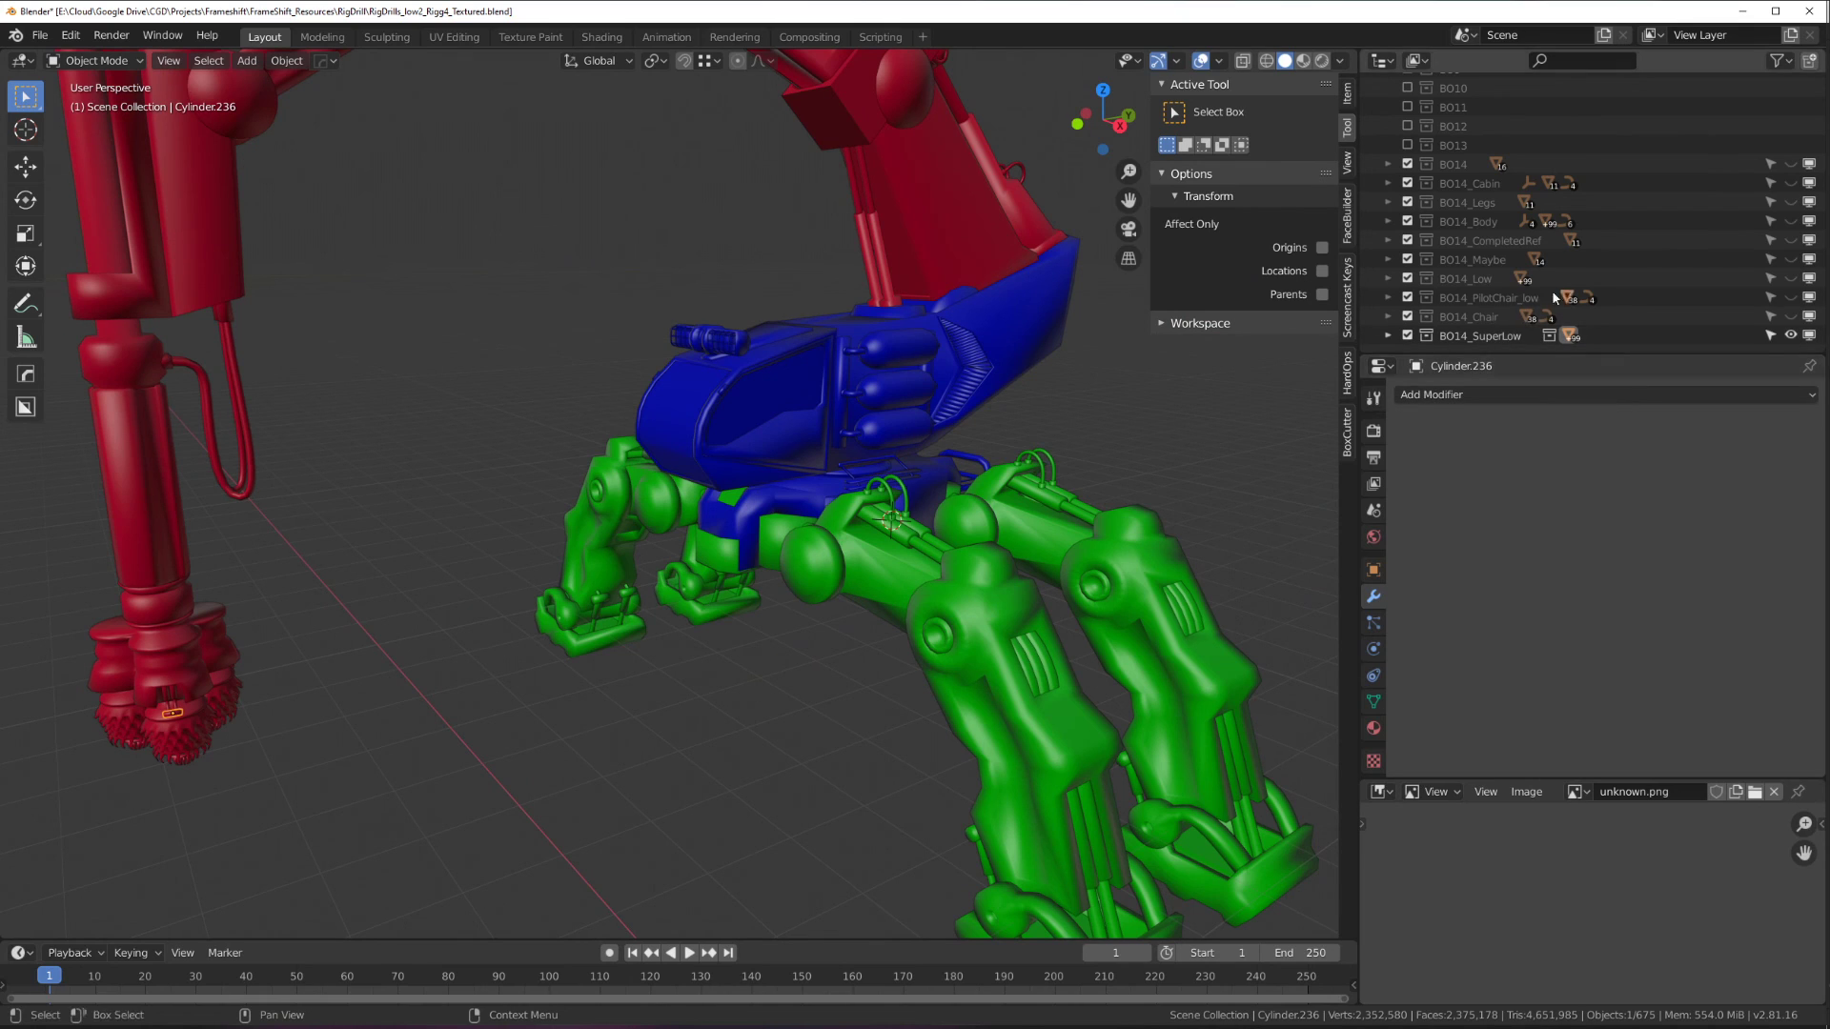
Hide the BO14_SuperLow collection and show the high-poly collections BO14, BO14_Cabin, BO14_Legs and BO14_Body.
{"action": "left_click", "coordinate": [1790, 336]}
{"action": "left_click_drag", "start_coordinate": [1790, 164], "coordinate": [1792, 224]}
{"action": "middle_click_drag", "start_coordinate": [323, 691], "coordinate": [524, 595], "text": "shift"}
{"action": "scroll", "coordinate": [469, 603], "scroll_direction": "up", "scroll_amount": 8}
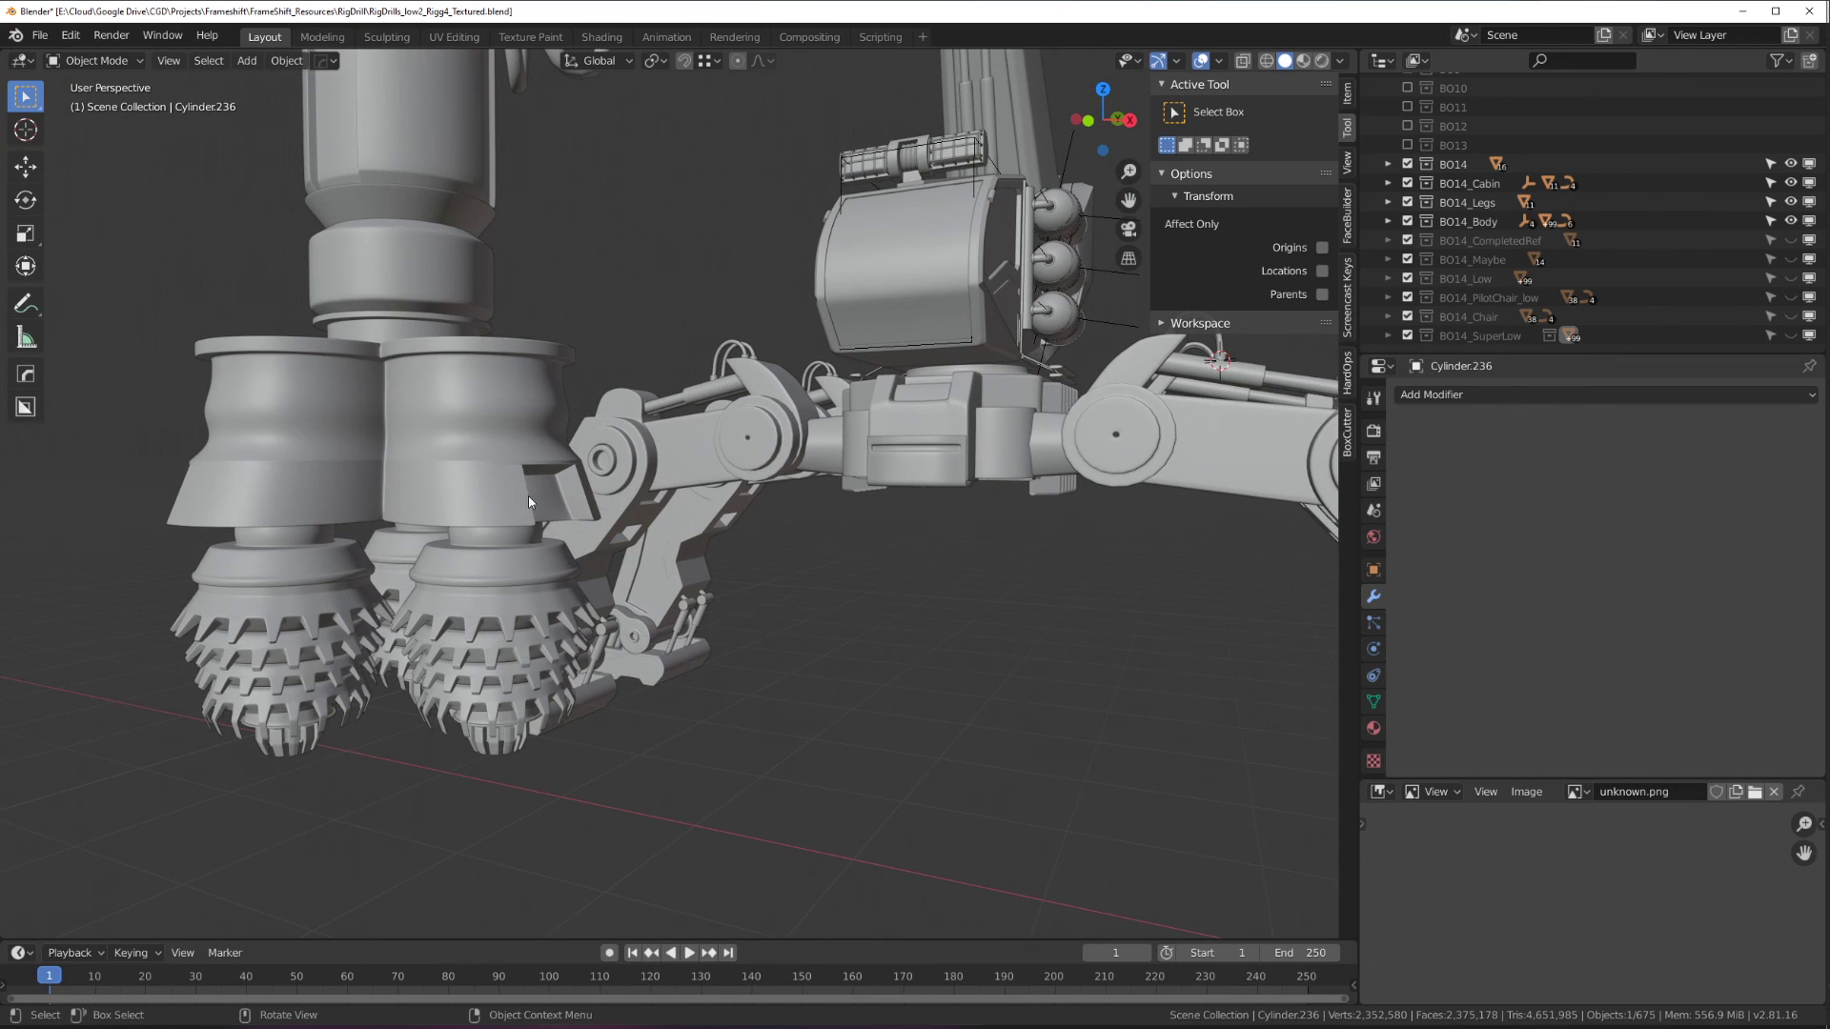
Select the high-poly collars of the drill head, toggle mesh editing on and off, and examine the recess in the front collar.
{"action": "left_click", "coordinate": [505, 457]}
{"action": "key", "text": "KP_Decimal"}
{"action": "scroll", "coordinate": [792, 516], "scroll_direction": "down", "scroll_amount": 5}
{"action": "middle_click_drag", "start_coordinate": [792, 516], "coordinate": [653, 547]}
{"action": "key", "text": "Tab"}
{"action": "key", "text": "Tab"}
{"action": "key", "text": "Tab"}
{"action": "scroll", "coordinate": [654, 547], "scroll_direction": "up", "scroll_amount": 2}
{"action": "key", "text": "Tab"}
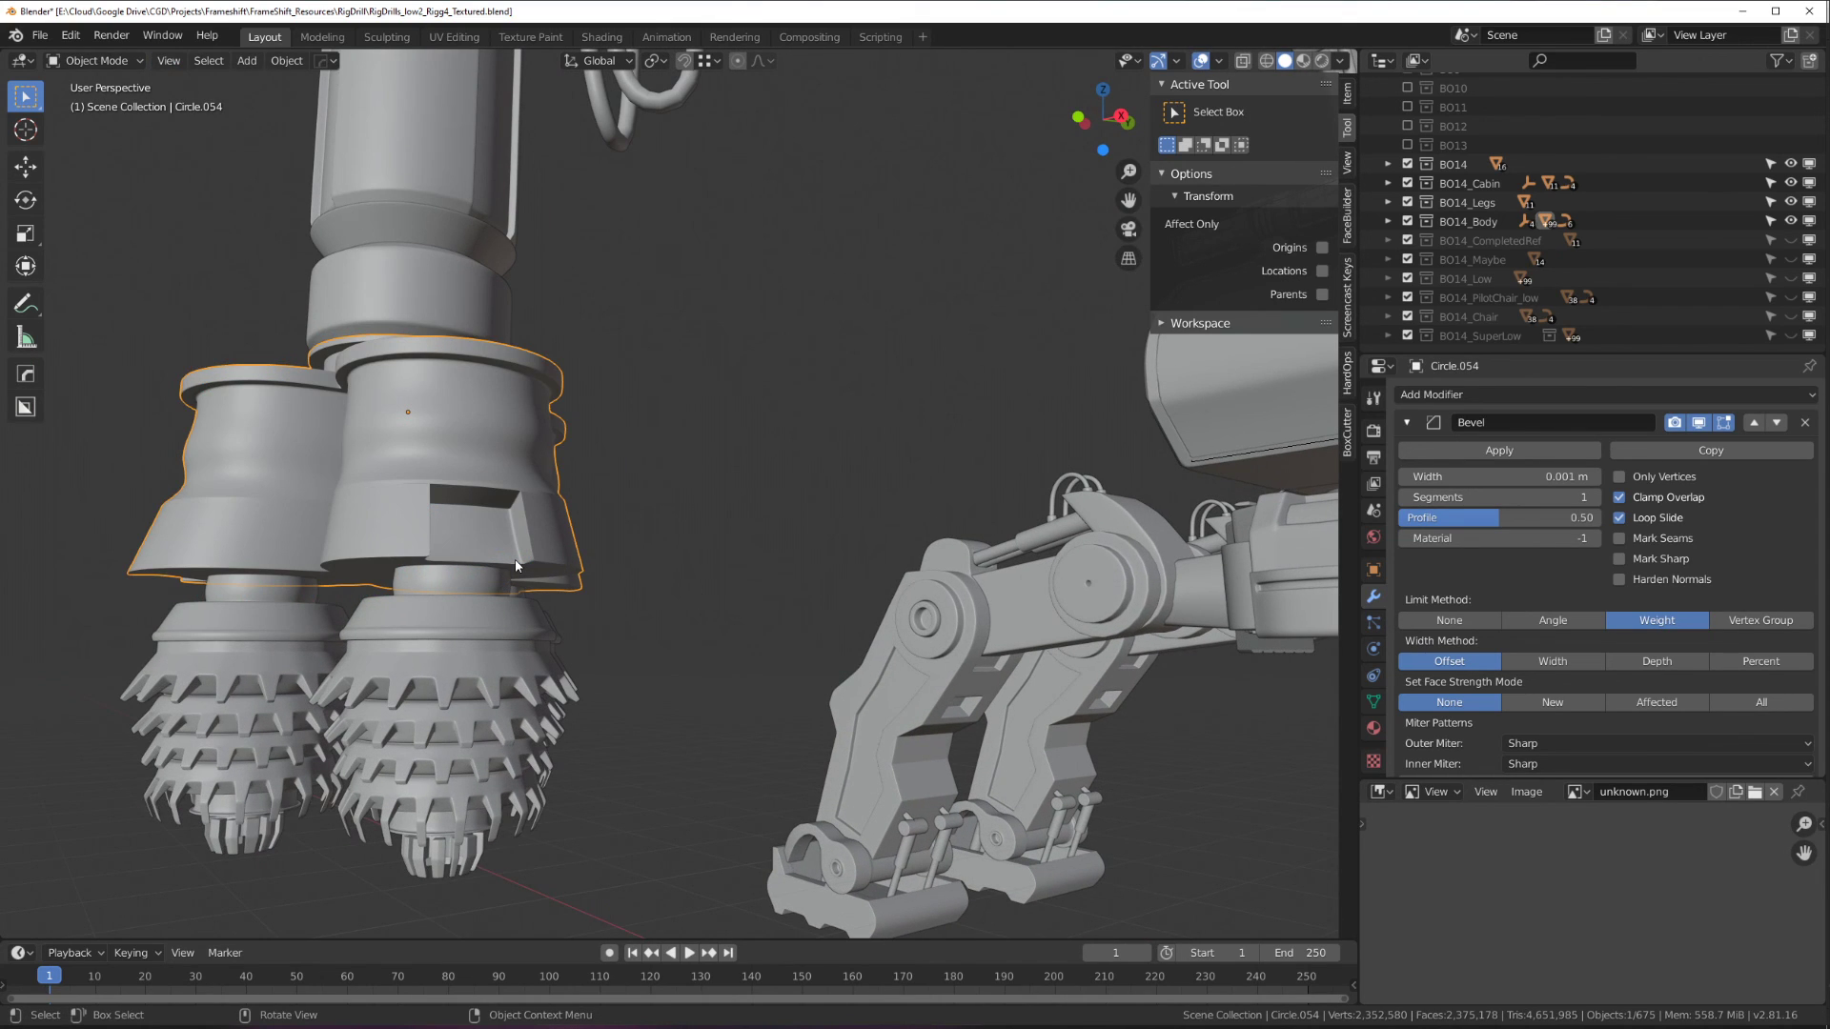
{"action": "middle_click_drag", "start_coordinate": [677, 485], "coordinate": [656, 557]}
{"action": "middle_click_drag", "start_coordinate": [658, 557], "coordinate": [682, 569]}
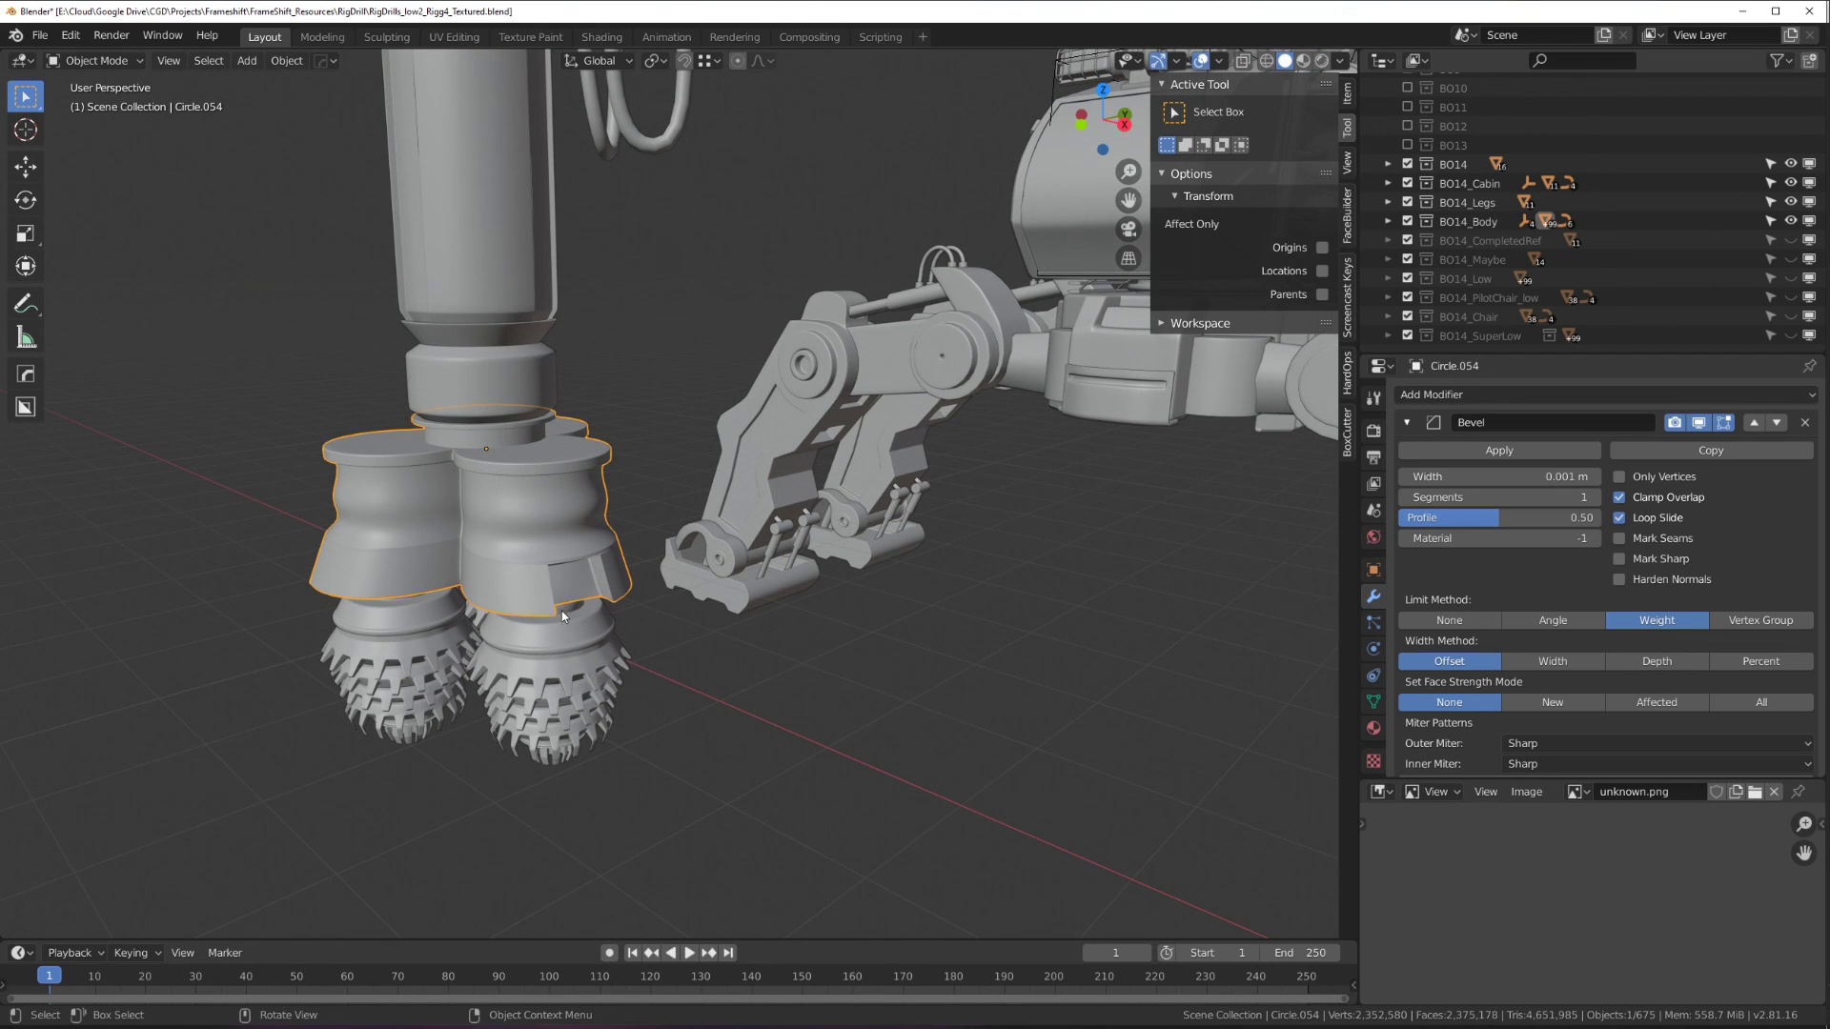
Compare the drill head in BO14_SuperLow with the overlaid high-poly collections and hide the low-poly collection again.
{"action": "left_click", "coordinate": [1789, 335], "text": "ctrl"}
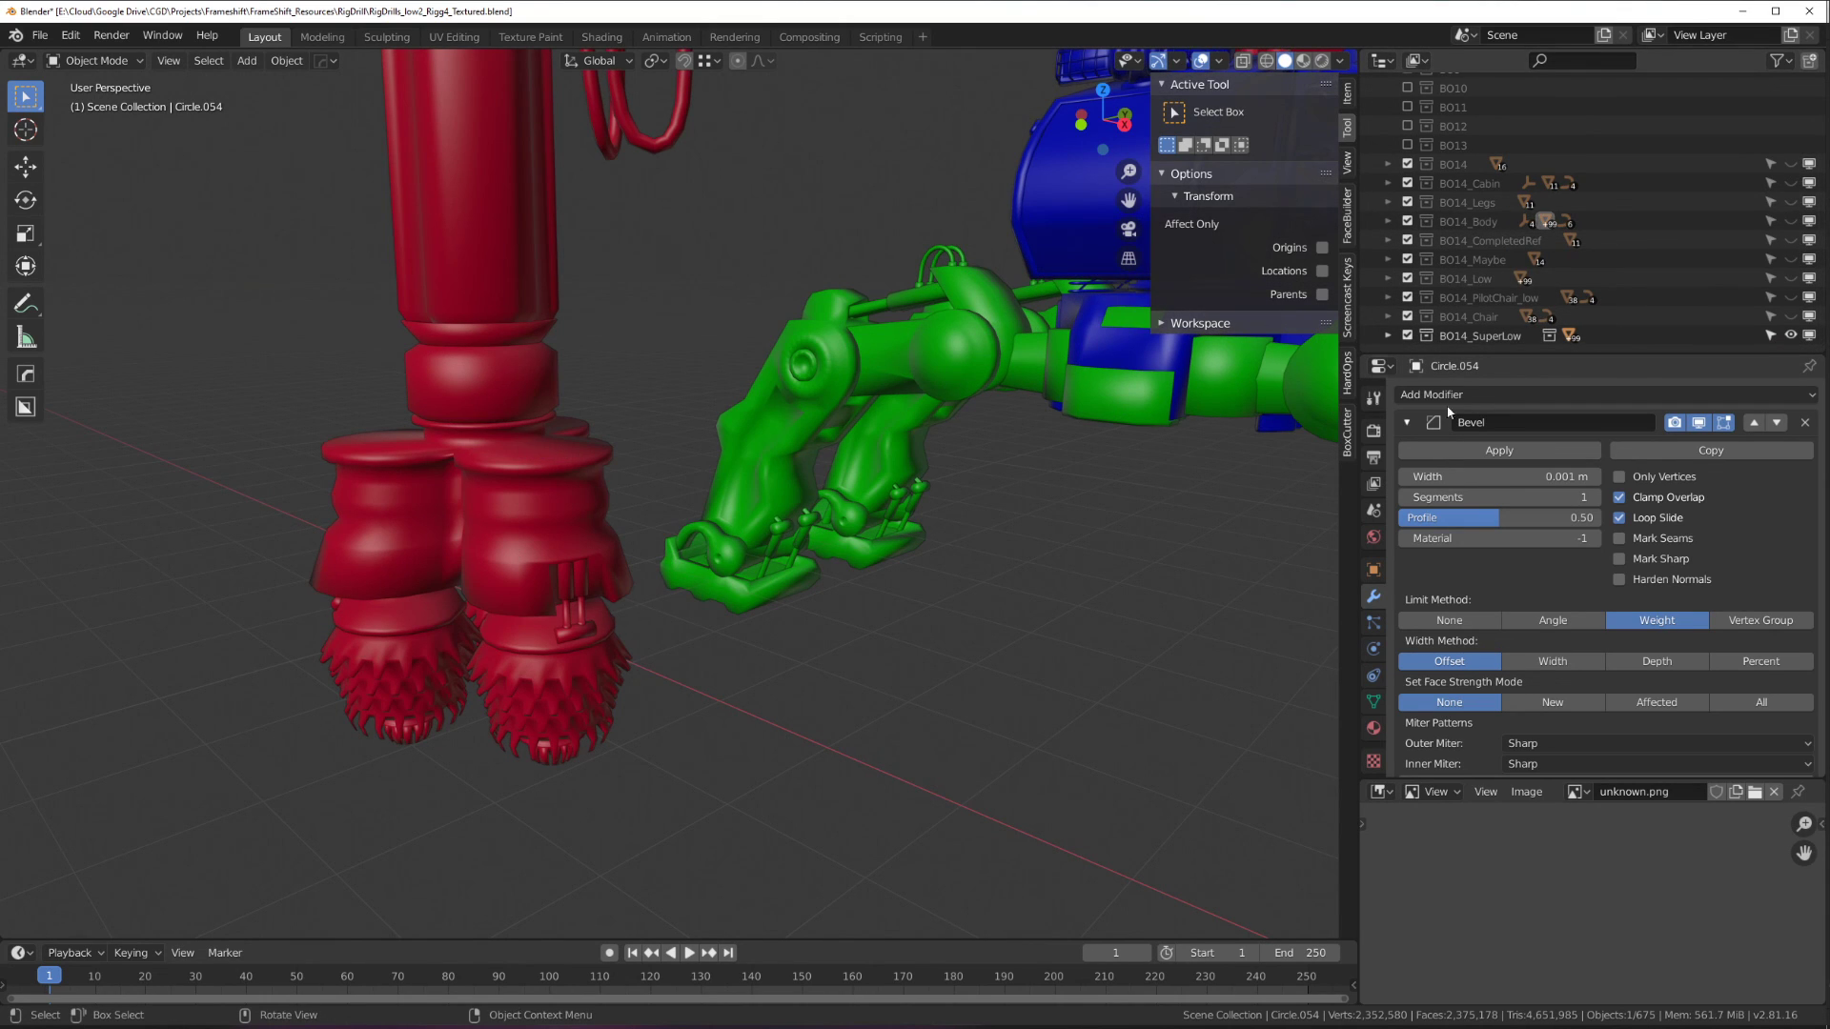
{"action": "left_click_drag", "start_coordinate": [1790, 163], "coordinate": [1790, 223]}
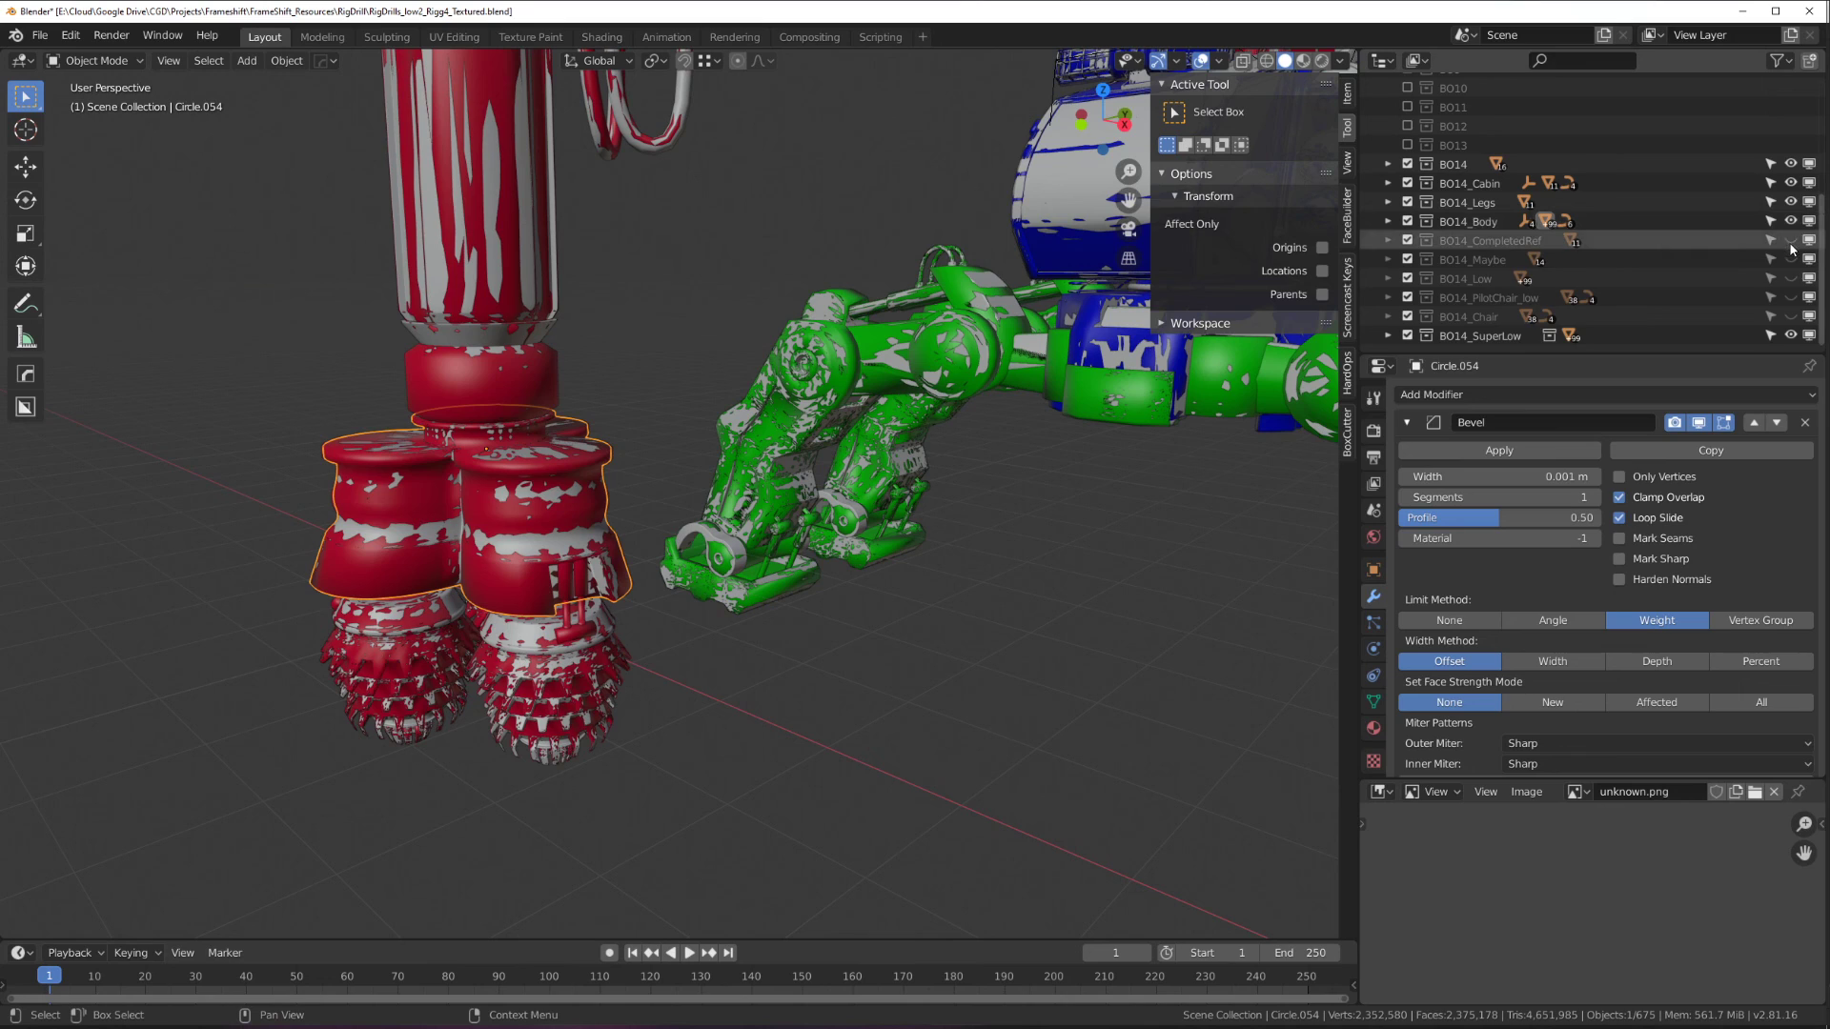
{"action": "left_click", "coordinate": [1789, 335]}
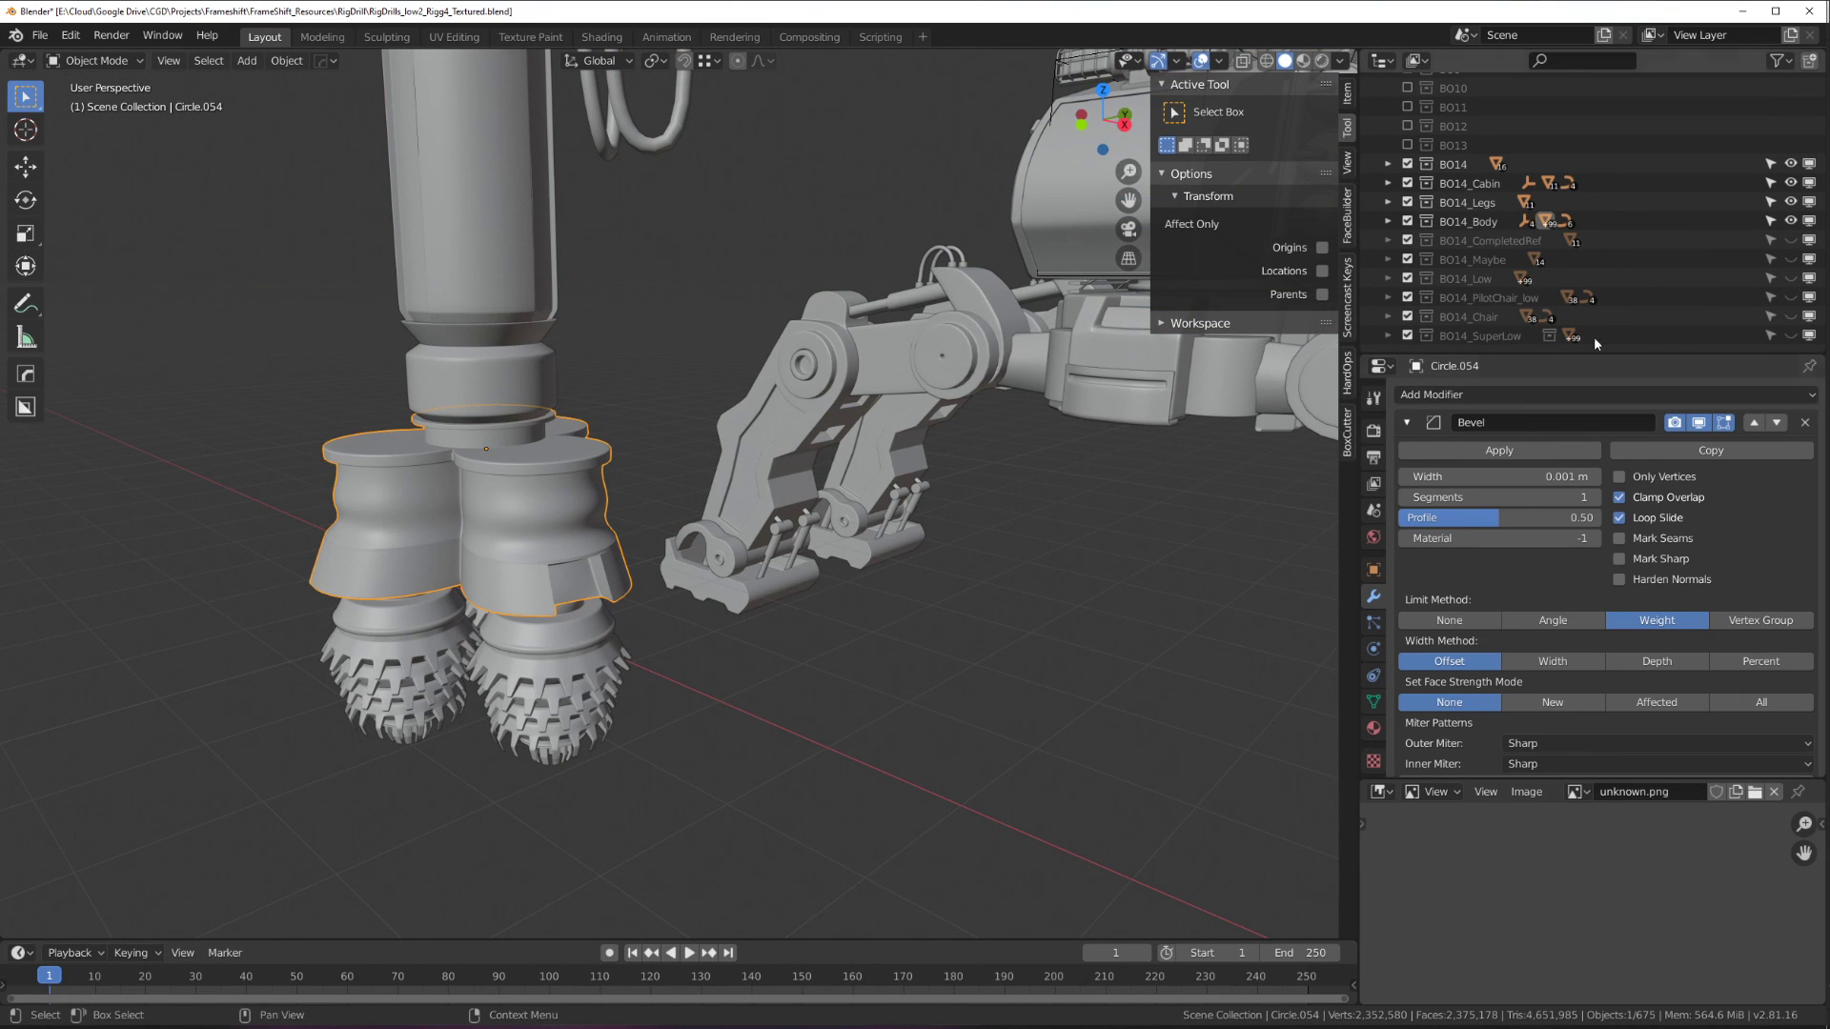
Examine the high-poly drill head and legs once more, briefly opening the collar mesh for editing.
{"action": "scroll", "coordinate": [629, 643], "scroll_direction": "down", "scroll_amount": 2}
{"action": "middle_click_drag", "start_coordinate": [654, 535], "coordinate": [458, 612], "text": "shift"}
{"action": "scroll", "coordinate": [458, 612], "scroll_direction": "down", "scroll_amount": 2}
{"action": "scroll", "coordinate": [495, 591], "scroll_direction": "up", "scroll_amount": 5}
{"action": "key", "text": "Tab"}
{"action": "key", "text": "Tab"}
{"action": "scroll", "coordinate": [516, 621], "scroll_direction": "down", "scroll_amount": 5}
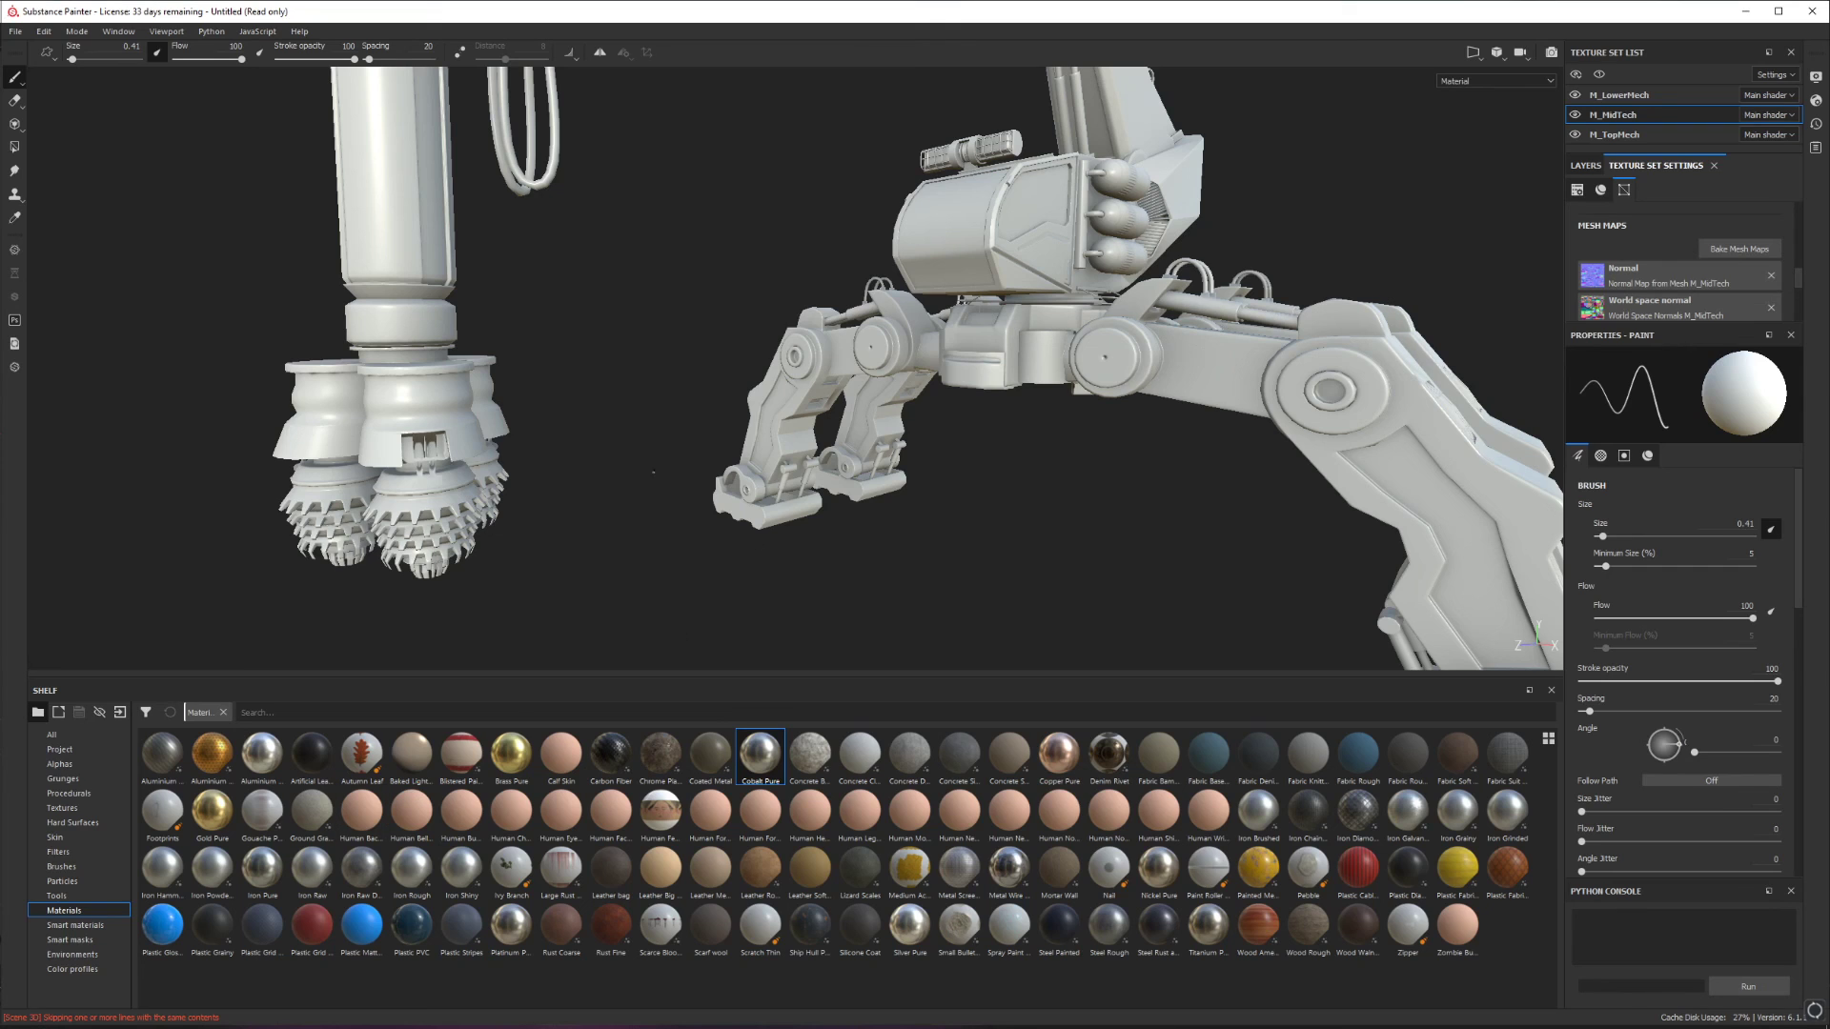
Switch to Substance Painter, bring the whole baked mech into view and hide the interface panels.
{"action": "left_click_drag", "start_coordinate": [577, 418], "coordinate": [717, 347], "text": "alt"}
{"action": "scroll", "coordinate": [717, 347], "scroll_direction": "down", "scroll_amount": 5}
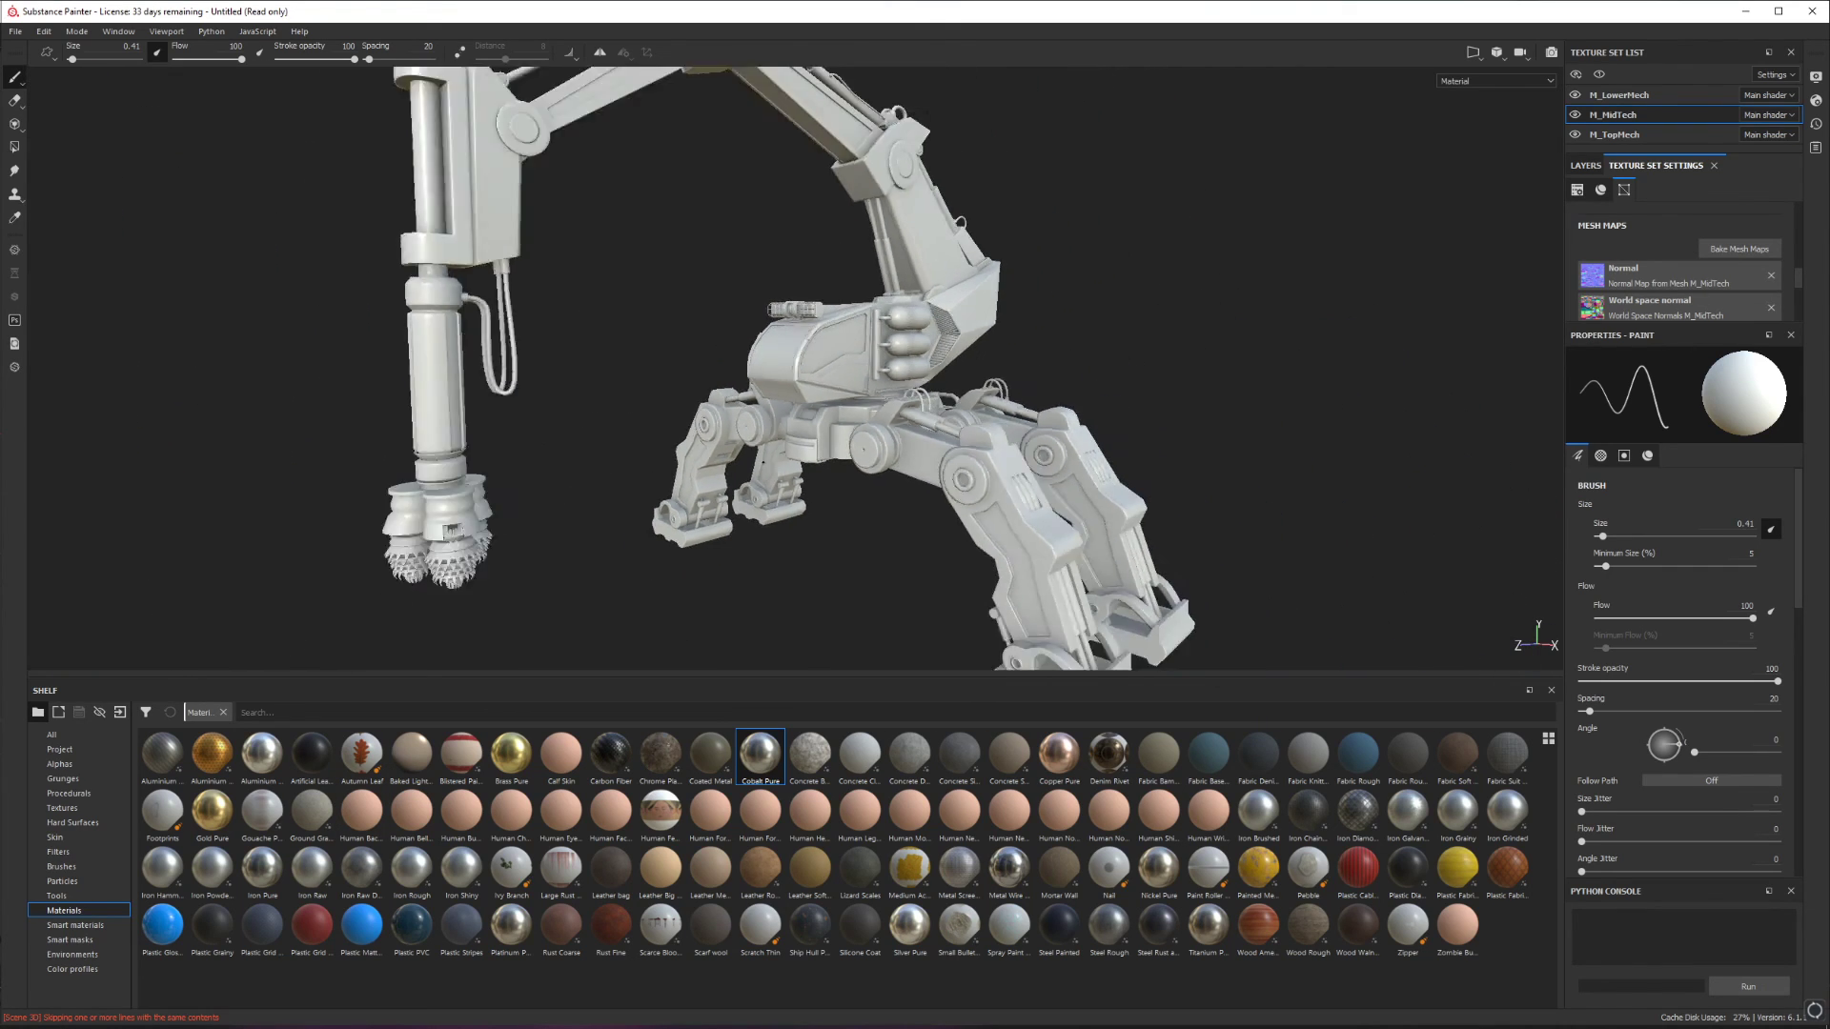
{"action": "scroll", "coordinate": [707, 347], "scroll_direction": "up", "scroll_amount": 2}
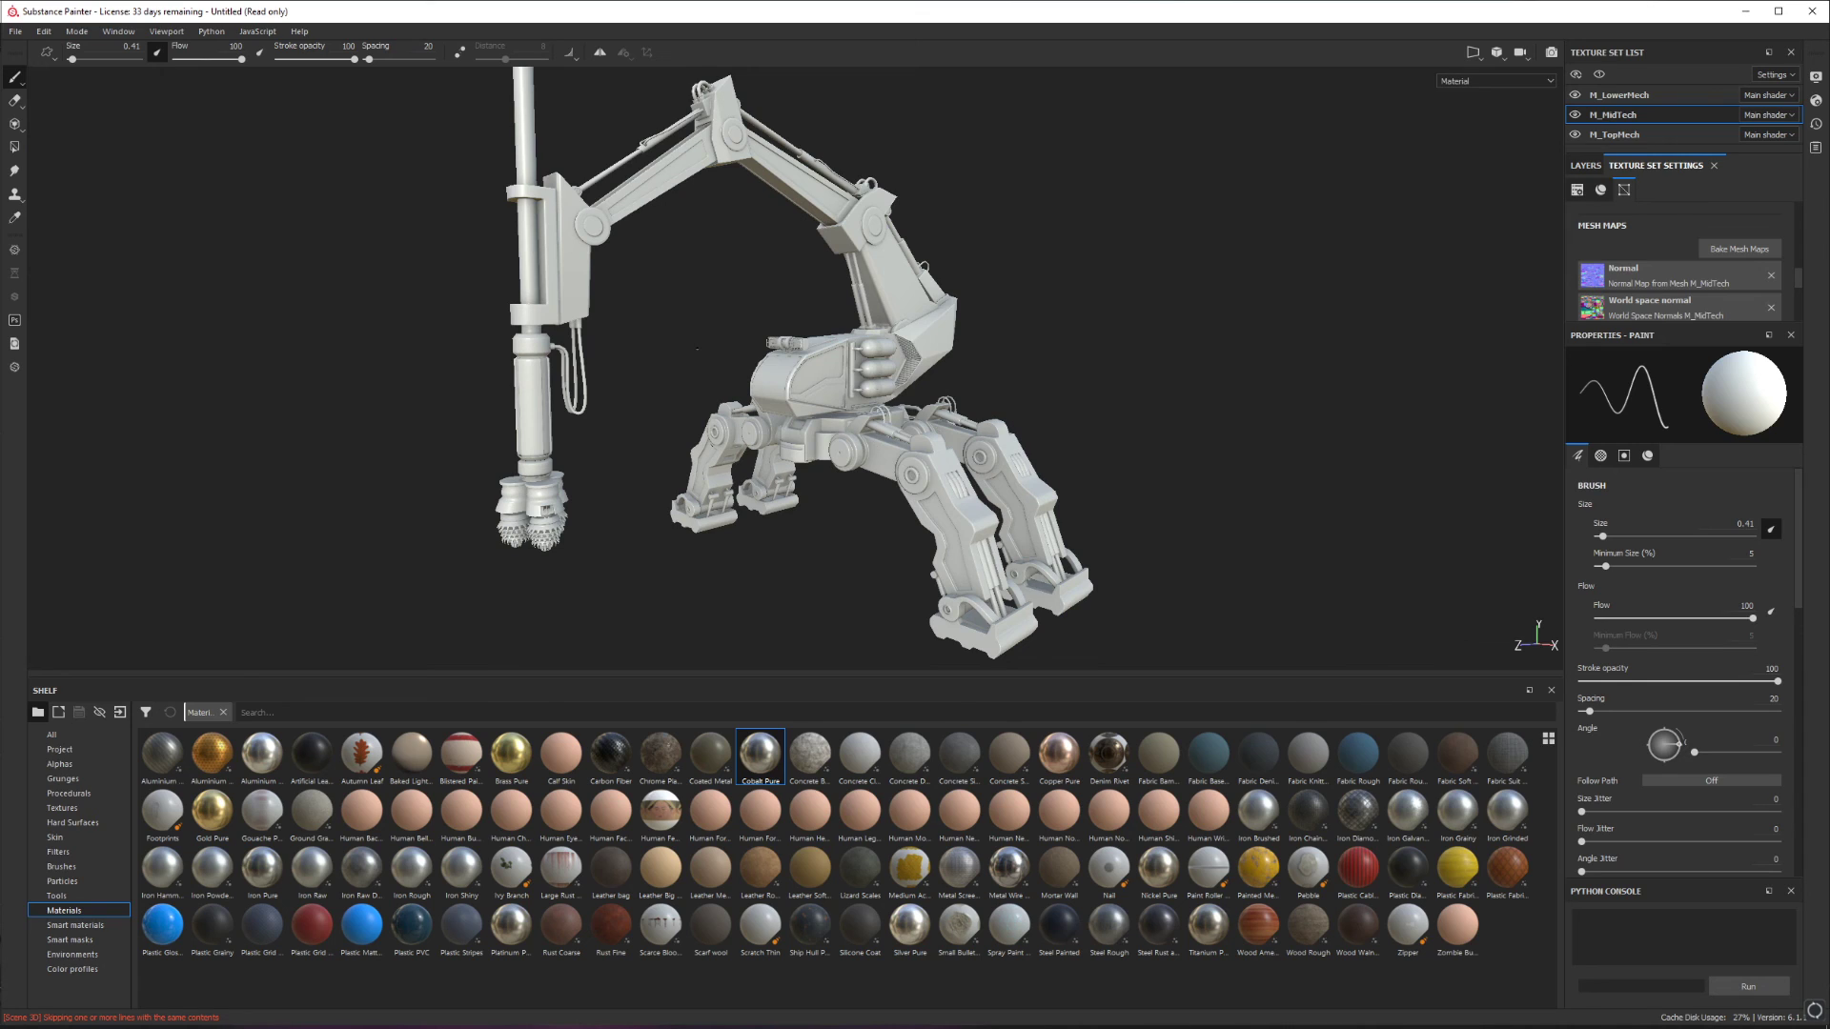
{"action": "key", "text": "Tab"}
Review the bake on the whole mech in the enlarged viewport from several angles and distances.
{"action": "middle_click_drag", "start_coordinate": [696, 403], "coordinate": [511, 434], "text": "alt"}
{"action": "left_click_drag", "start_coordinate": [640, 389], "coordinate": [687, 415], "text": "alt"}
{"action": "middle_click_drag", "start_coordinate": [687, 415], "coordinate": [855, 524], "text": "alt"}
{"action": "left_click_drag", "start_coordinate": [855, 525], "coordinate": [758, 538], "text": "alt"}
{"action": "scroll", "coordinate": [673, 518], "scroll_direction": "down", "scroll_amount": 3}
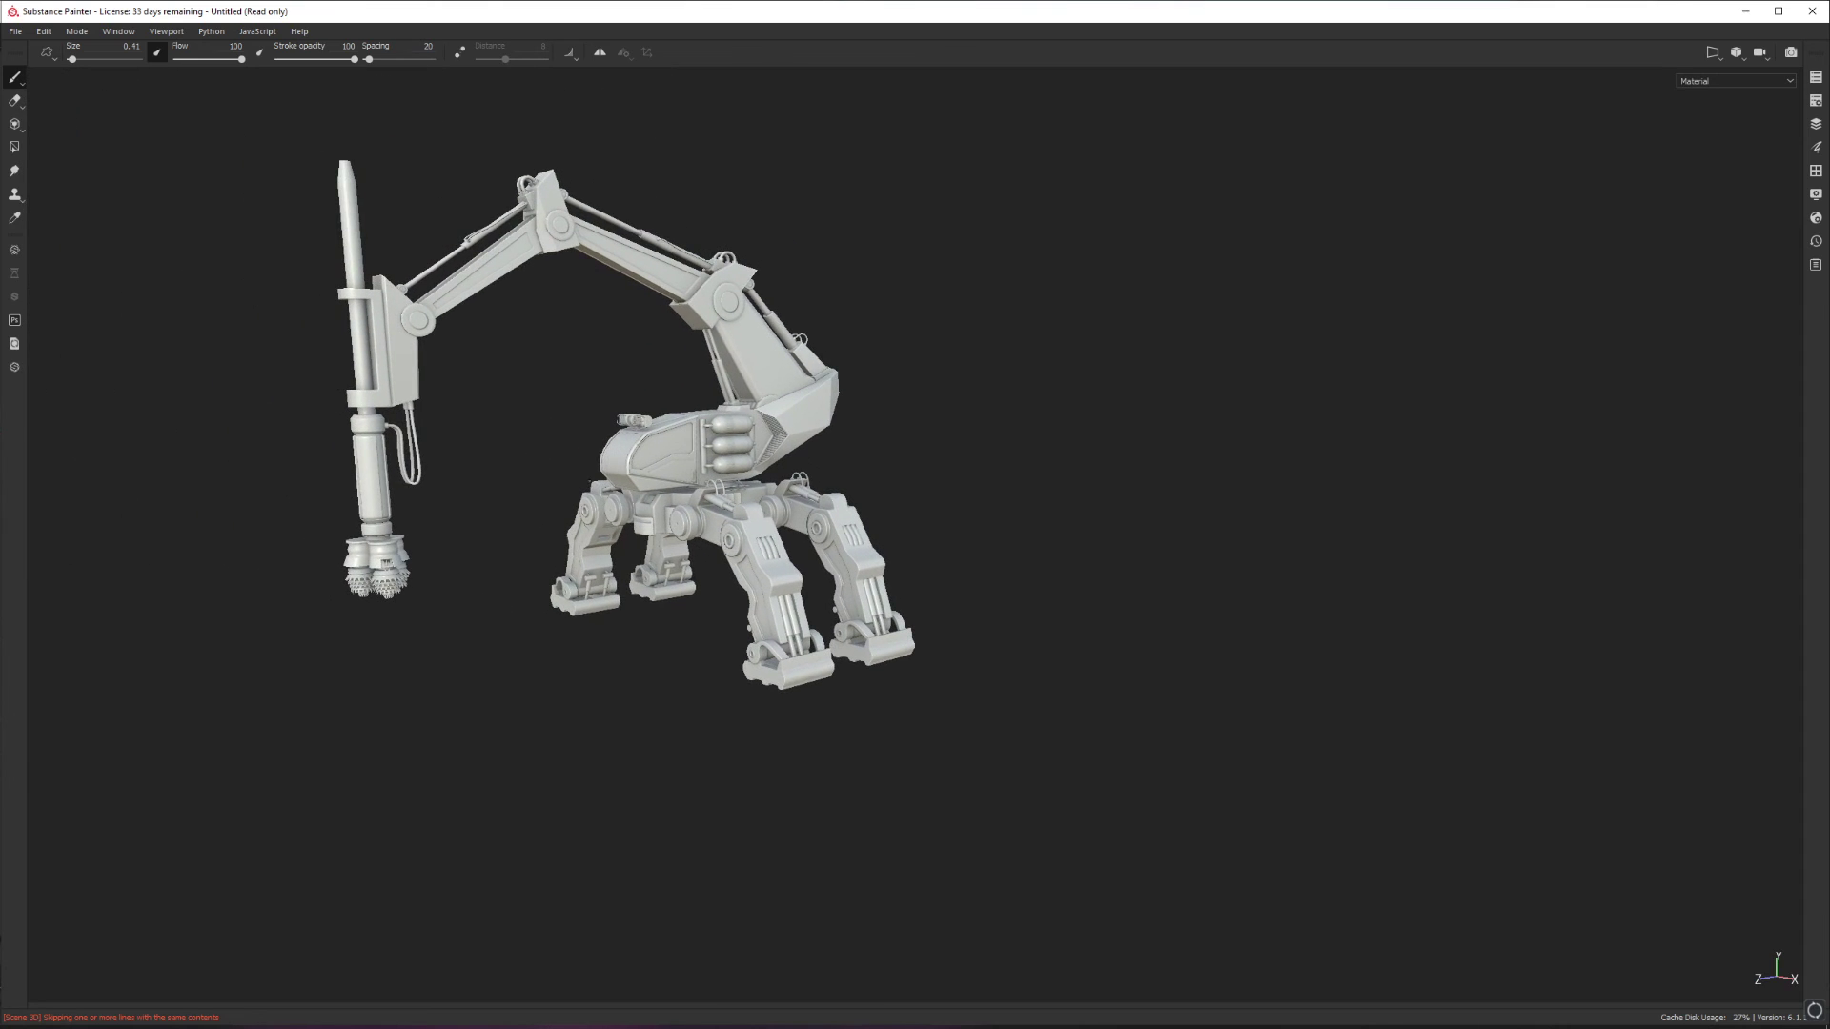
{"action": "left_click_drag", "start_coordinate": [475, 467], "coordinate": [498, 465], "text": "alt"}
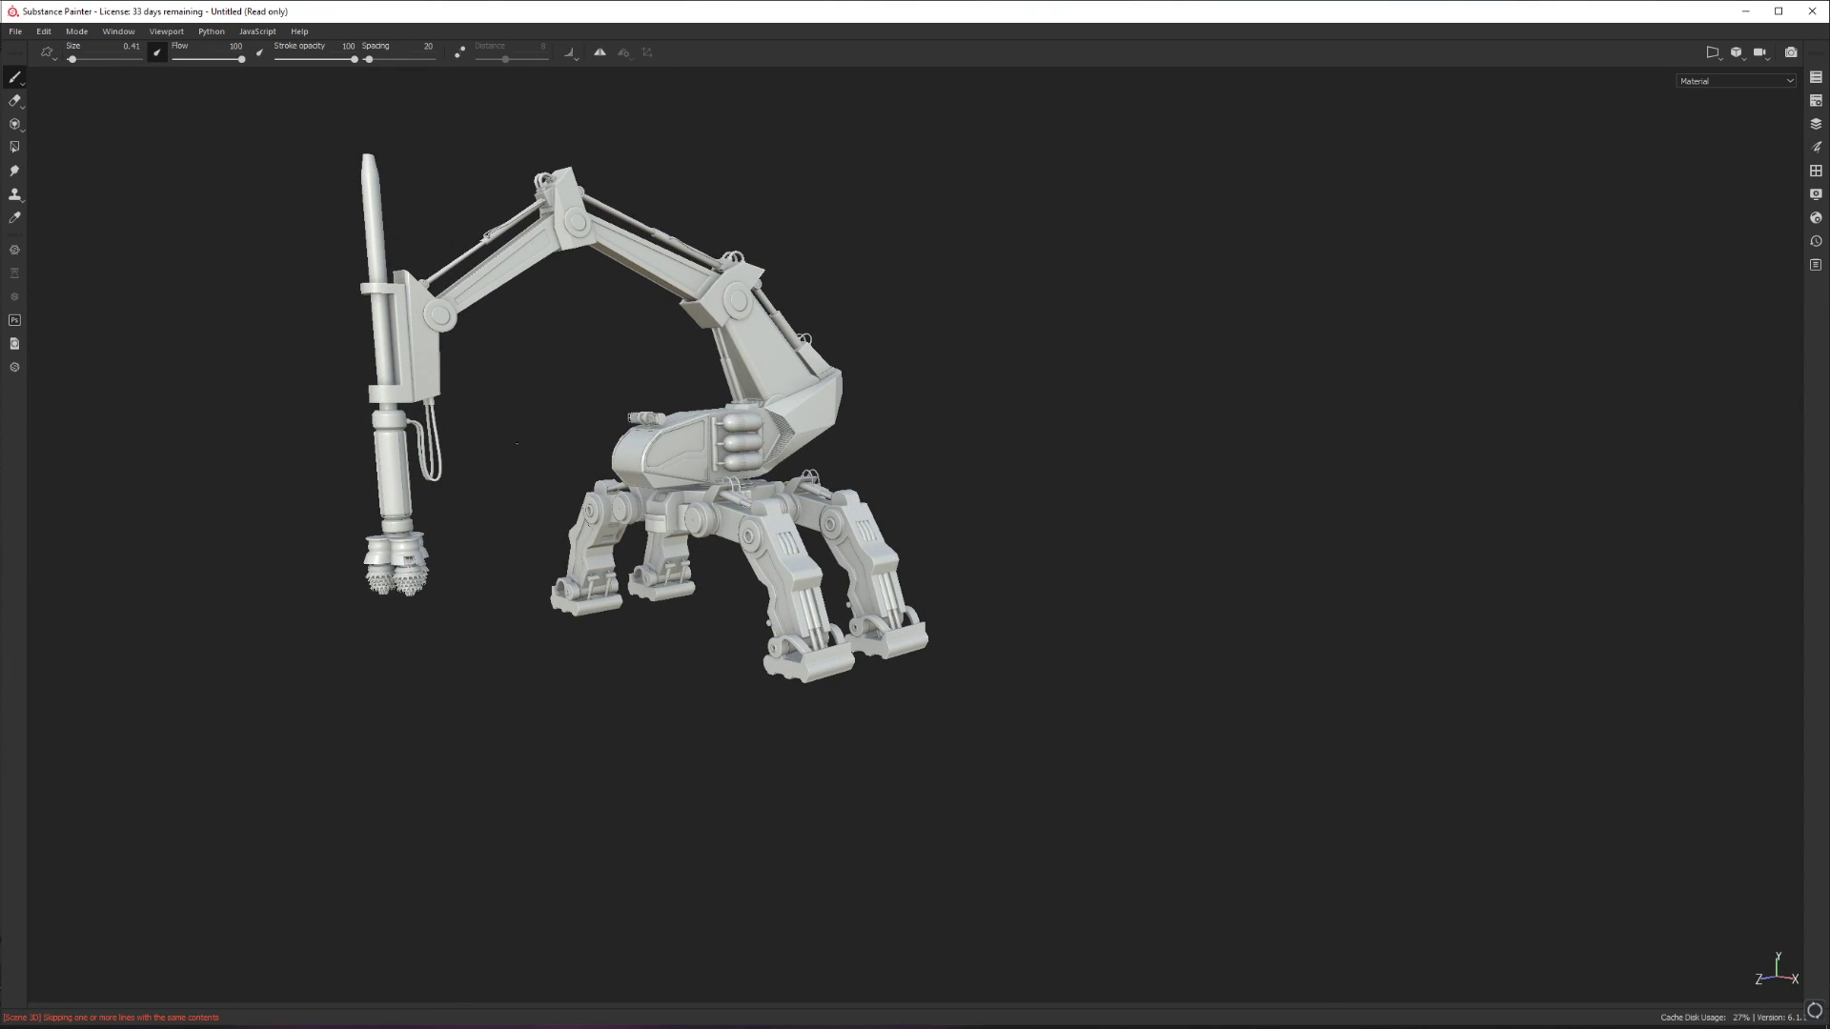
{"action": "scroll", "coordinate": [497, 465], "scroll_direction": "up", "scroll_amount": 4}
{"action": "middle_click_drag", "start_coordinate": [472, 386], "coordinate": [666, 535], "text": "alt"}
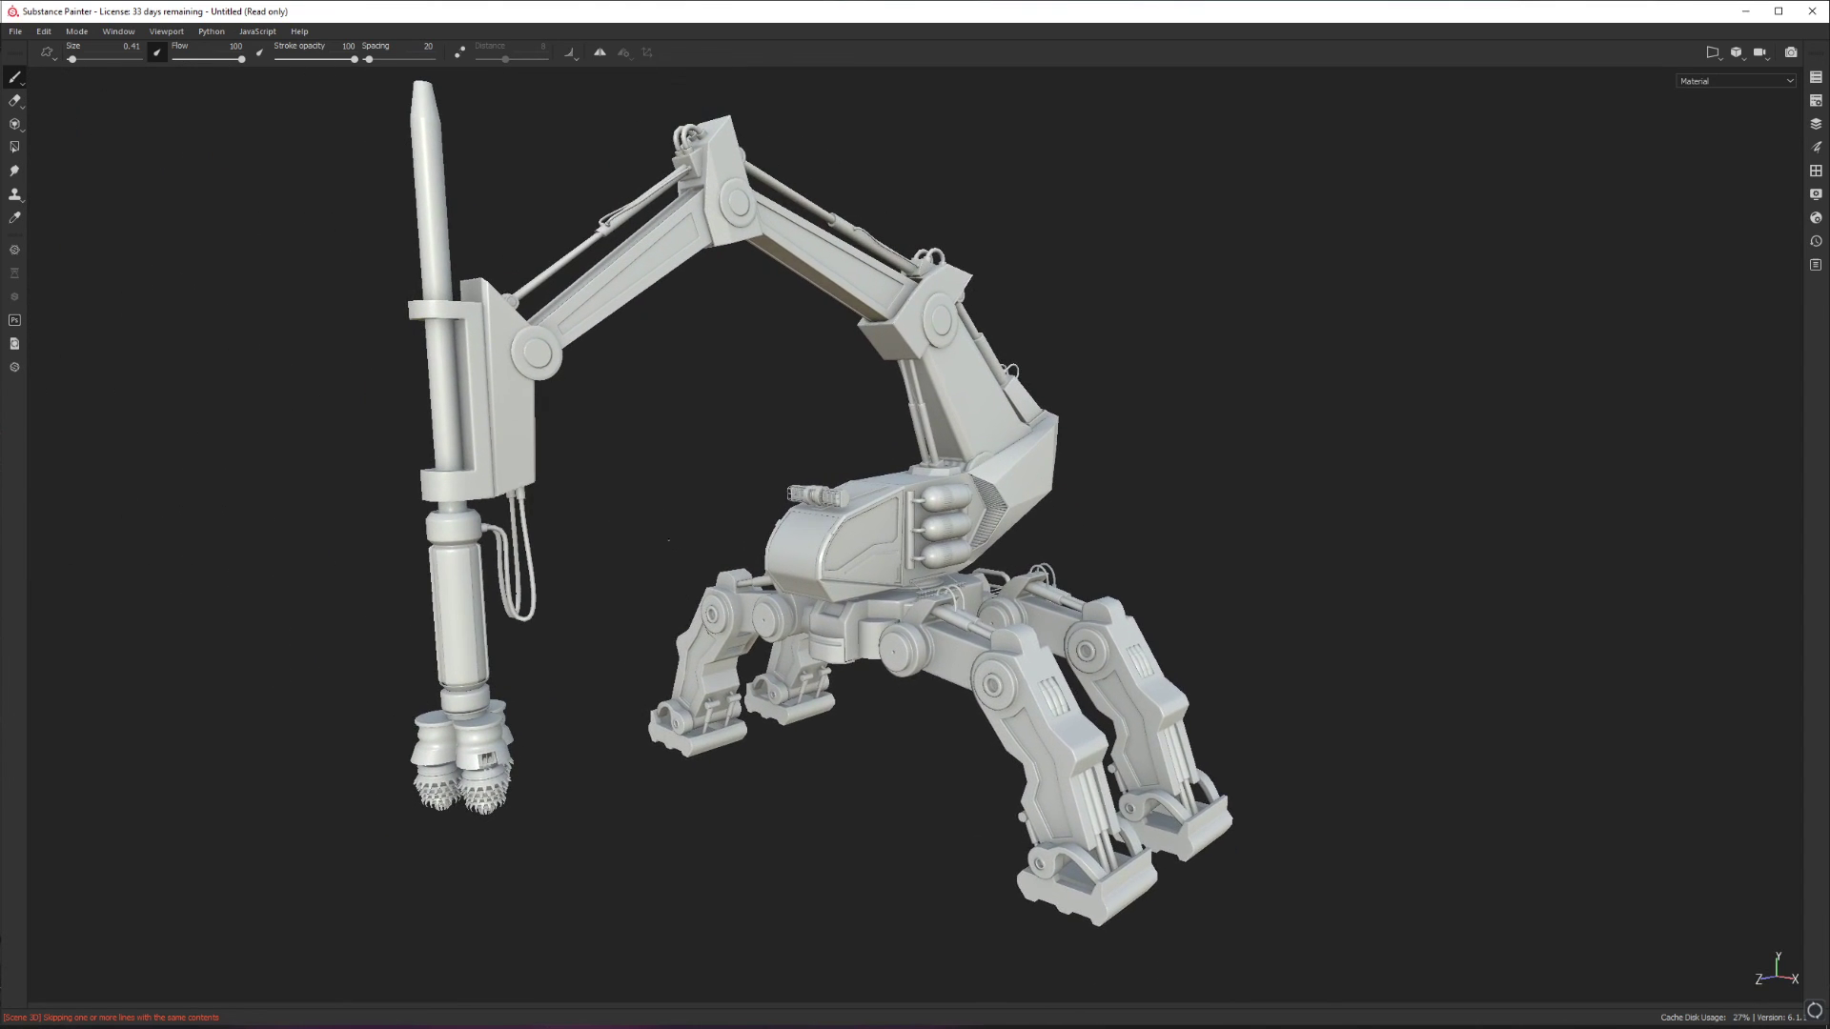
{"action": "left_click_drag", "start_coordinate": [614, 423], "coordinate": [570, 355], "text": "alt"}
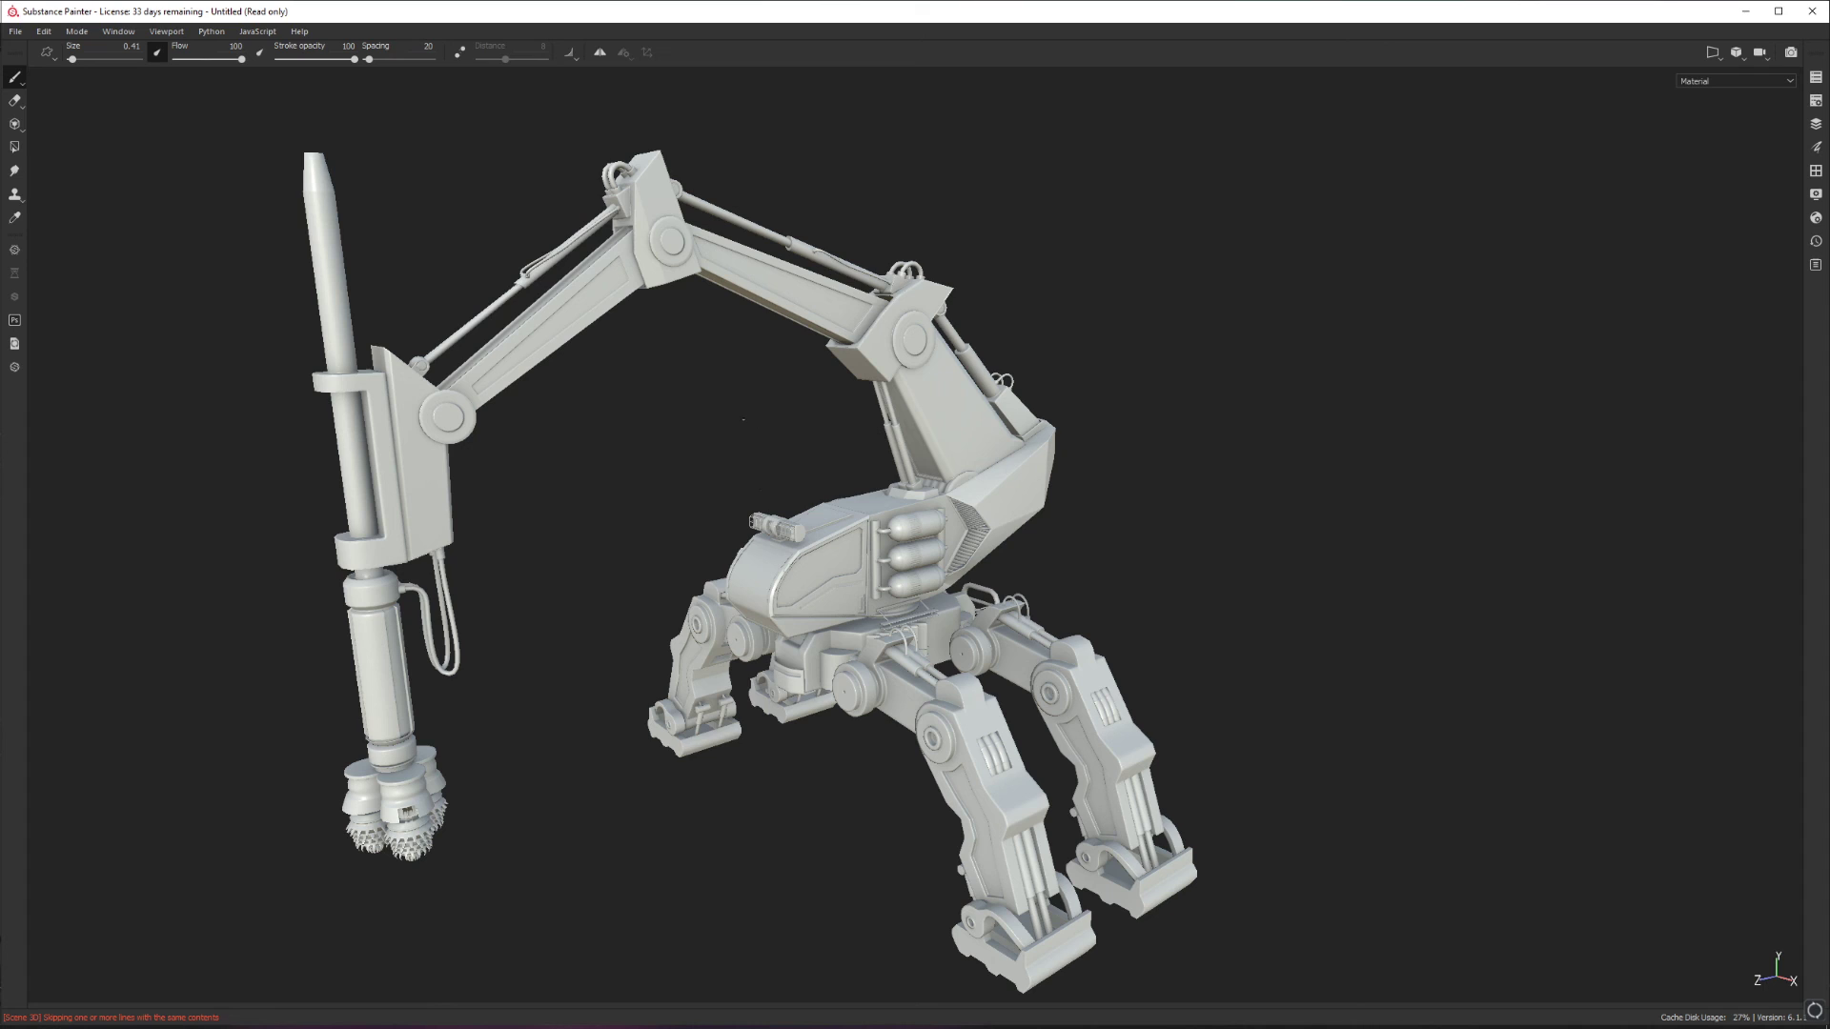
{"action": "middle_click_drag", "start_coordinate": [737, 410], "coordinate": [756, 393]}
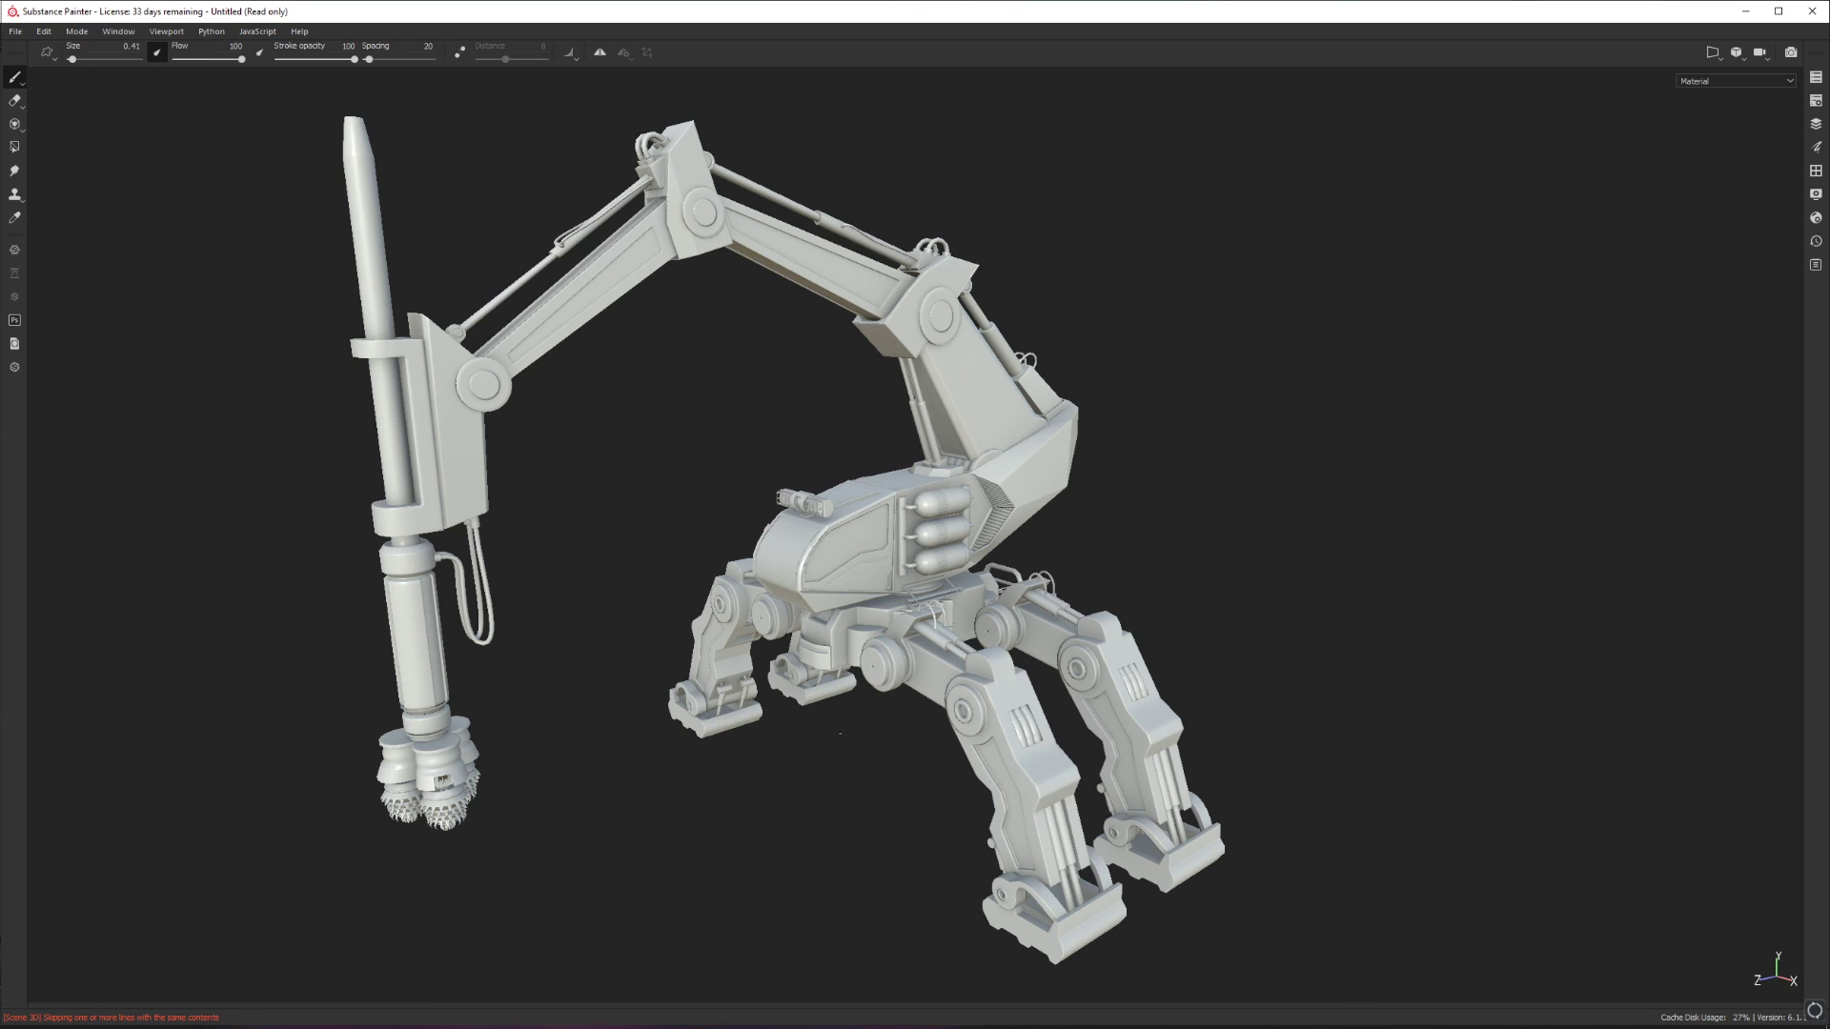
{"action": "mouse_move", "coordinate": [791, 709]}
{"action": "left_mouse_down", "text": "alt"}
{"action": "mouse_move", "coordinate": [1144, 625]}
{"action": "mouse_move", "coordinate": [955, 572]}
{"action": "mouse_move", "coordinate": [654, 543]}
{"action": "mouse_move", "coordinate": [824, 720]}
{"action": "mouse_move", "coordinate": [827, 700]}
{"action": "mouse_move", "coordinate": [1073, 715]}
{"action": "mouse_move", "coordinate": [752, 687]}
{"action": "mouse_move", "coordinate": [772, 704]}
{"action": "mouse_move", "coordinate": [803, 692]}
{"action": "left_mouse_up", "text": "alt"}
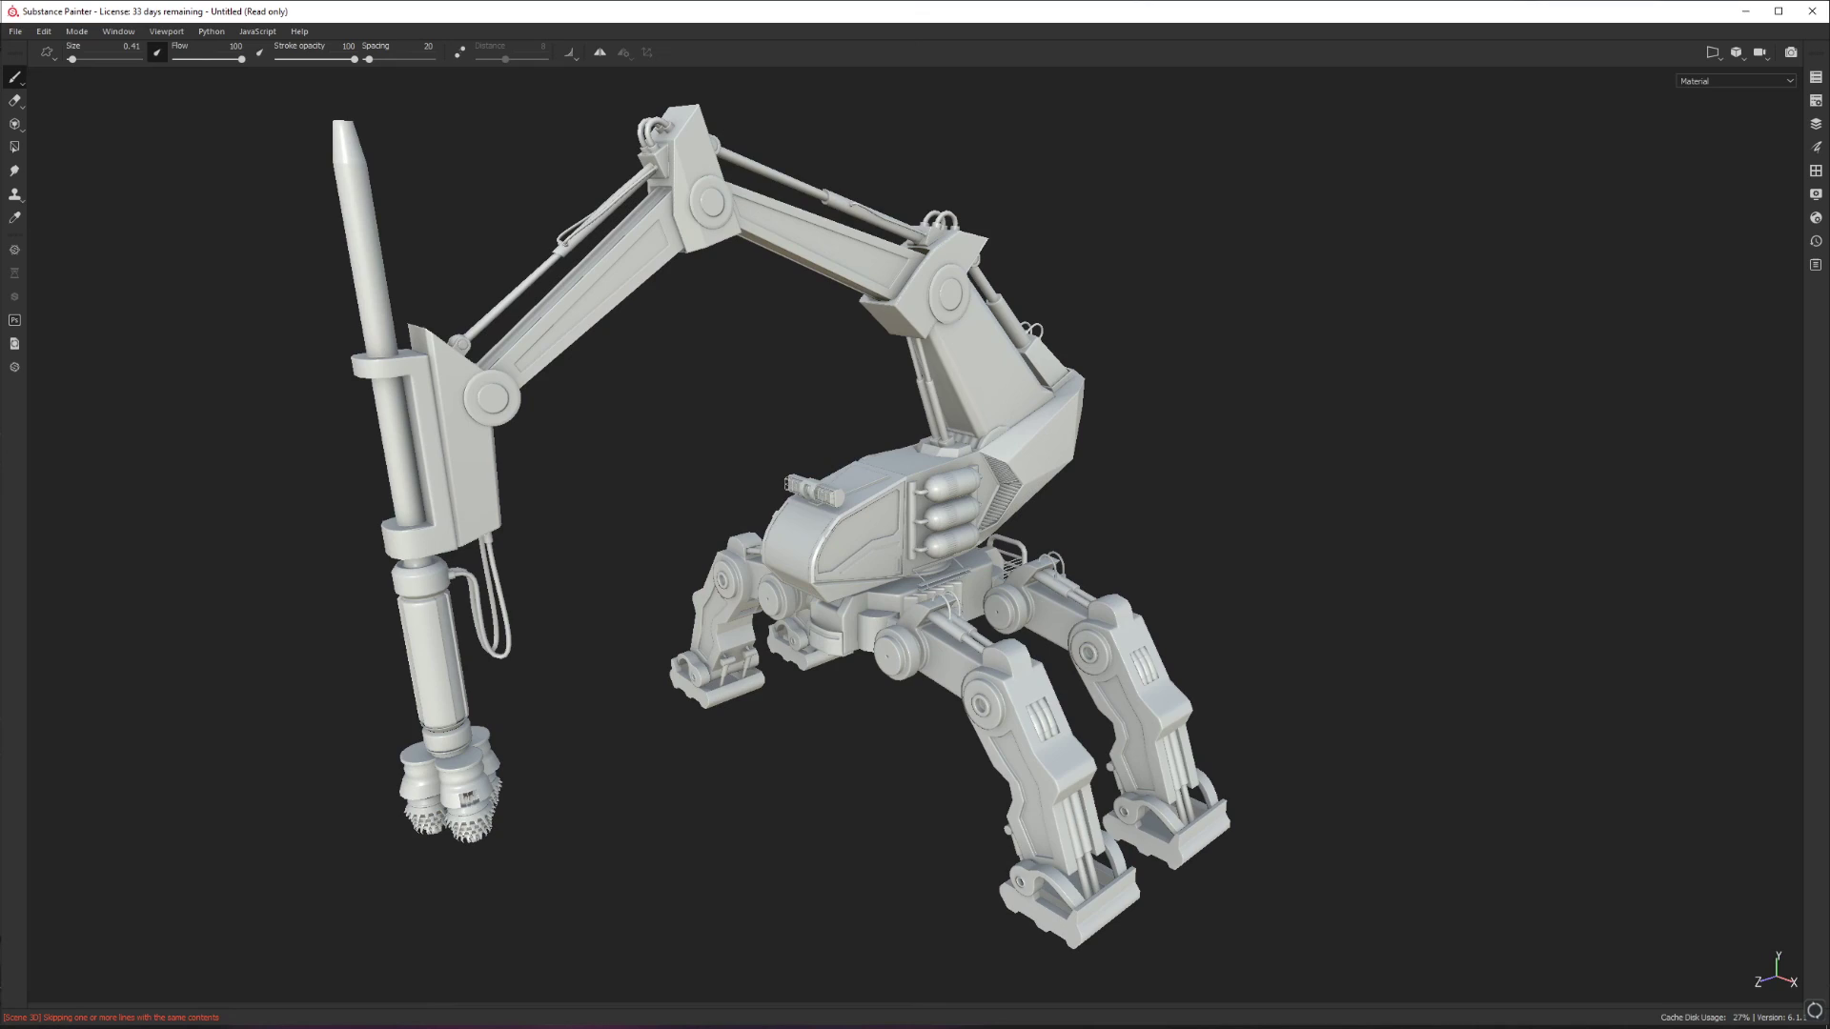